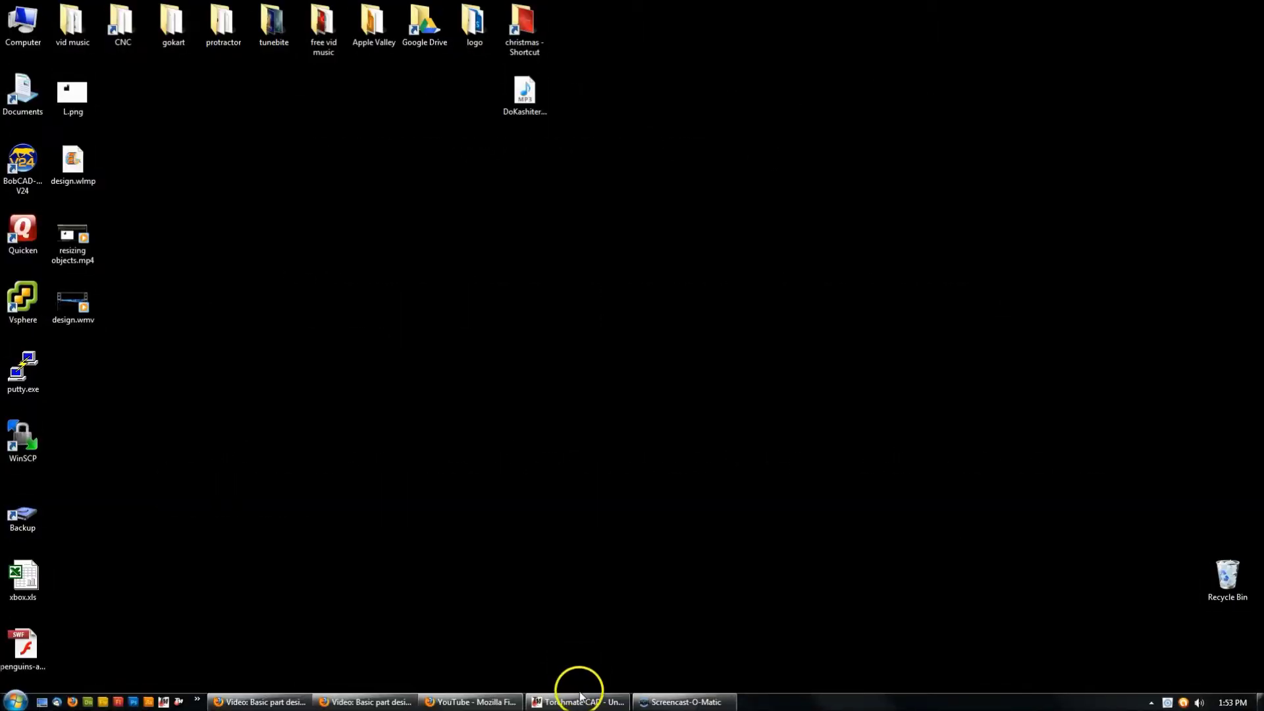
Restore the Torchmate CAD window from the Windows taskbar
mouse_move(582, 704)
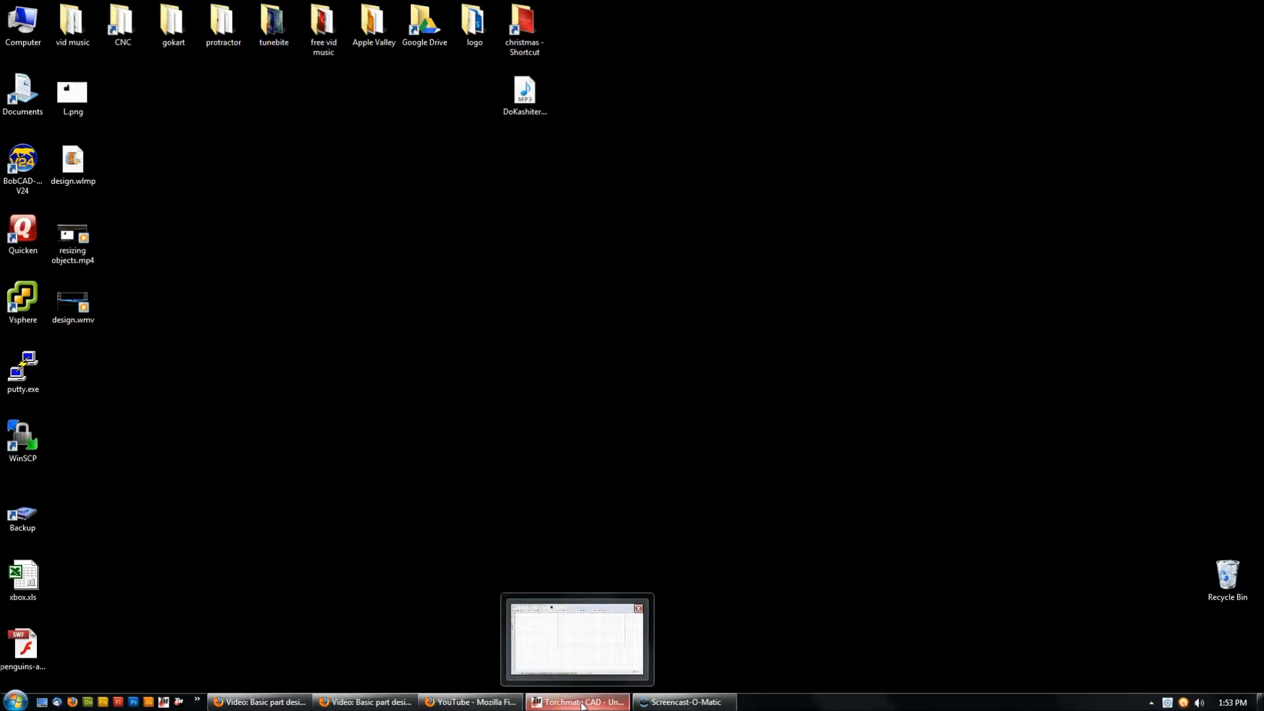
click(582, 703)
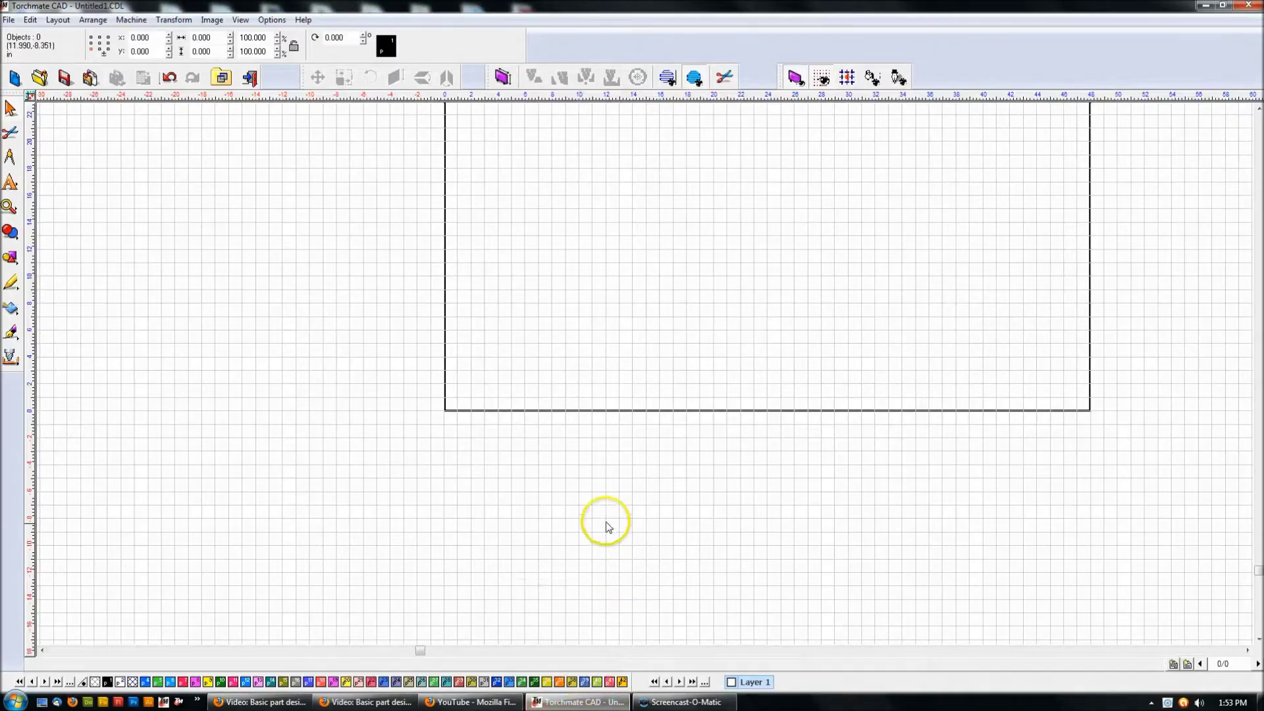
Zoom the canvas to frame the large rectangle and bring up the basic shapes flyout
right_click(652, 312)
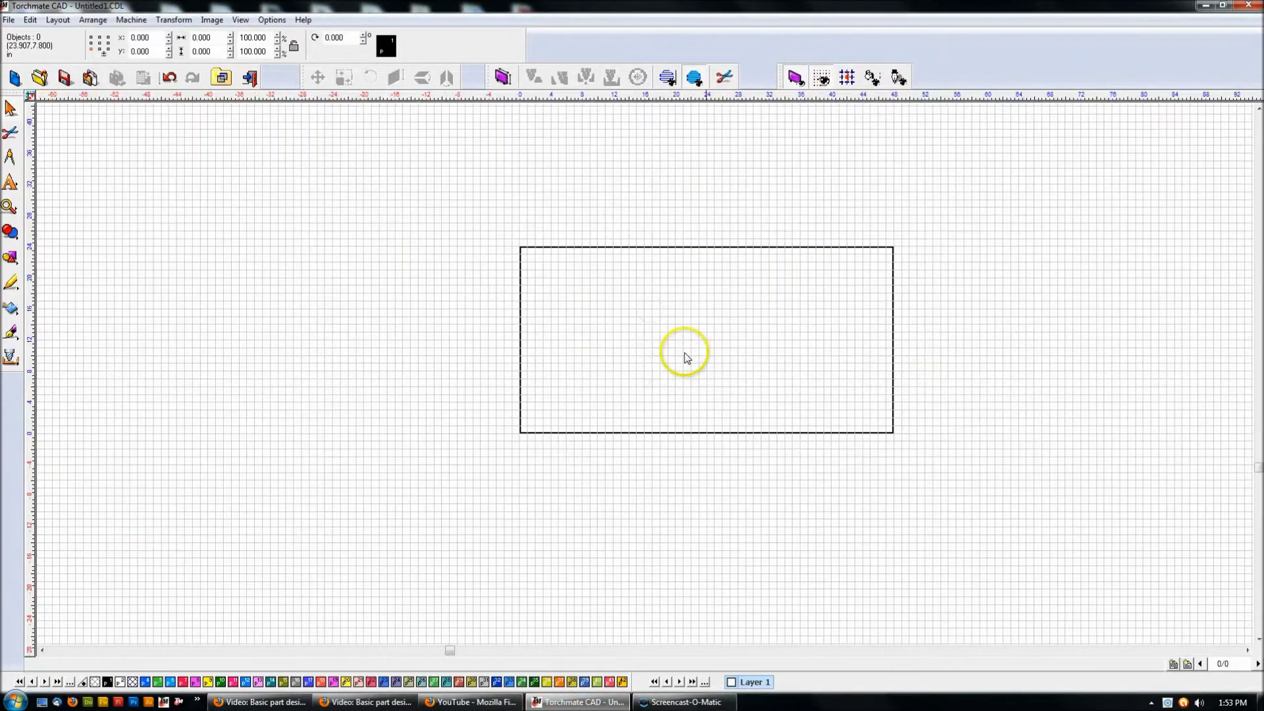
click(771, 360)
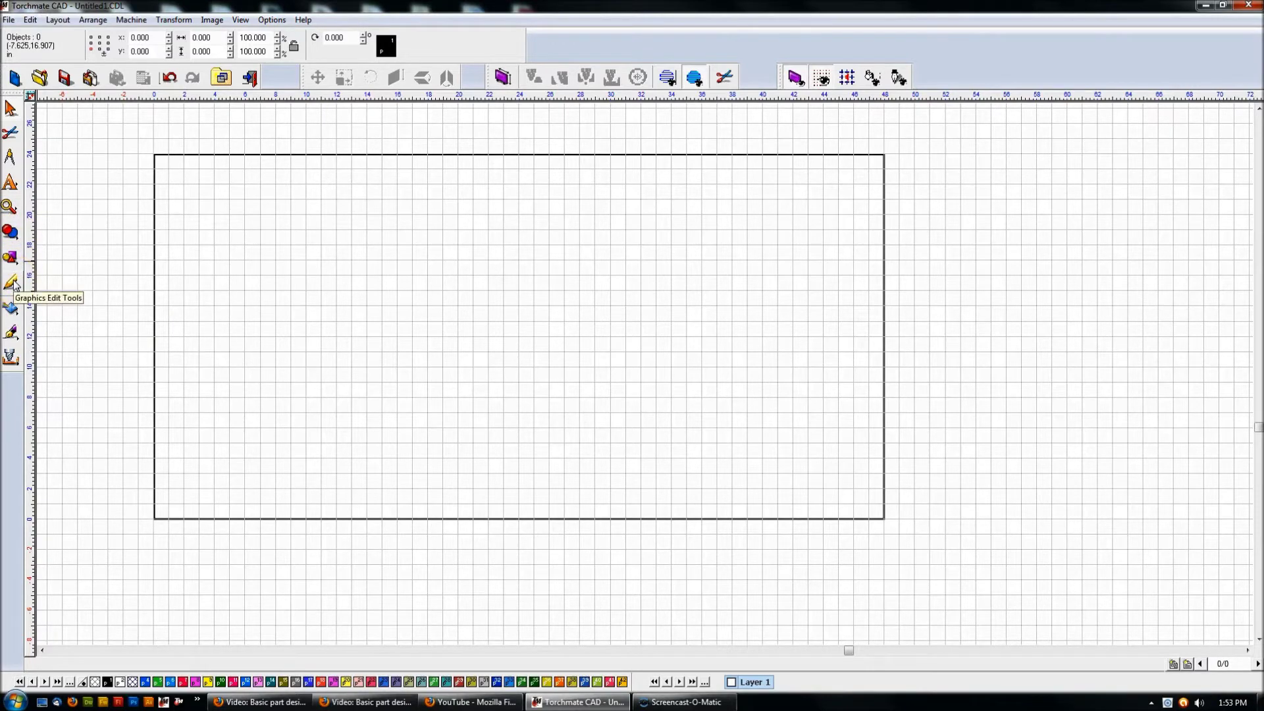
click(13, 240)
click(15, 259)
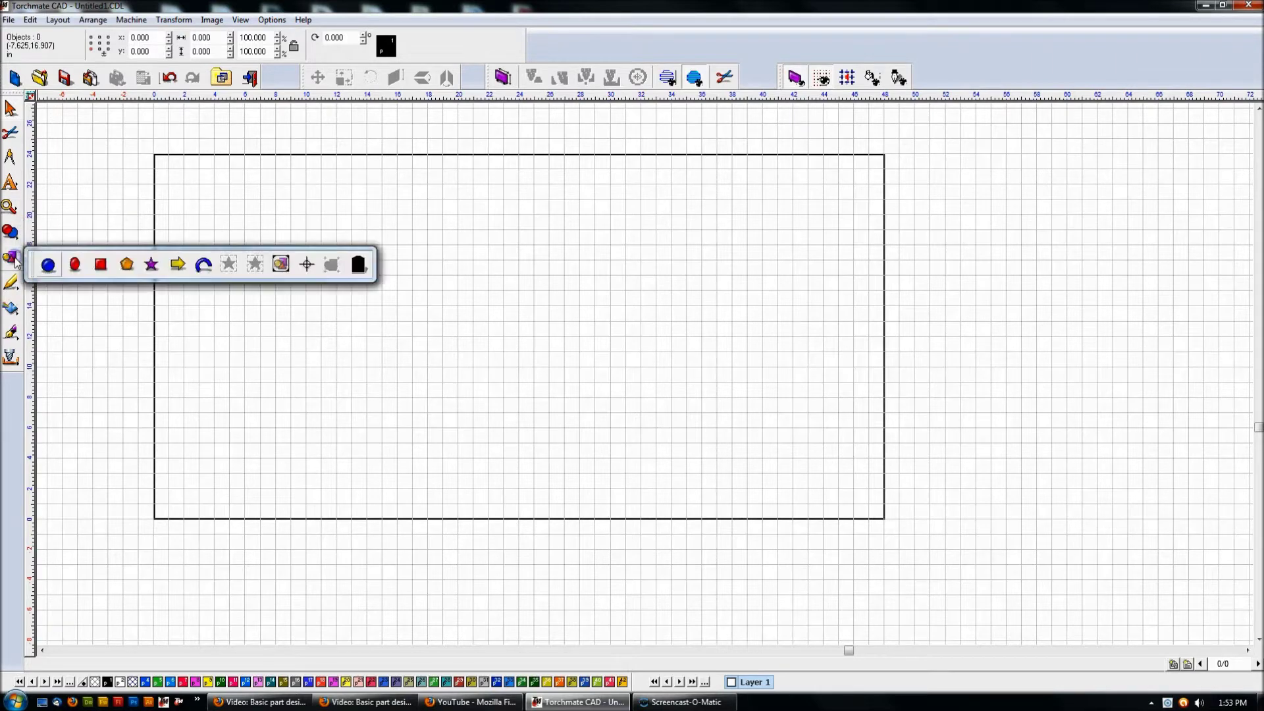
Draw a rectangle in the lower left of the table outline, sized to 5 by 5 inches
click(100, 266)
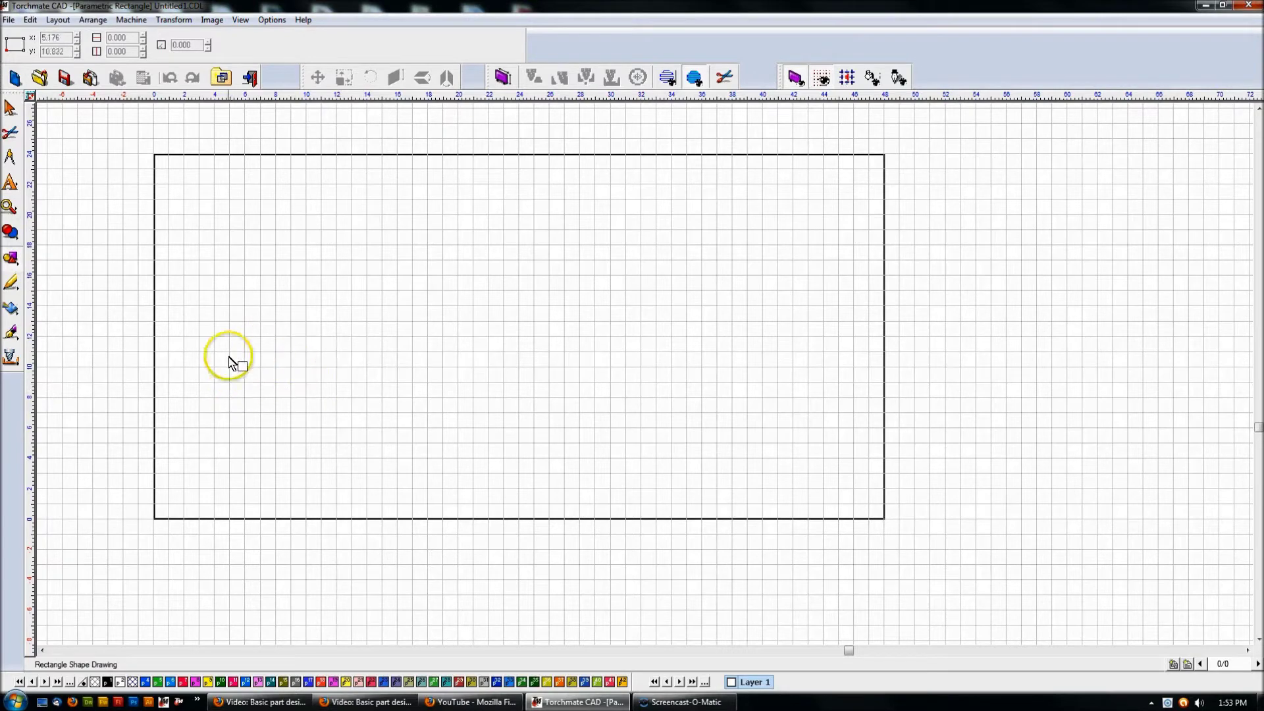
drag(220, 362, 304, 439)
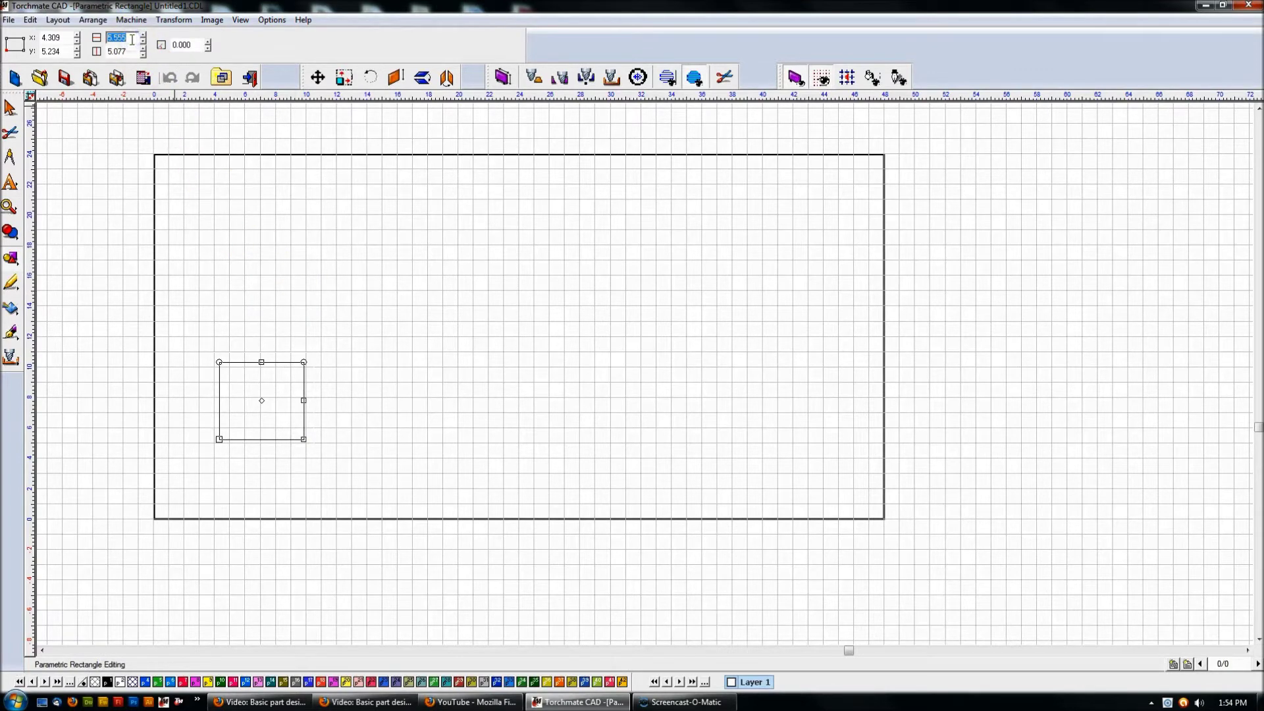
key(Return)
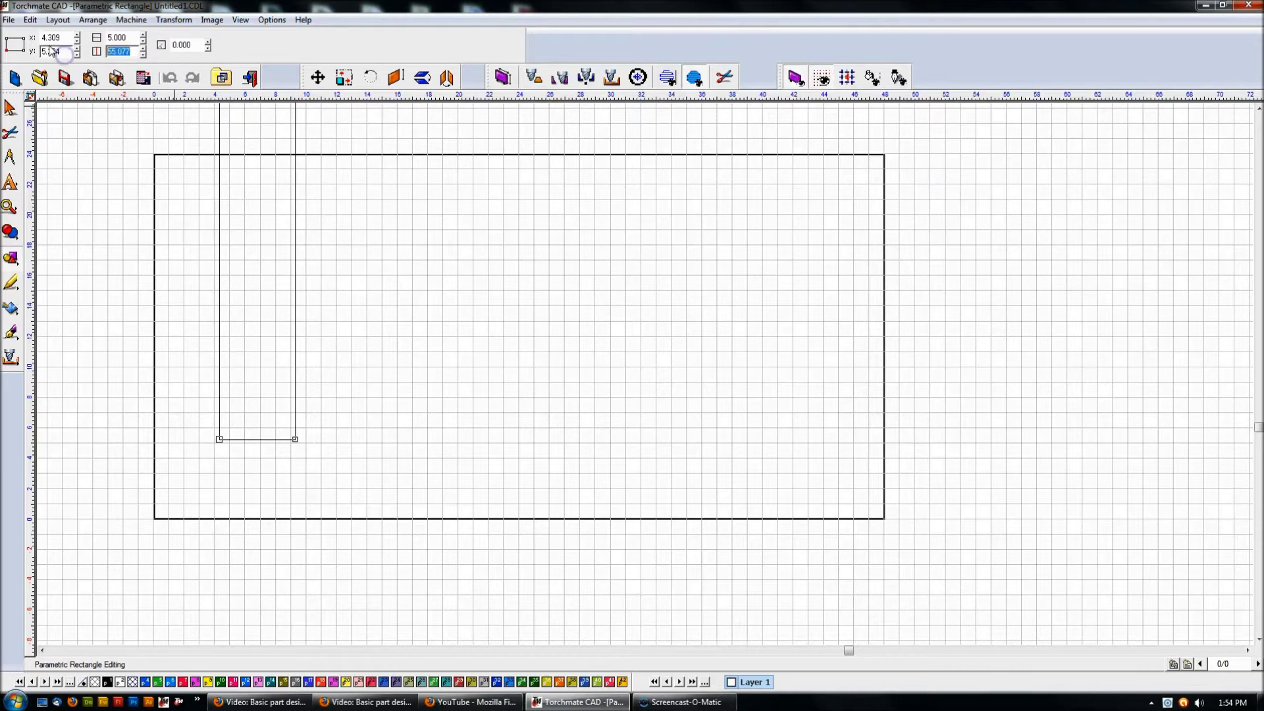
text(5)
key(Return)
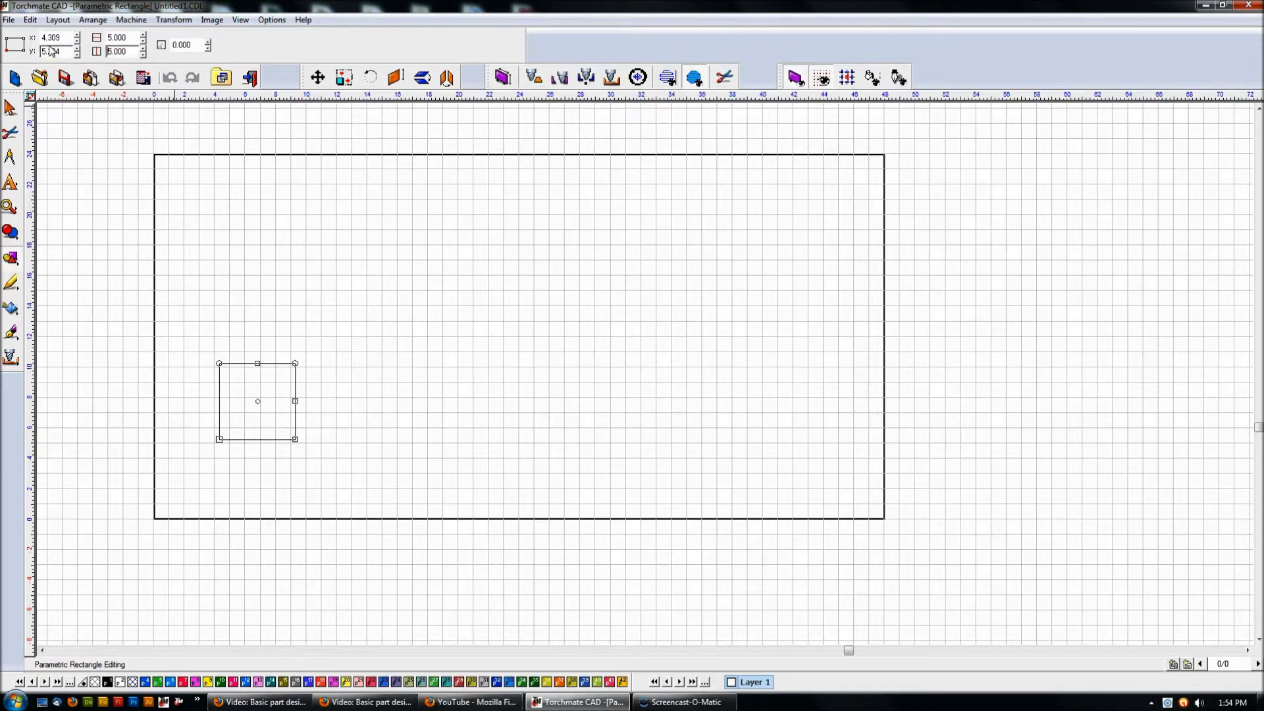
click(11, 107)
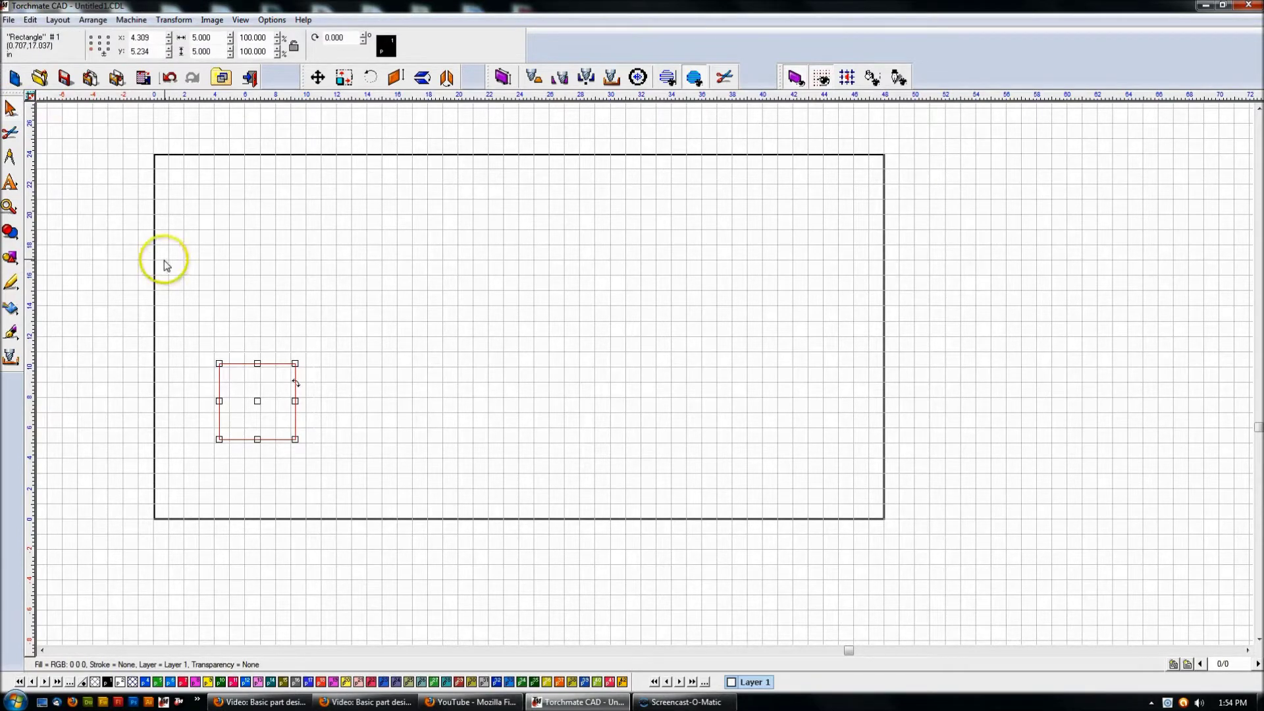
Zoom the view to fit the 5-inch square
key(shift+F2)
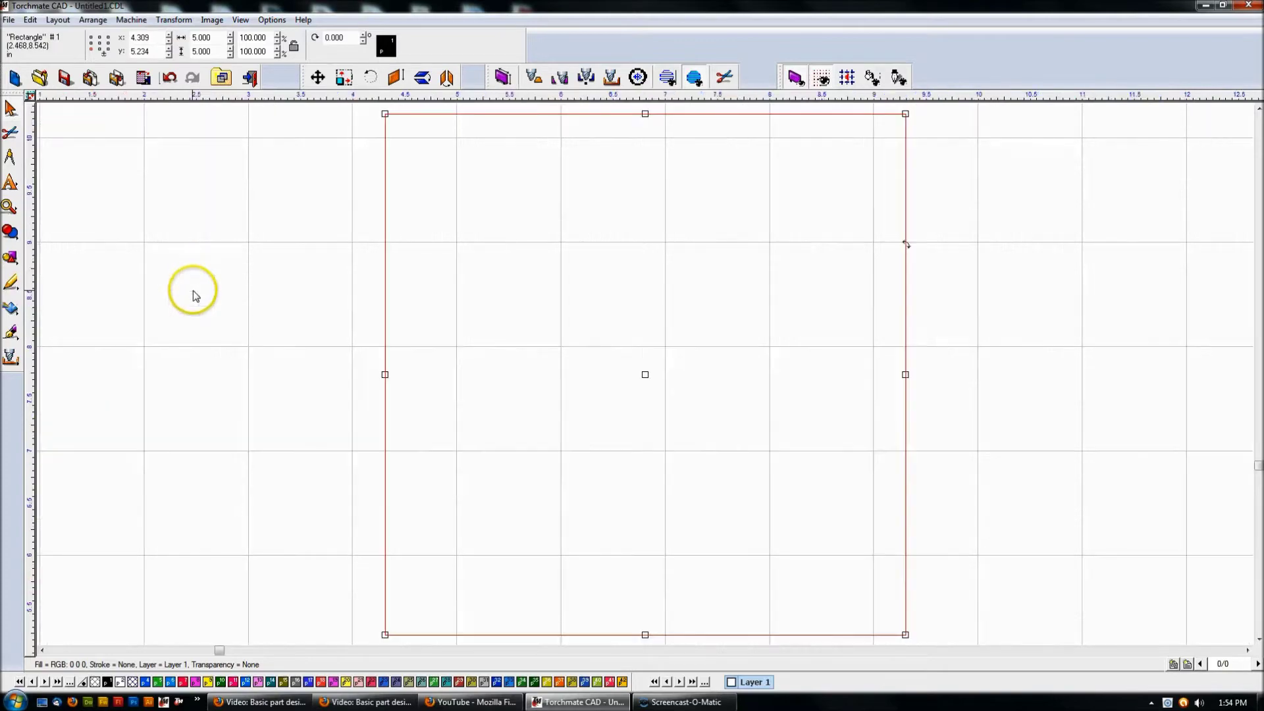
key(F3)
key(F3)
key(F3)
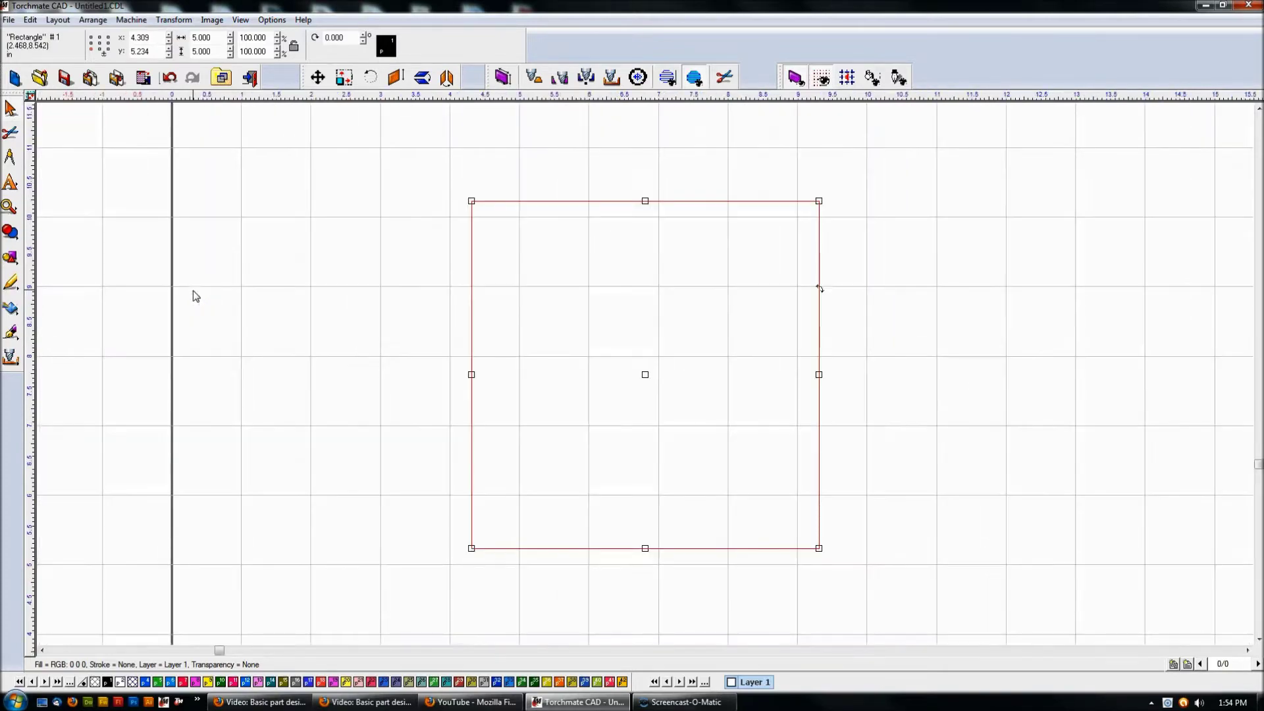
key(F3)
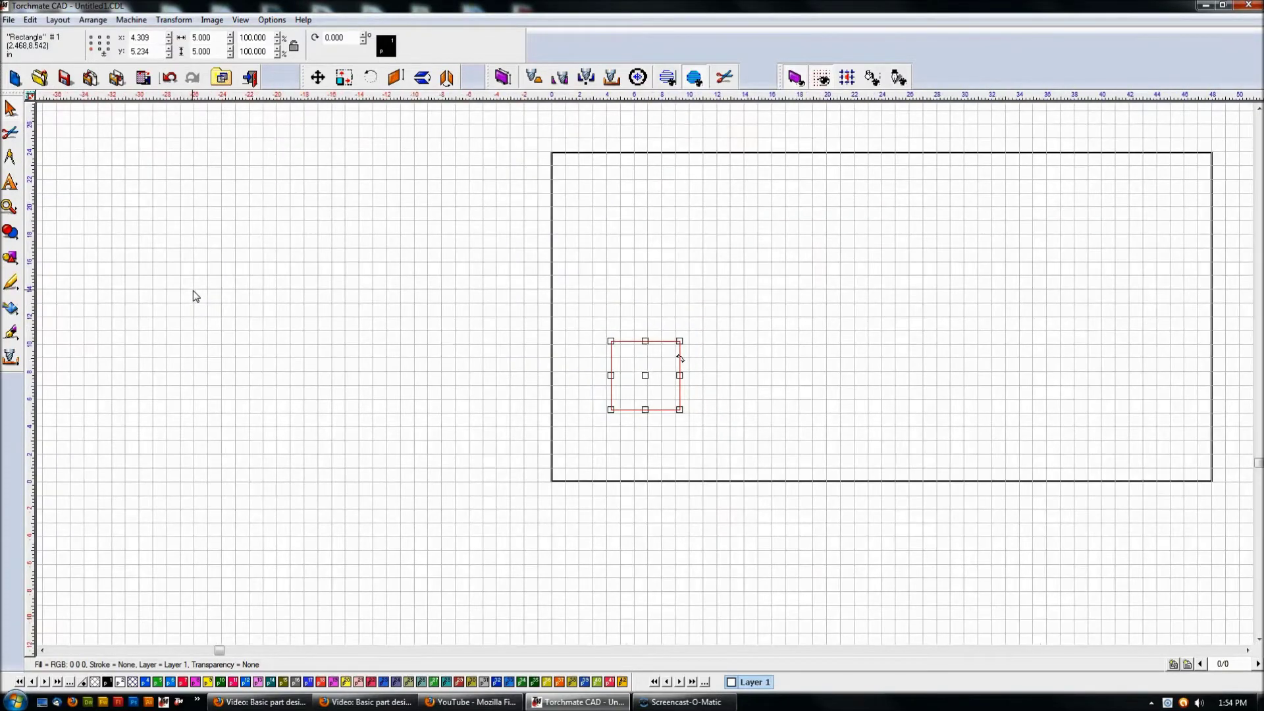
key(shift+F2)
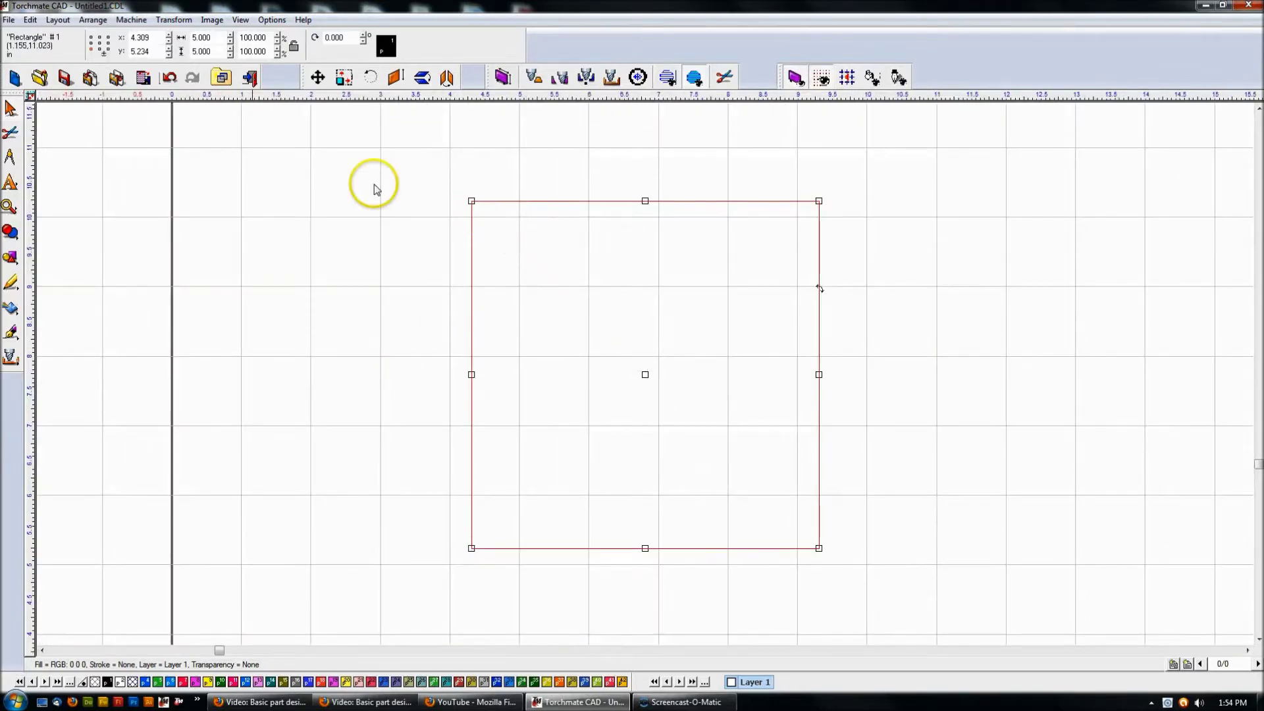
click(724, 362)
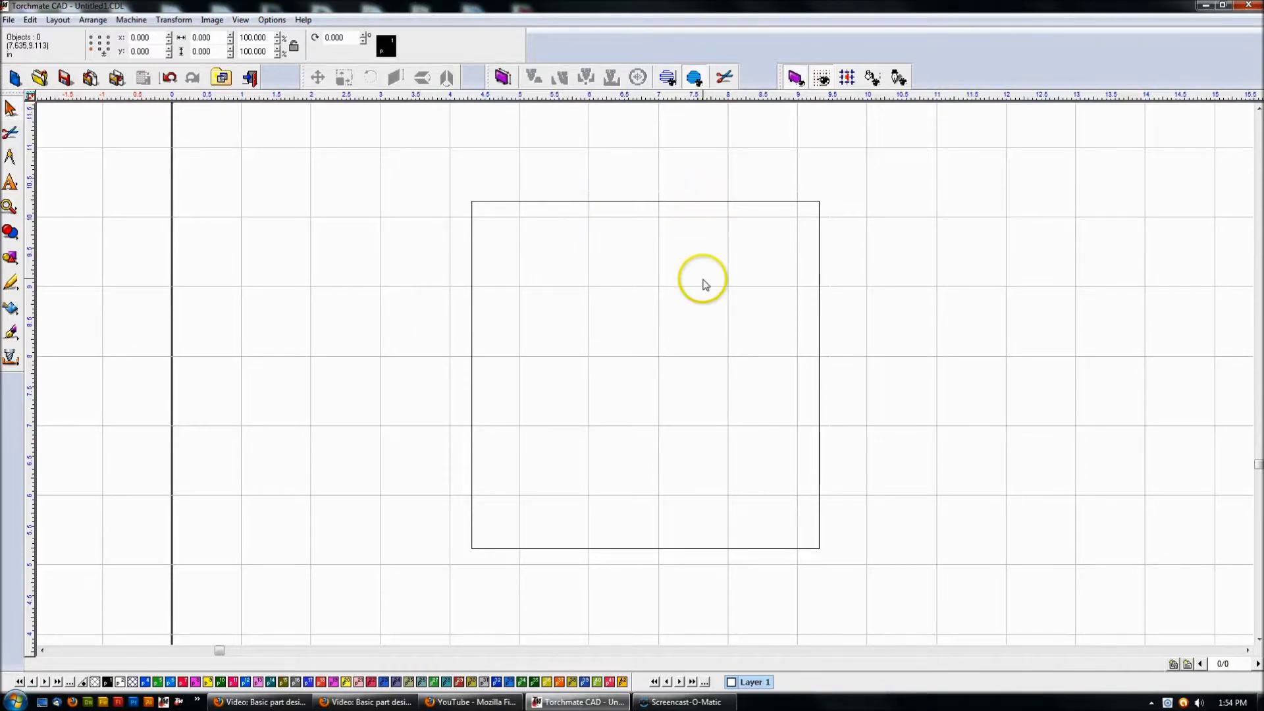
Check the square's dimensions and leave it selected
double_click(821, 539)
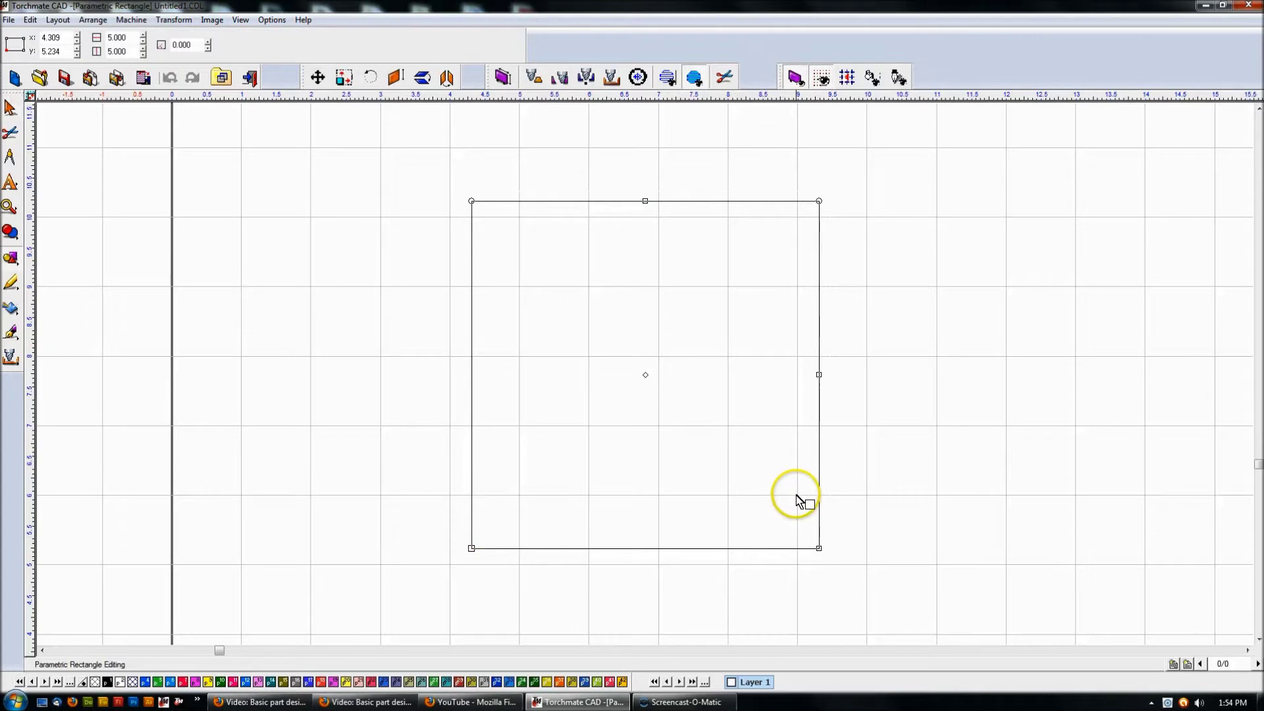
click(10, 107)
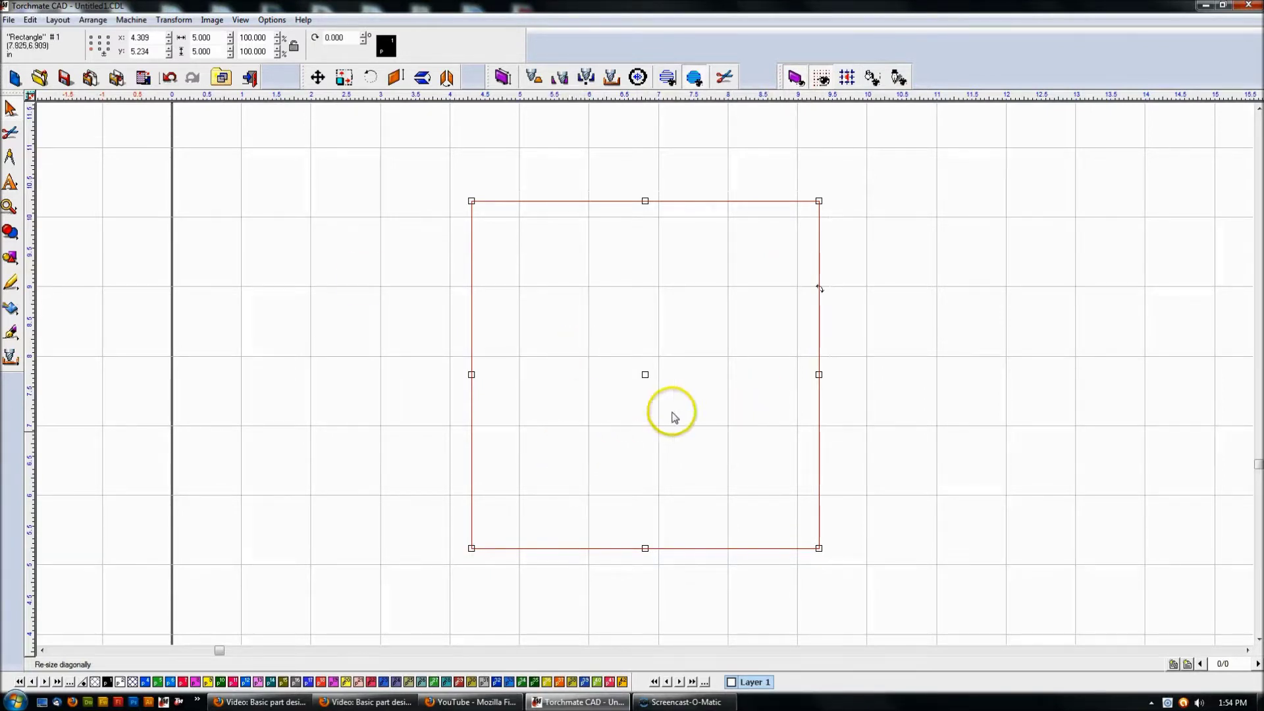
click(337, 219)
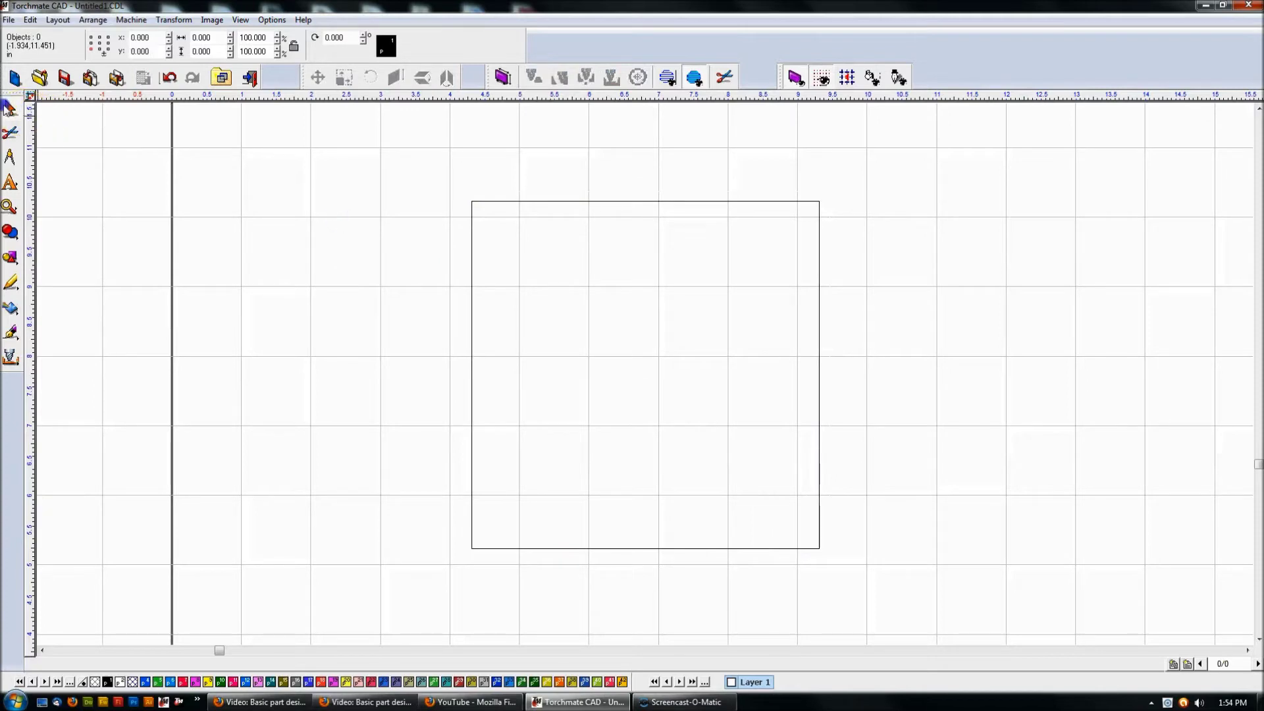
click(504, 202)
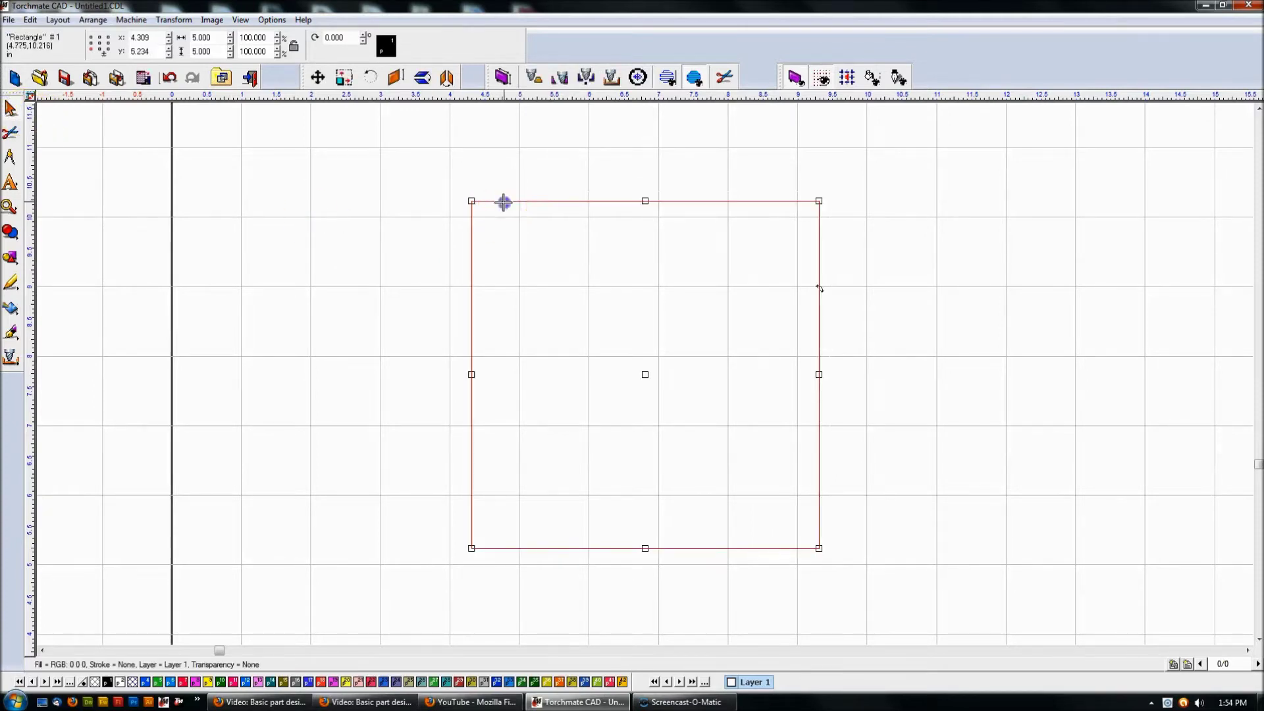
double_click(503, 202)
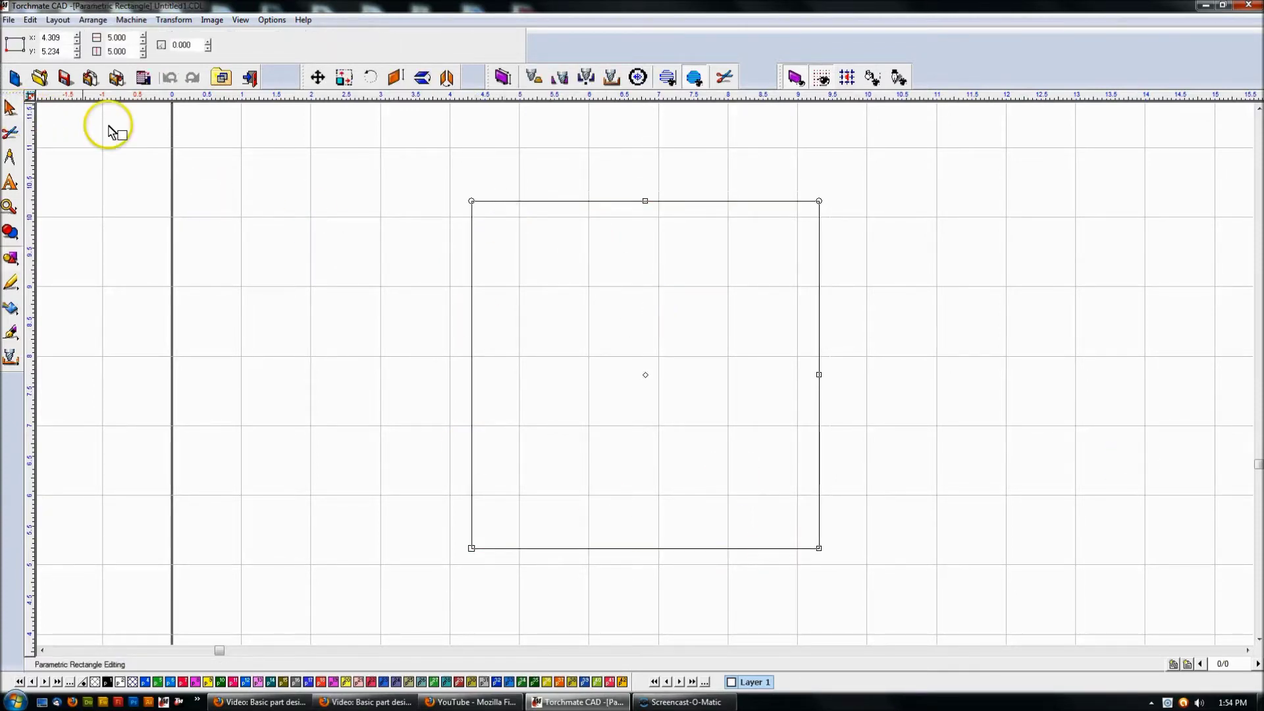
click(10, 108)
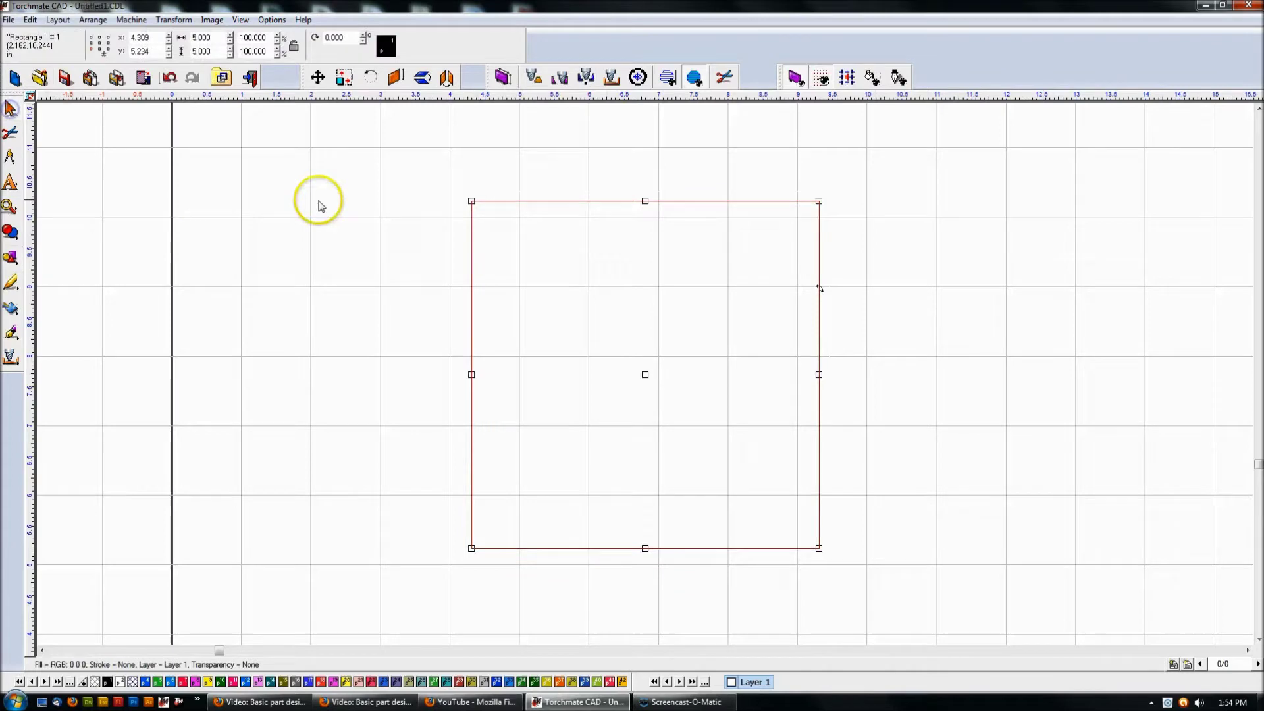
Convert the square to a polygon with Arrange > Convert To > Polygon
click(92, 20)
click(108, 62)
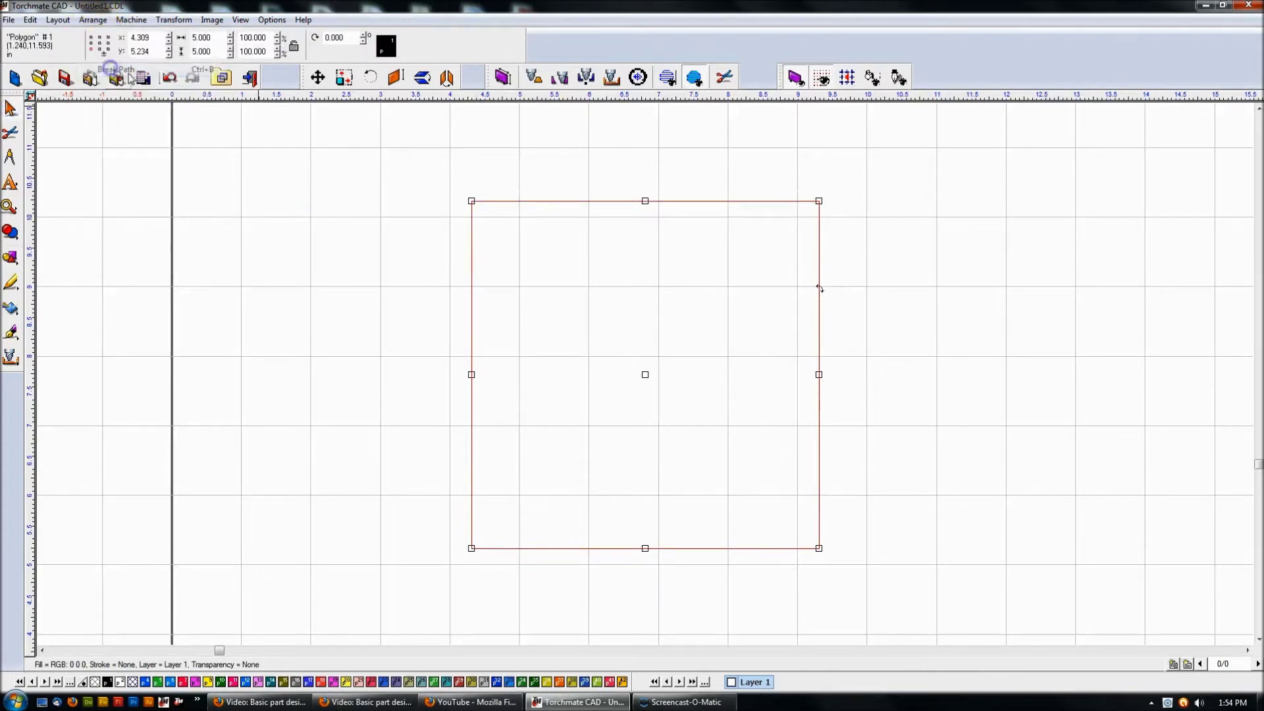
click(579, 253)
click(534, 201)
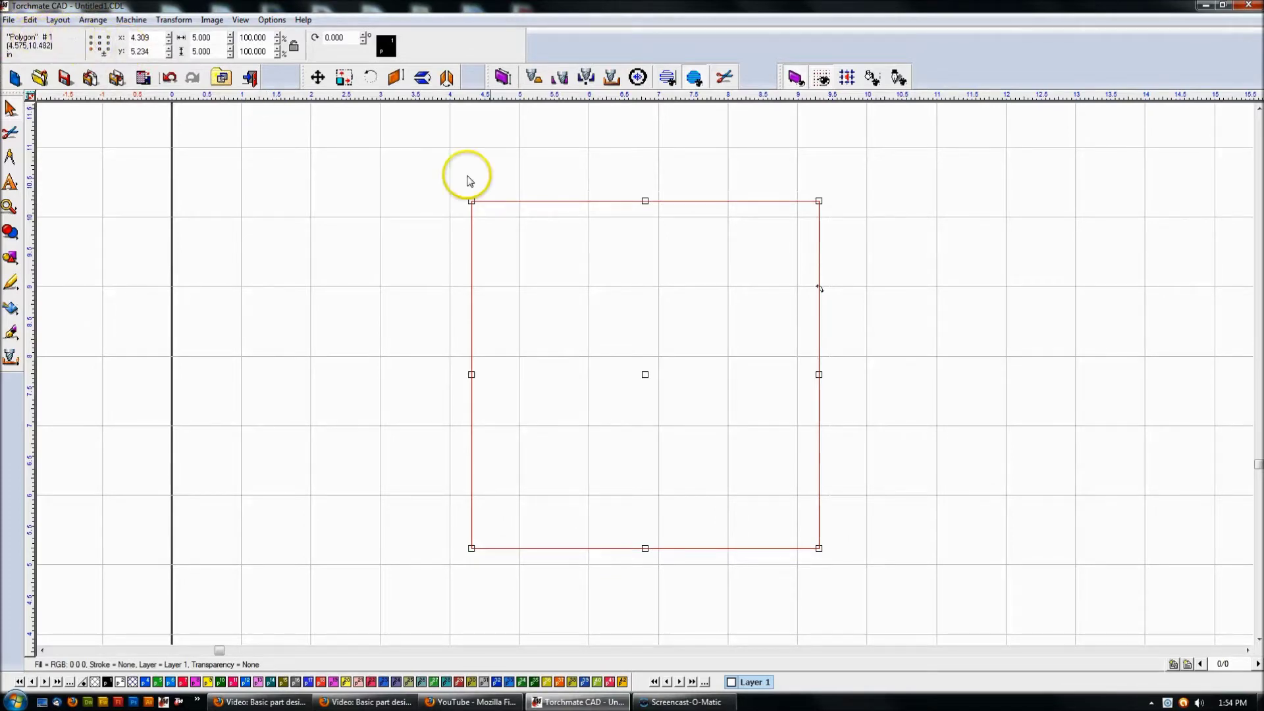
Delete the square's lower-right corner point in Node Edit and apply, leaving a right triangle
double_click(535, 201)
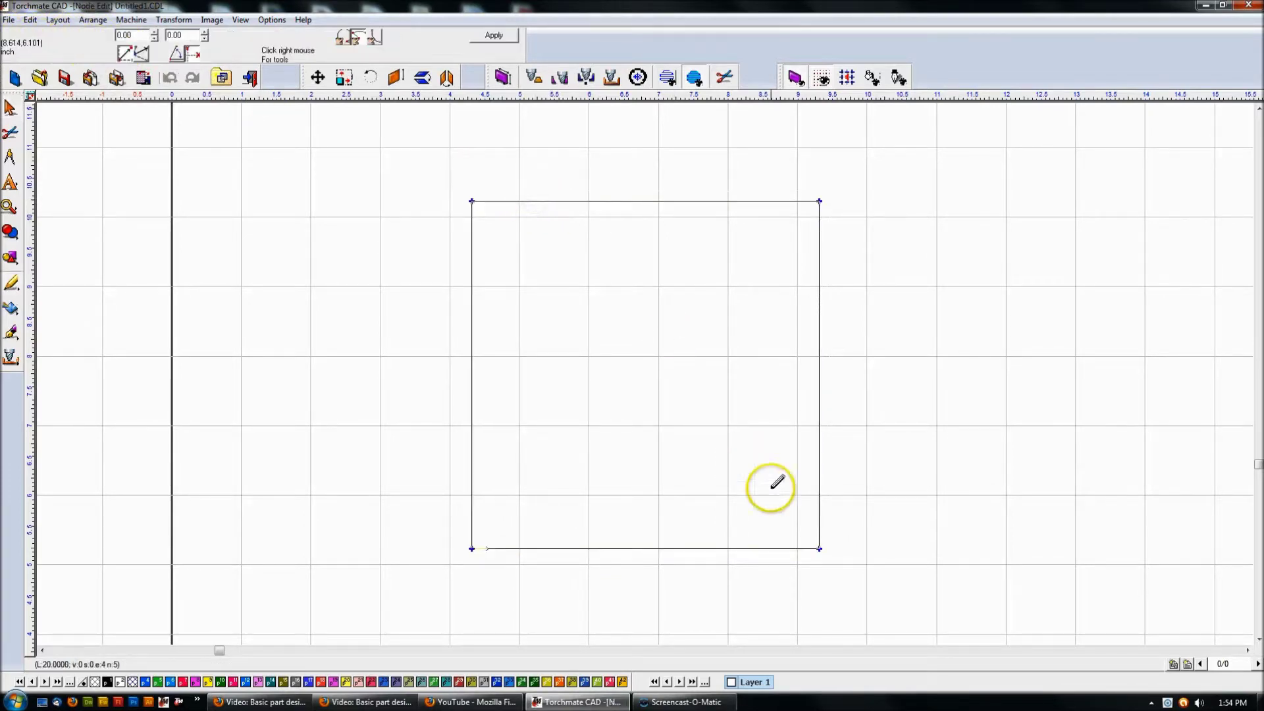
drag(803, 529, 854, 568)
right_click(820, 548)
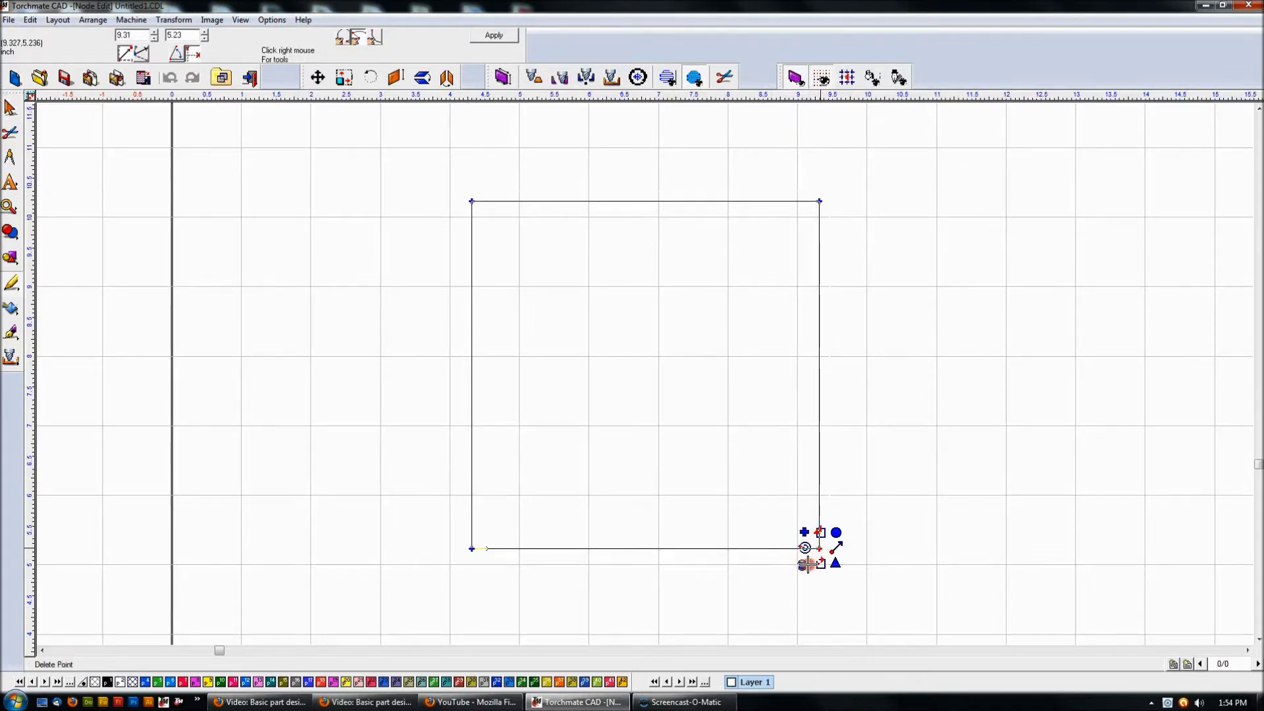
click(804, 565)
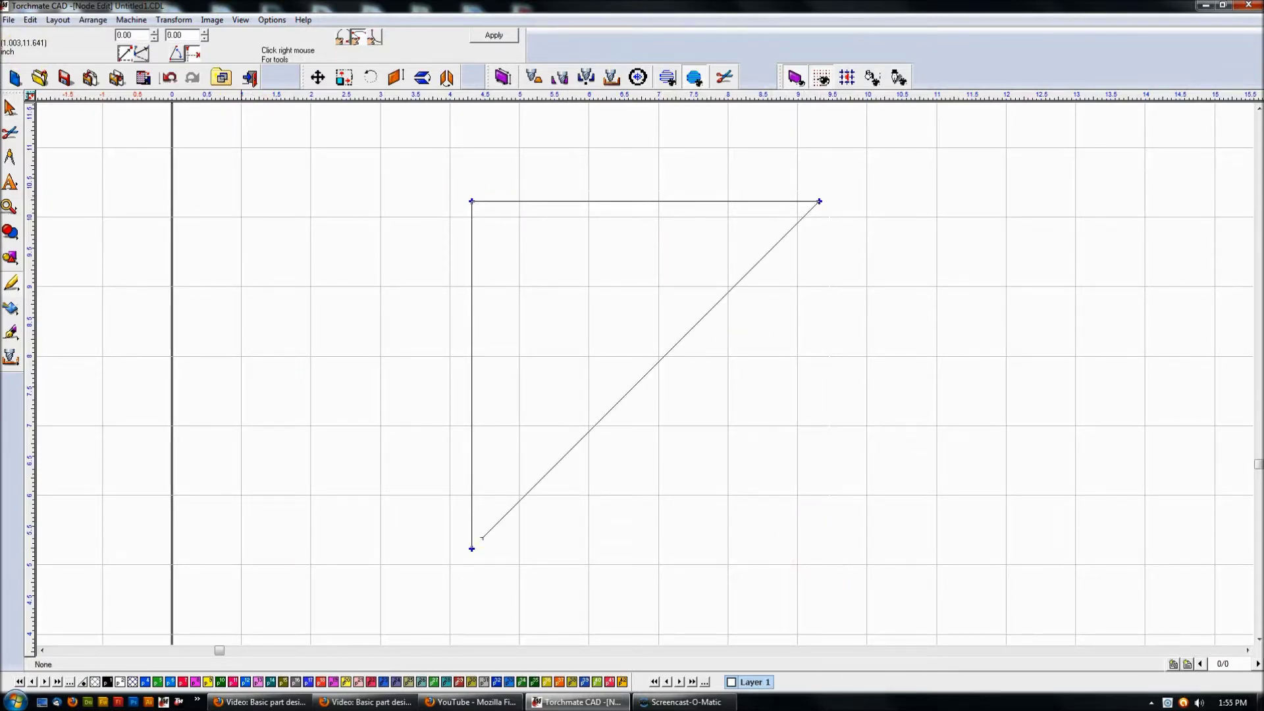
click(495, 36)
click(721, 369)
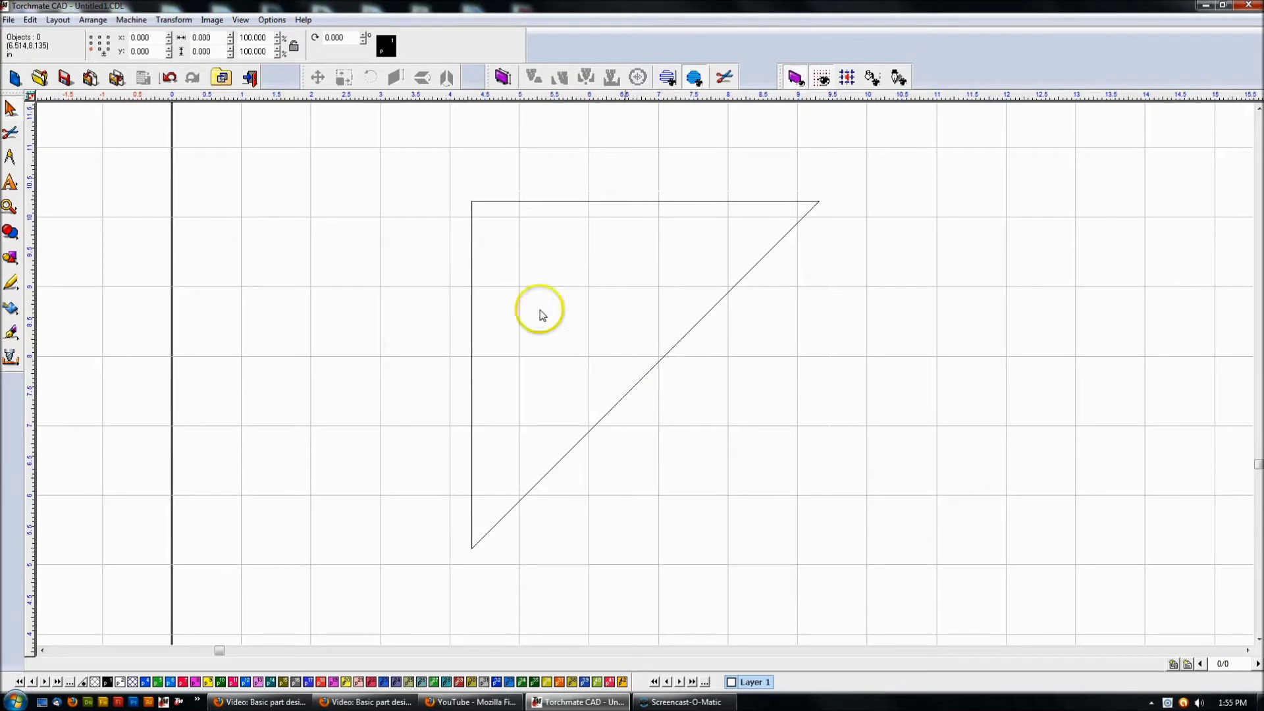
Convert the selected right triangle to a polyarc with Arrange > Convert To > Polyarc
click(655, 364)
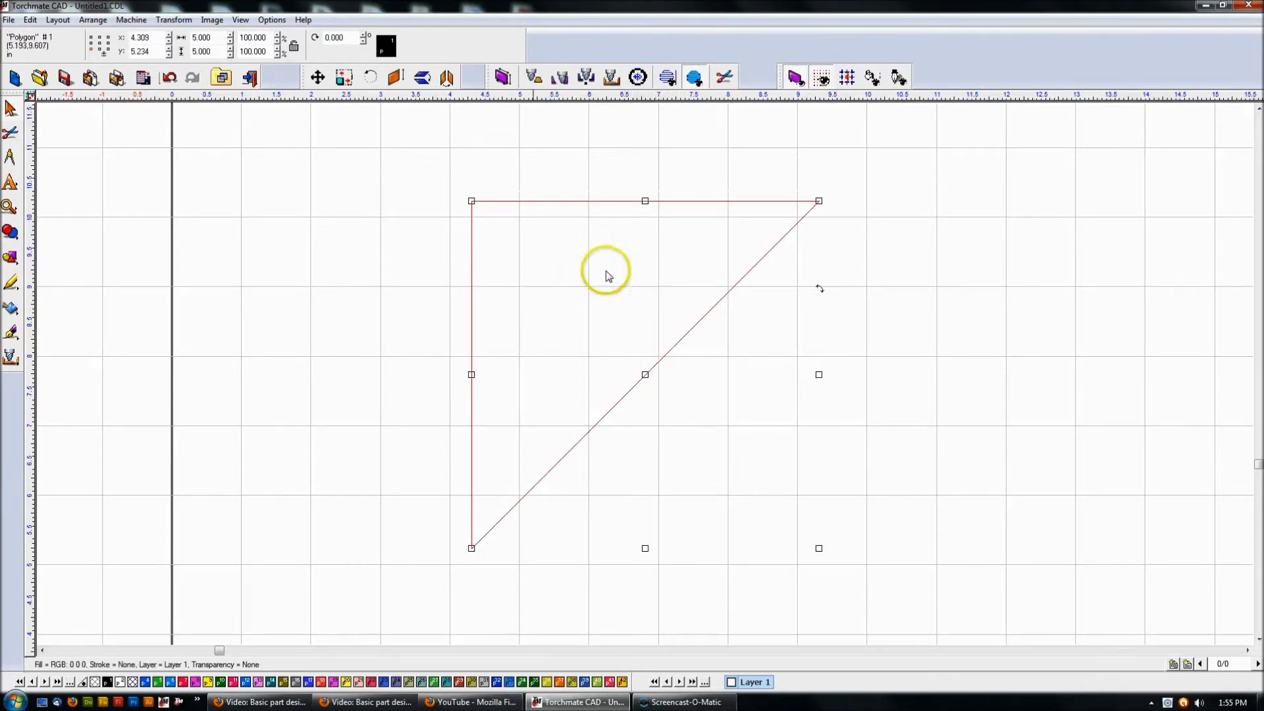
click(93, 20)
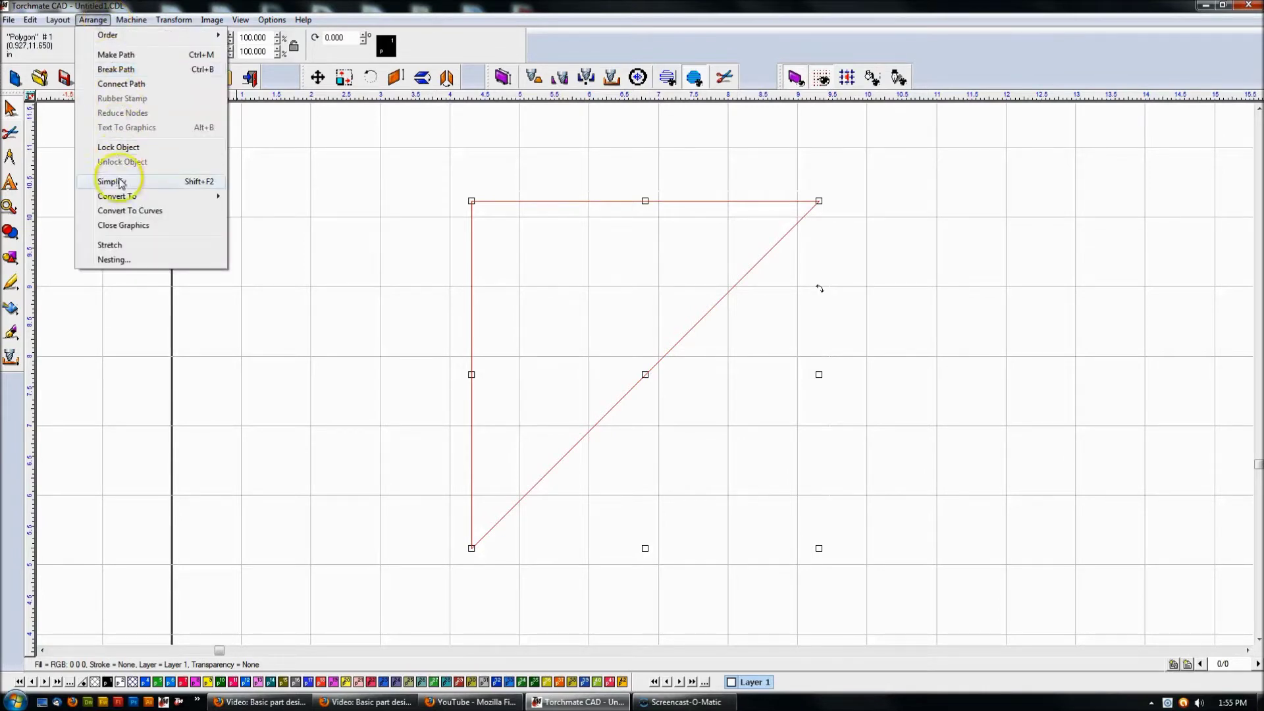
mouse_move(120, 200)
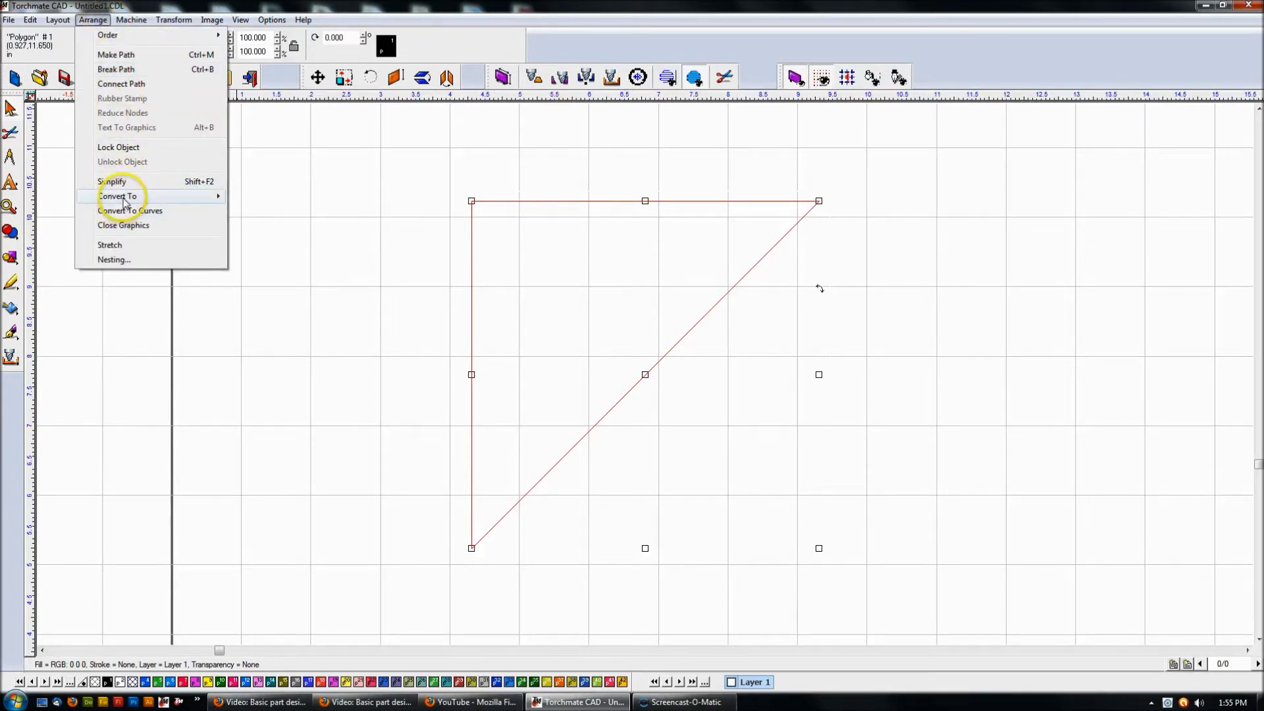
click(251, 198)
click(536, 231)
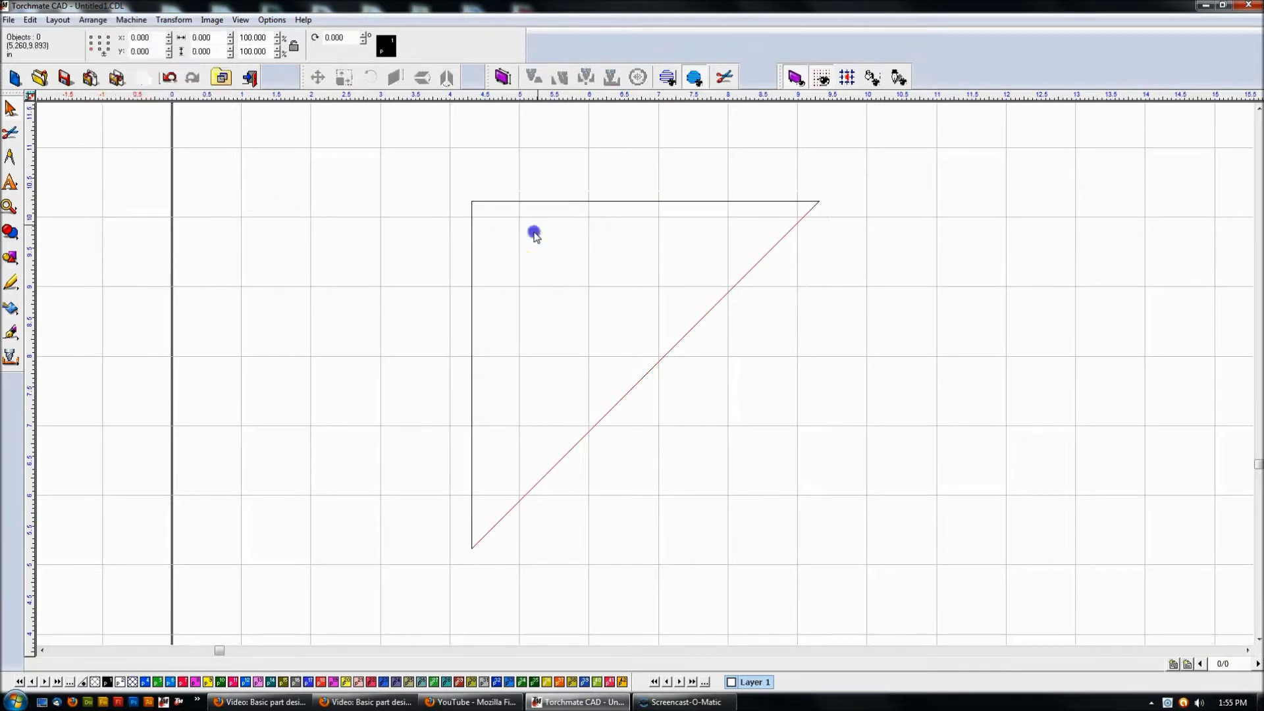
Bend the triangle's diagonal edge into a smooth curve in Node Edit and apply it
double_click(552, 200)
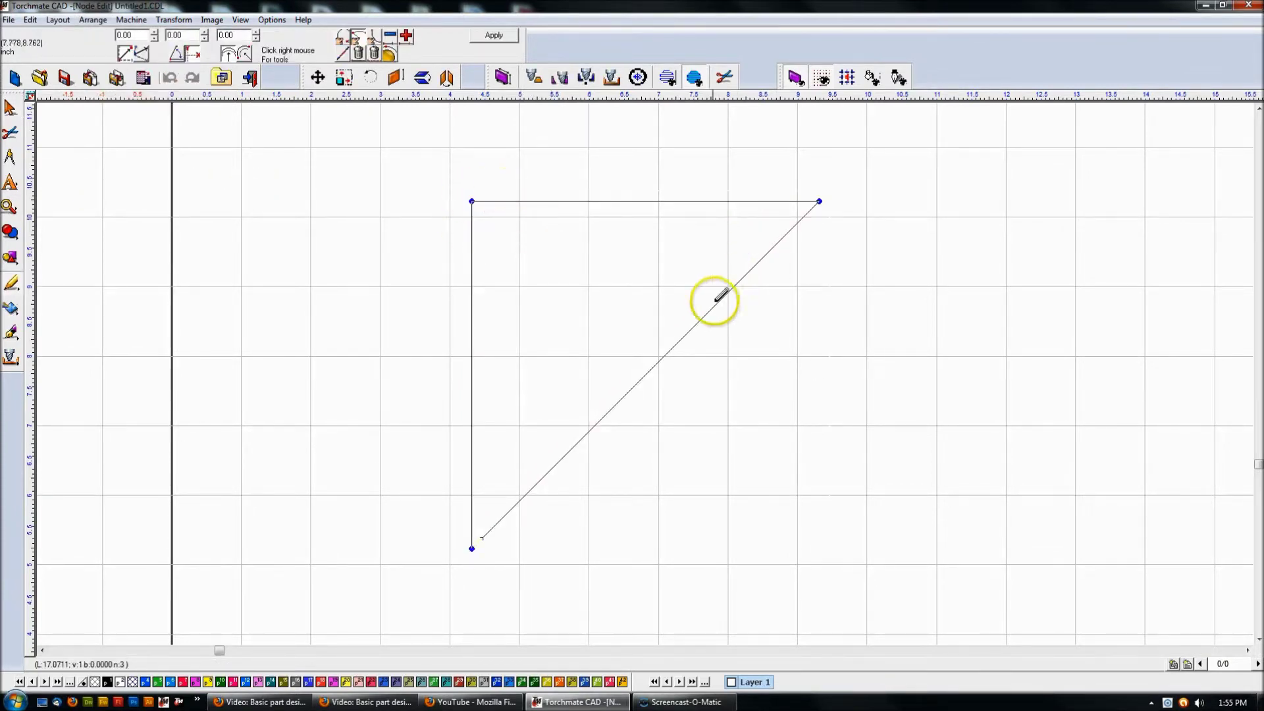
drag(668, 358, 613, 308)
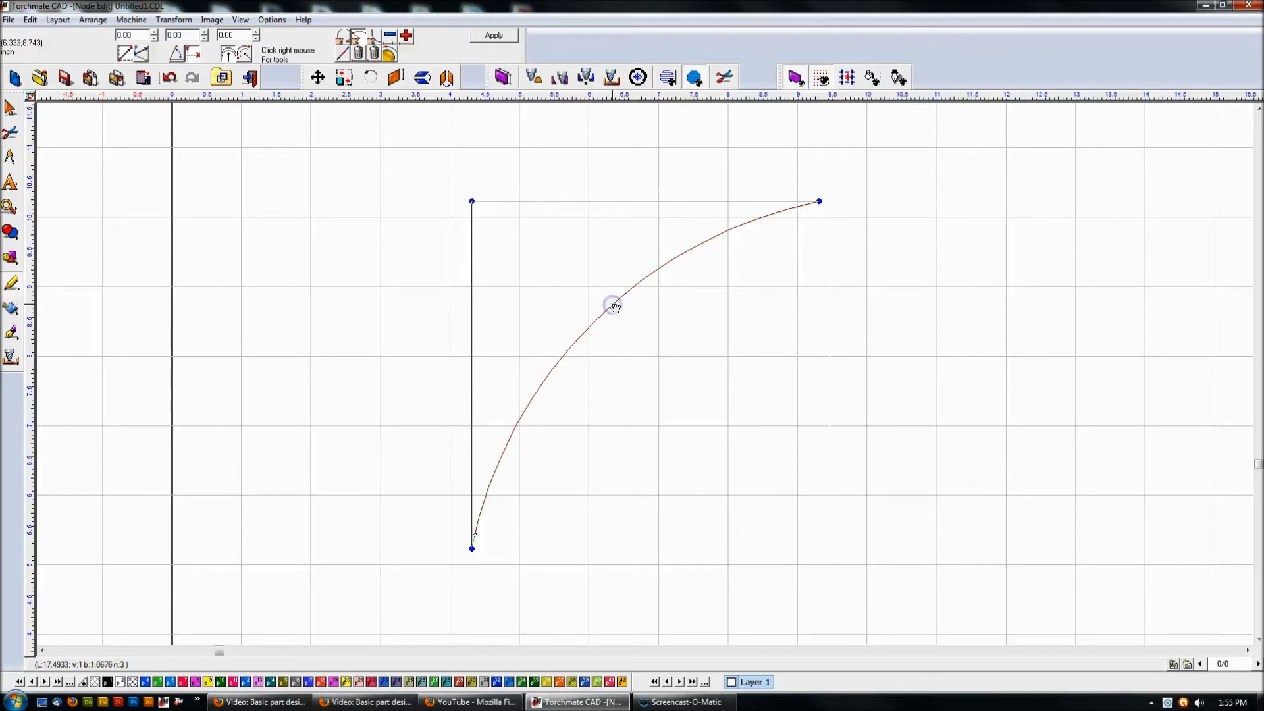
click(510, 40)
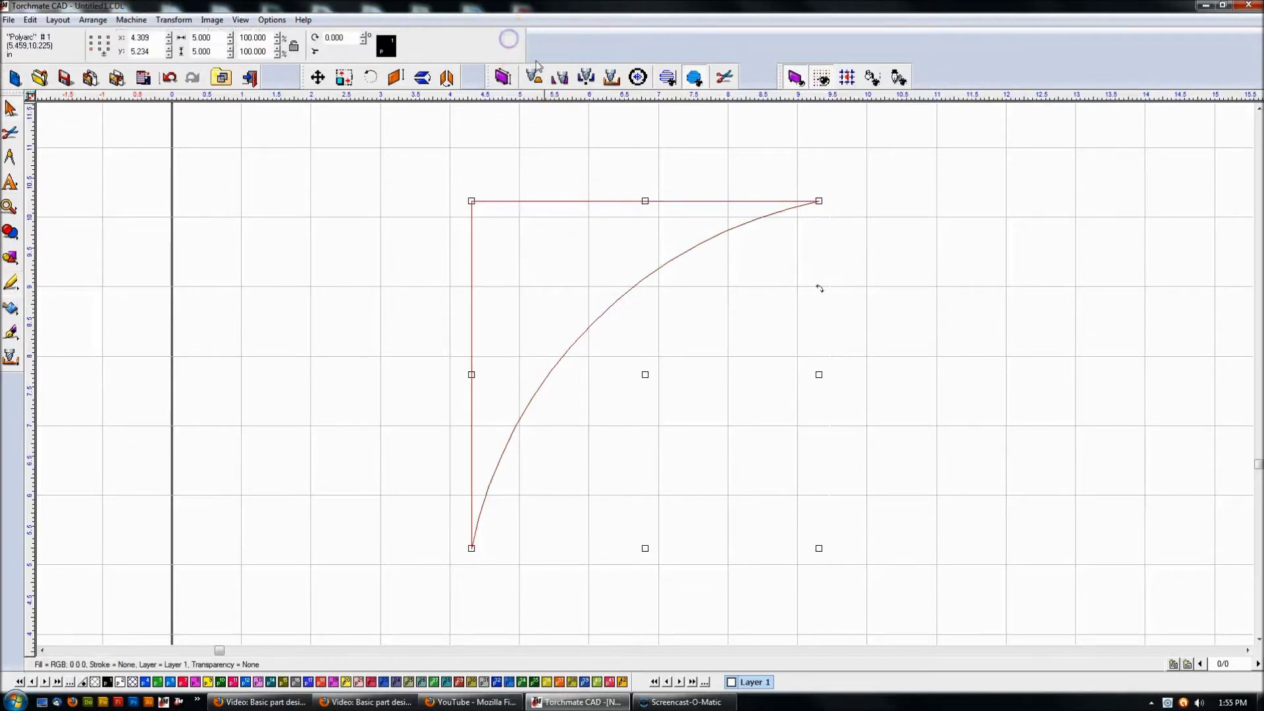
click(799, 217)
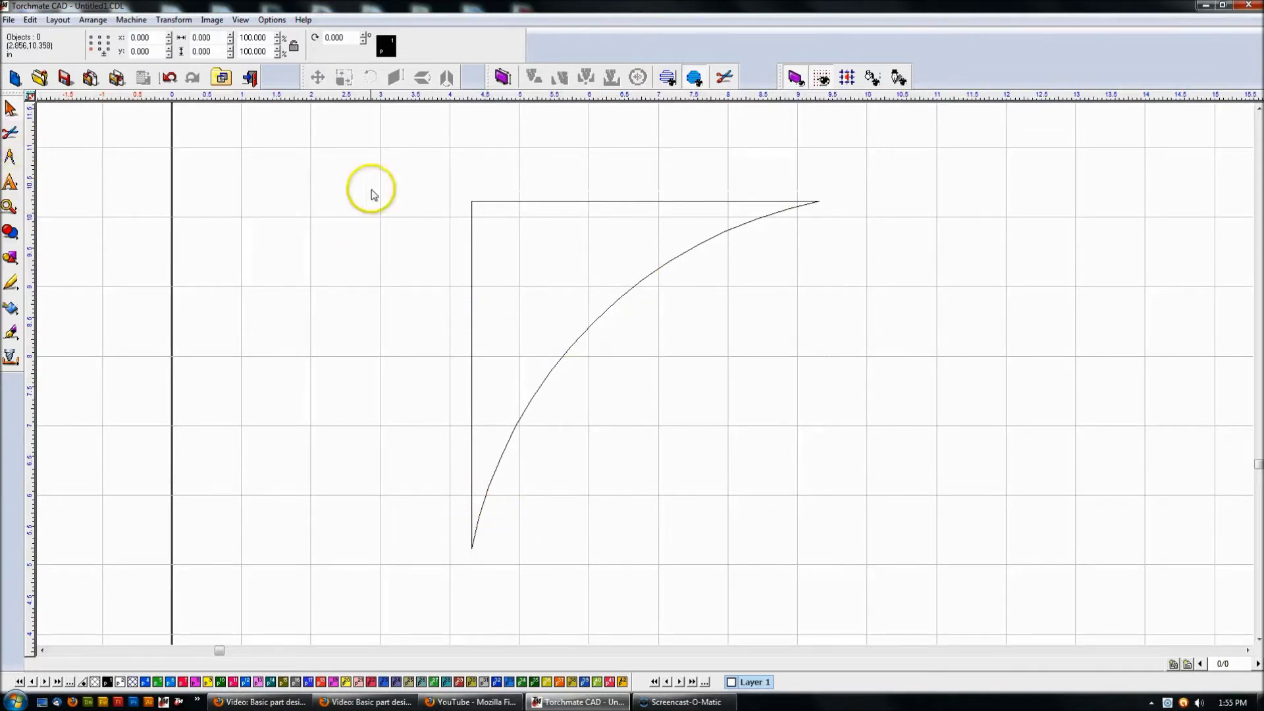
mouse_move(378, 163)
mouse_down()
mouse_move(908, 599)
mouse_move(968, 587)
mouse_up()
Delete the curved shape and draw a new rectangle 5.000 wide by 0.600 tall
key(Delete)
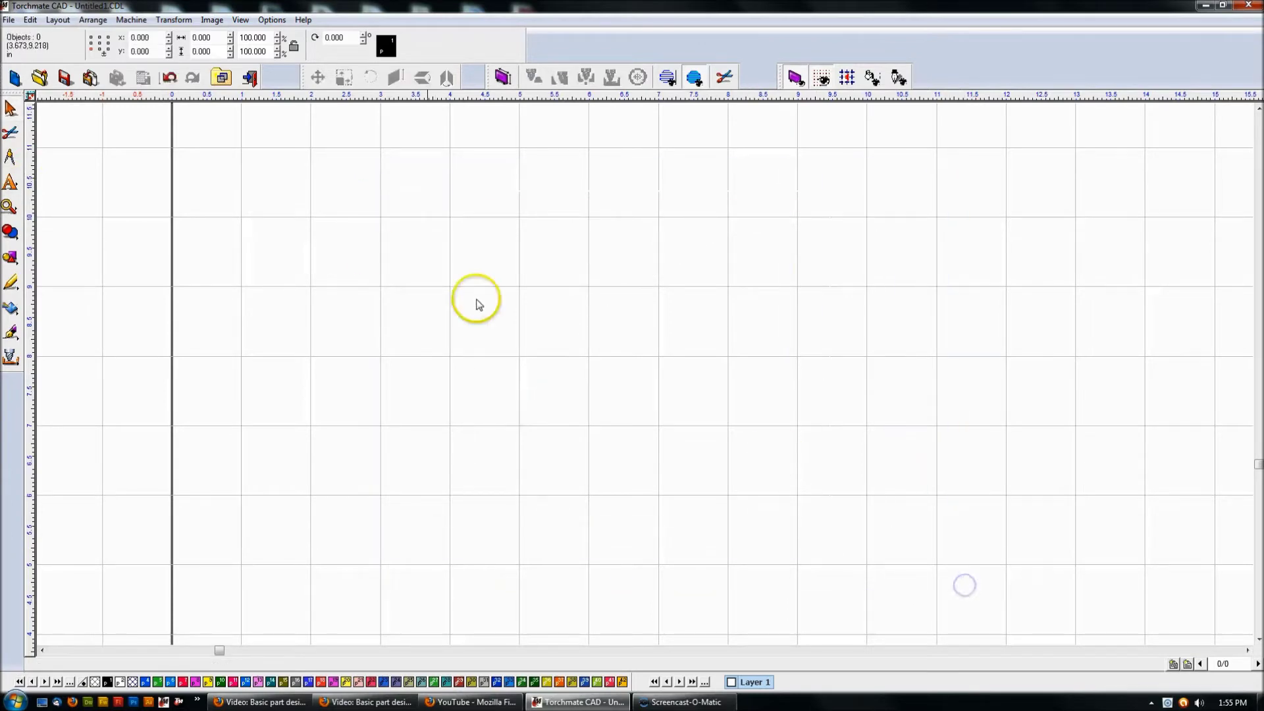
click(11, 258)
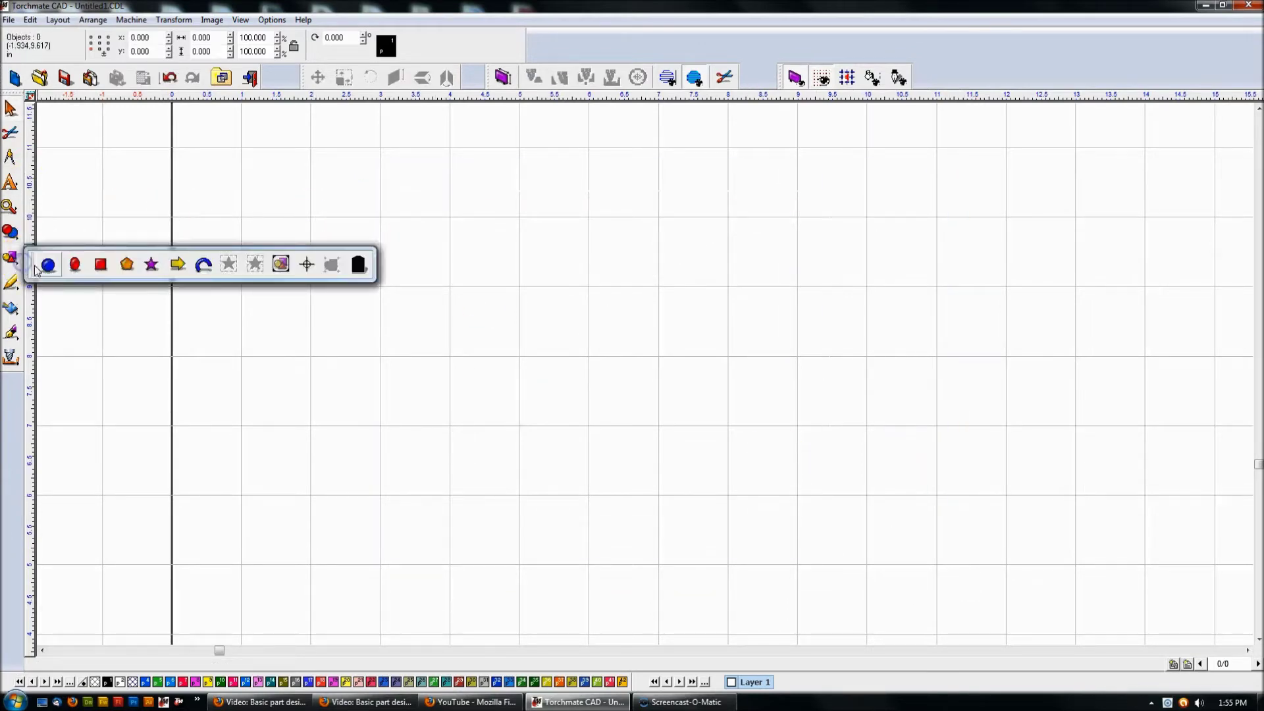
click(105, 267)
drag(327, 191, 768, 234)
click(128, 40)
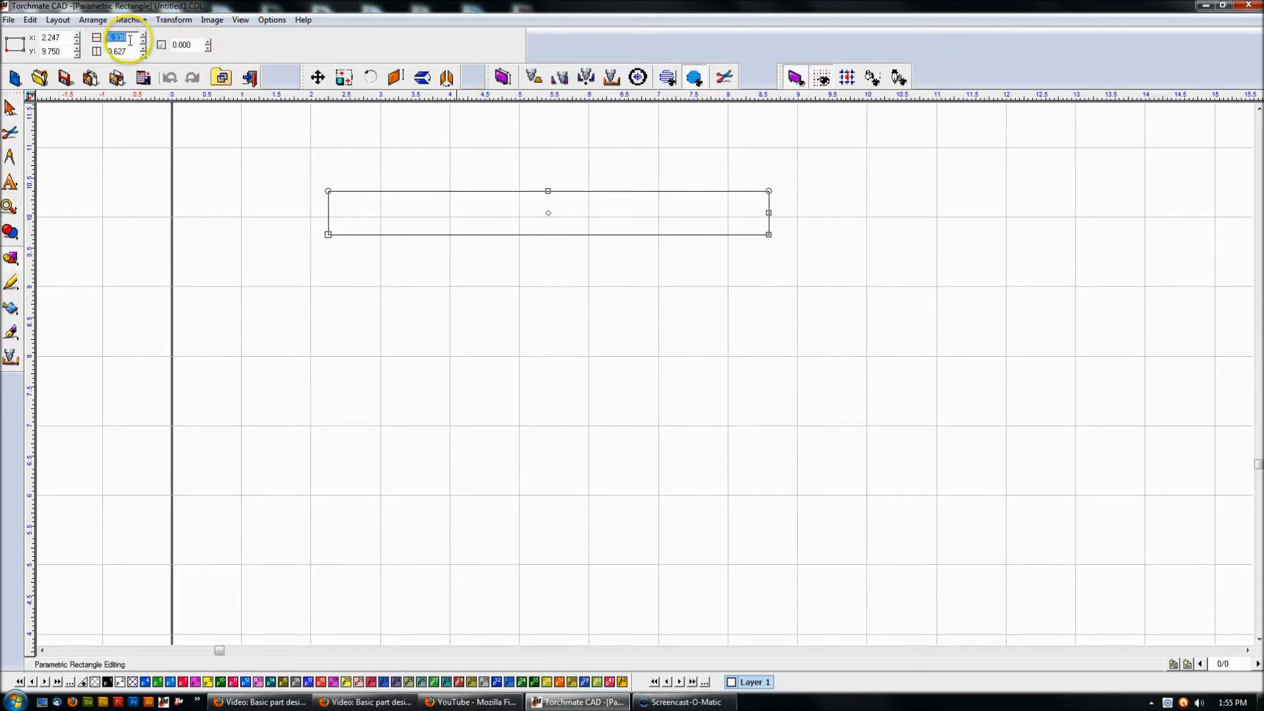
text(5)
key(Return)
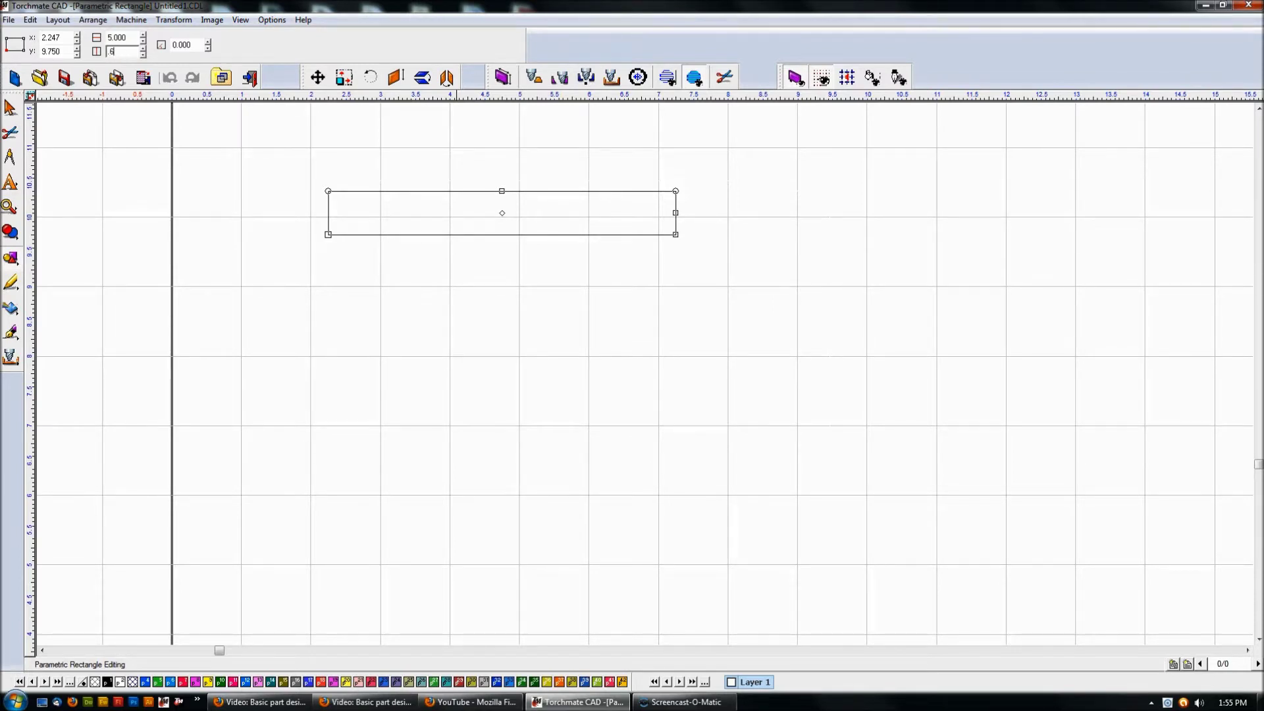
key(Return)
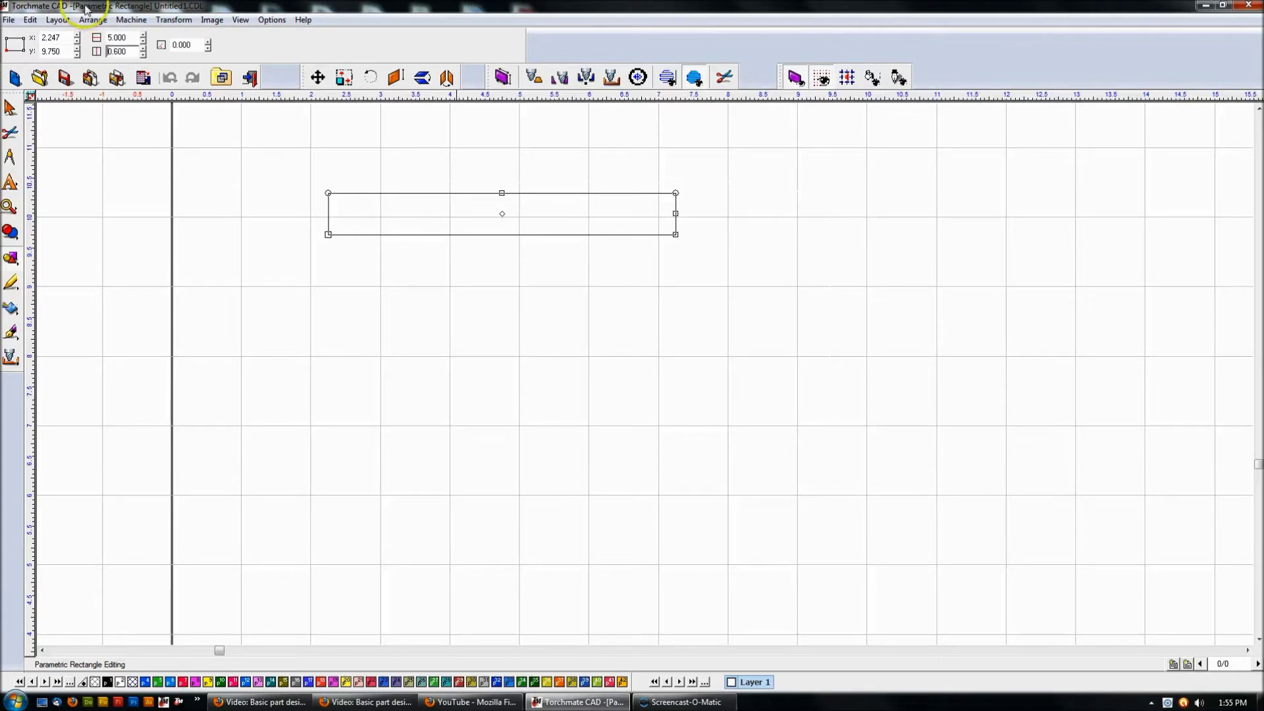
click(9, 109)
mouse_move(502, 213)
mouse_down()
mouse_move(668, 385)
mouse_move(677, 340)
mouse_move(746, 272)
mouse_move(582, 267)
mouse_up()
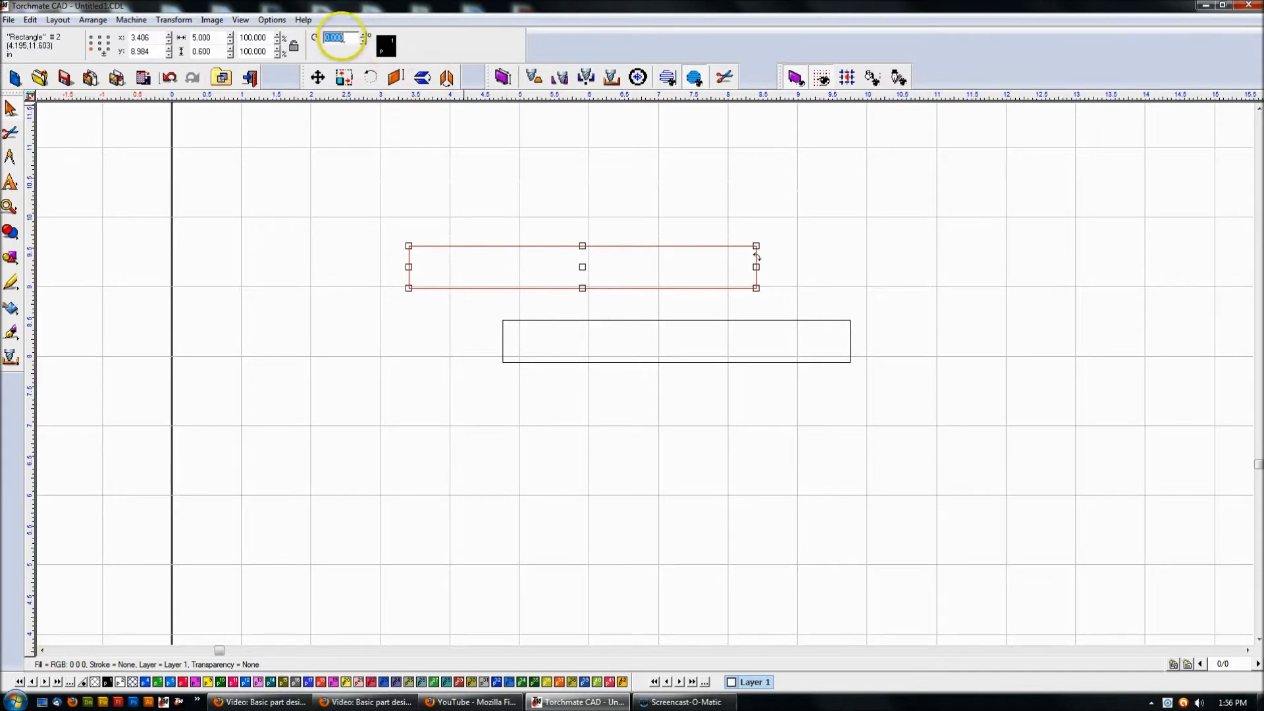
Rotate the strip copy 90 degrees and move it under the original's left end, forming an L
key(Return)
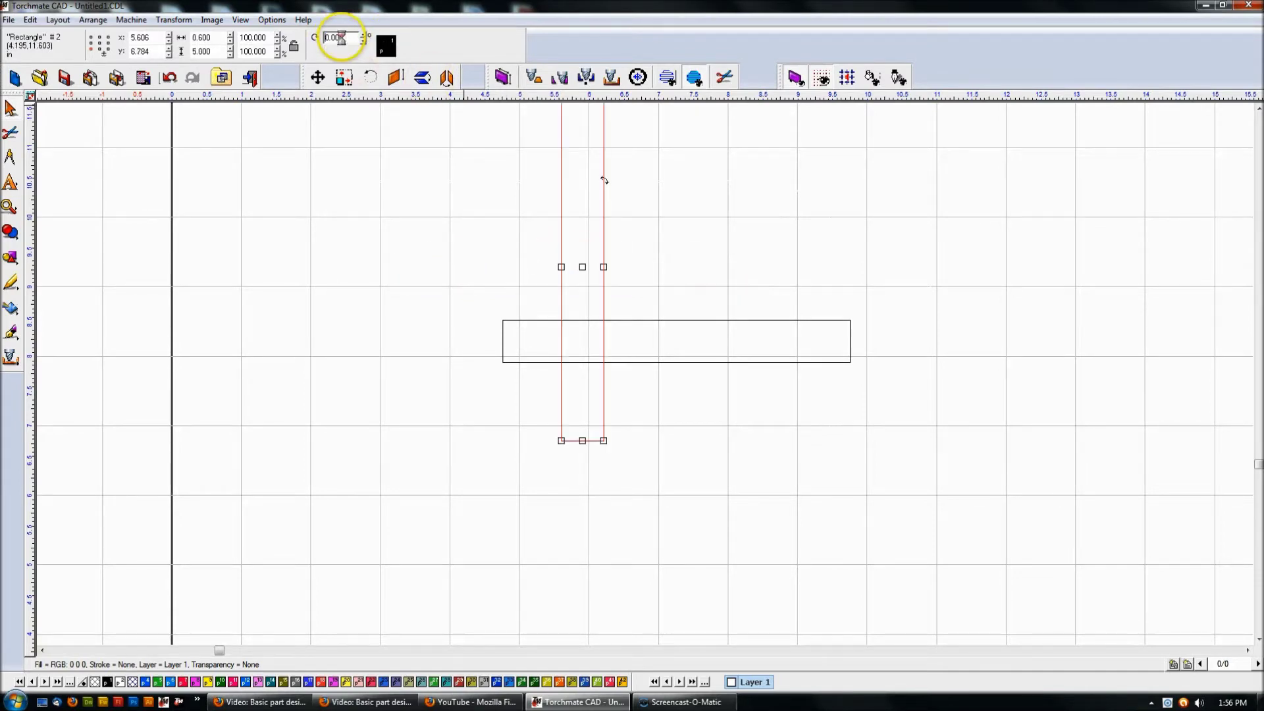
drag(584, 267, 521, 492)
scroll(652, 375, down, 3)
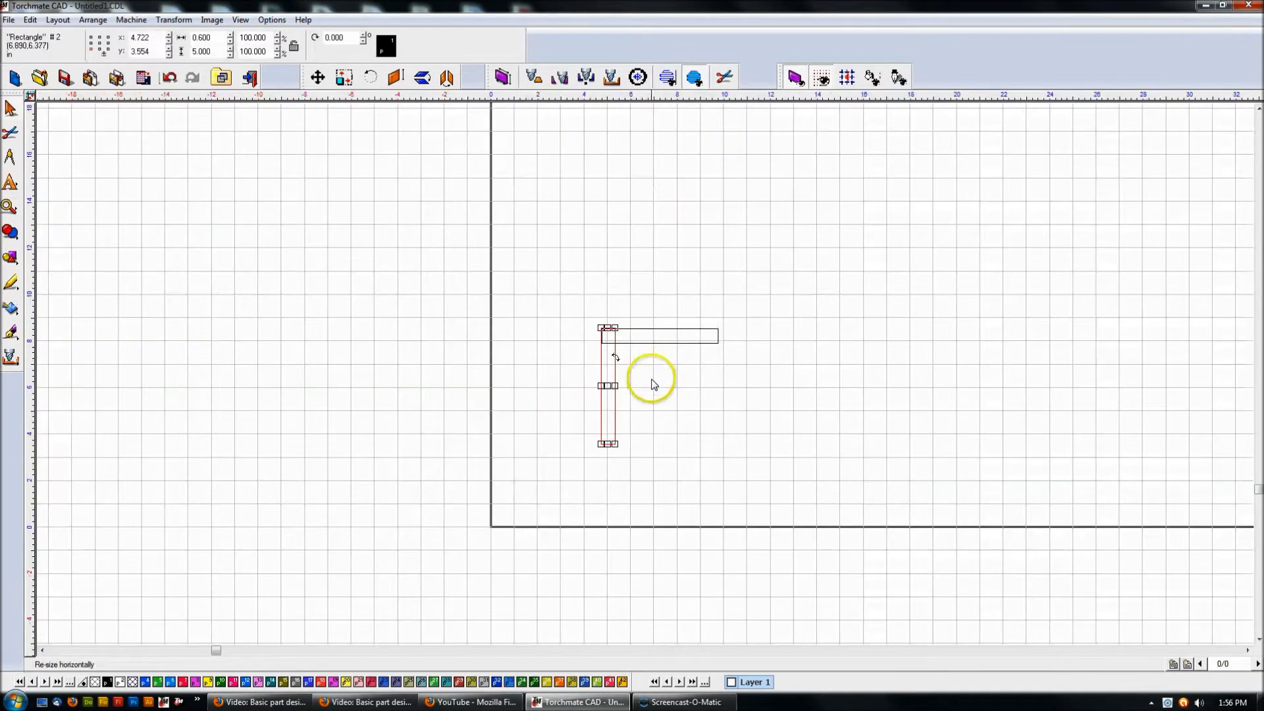
scroll(615, 336, up, 2)
drag(498, 240, 951, 598)
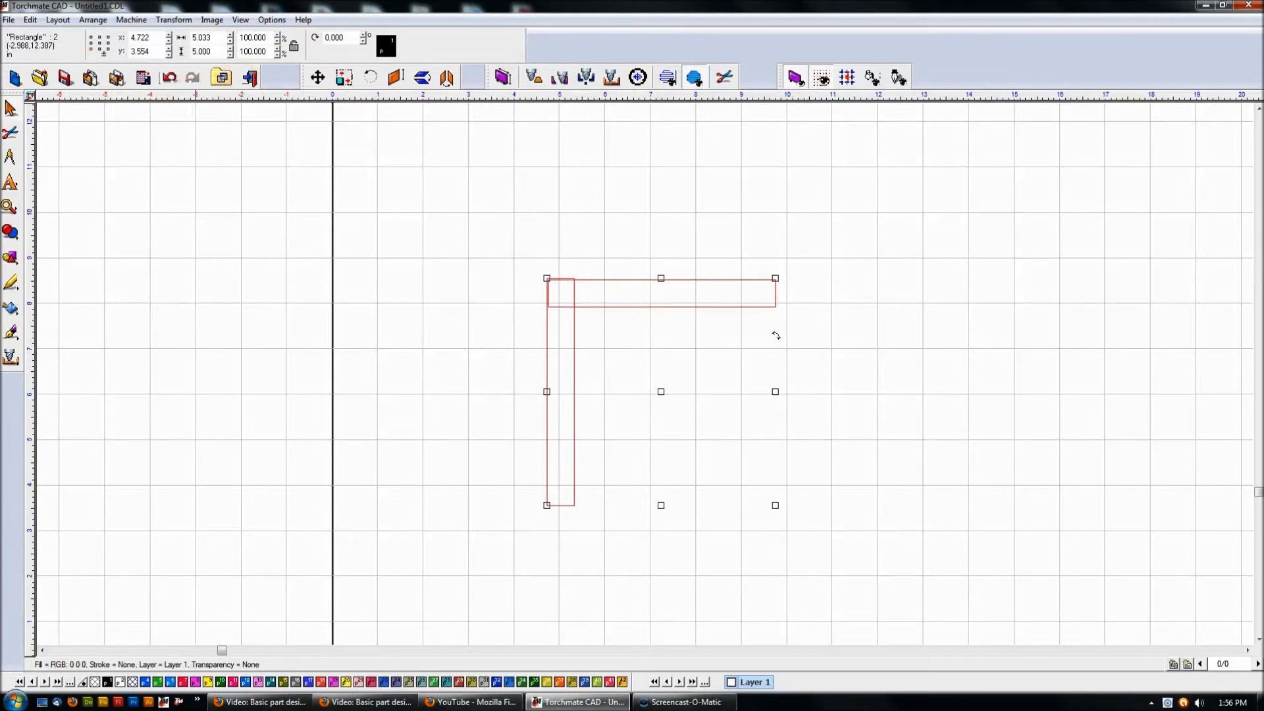
click(93, 20)
Open the Alignment tool under Arrange and Distribute, then return to selecting
mouse_move(66, 24)
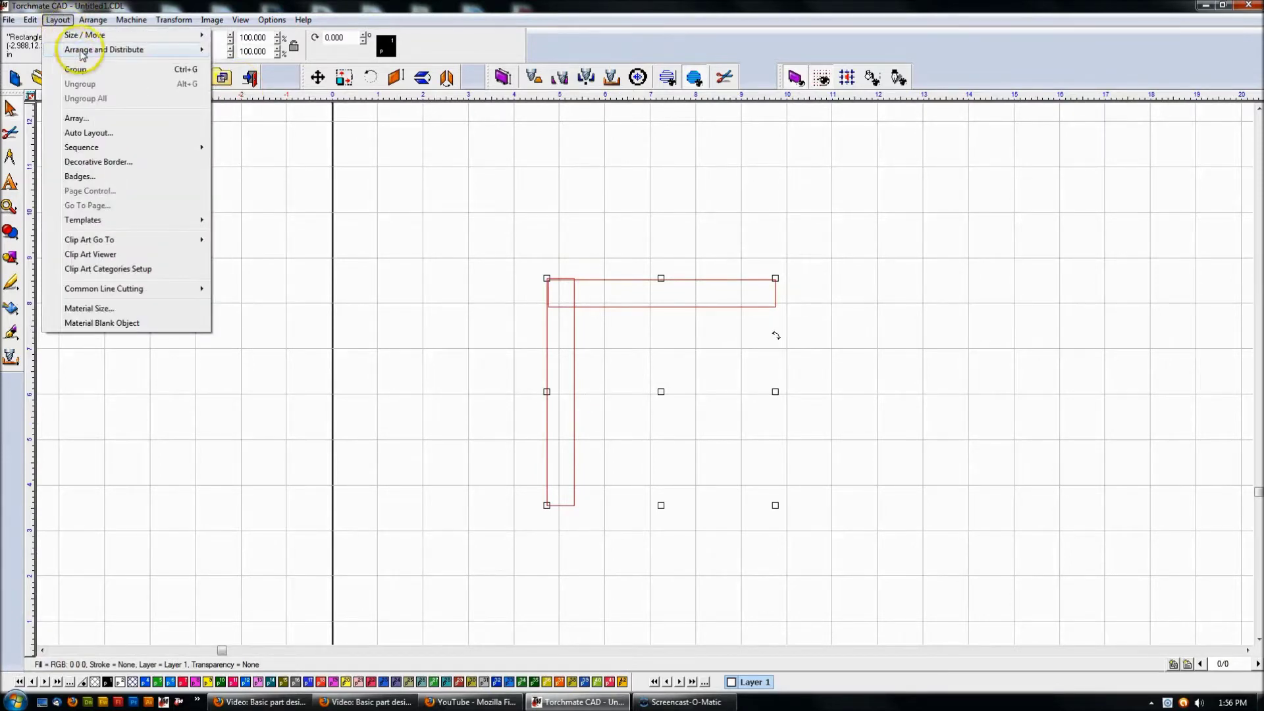
mouse_move(109, 49)
click(252, 50)
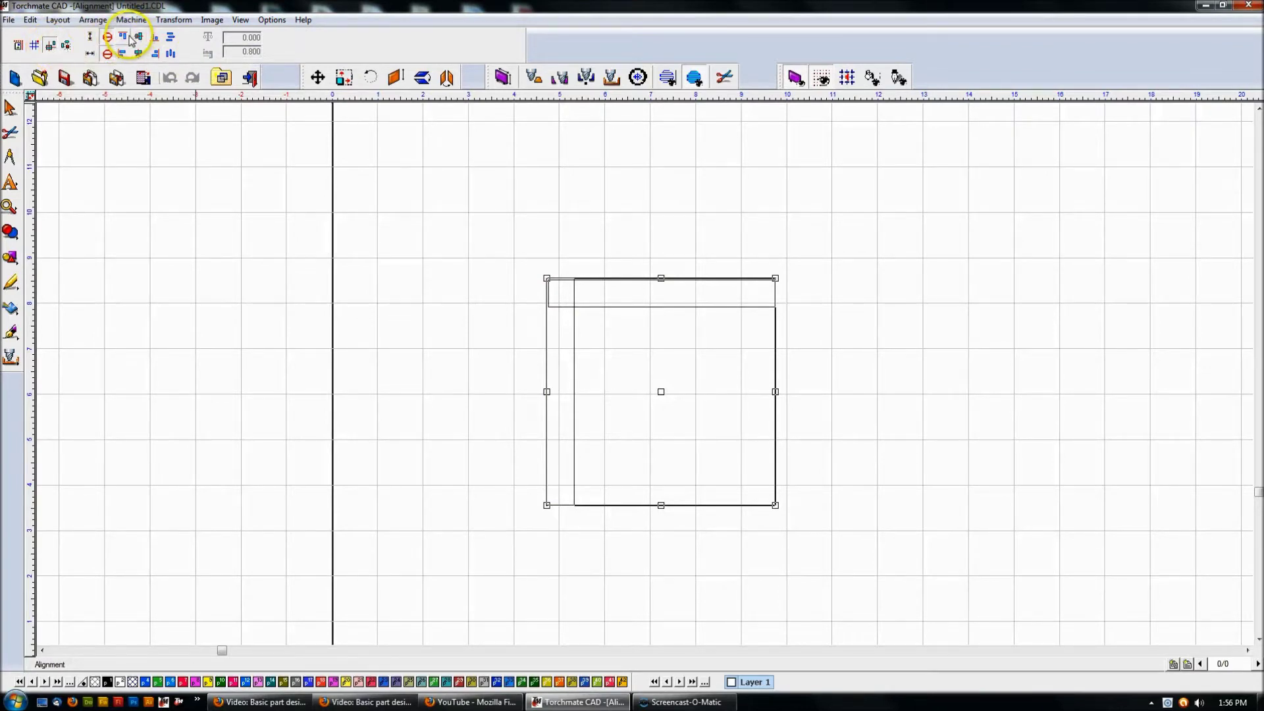
click(10, 107)
click(511, 270)
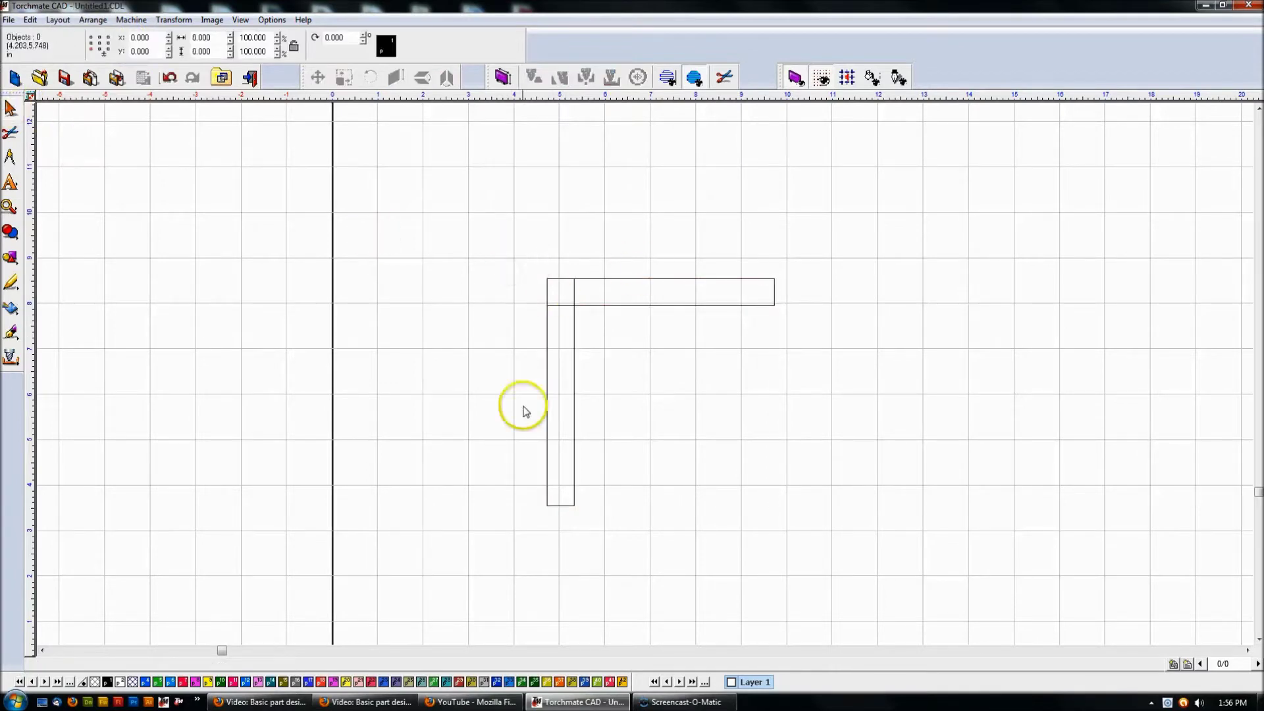
Select both strips and merge them with Basic Weld into one L-shaped outline
drag(465, 208, 925, 592)
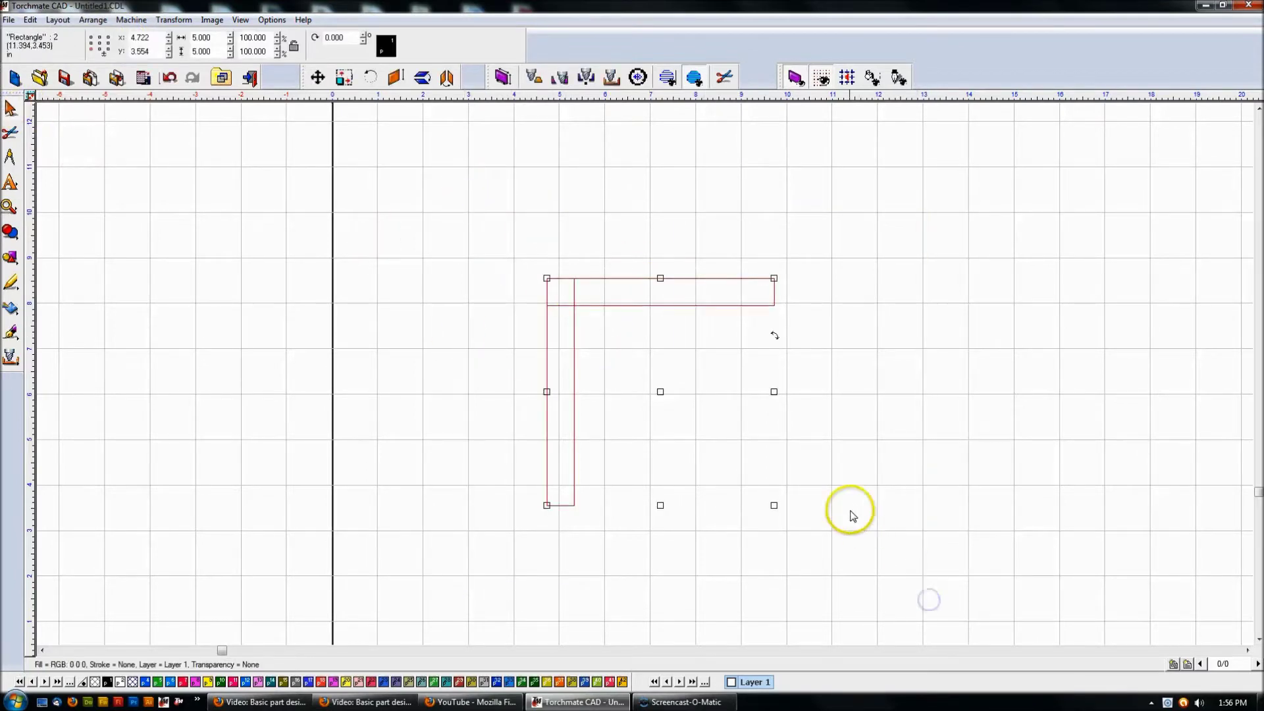
click(11, 258)
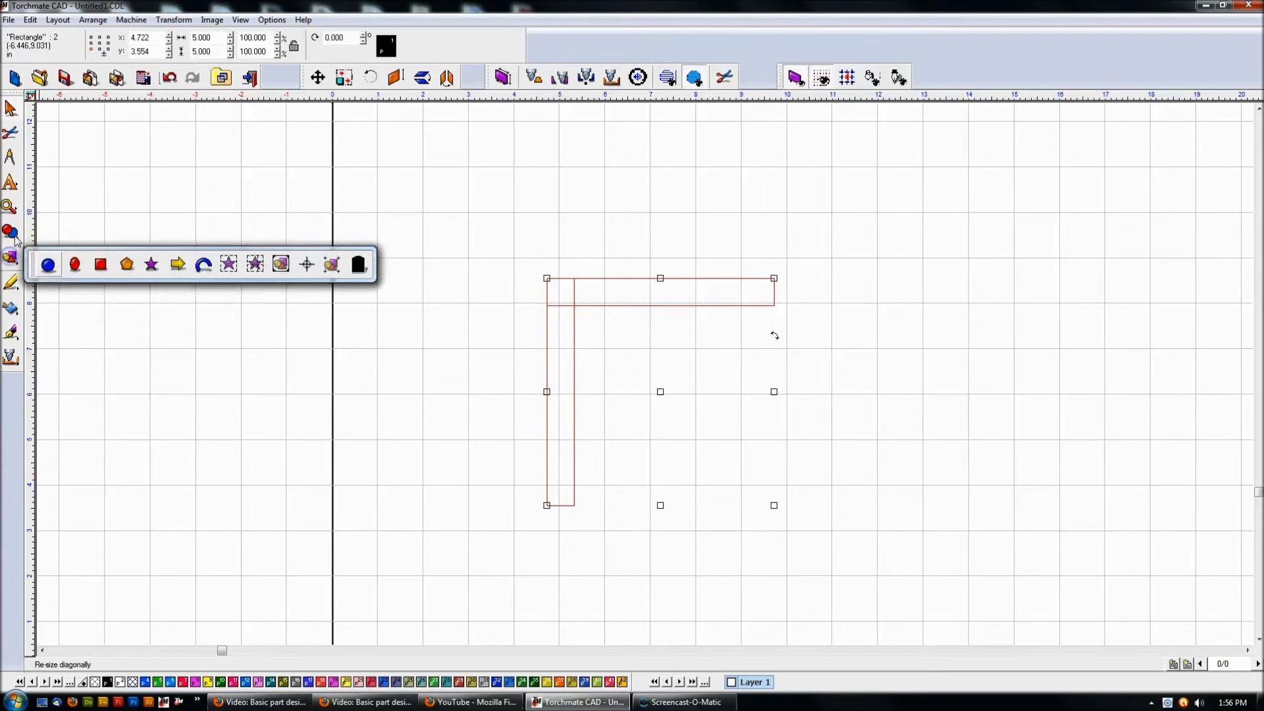
click(11, 233)
click(44, 237)
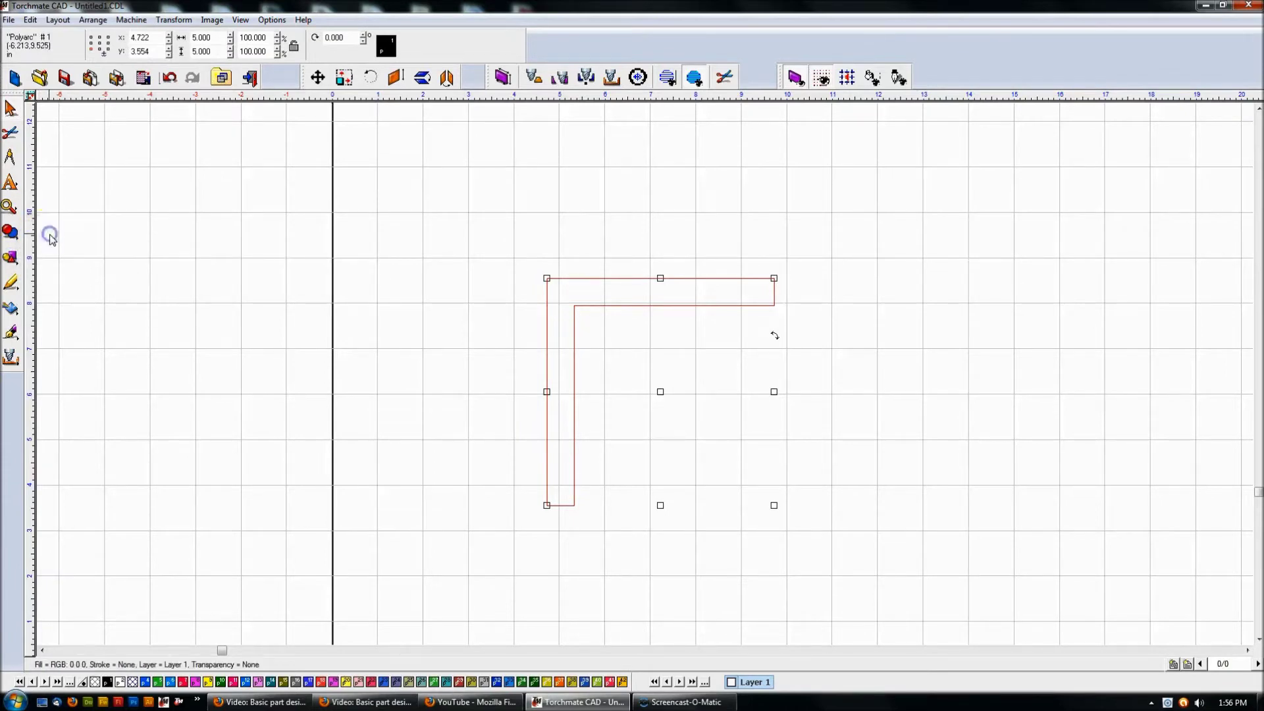
click(753, 397)
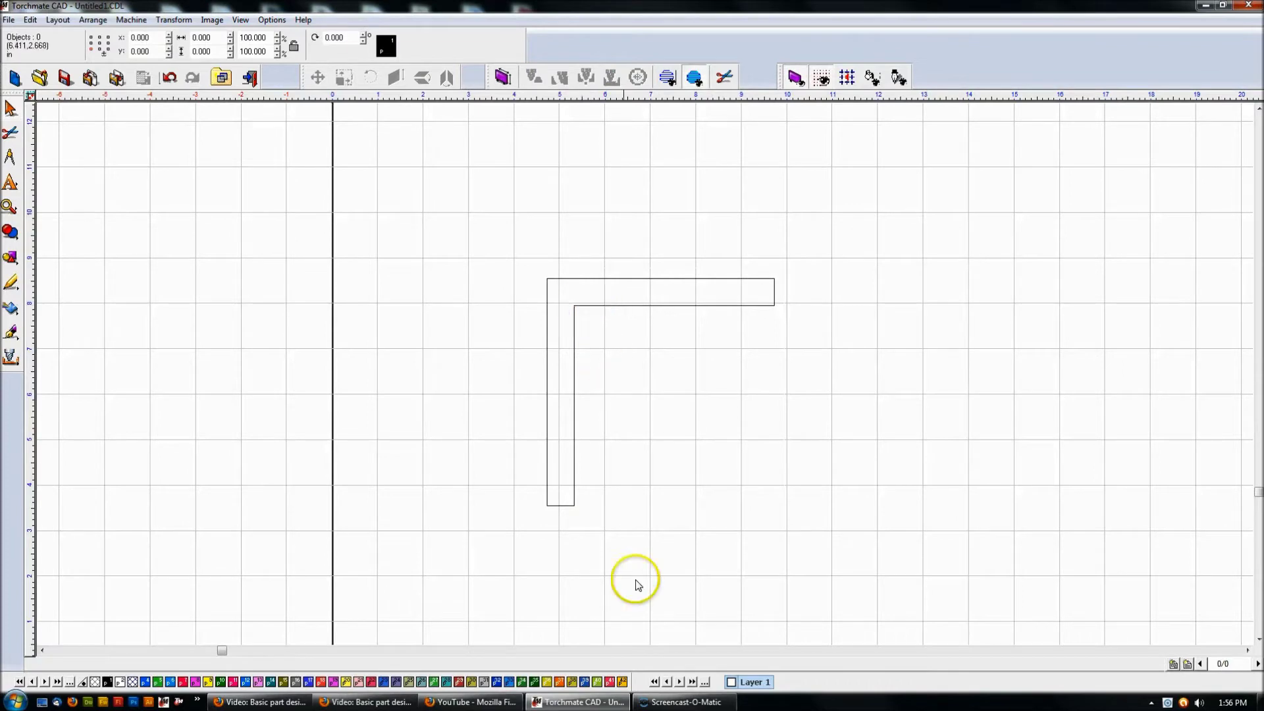
double_click(580, 306)
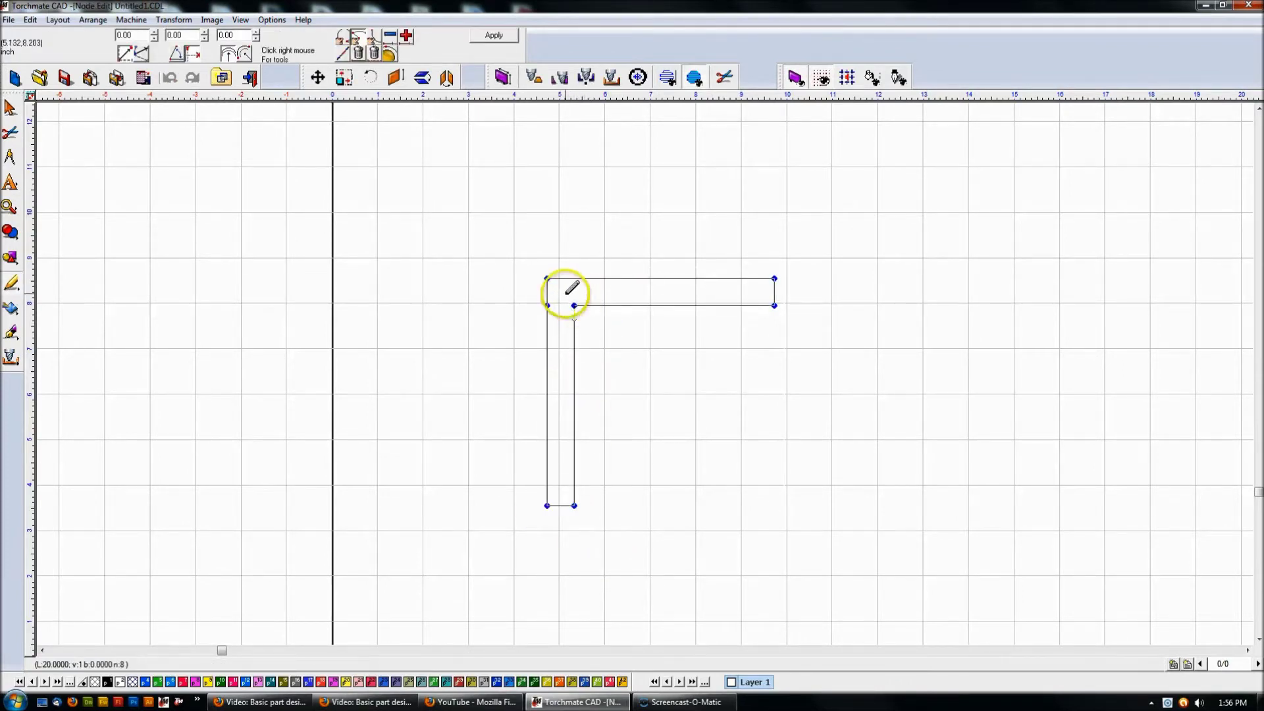
Delete both inner-corner points of the L so a straight diagonal joins the arms
scroll(557, 299, up, 3)
drag(608, 375, 670, 414)
right_click(624, 378)
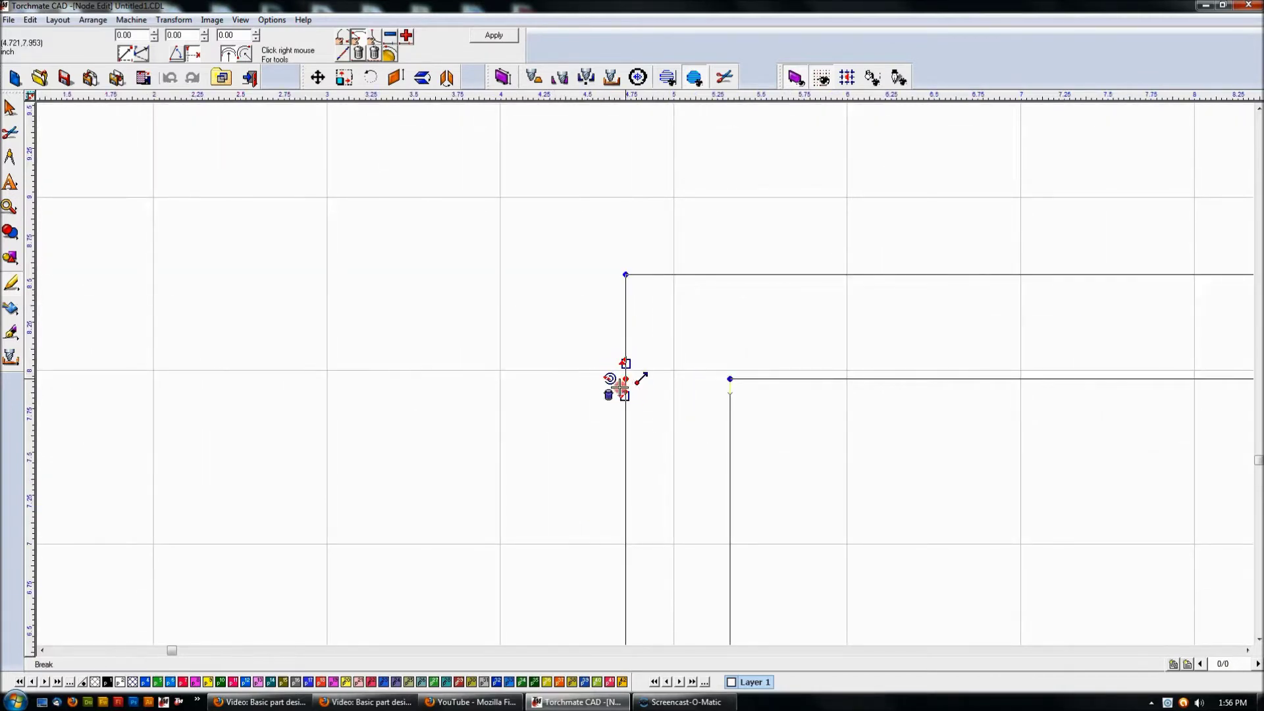
click(617, 391)
drag(712, 348, 790, 423)
right_click(730, 379)
click(711, 400)
Return to the Select tool, deselect the shape, then reopen point editing on it
scroll(854, 443, down, 5)
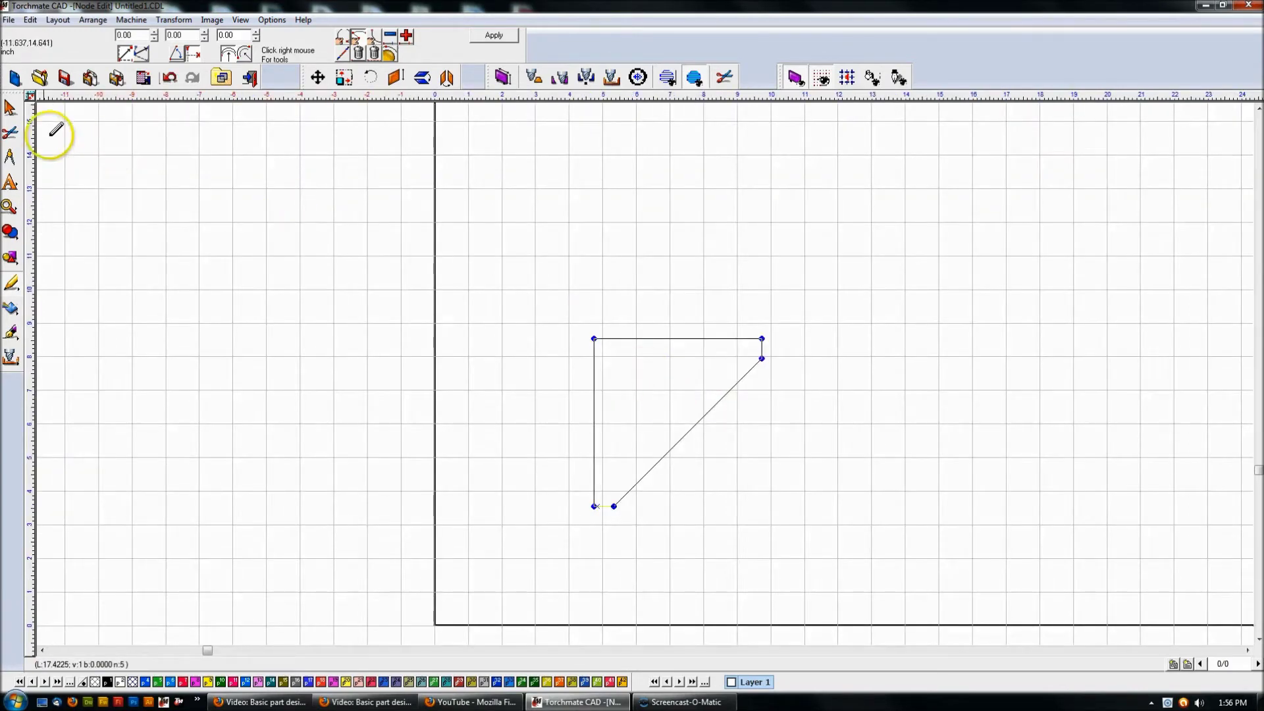
click(9, 108)
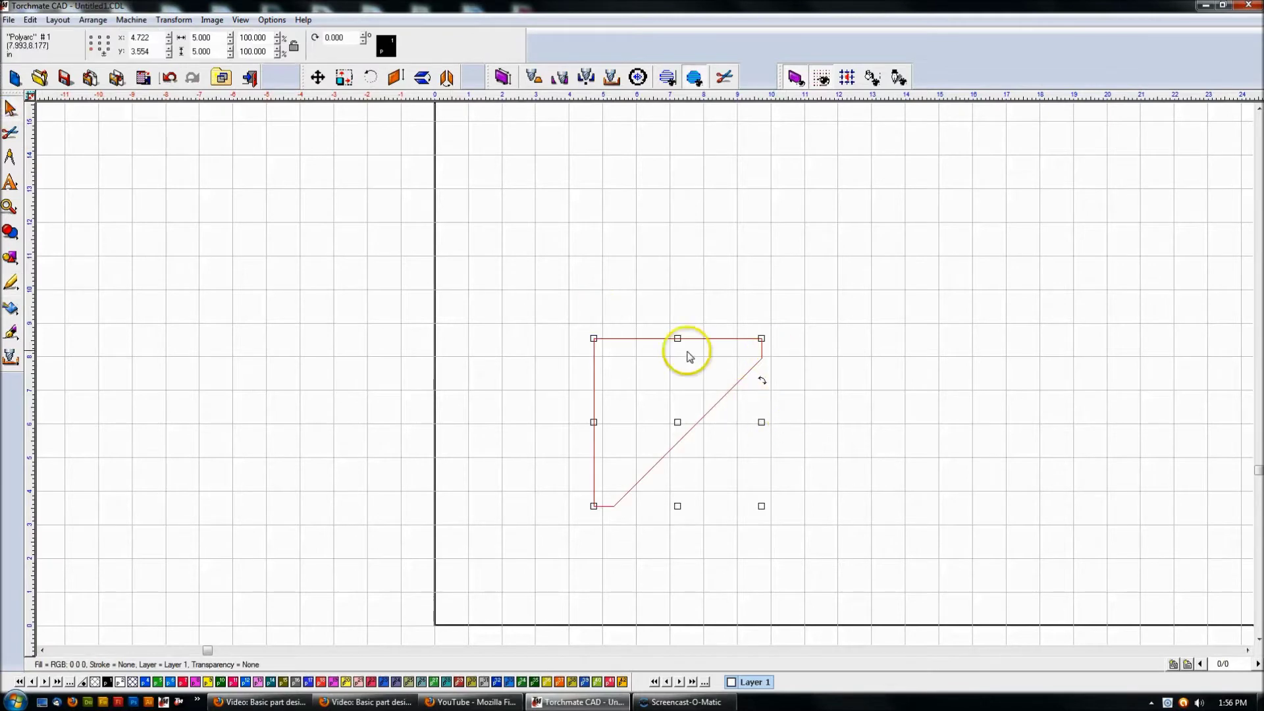
click(791, 395)
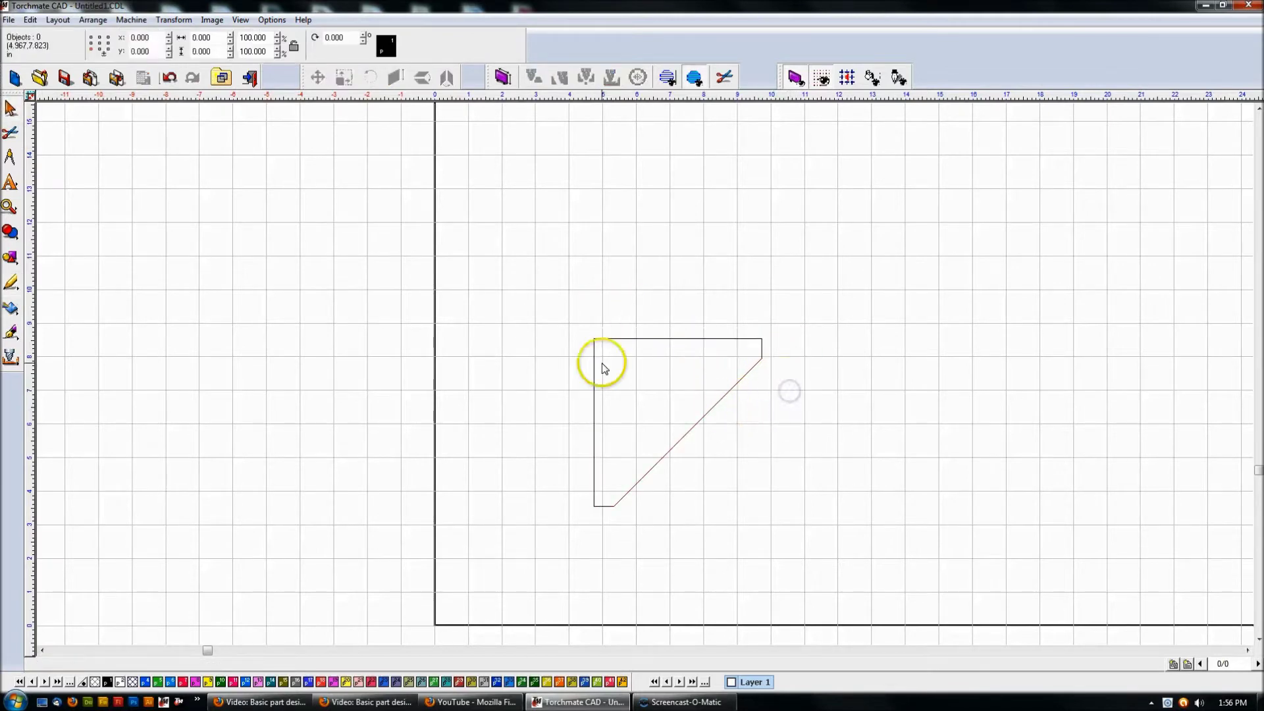
double_click(700, 421)
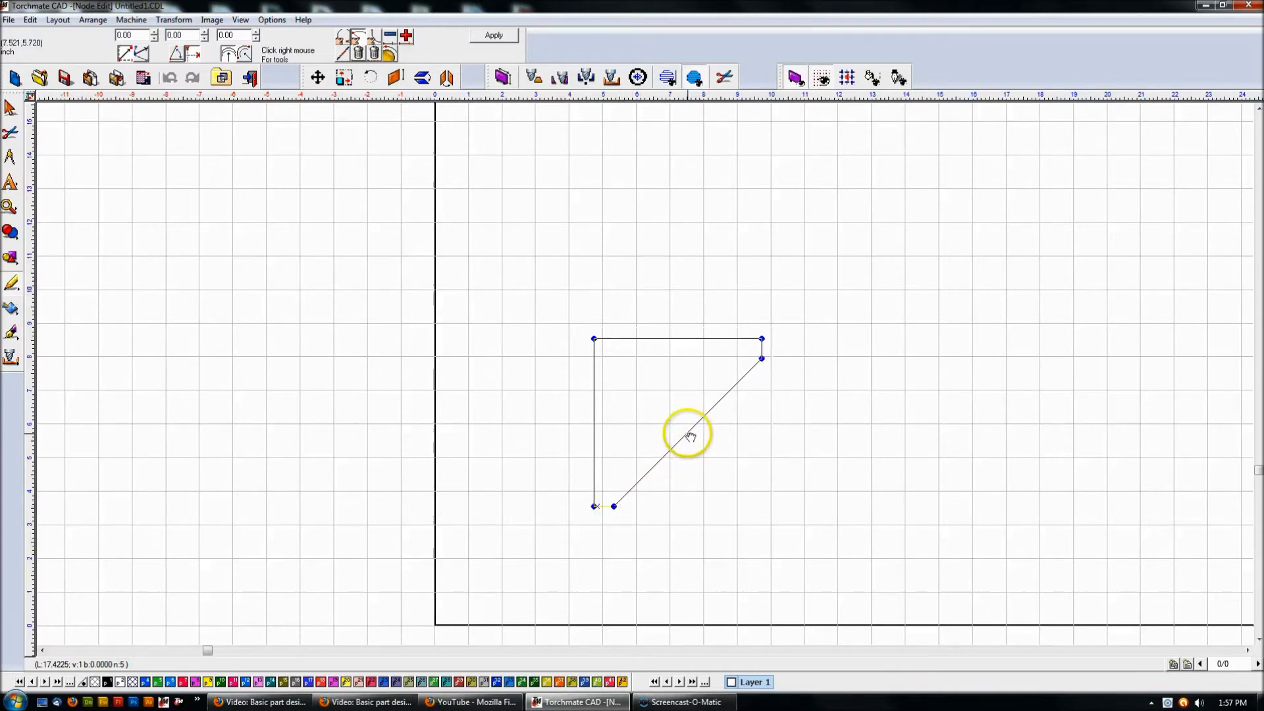
Drag the diagonal edge into an inward concave curve between the arms and apply it
drag(688, 434, 622, 476)
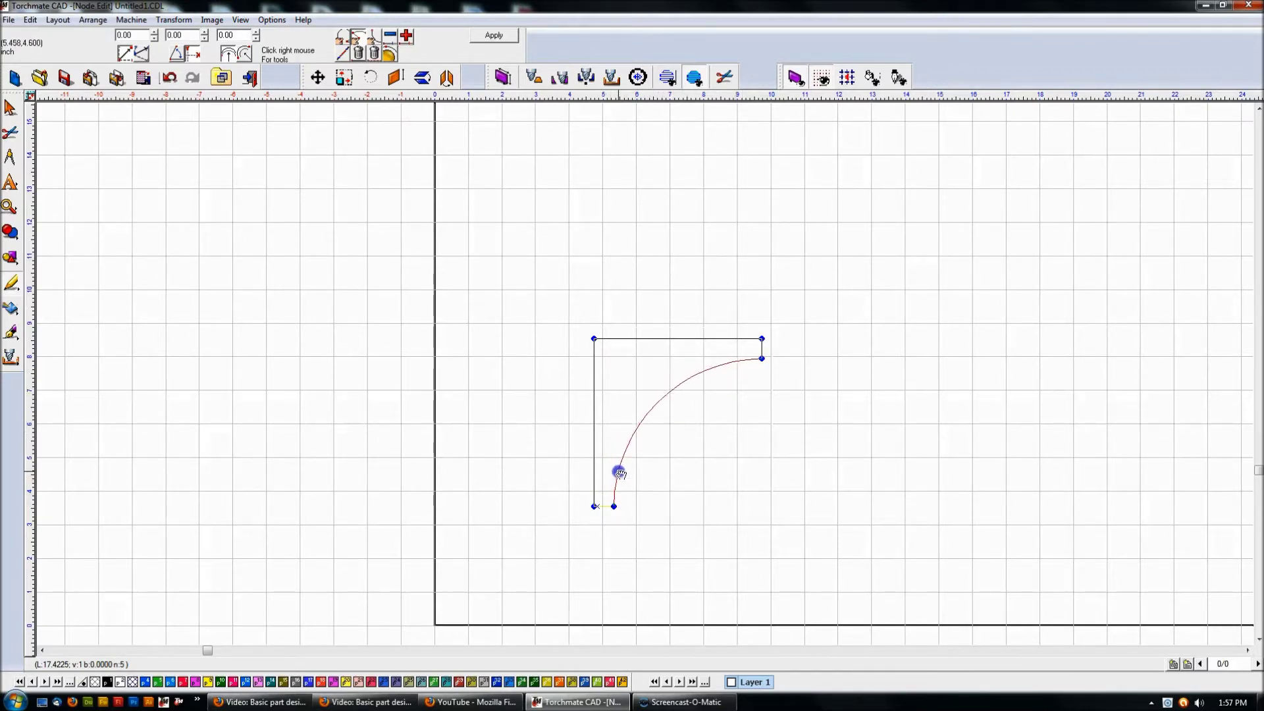
drag(622, 475, 621, 473)
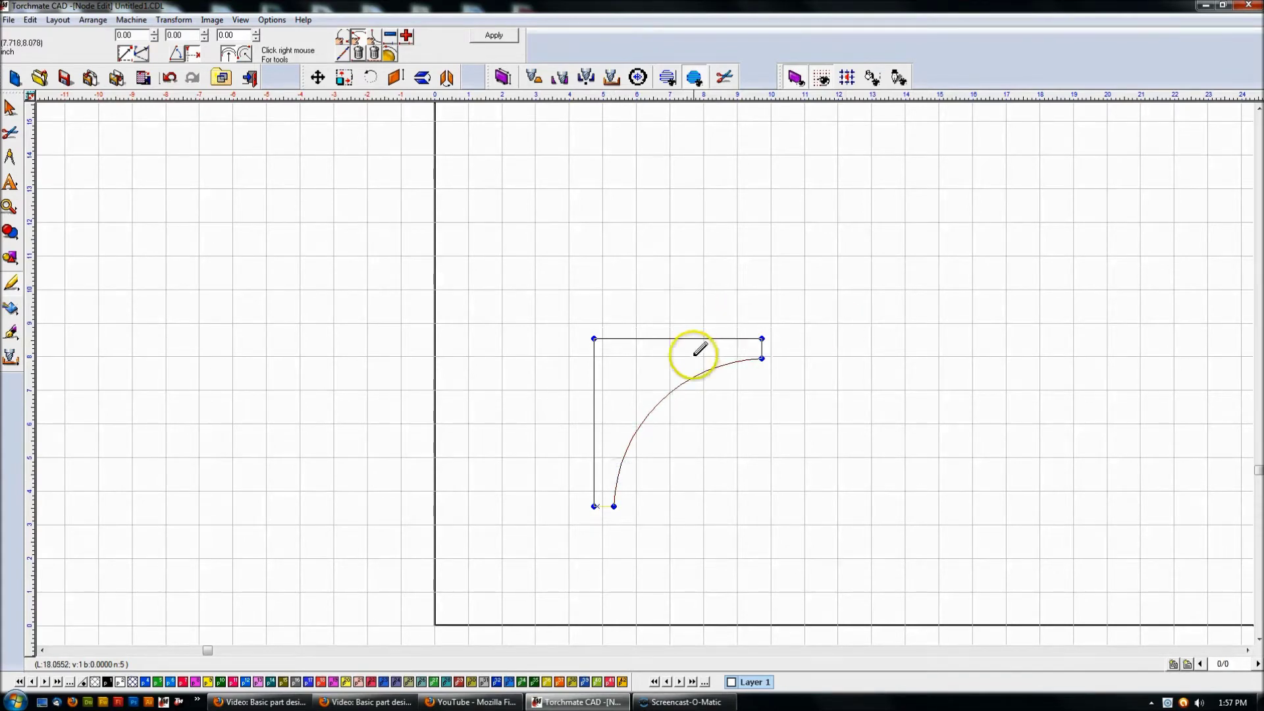
click(495, 36)
click(672, 420)
scroll(645, 378, up, 1)
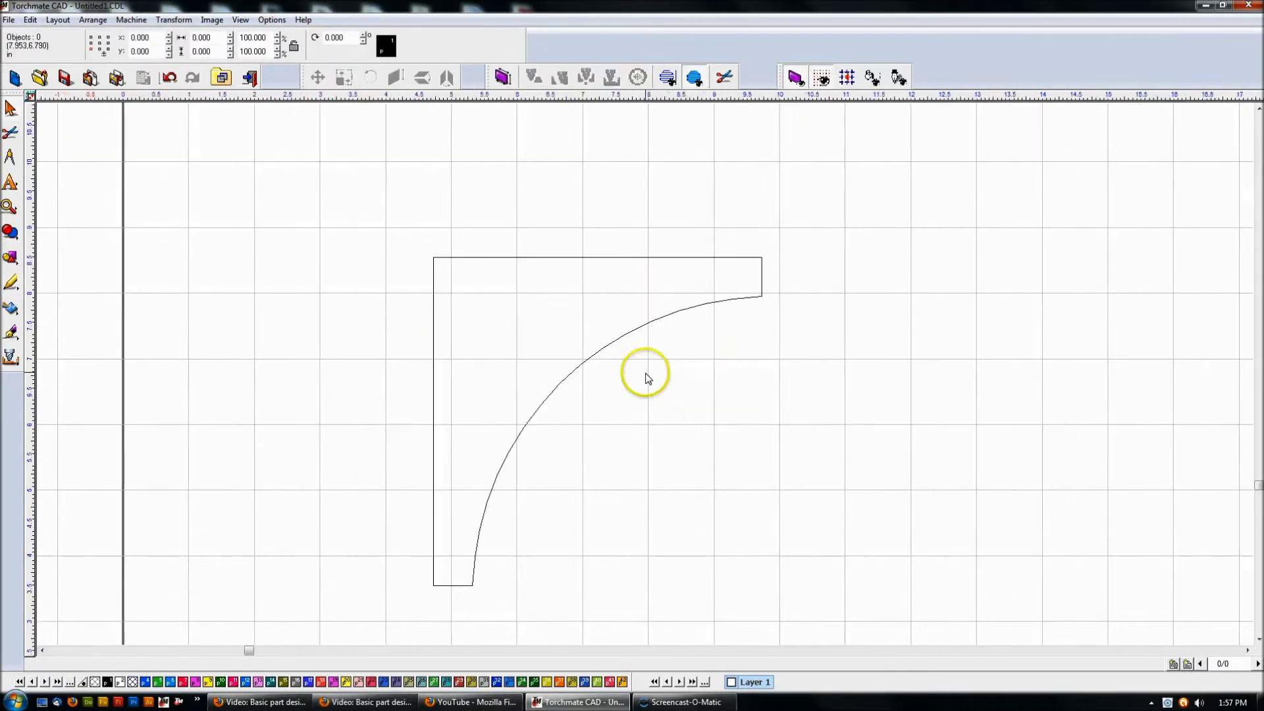
Select the curved bracket shape on the canvas
click(435, 255)
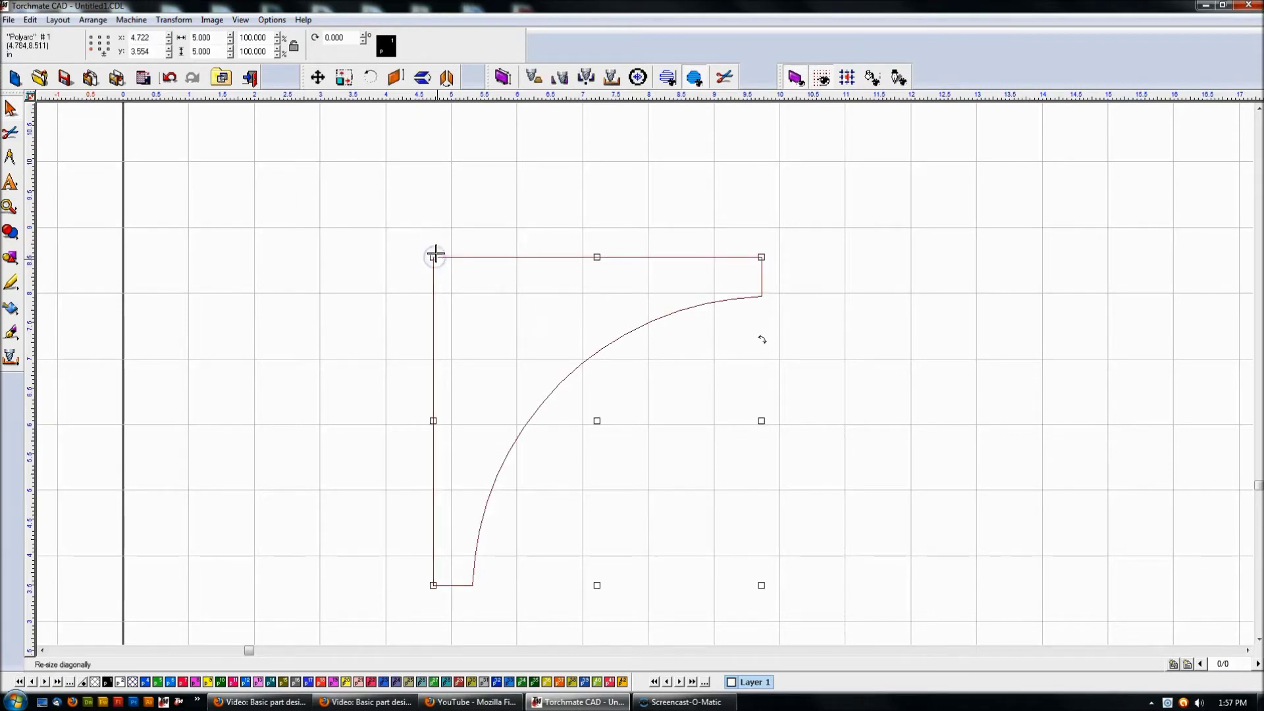
click(480, 268)
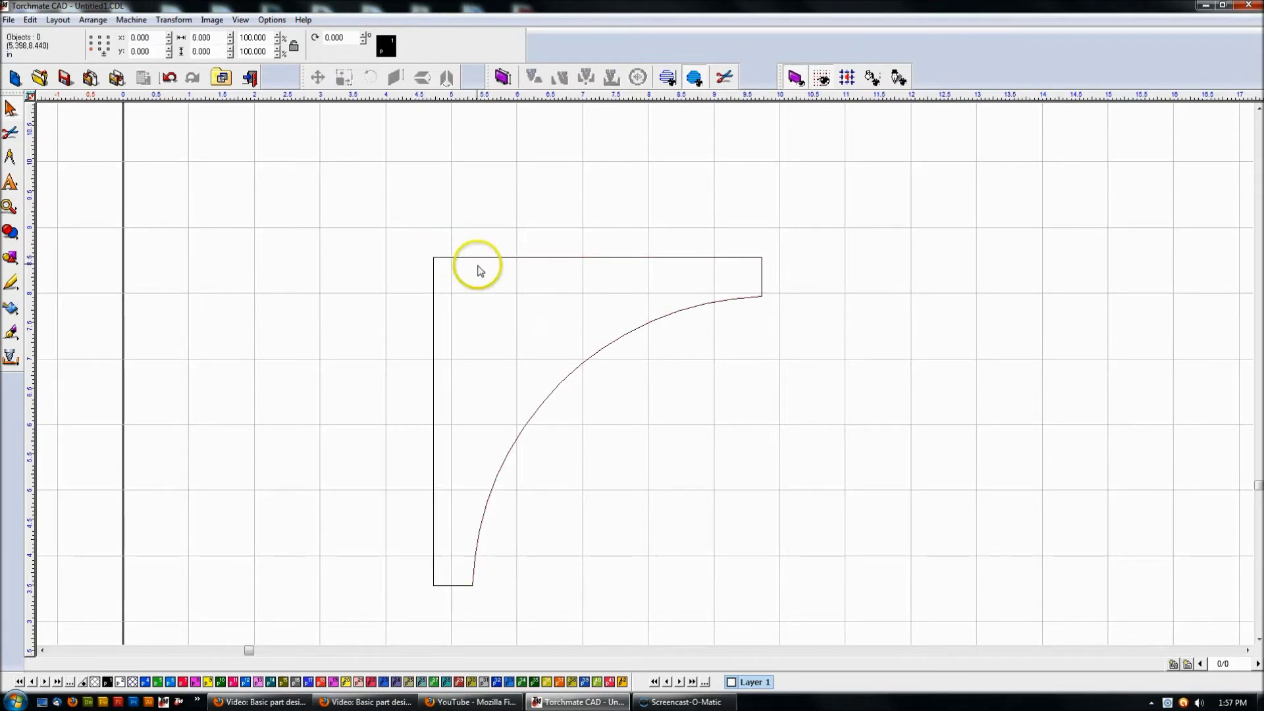
click(433, 256)
click(454, 256)
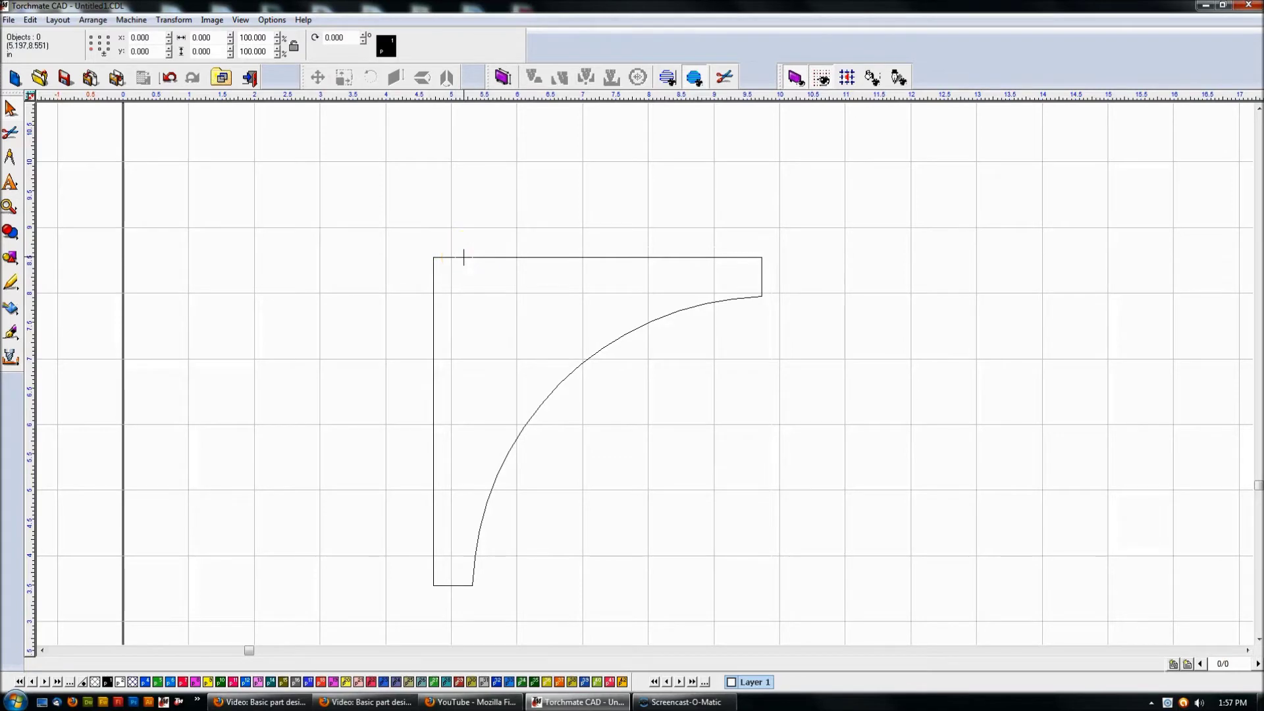
click(465, 258)
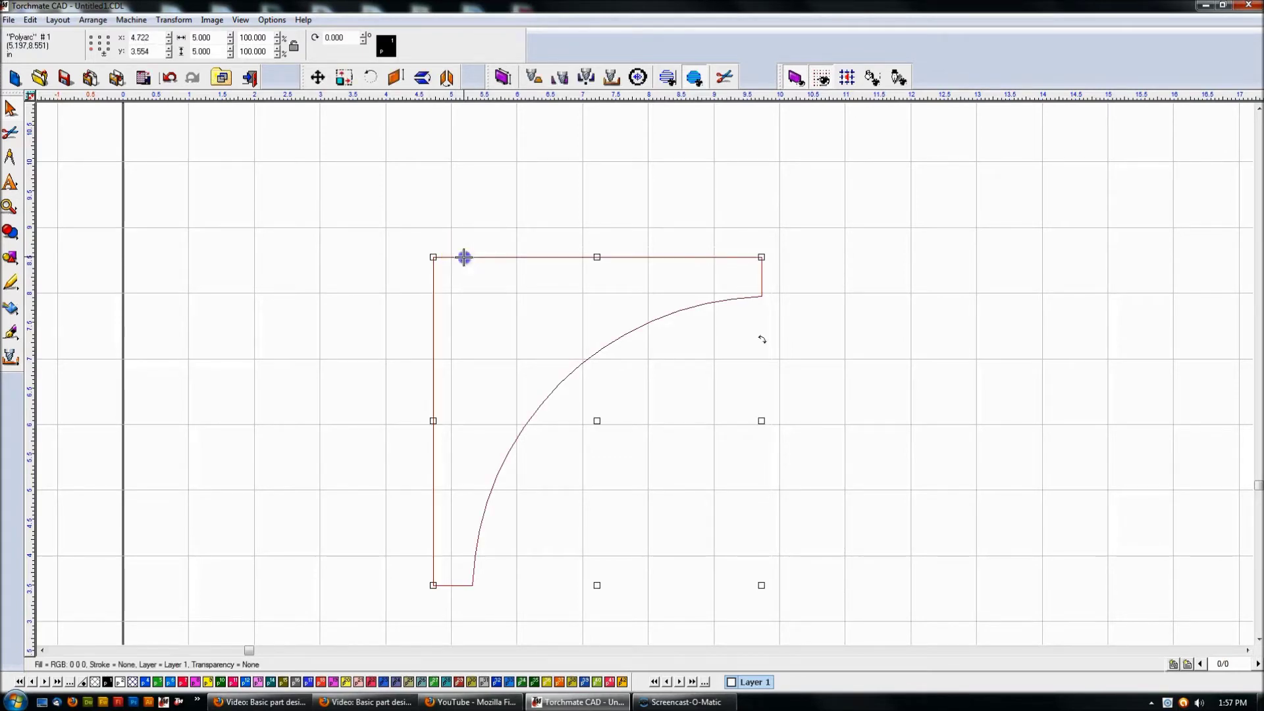
Miter the shape's top-left corner with a 0.350 Fillet Round Corner setting
click(174, 20)
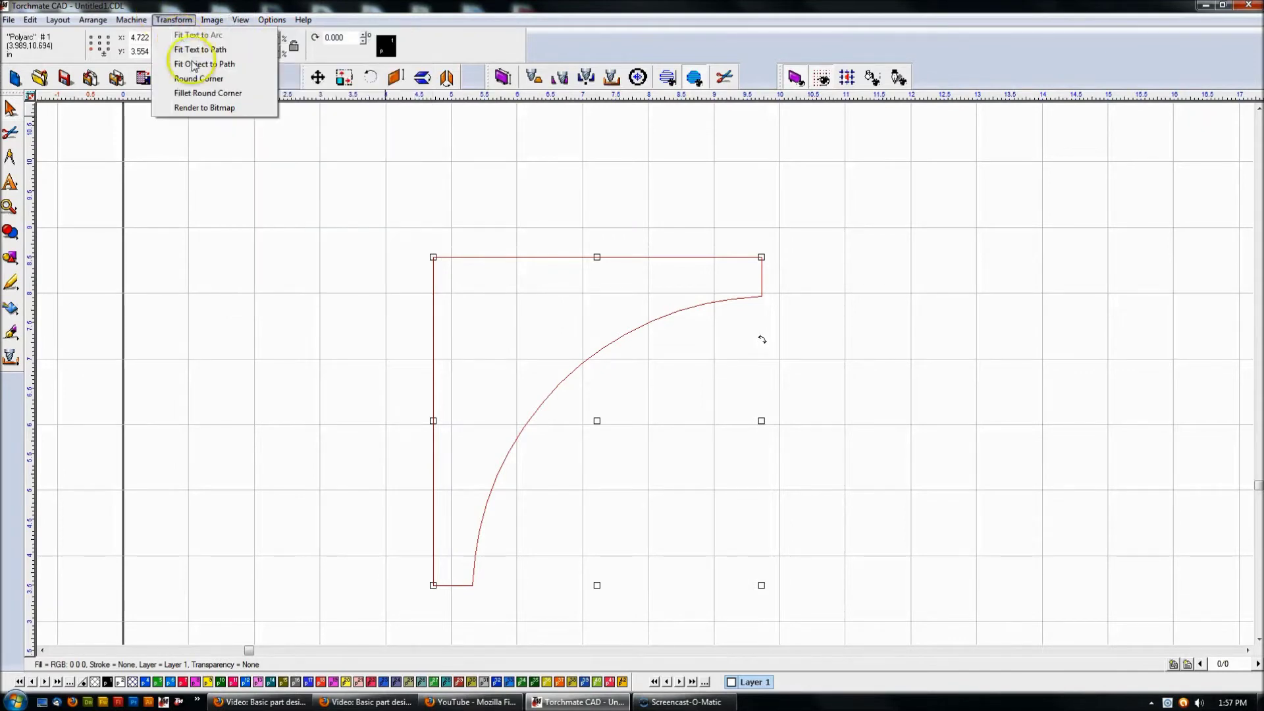
click(206, 93)
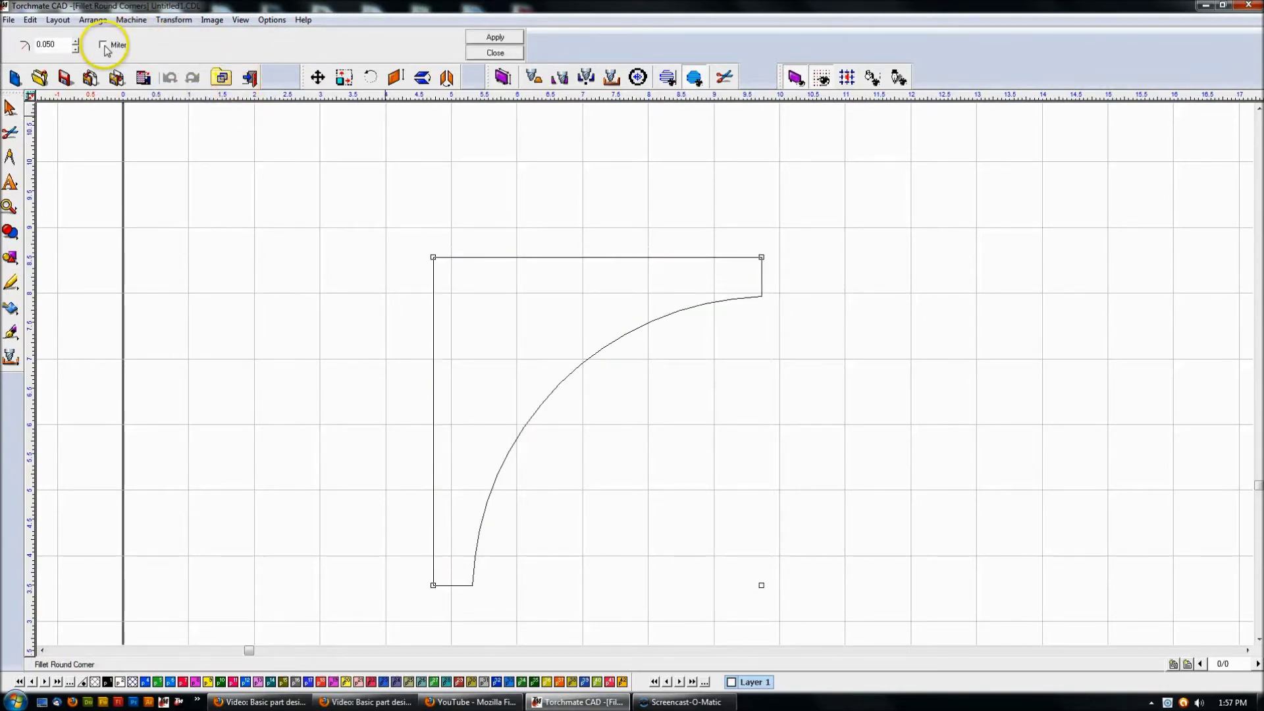
click(69, 45)
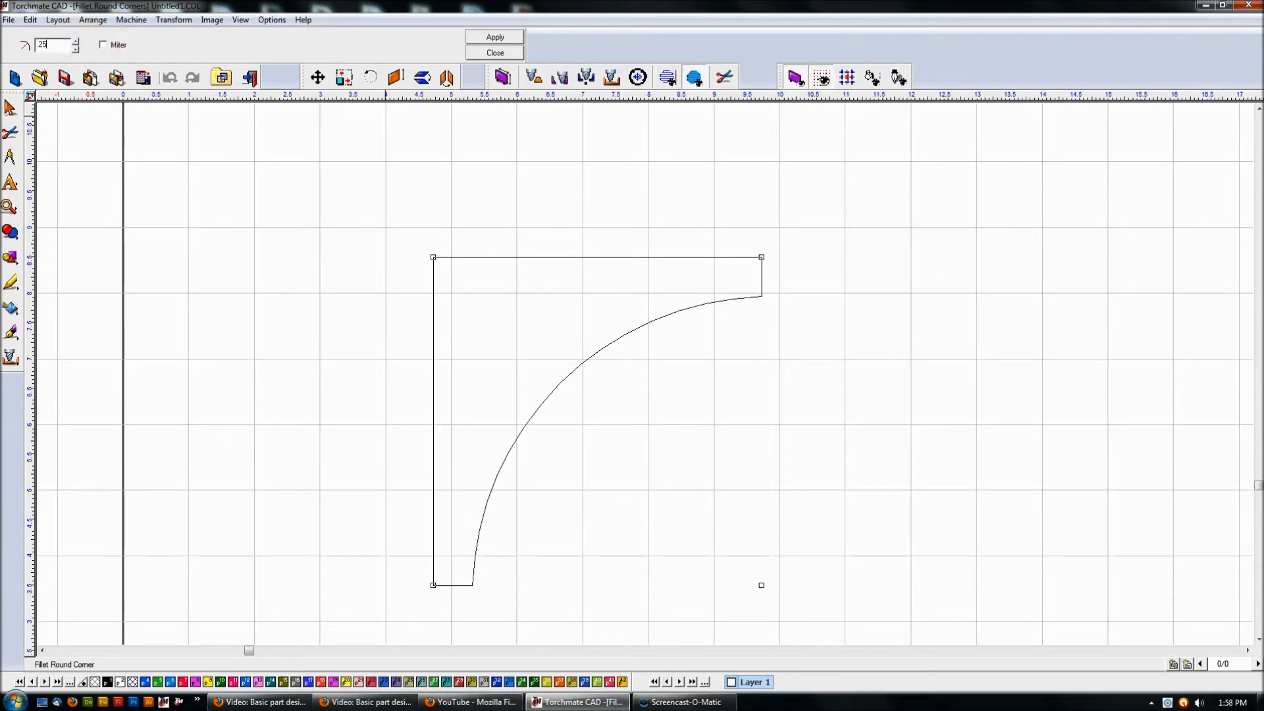
click(103, 45)
click(497, 39)
click(434, 261)
click(495, 37)
click(442, 266)
click(495, 37)
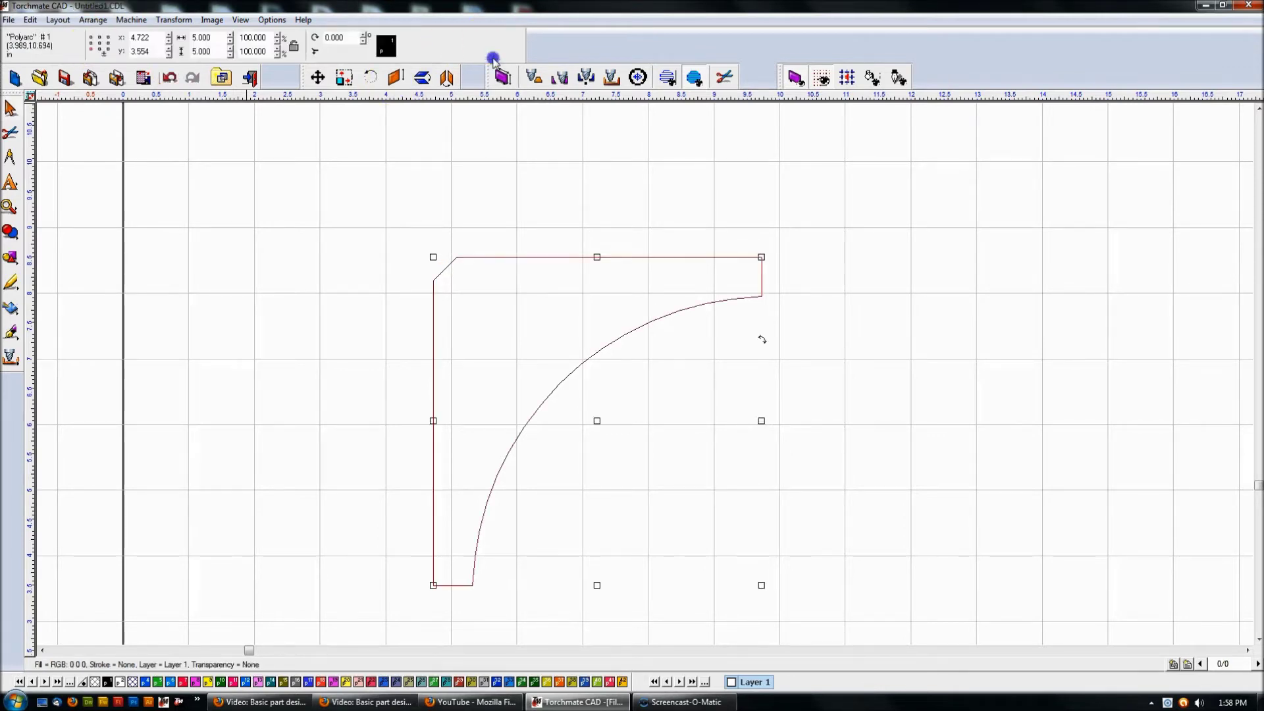
Round both ends of the curved edge with 0.550 fillets, Miter turned off
click(503, 174)
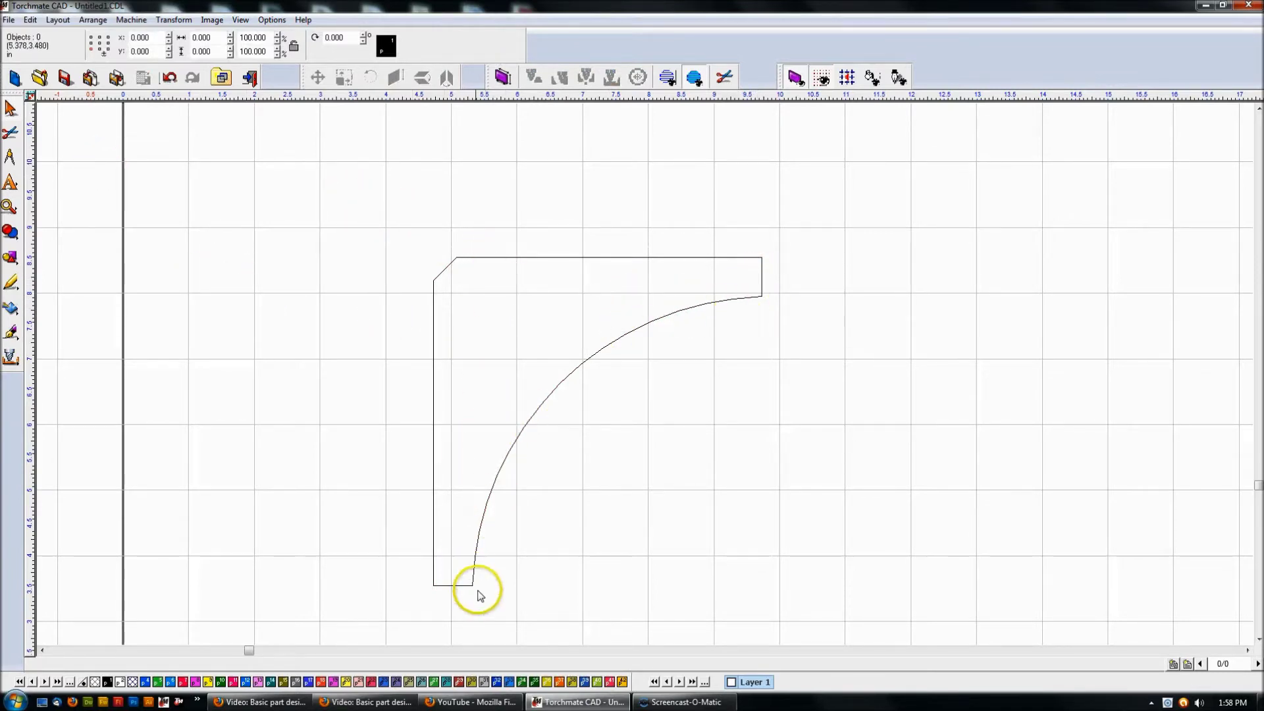
click(613, 339)
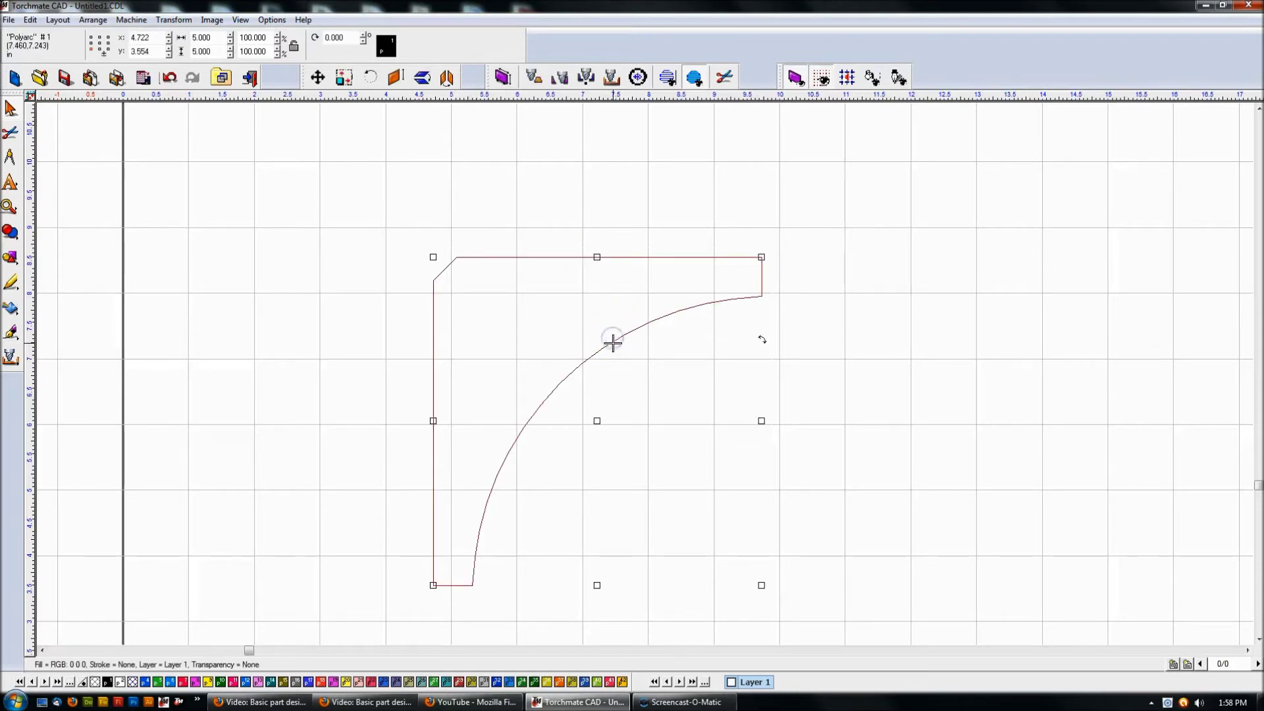
click(173, 19)
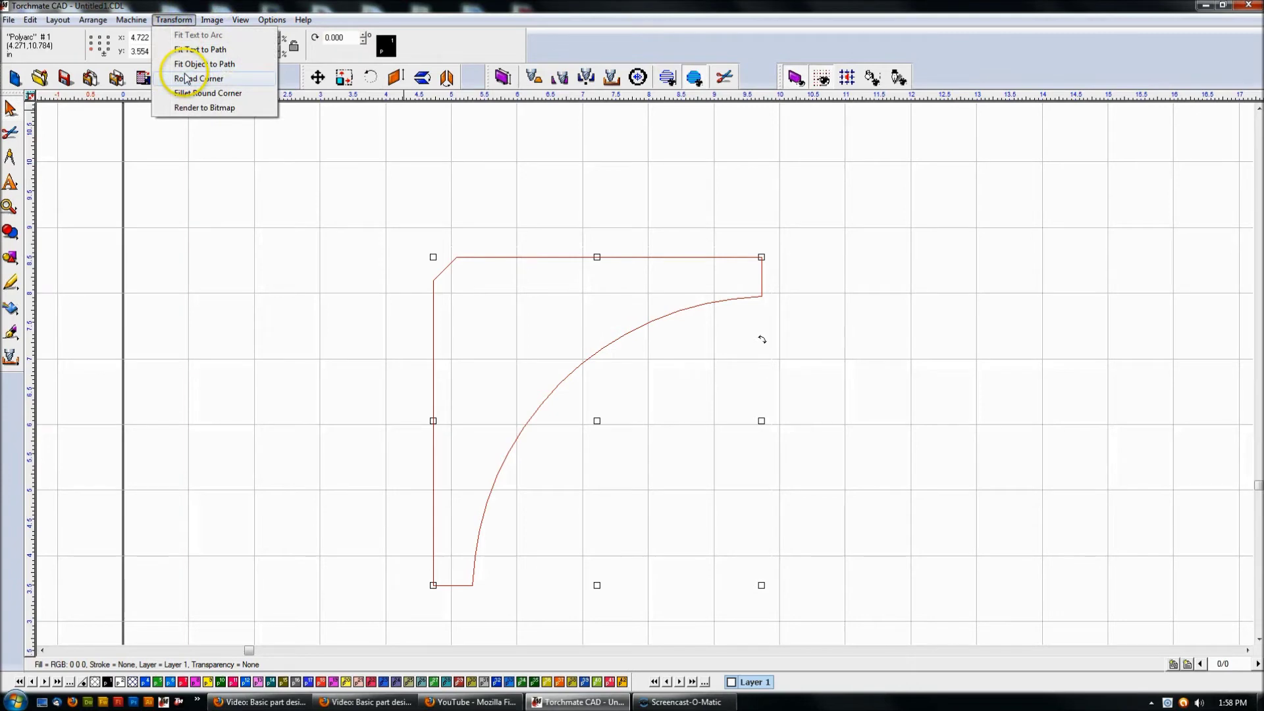
click(191, 96)
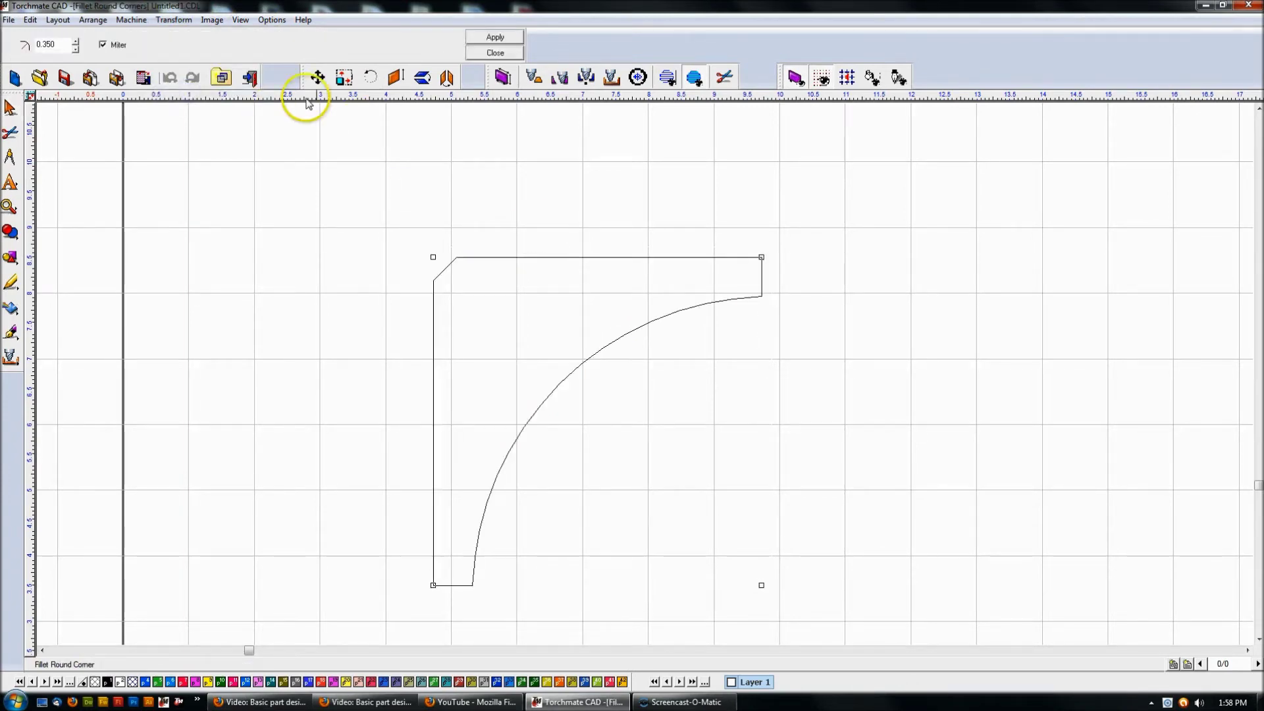
click(103, 44)
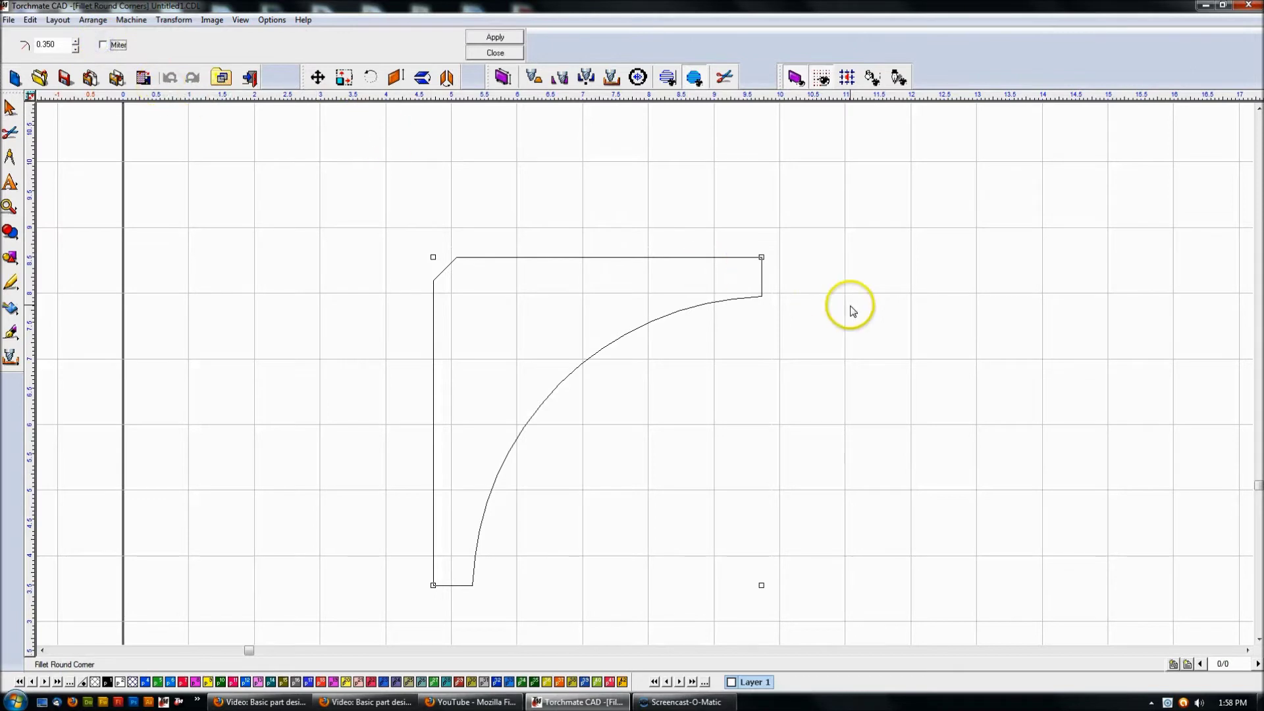
click(761, 296)
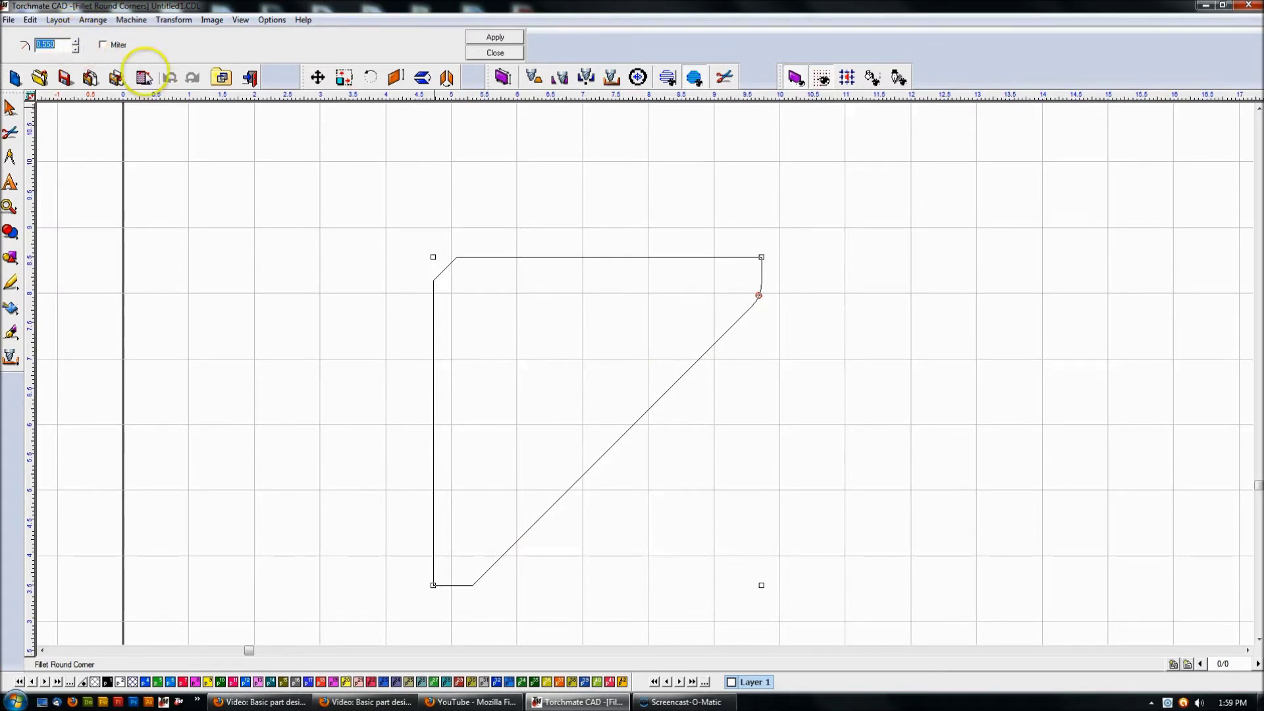
click(474, 595)
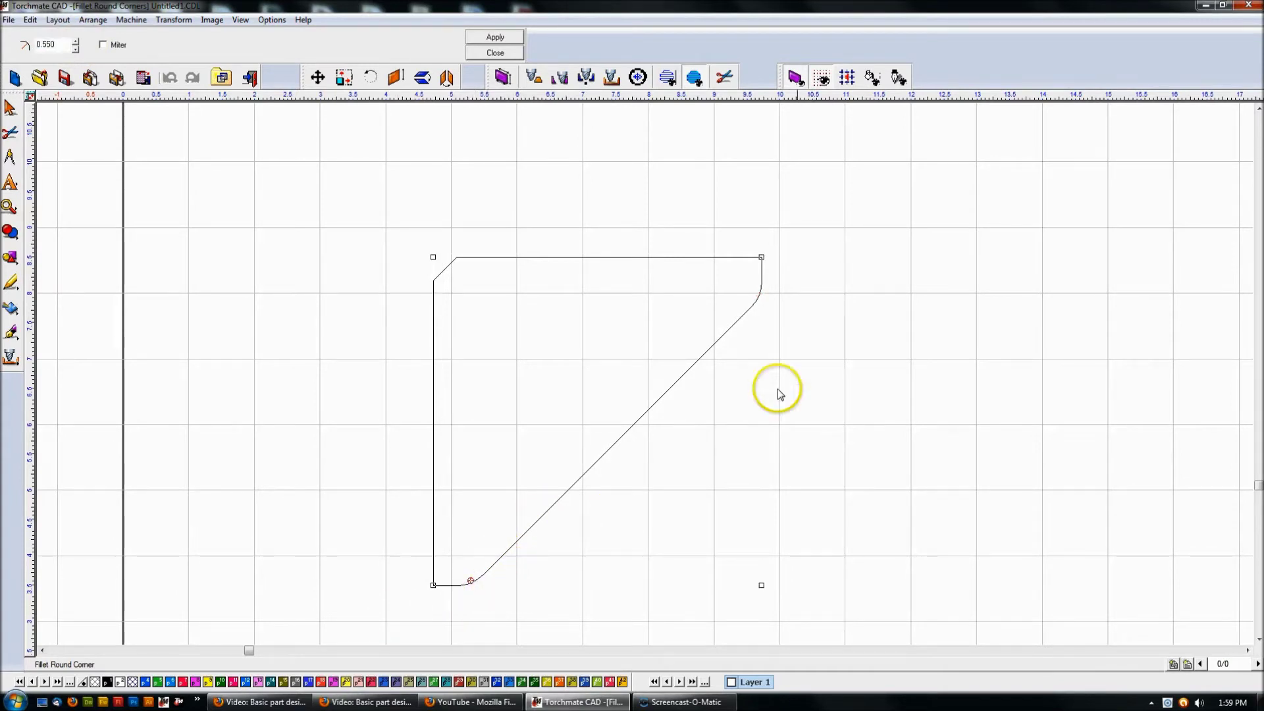
click(495, 52)
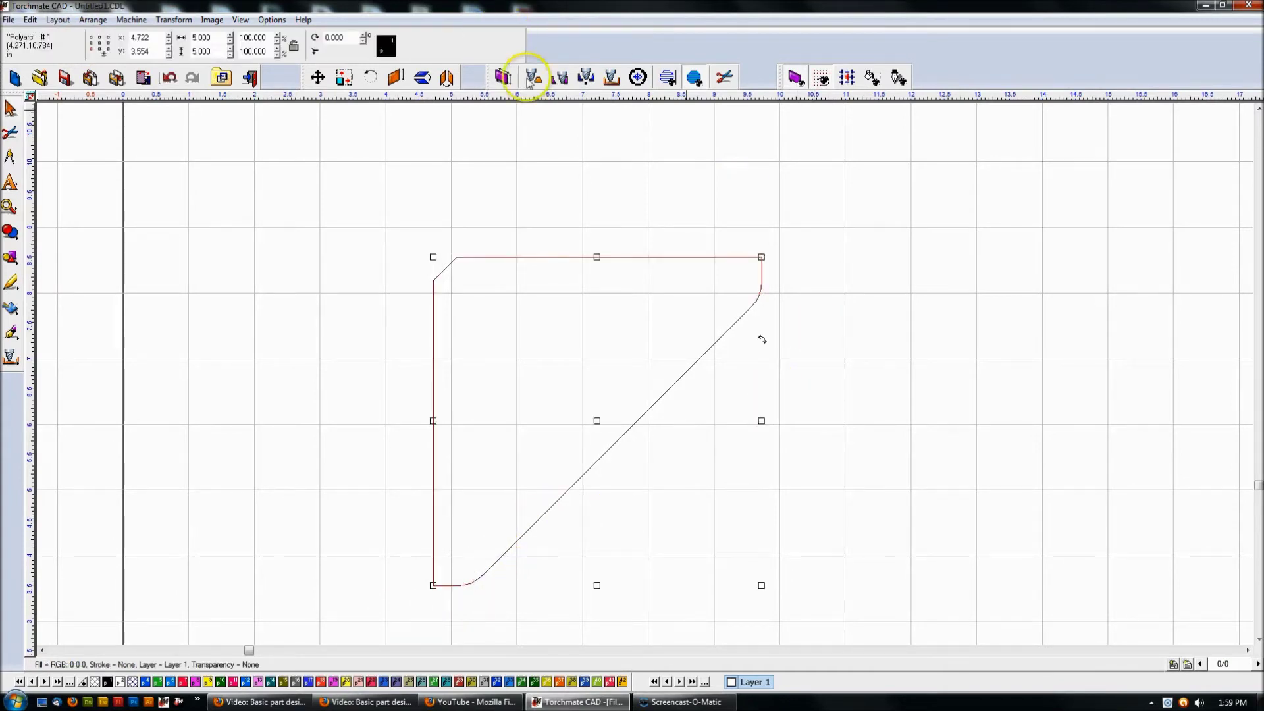
click(665, 420)
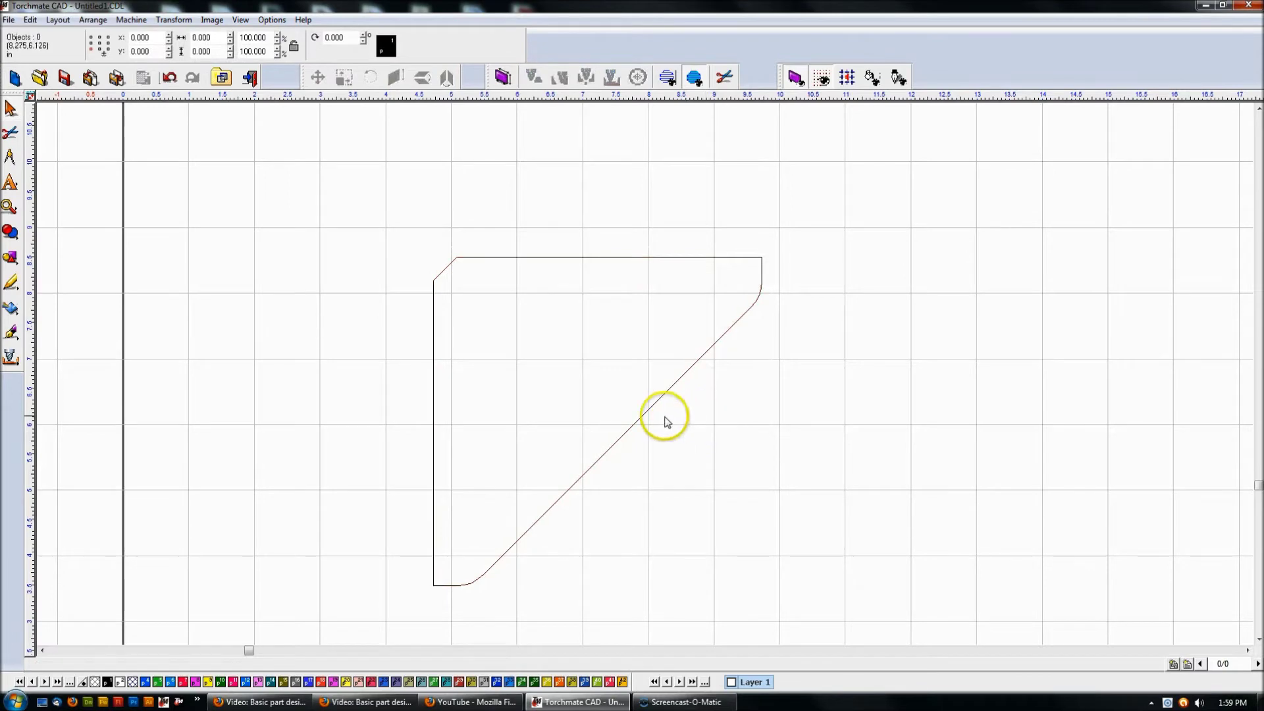
Drag the straight diagonal between the 0.550 fillets back into a concave curve
double_click(625, 432)
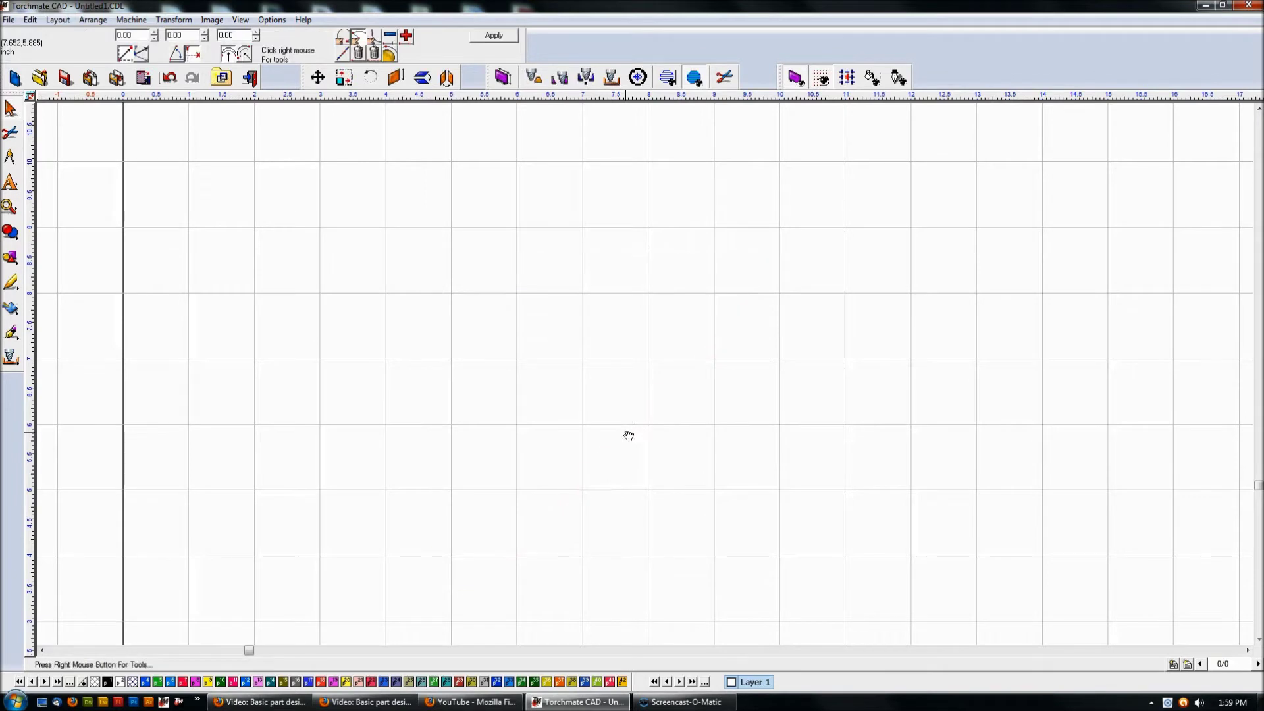
click(496, 35)
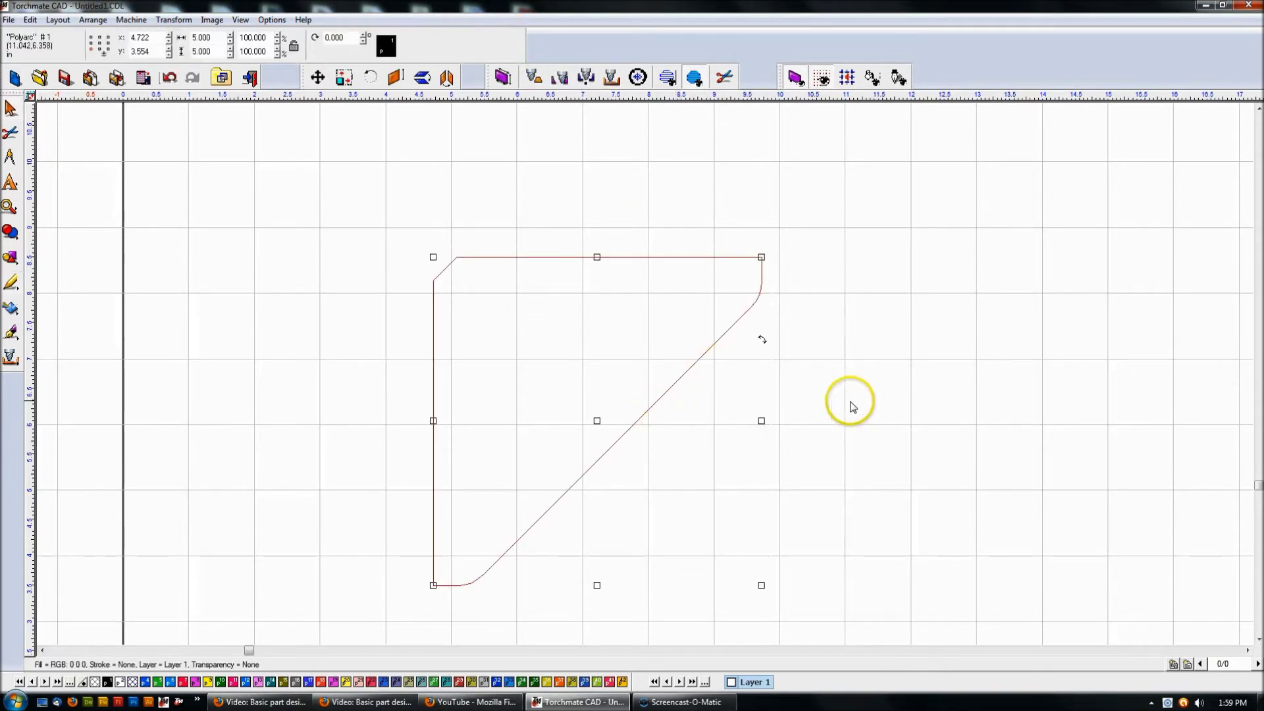
click(821, 409)
double_click(621, 437)
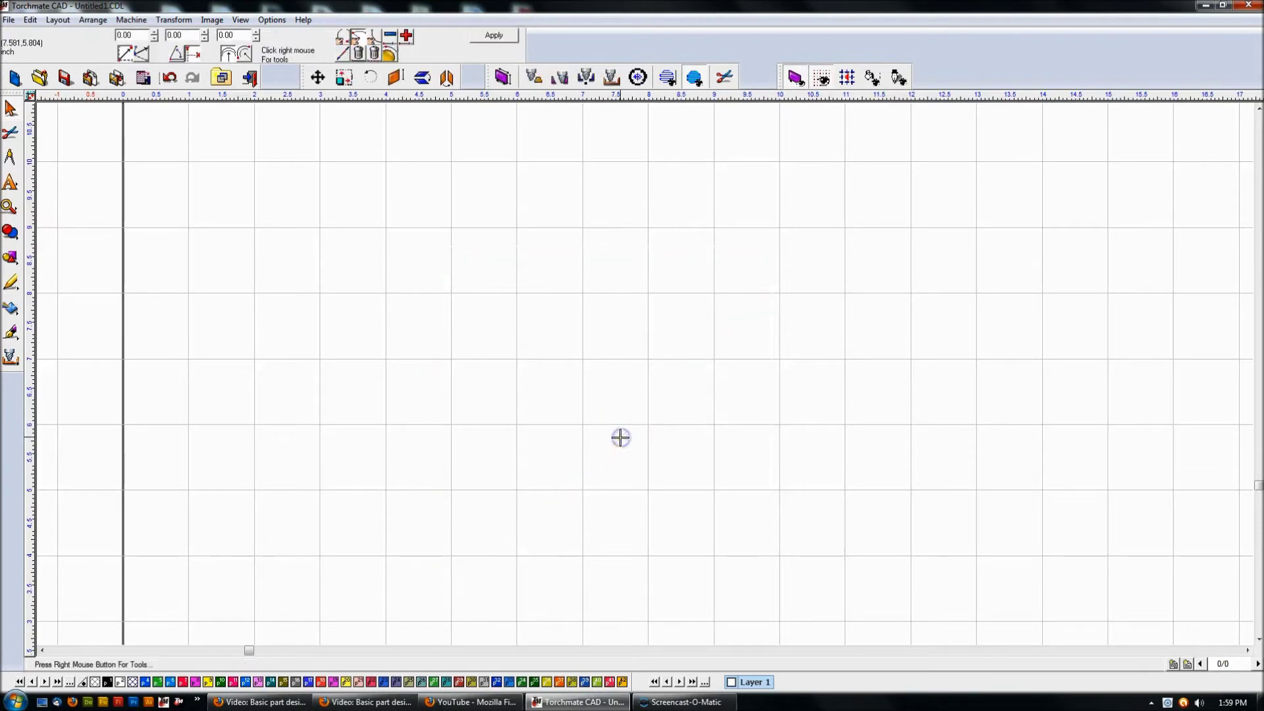
drag(622, 436, 578, 393)
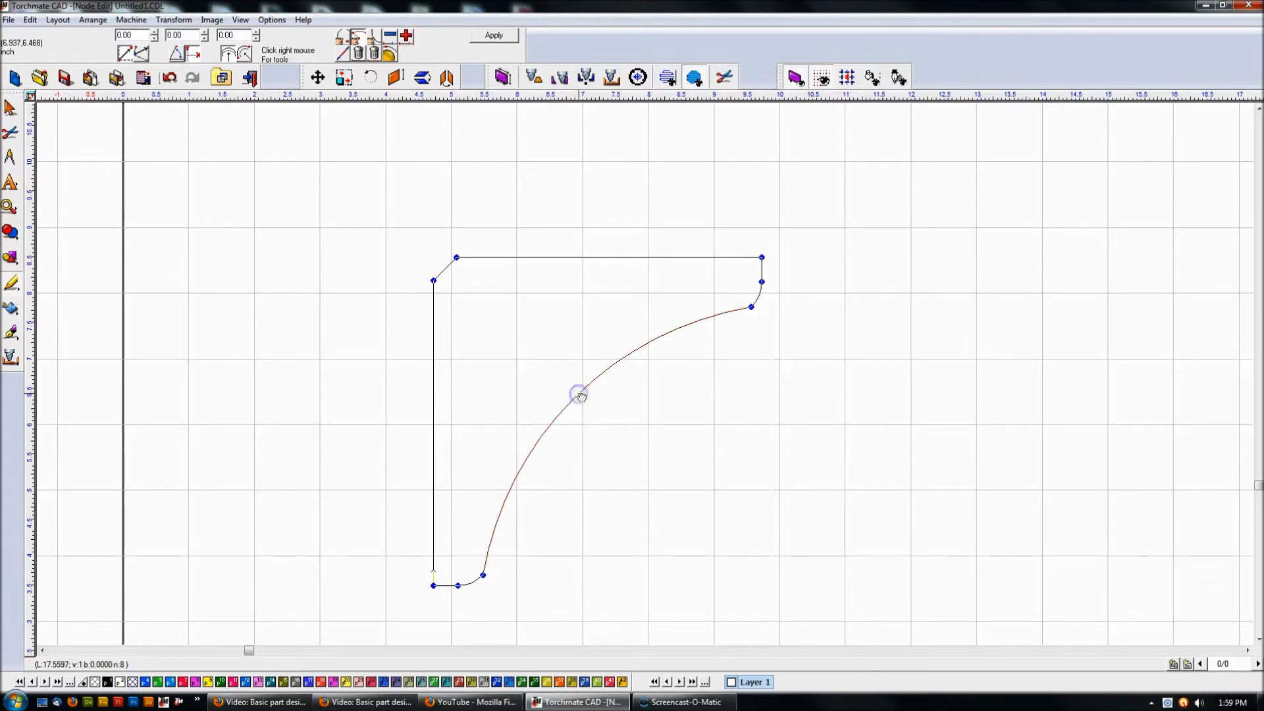
click(488, 34)
click(571, 305)
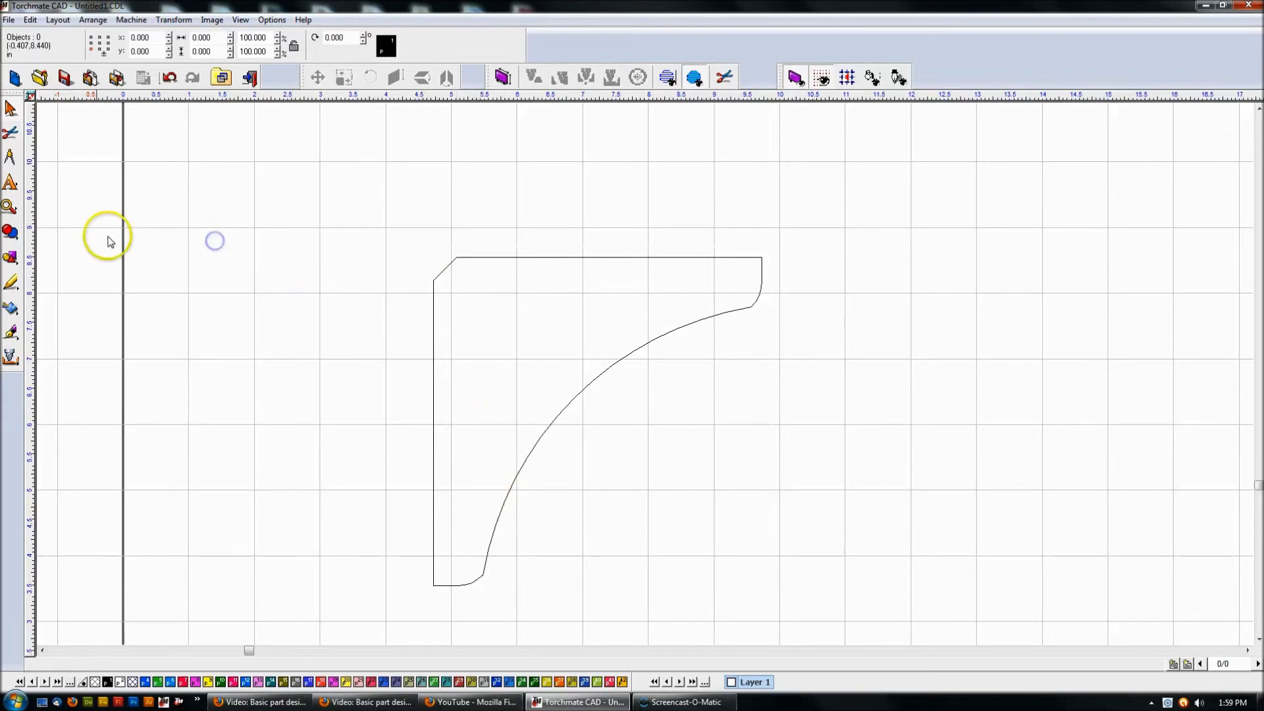
Draw a circle, move it inside the plate's upper-left area and size it 1.400 across
click(10, 256)
click(48, 262)
mouse_move(351, 246)
mouse_down()
mouse_move(429, 318)
mouse_move(400, 288)
mouse_up()
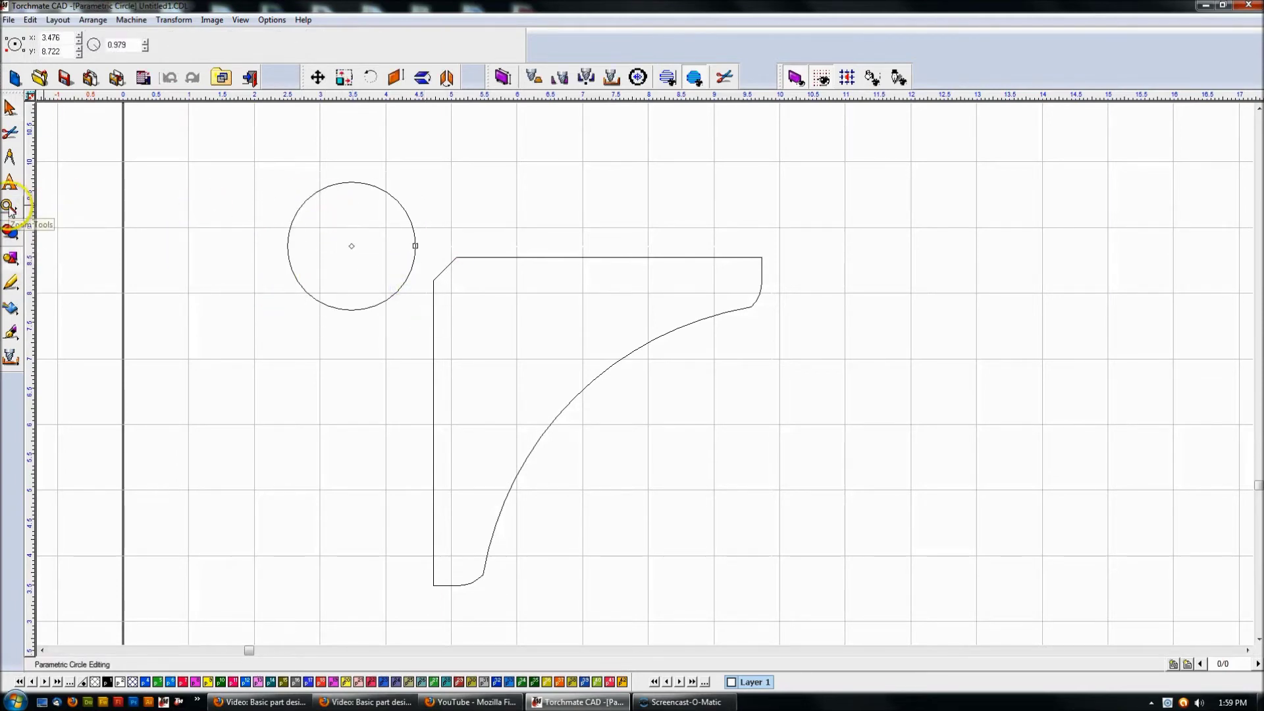
click(10, 108)
drag(350, 248, 509, 329)
drag(573, 392, 536, 349)
click(487, 306)
drag(520, 340, 525, 345)
drag(479, 299, 506, 328)
click(542, 351)
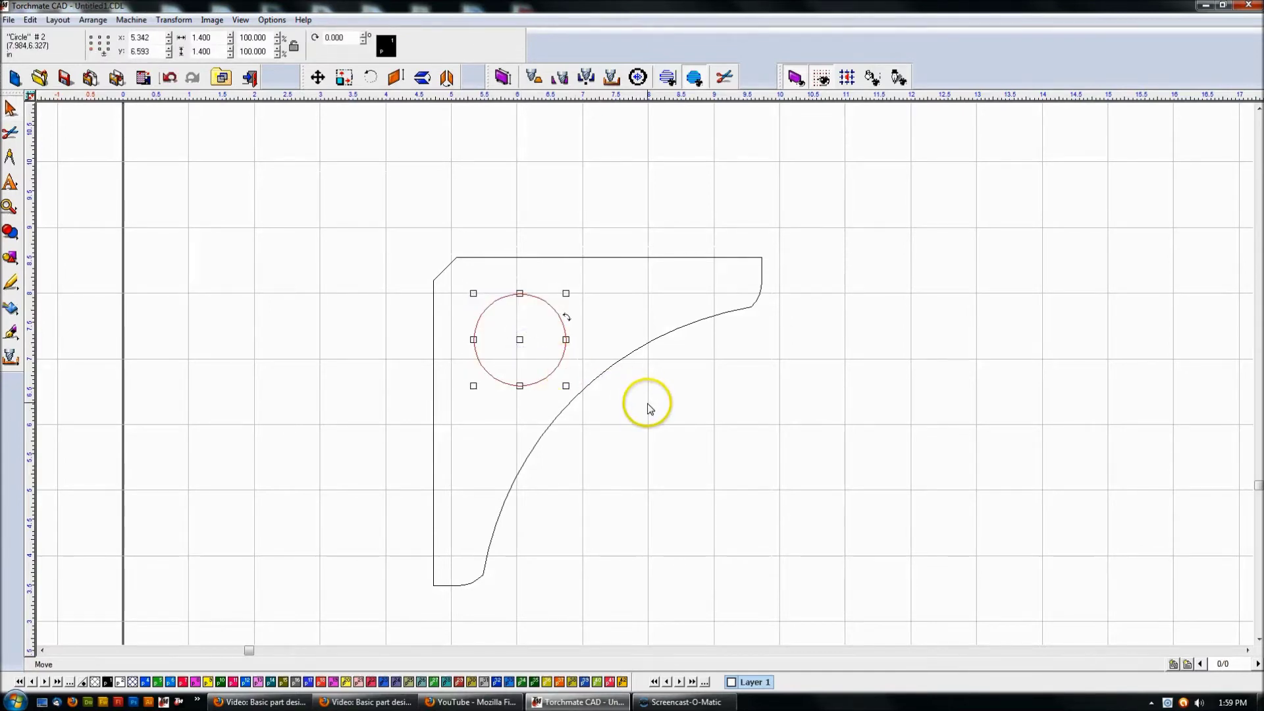
click(88, 20)
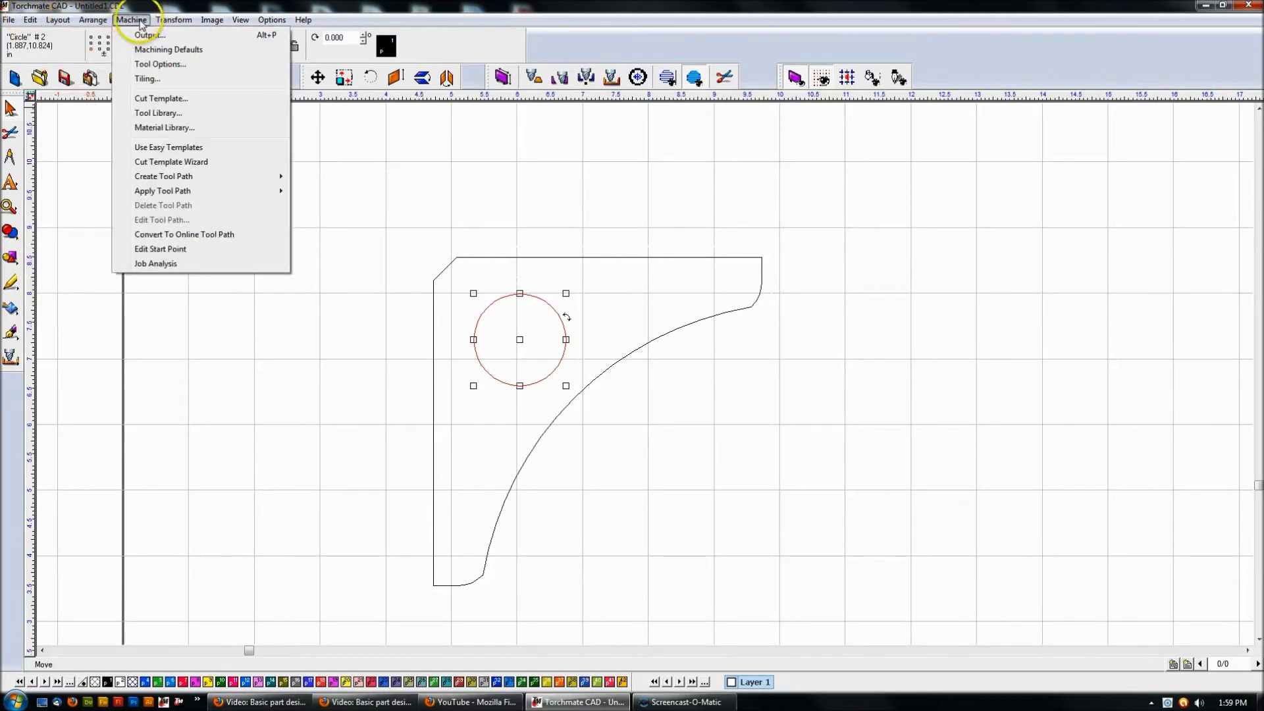
Duplicate the circle, trying a 1.000 width on the copy and undoing it
click(173, 19)
key(ctrl+d)
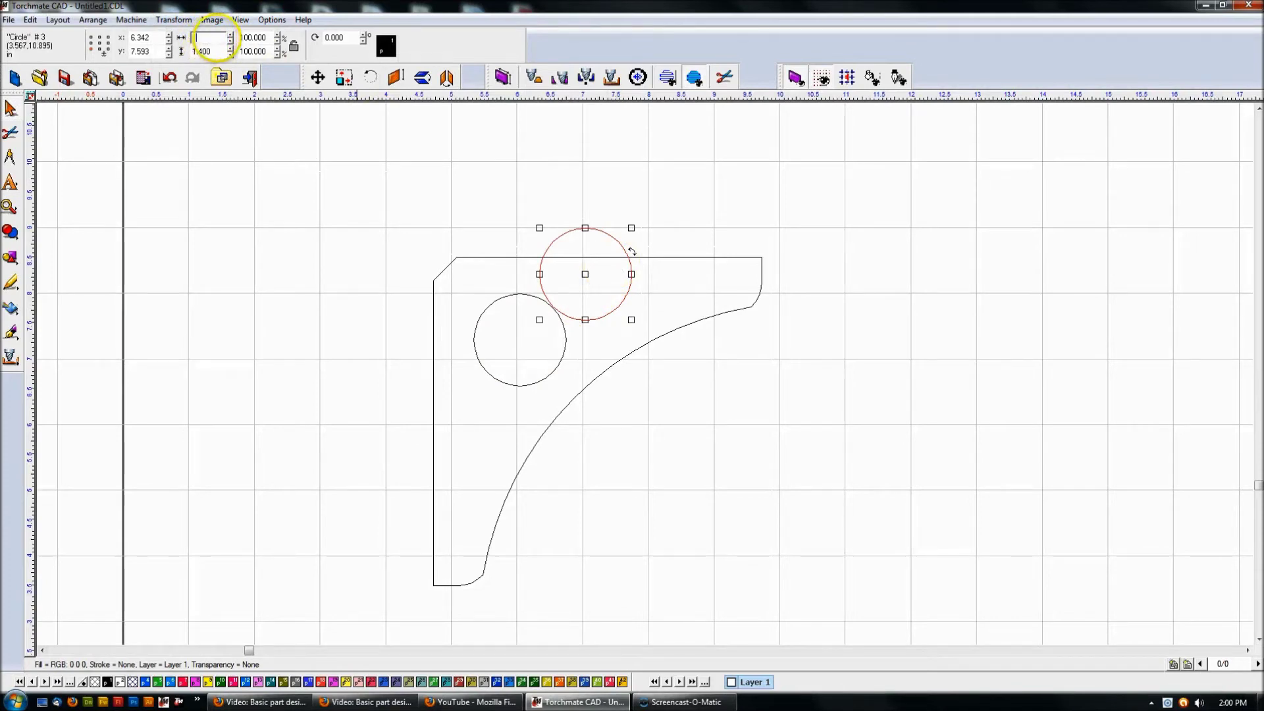
text(1)
key(Return)
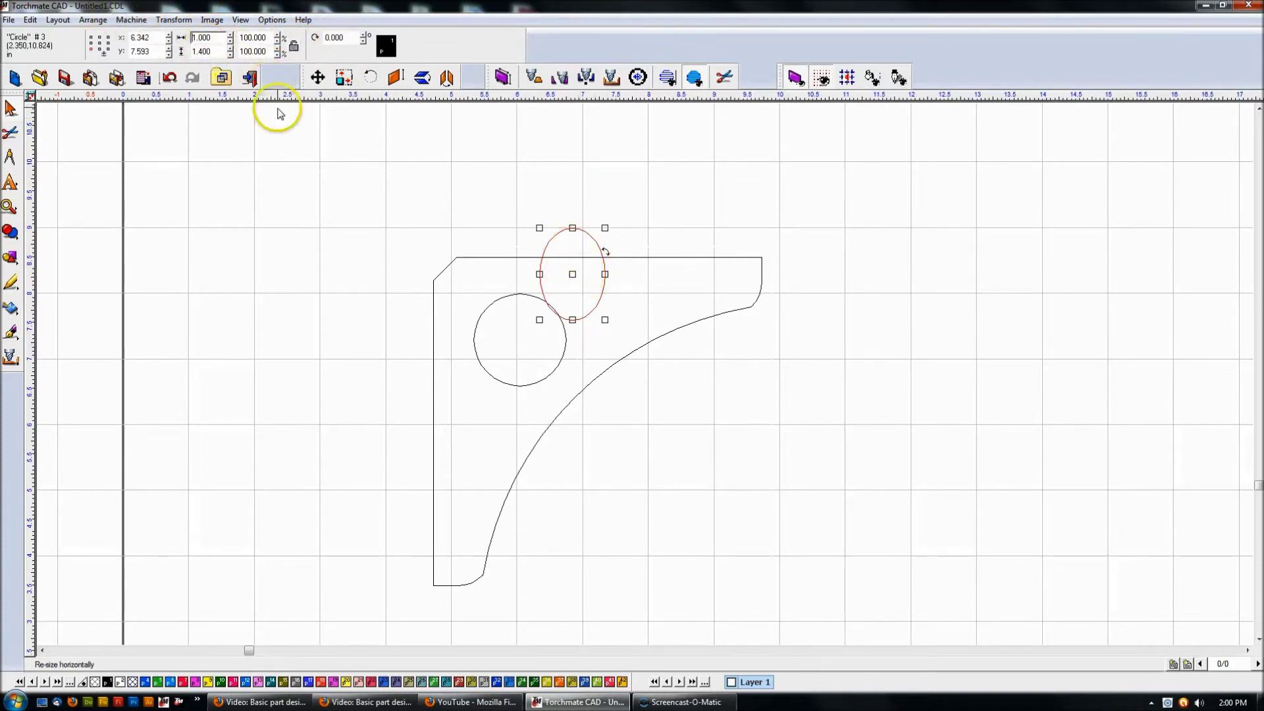
key(ctrl+z)
click(30, 19)
click(30, 20)
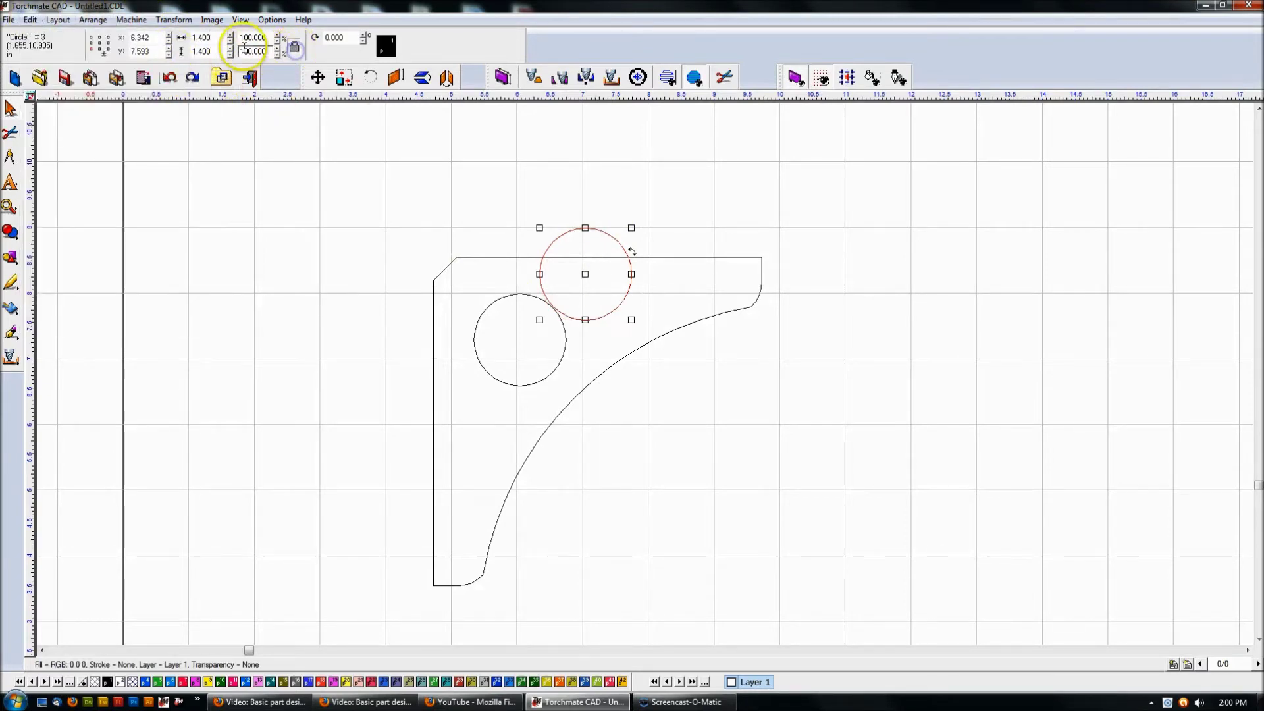
Move the copy right of the first hole and shrink it to 0.750 across
text(1)
key(Return)
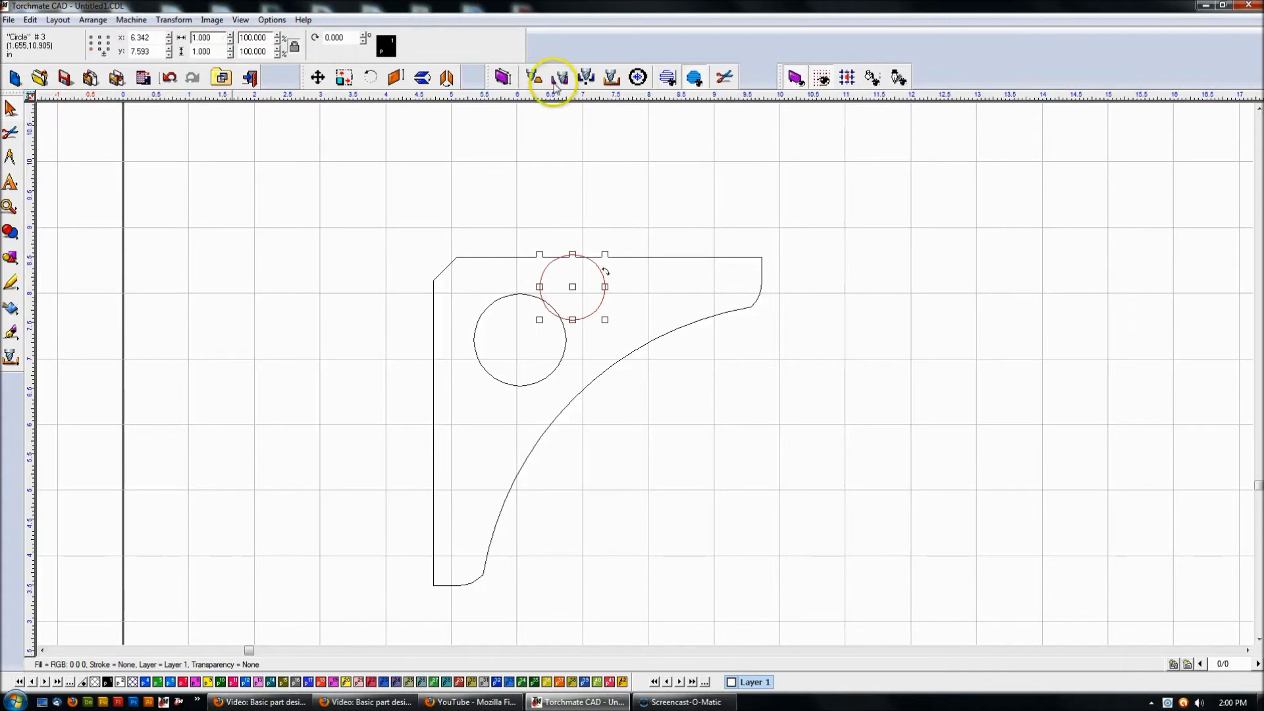
drag(573, 286, 626, 300)
click(217, 37)
text(.75)
key(Return)
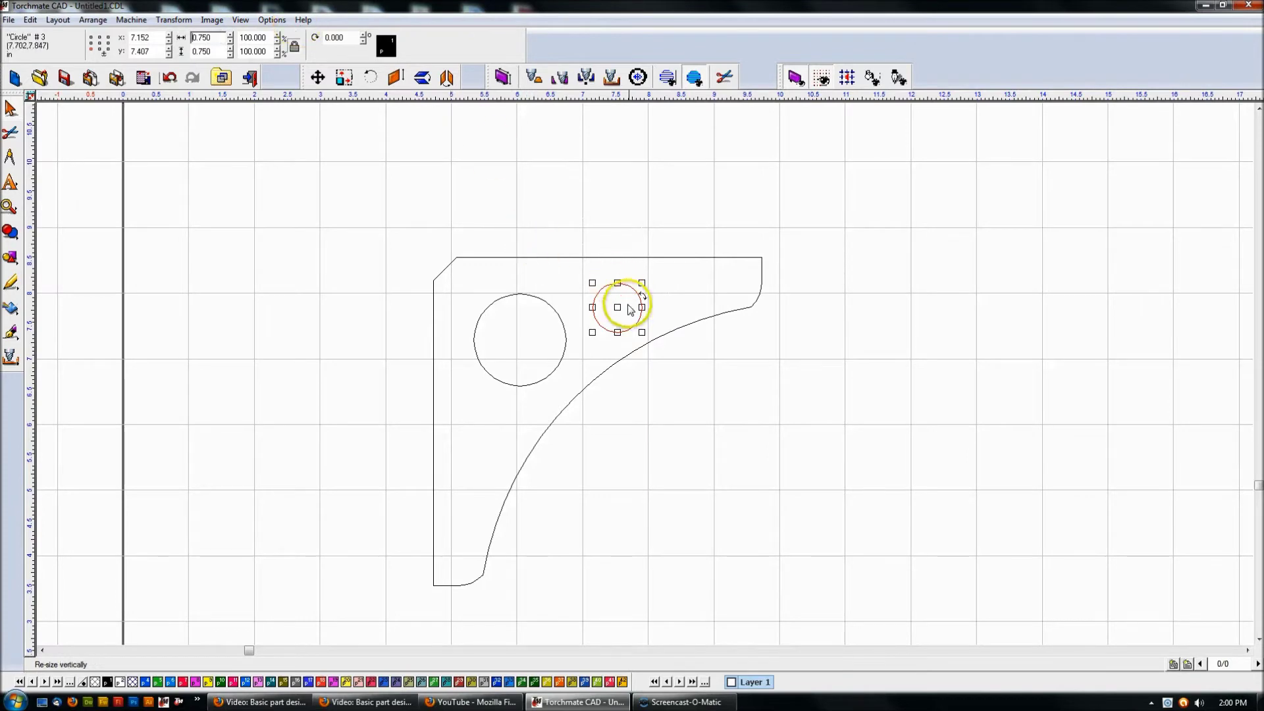
drag(617, 307, 705, 232)
drag(650, 295, 480, 457)
click(658, 285)
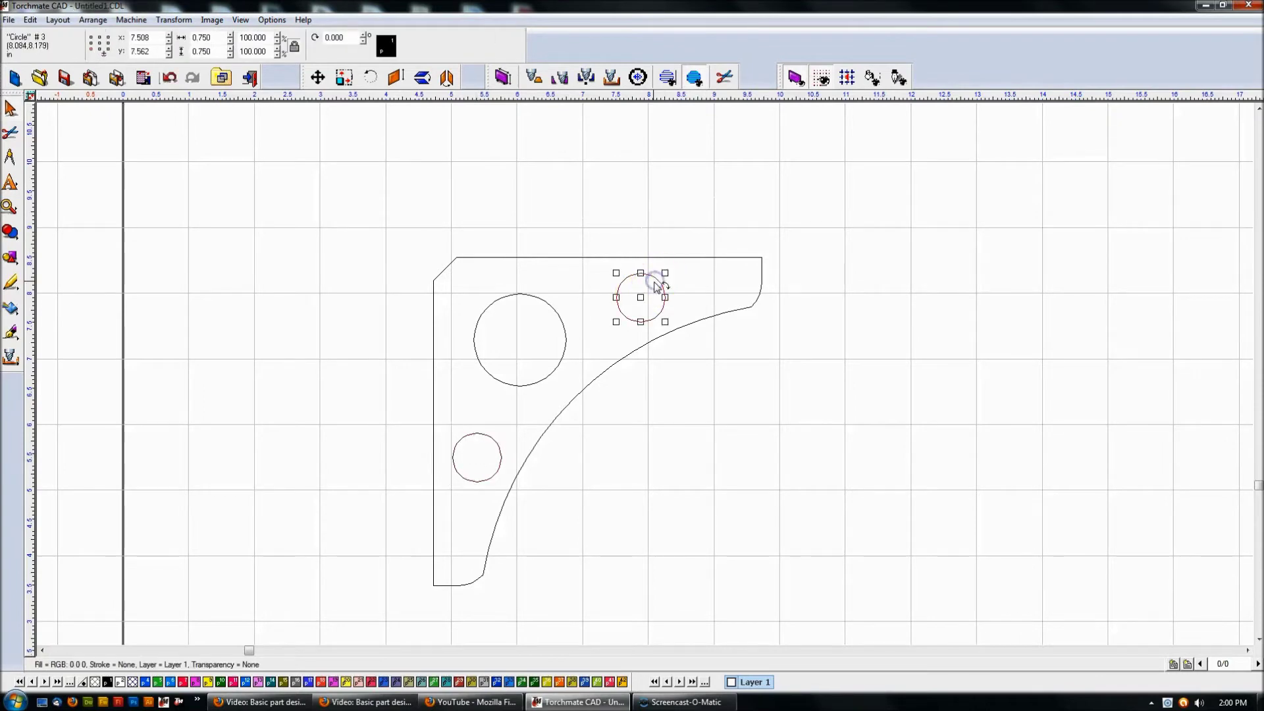
drag(644, 300, 640, 298)
click(649, 267)
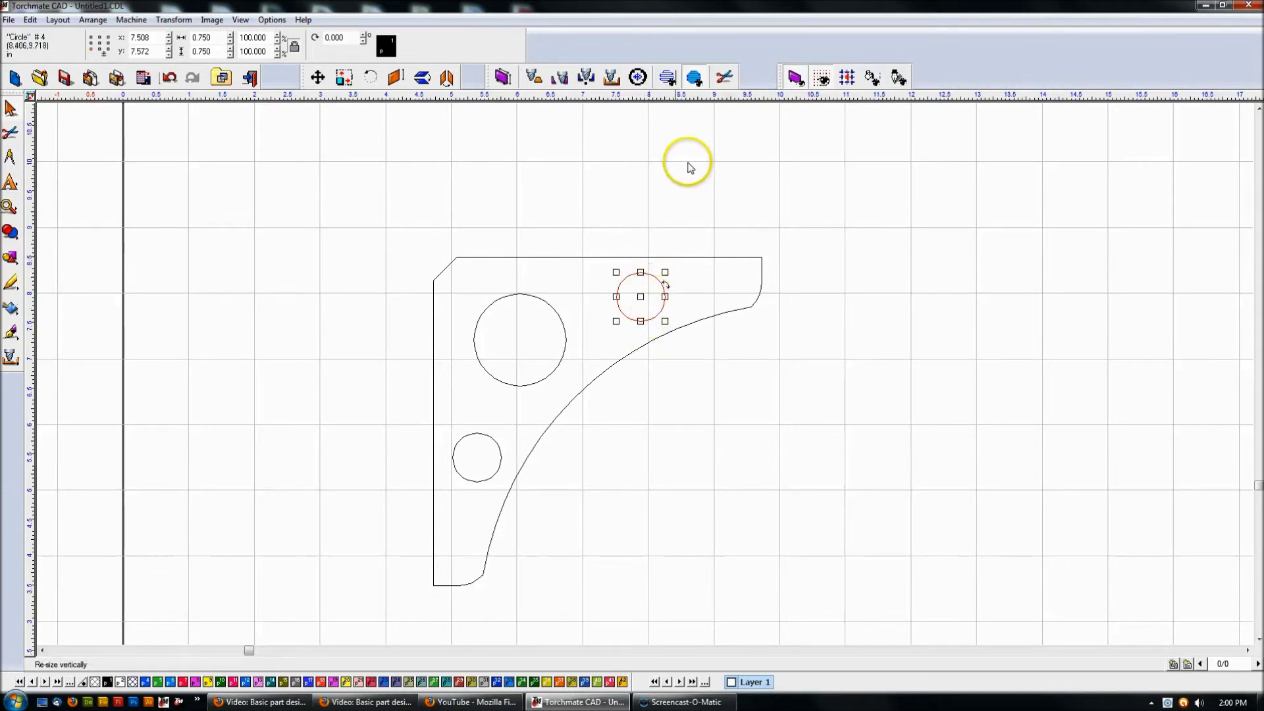
drag(642, 297, 650, 296)
click(476, 457)
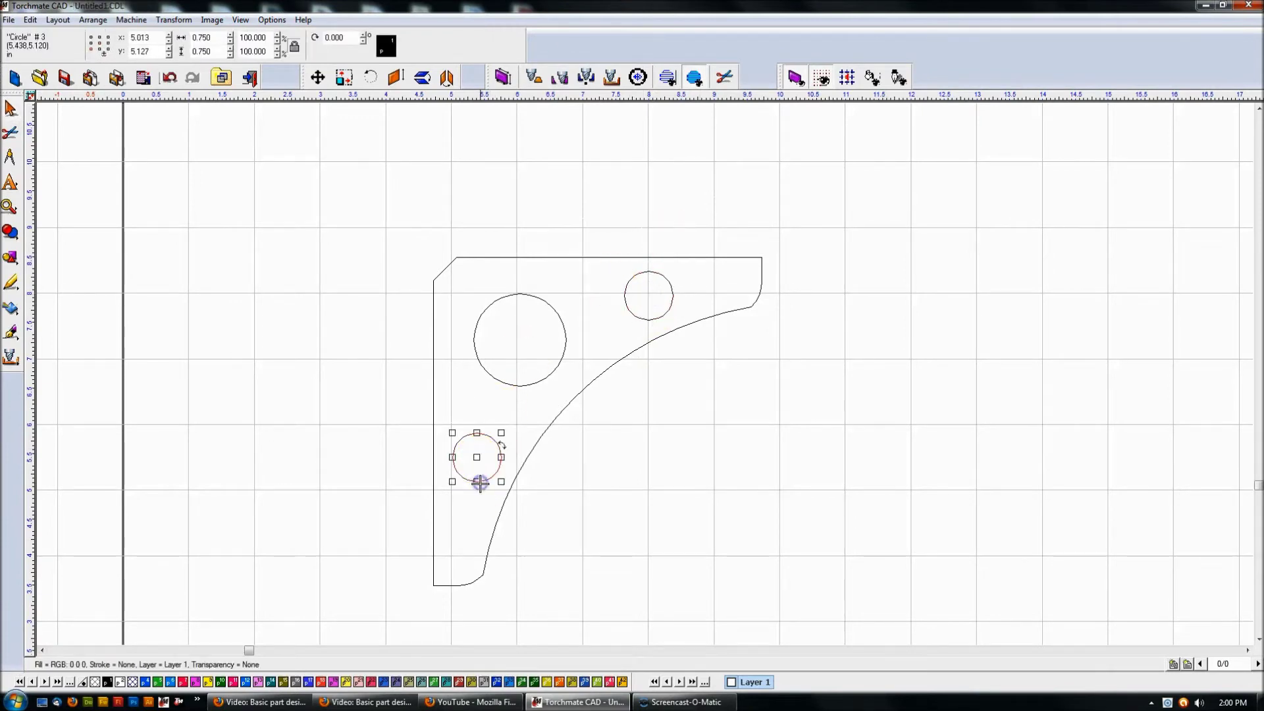
drag(475, 458, 474, 468)
click(517, 388)
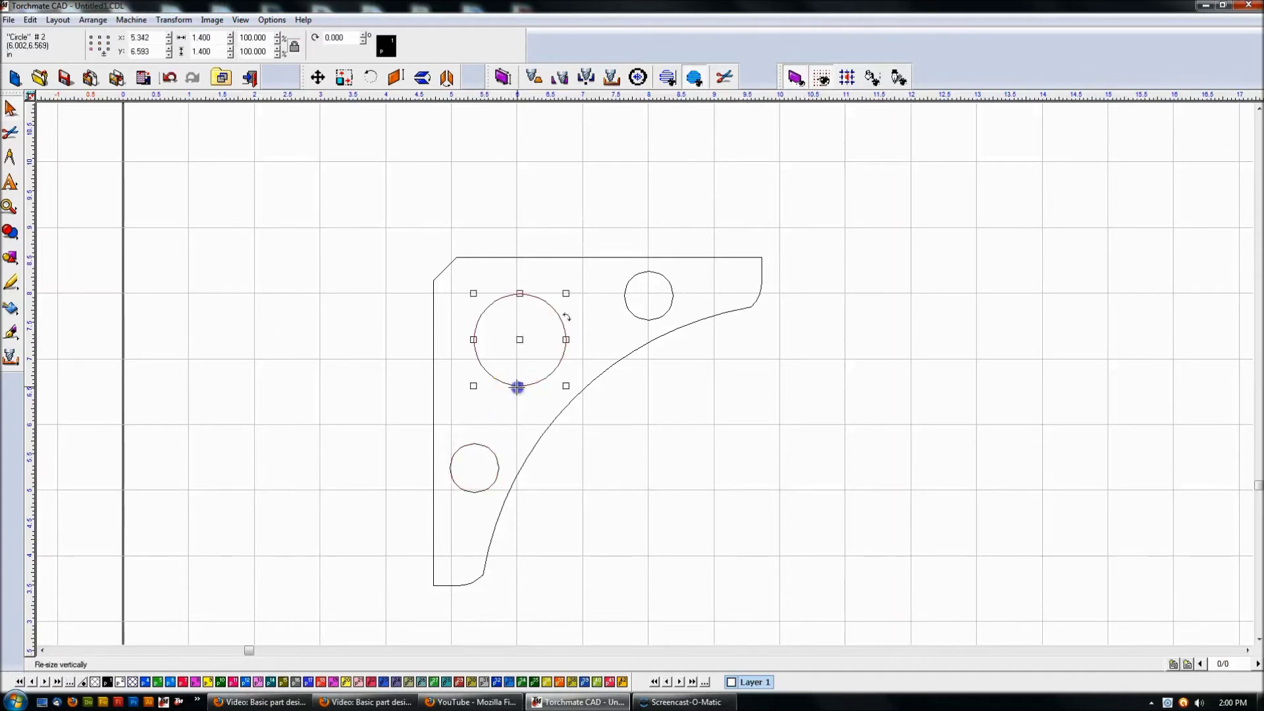
click(739, 293)
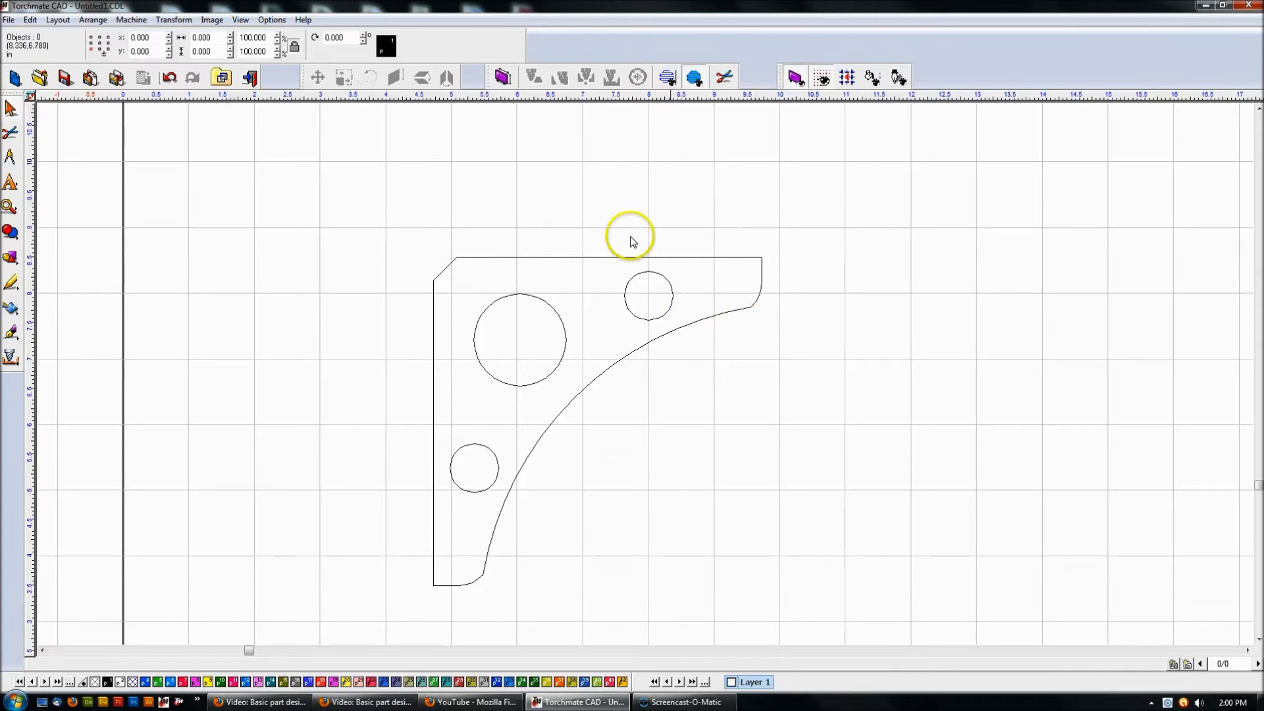
drag(283, 189, 793, 510)
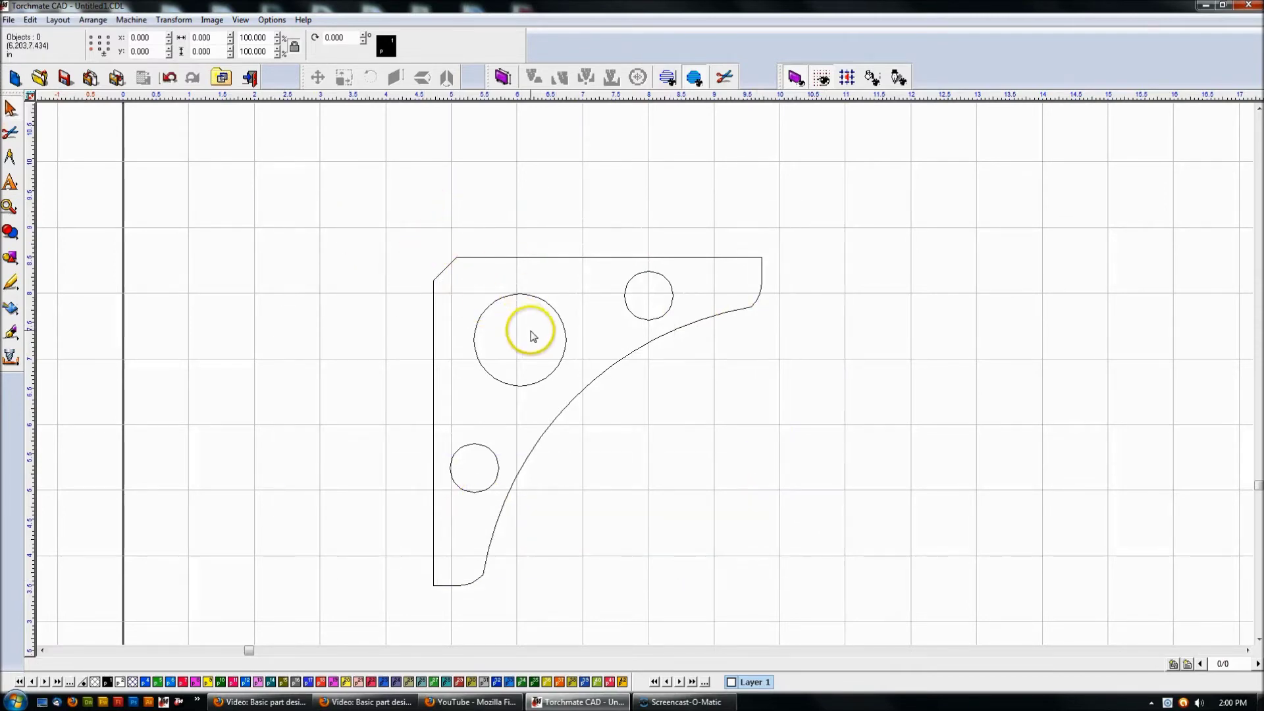
click(241, 19)
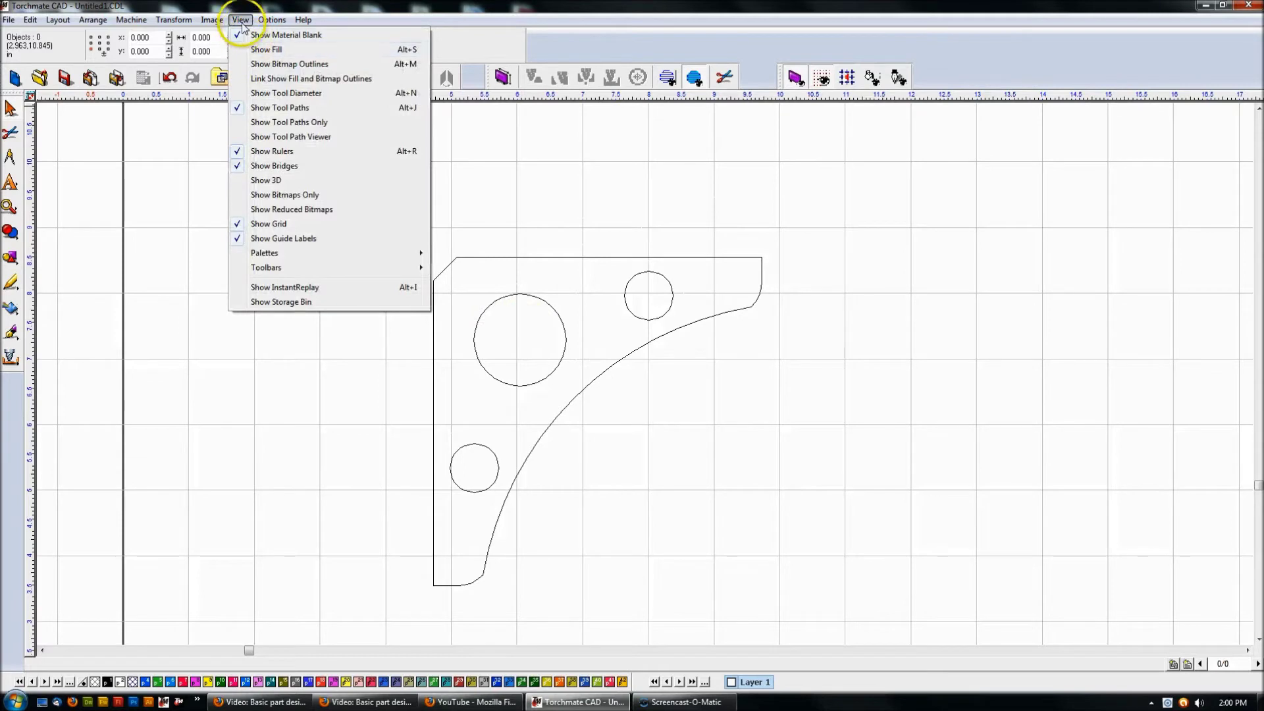
click(257, 50)
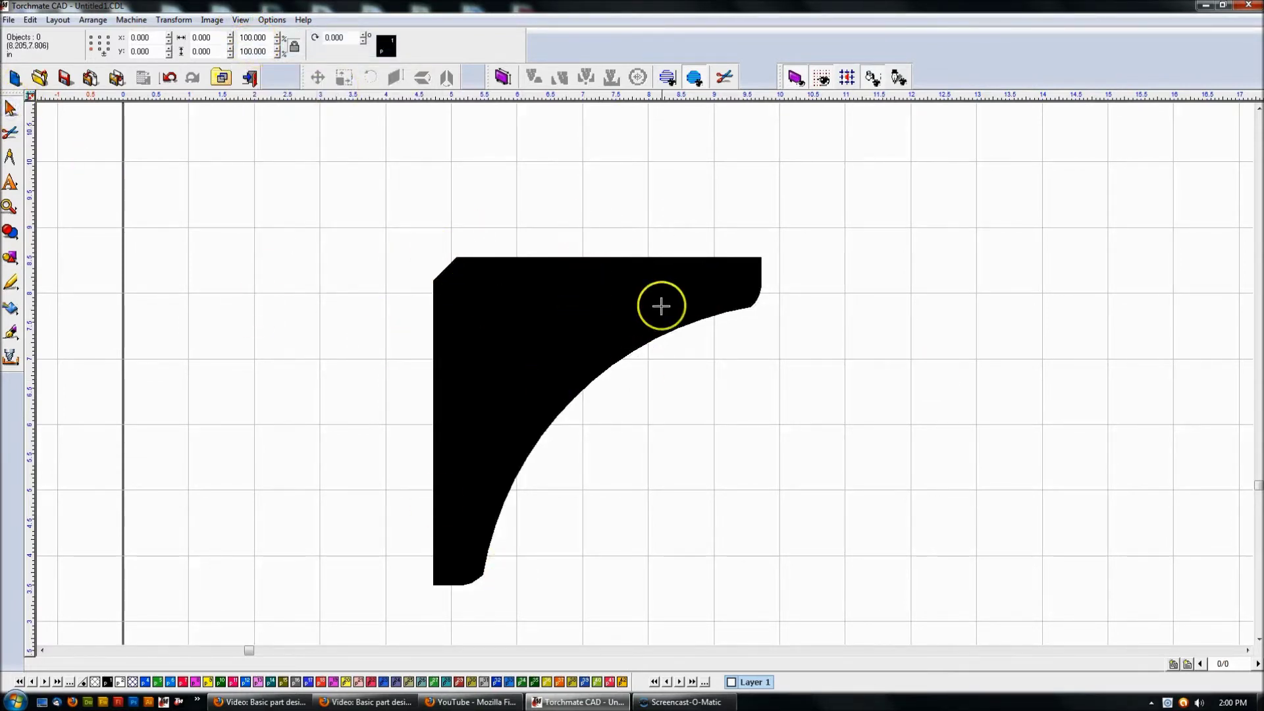
drag(283, 154, 897, 618)
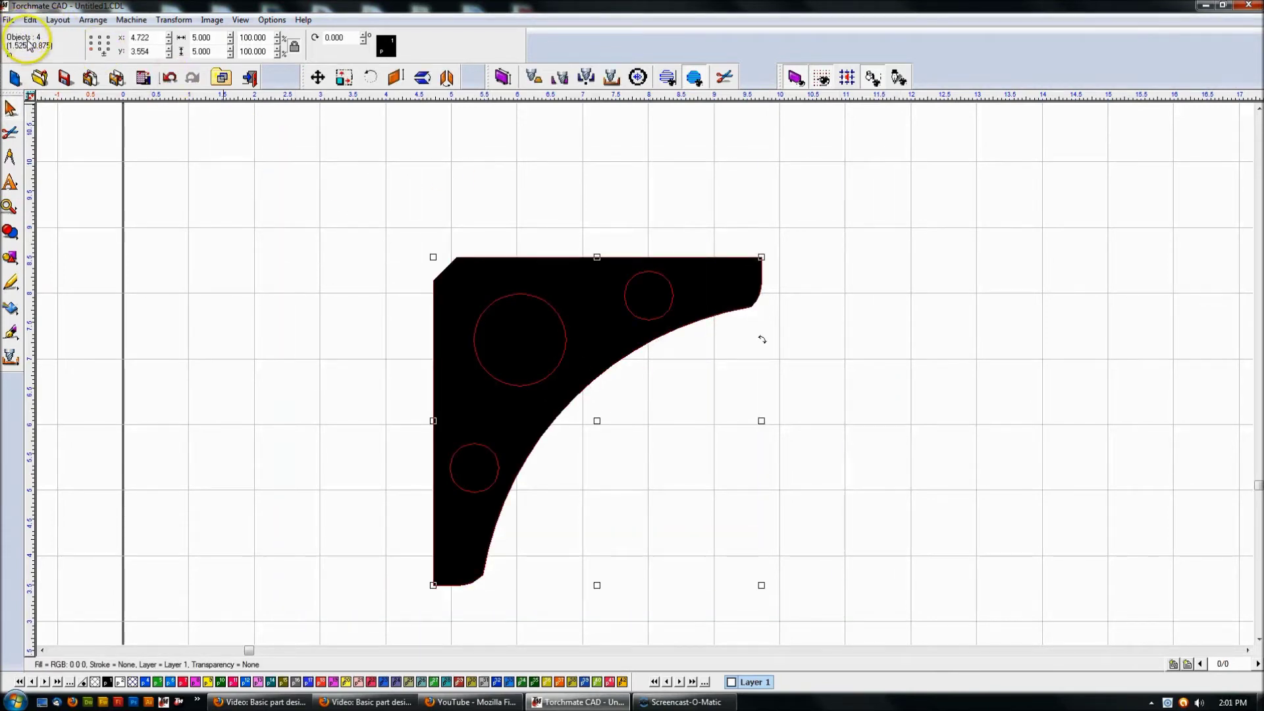
click(384, 203)
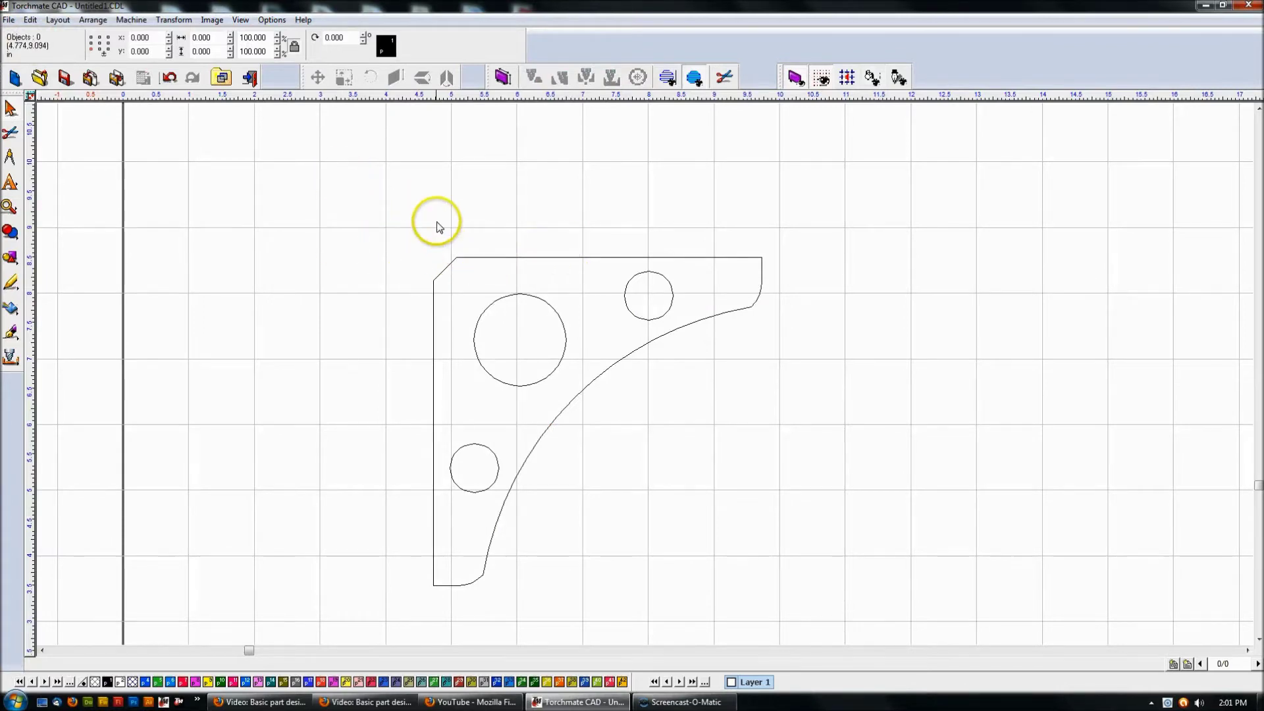
Attempt a weld of the three holes with the outline, dismissing the warning
drag(330, 188, 713, 523)
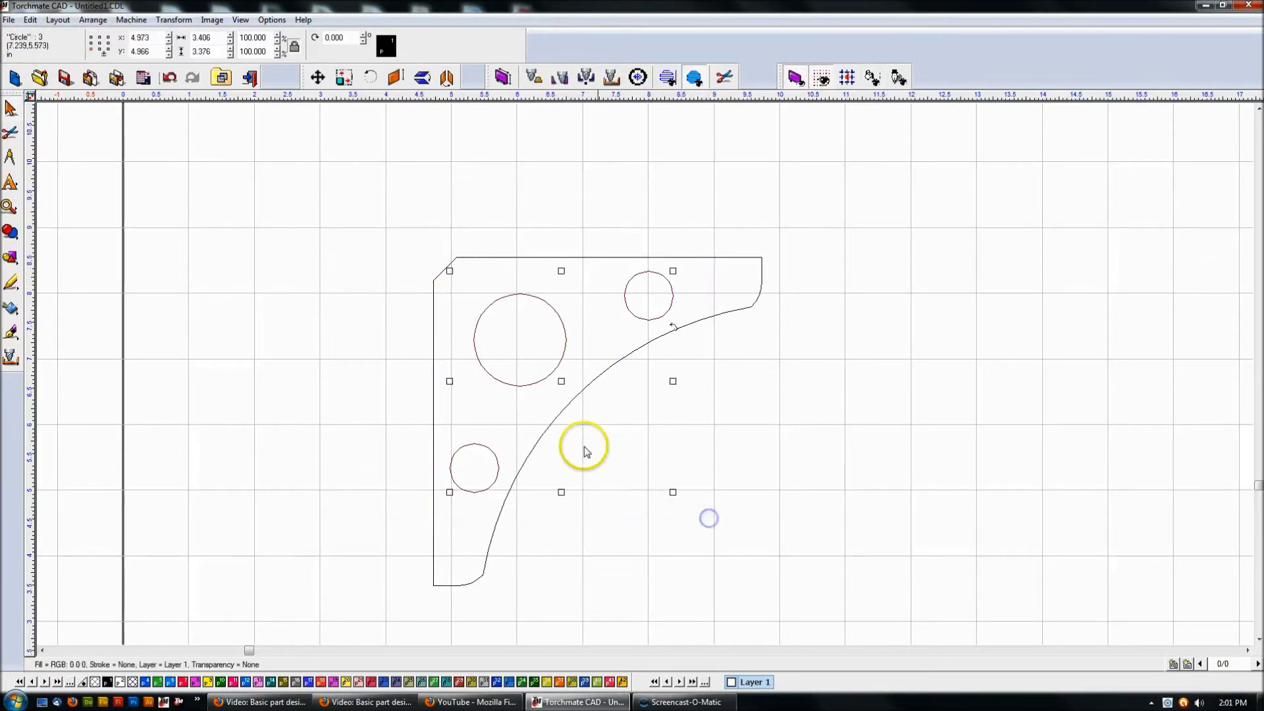
shift+click(454, 261)
click(11, 257)
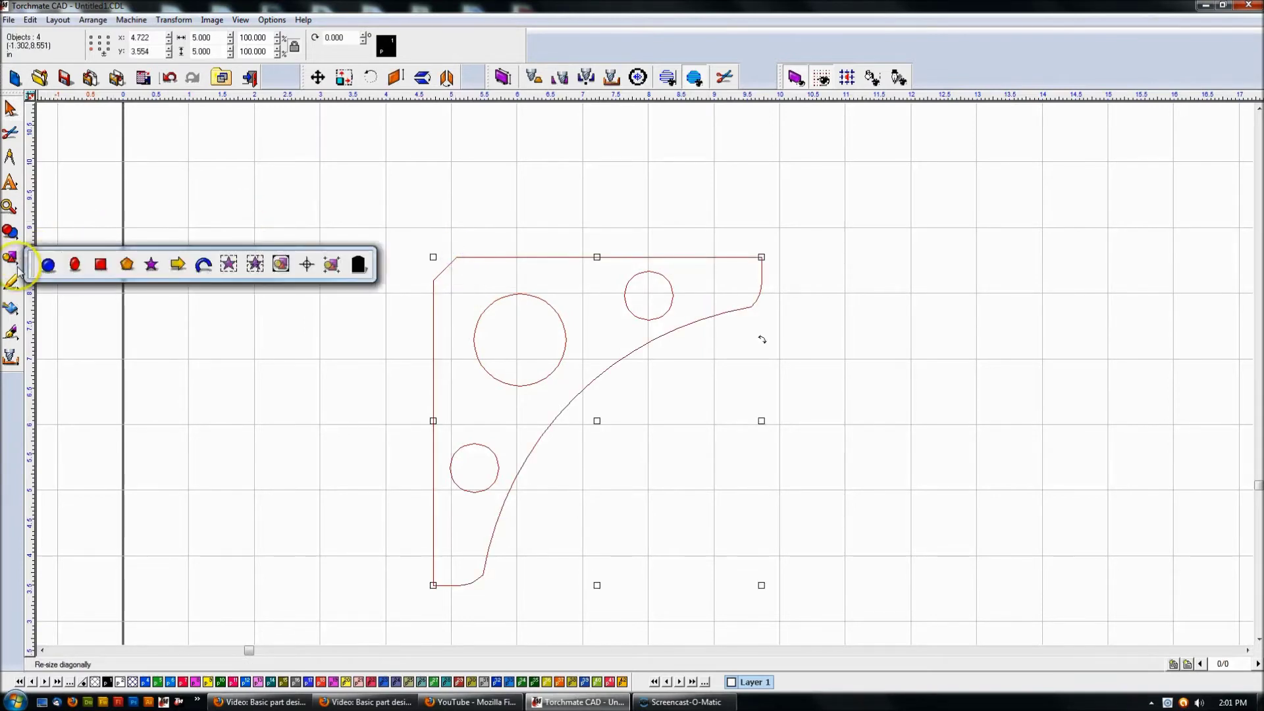
click(11, 232)
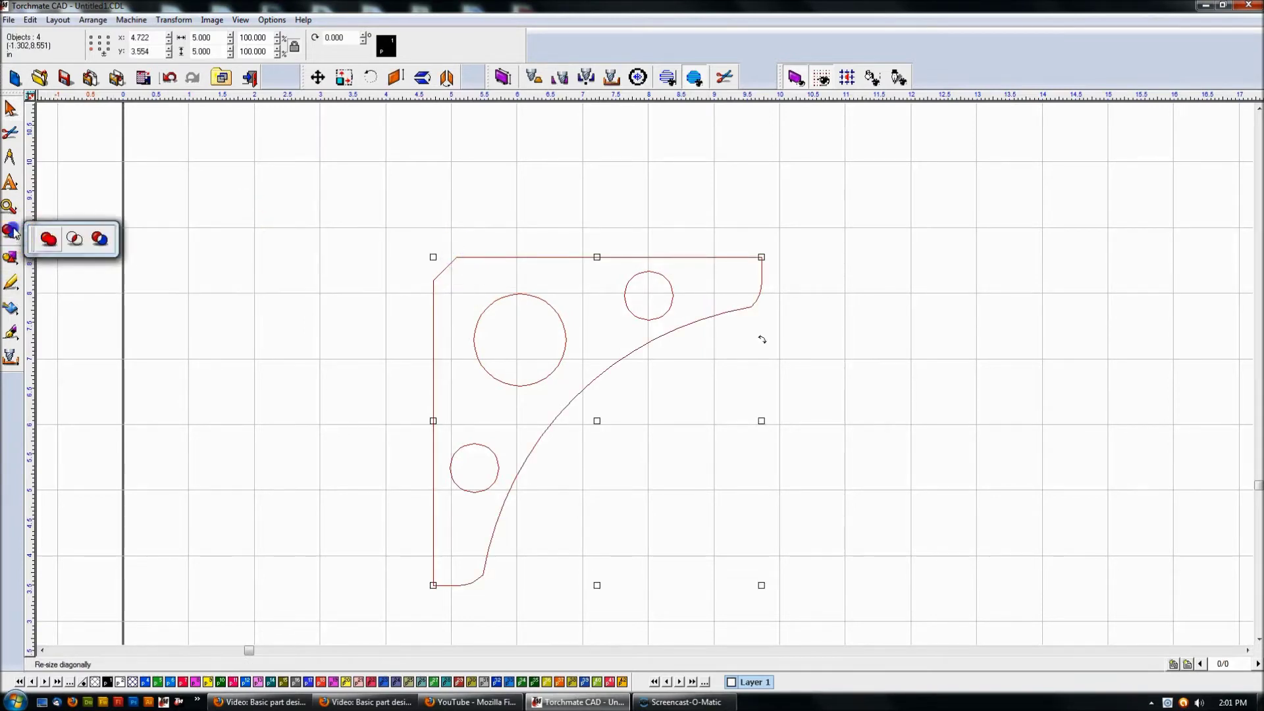
click(100, 240)
click(714, 384)
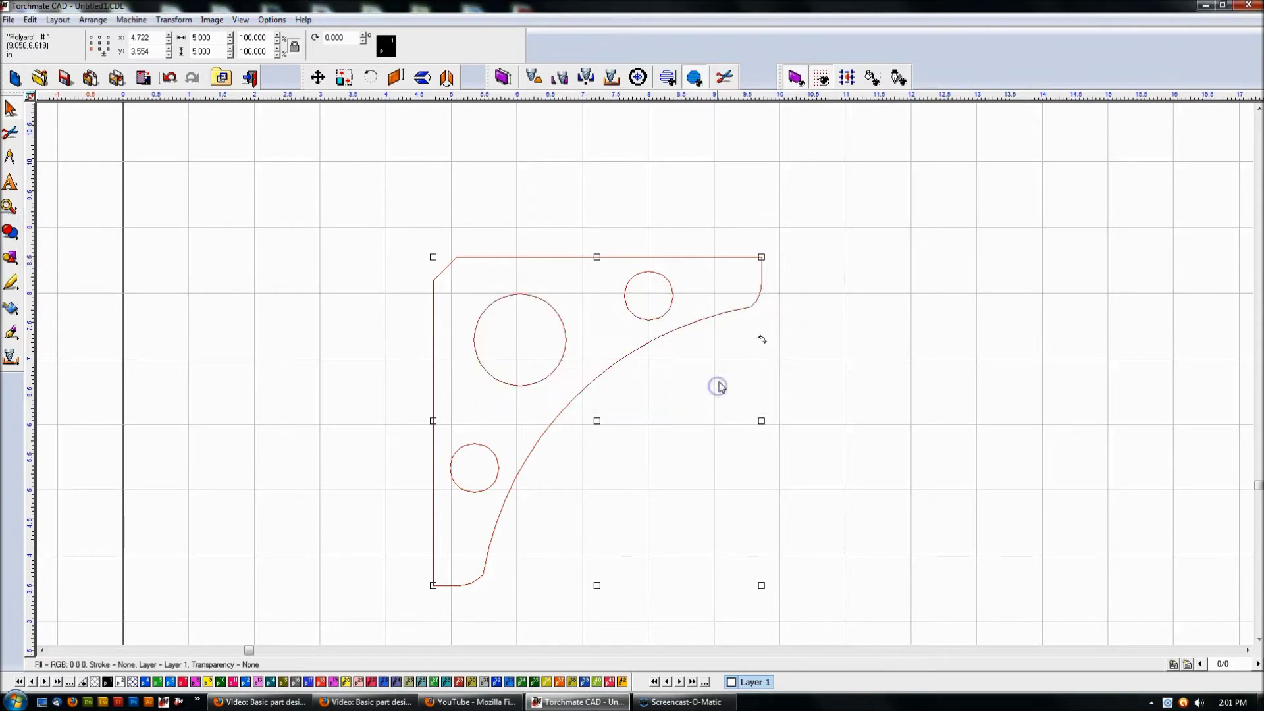
click(767, 376)
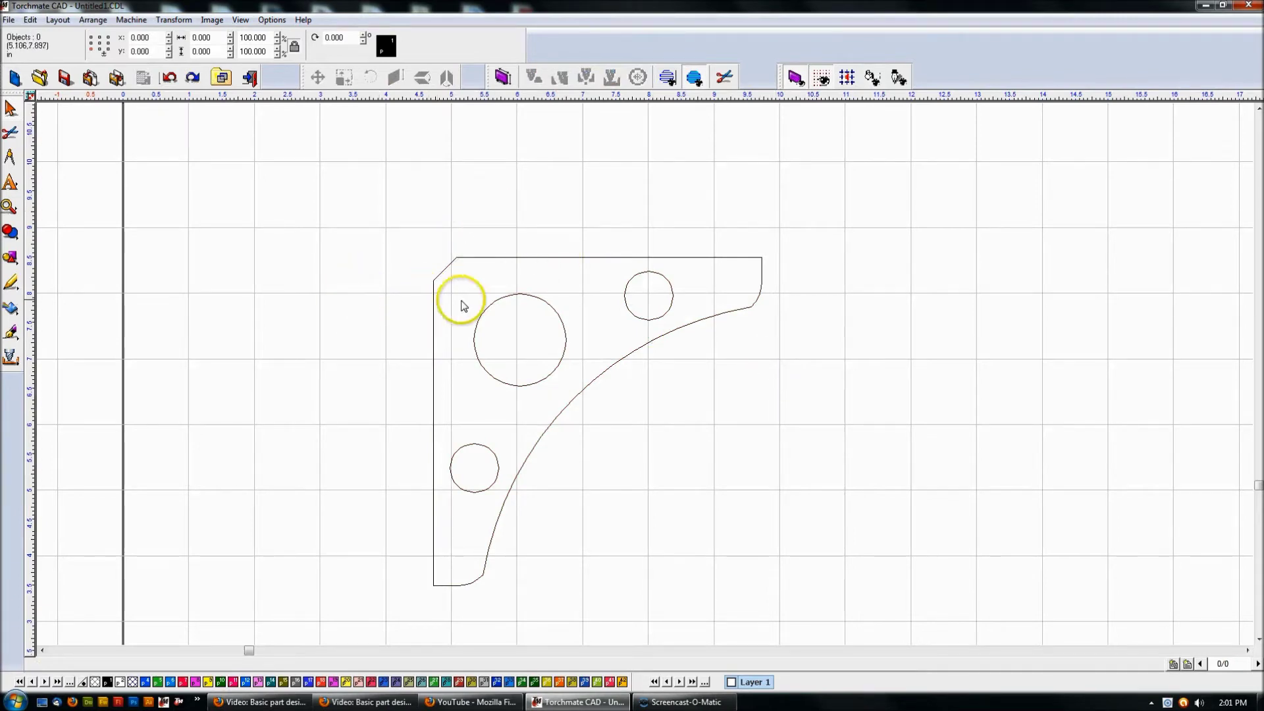
Group the three holes with Ctrl+G, add the outline, and XOr-weld them into one part
drag(422, 315, 697, 521)
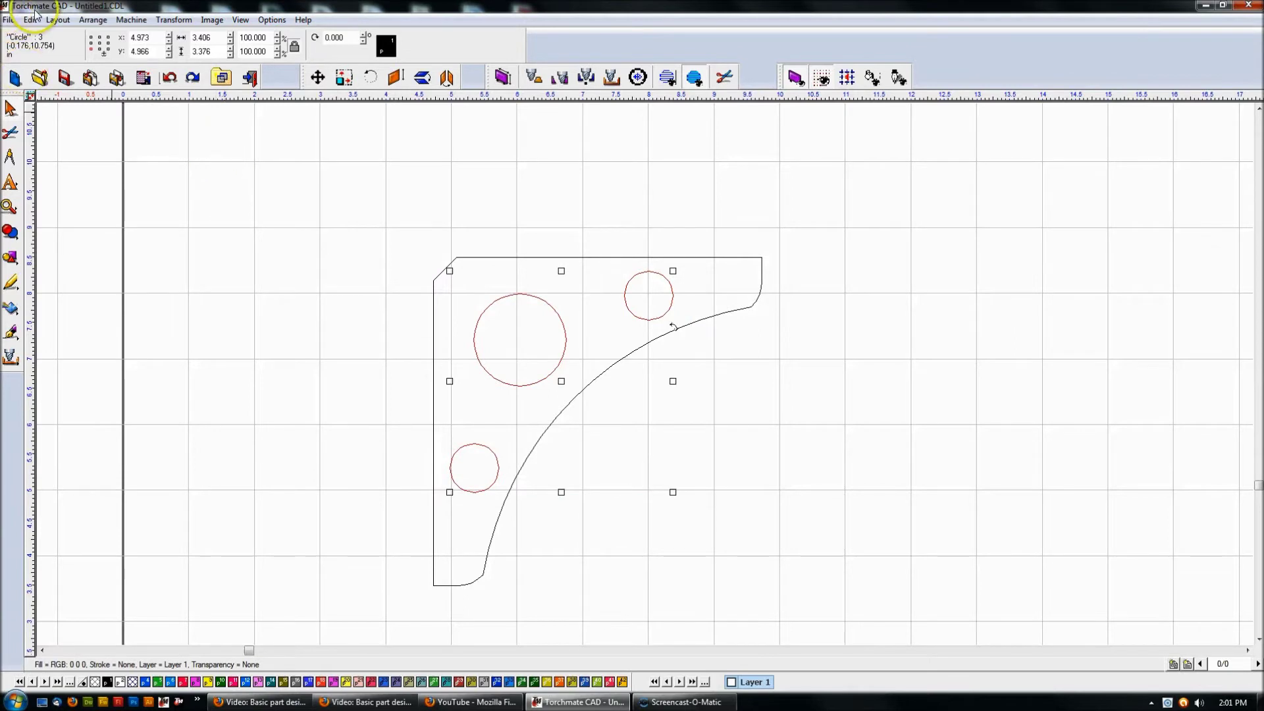
click(92, 20)
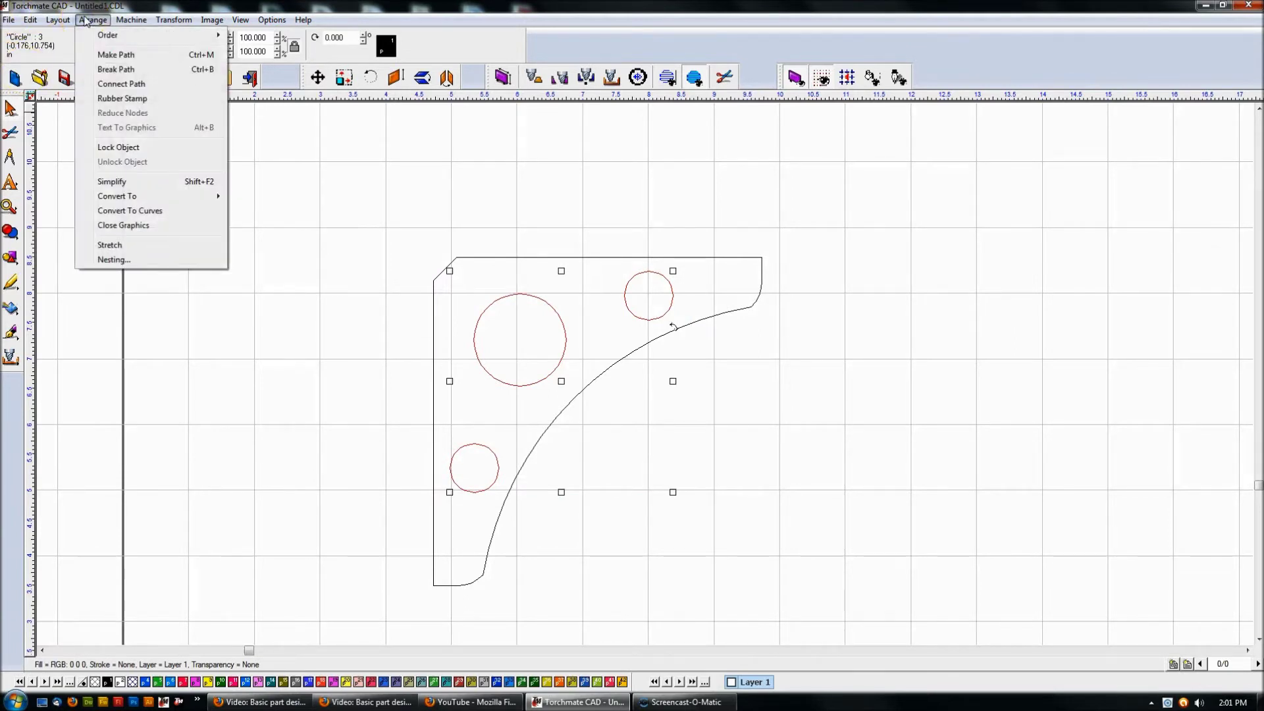
click(63, 21)
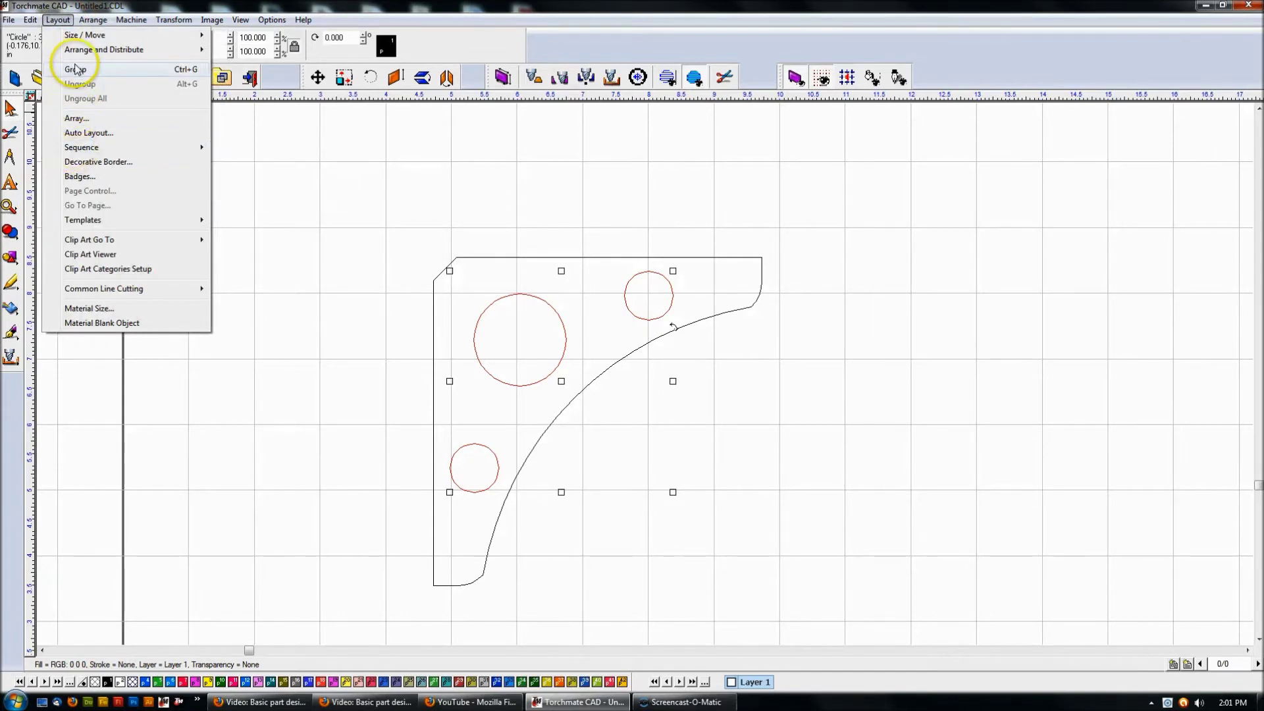
click(65, 21)
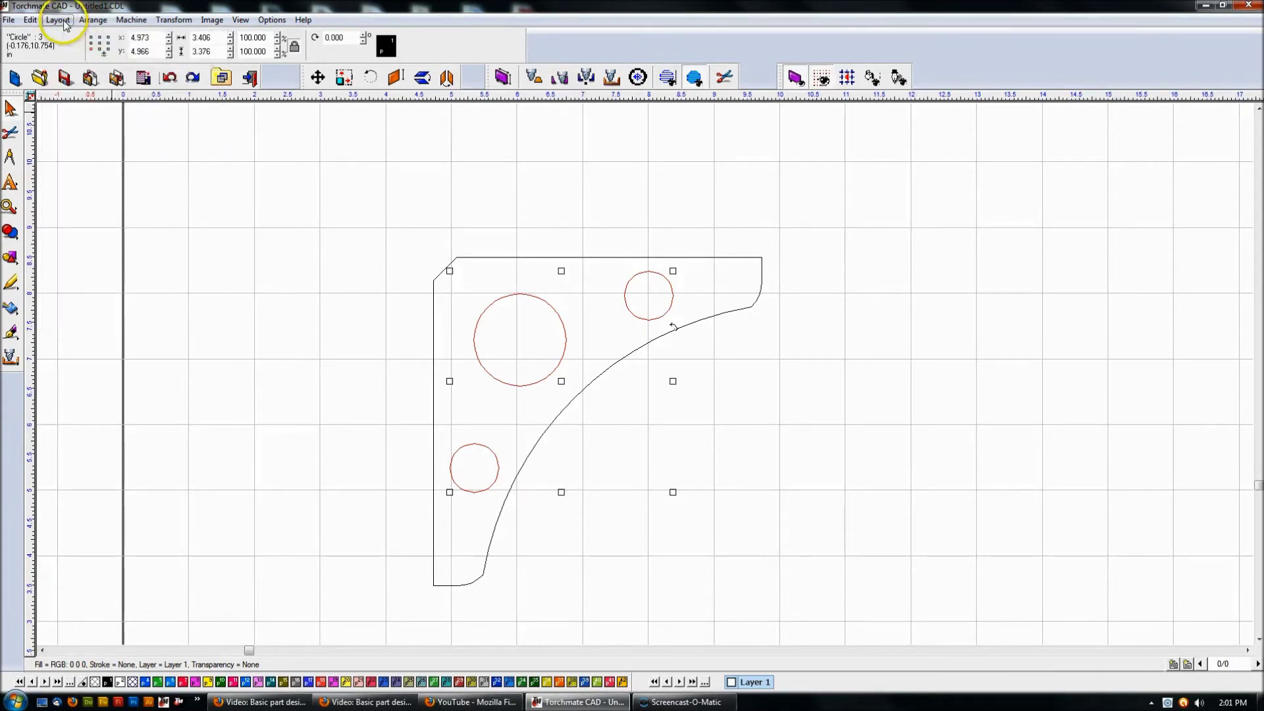
key(ctrl+g)
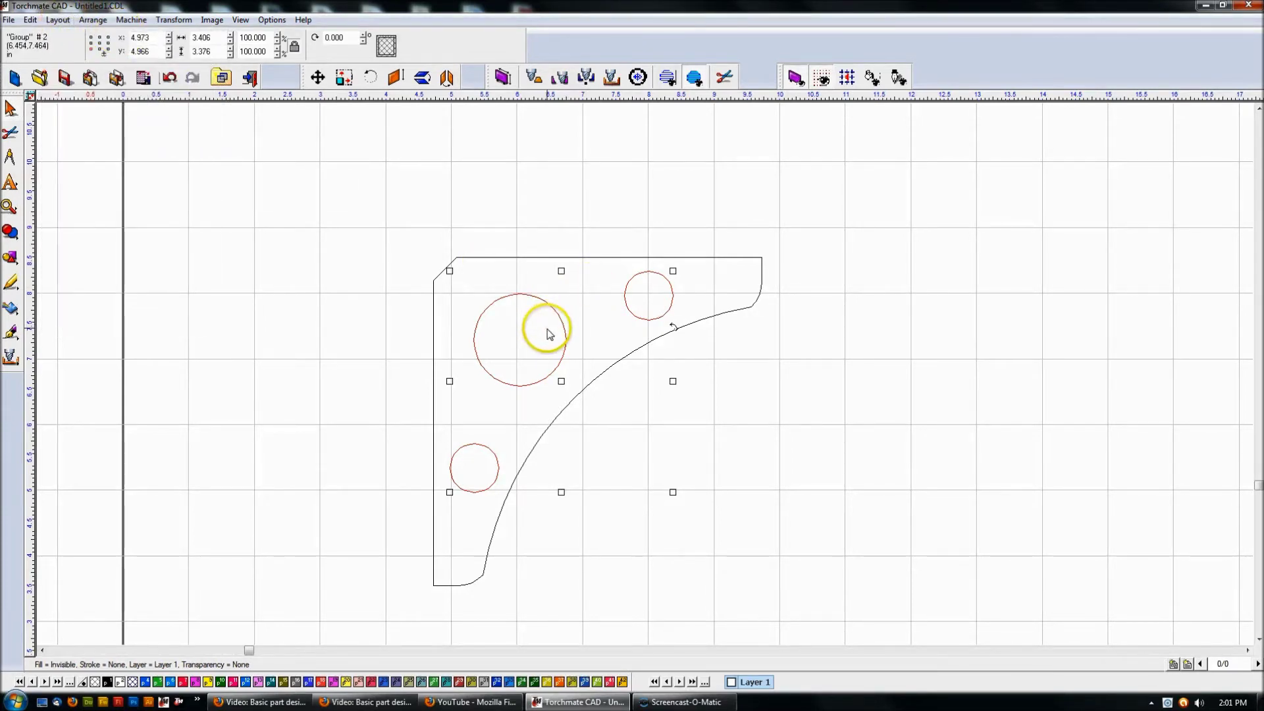
shift+click(461, 256)
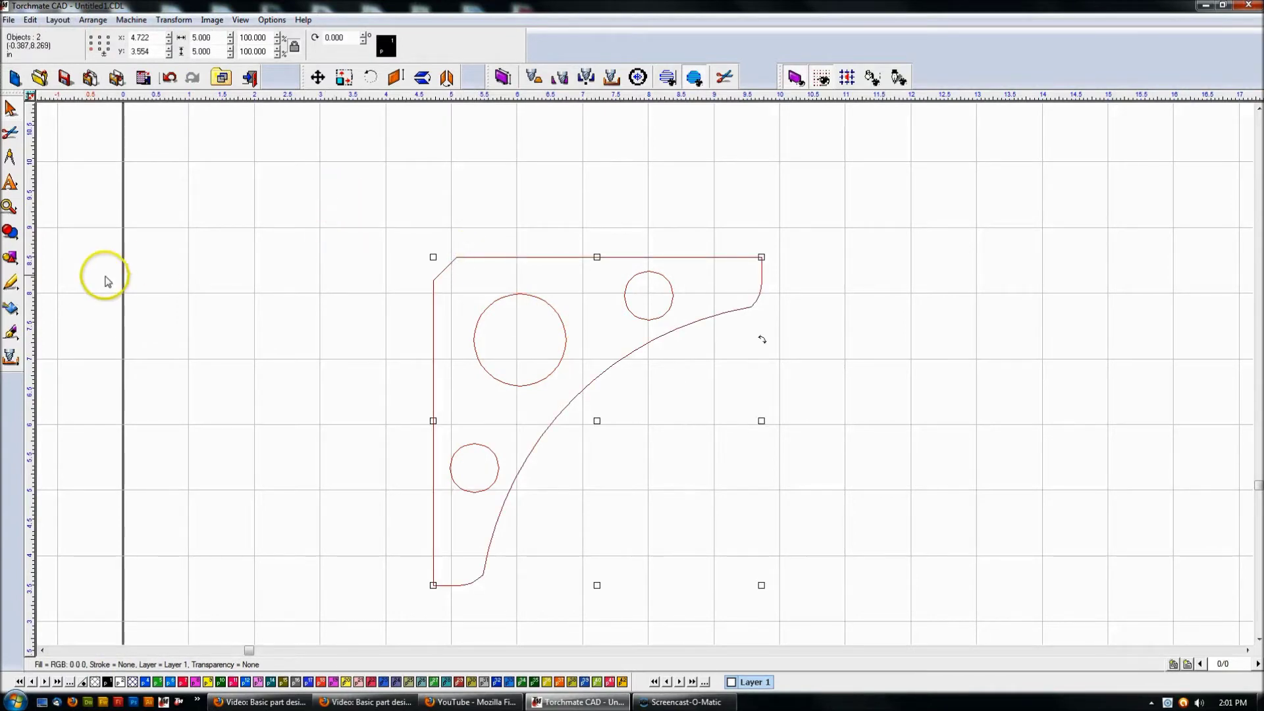
click(8, 241)
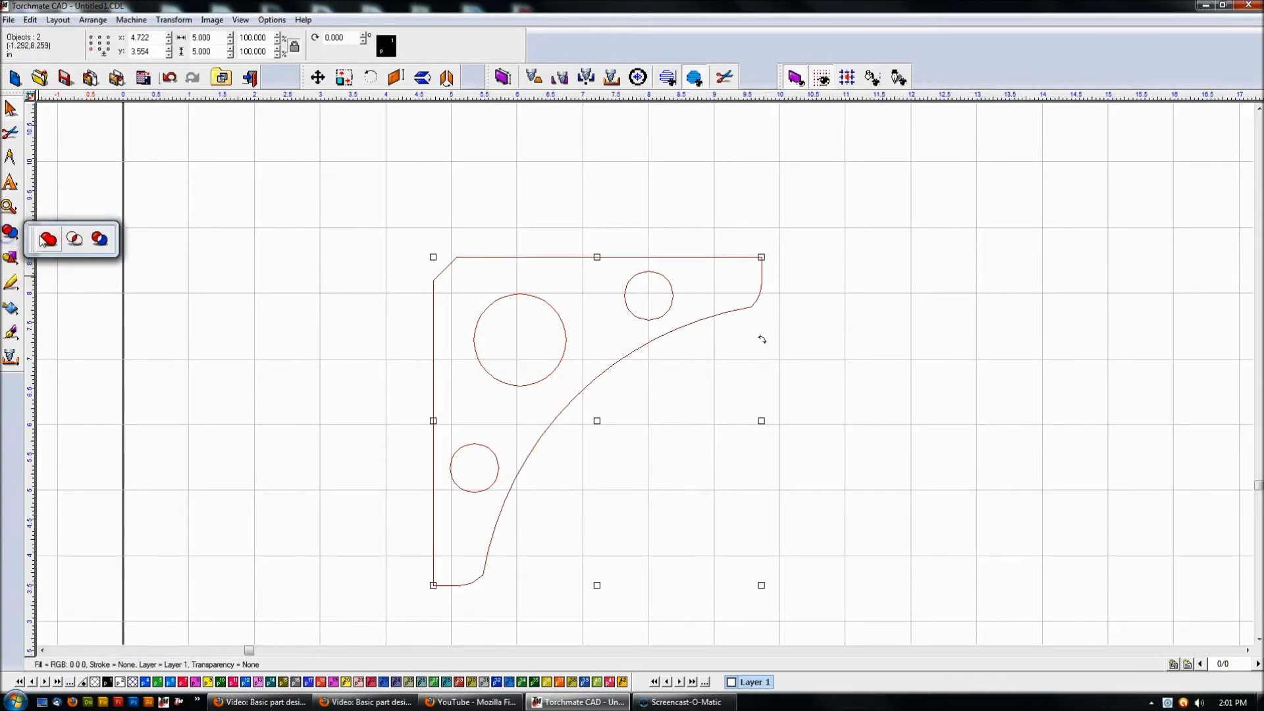
click(99, 241)
click(655, 378)
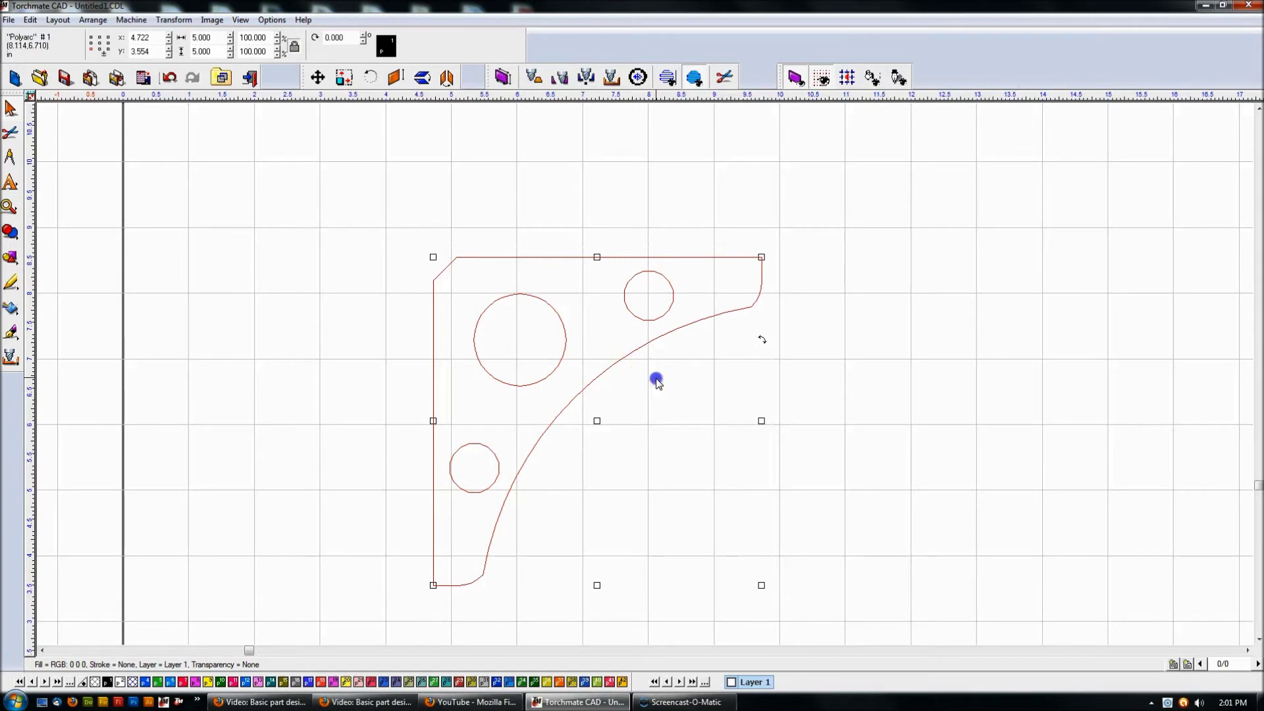
key(F9)
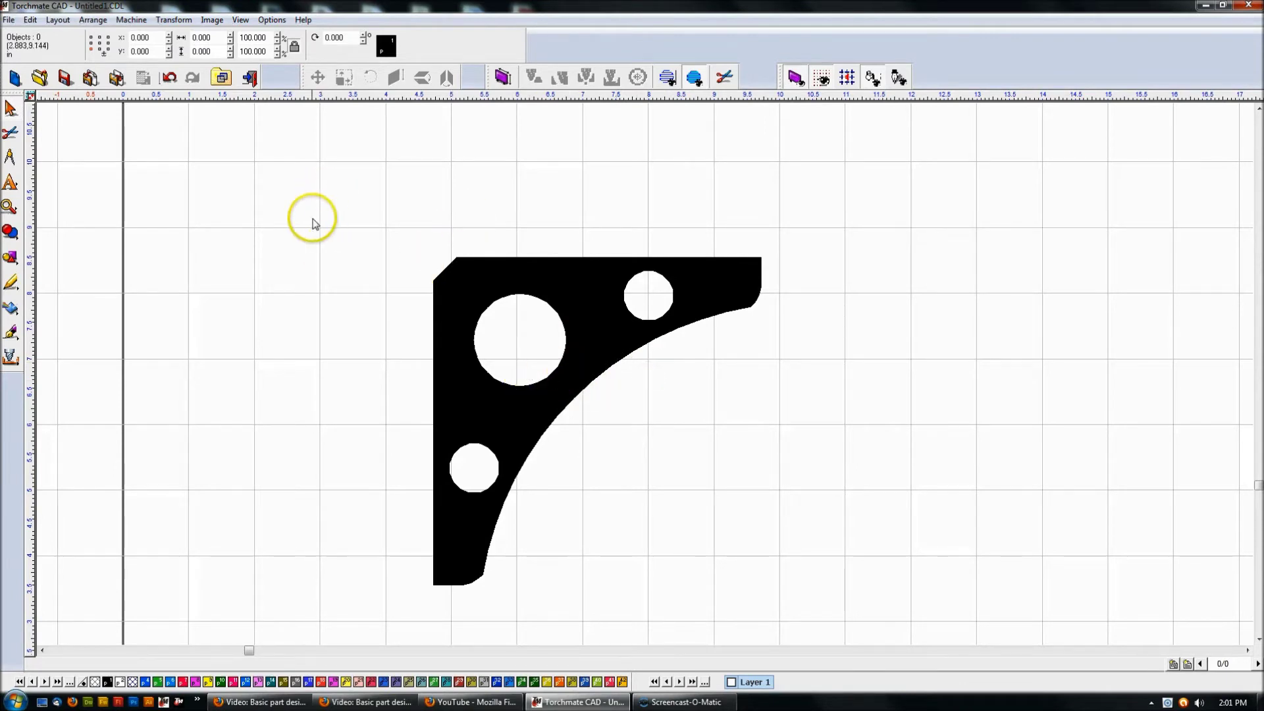
Select the whole welded bracket and delete it, leaving an empty canvas
drag(295, 191, 920, 619)
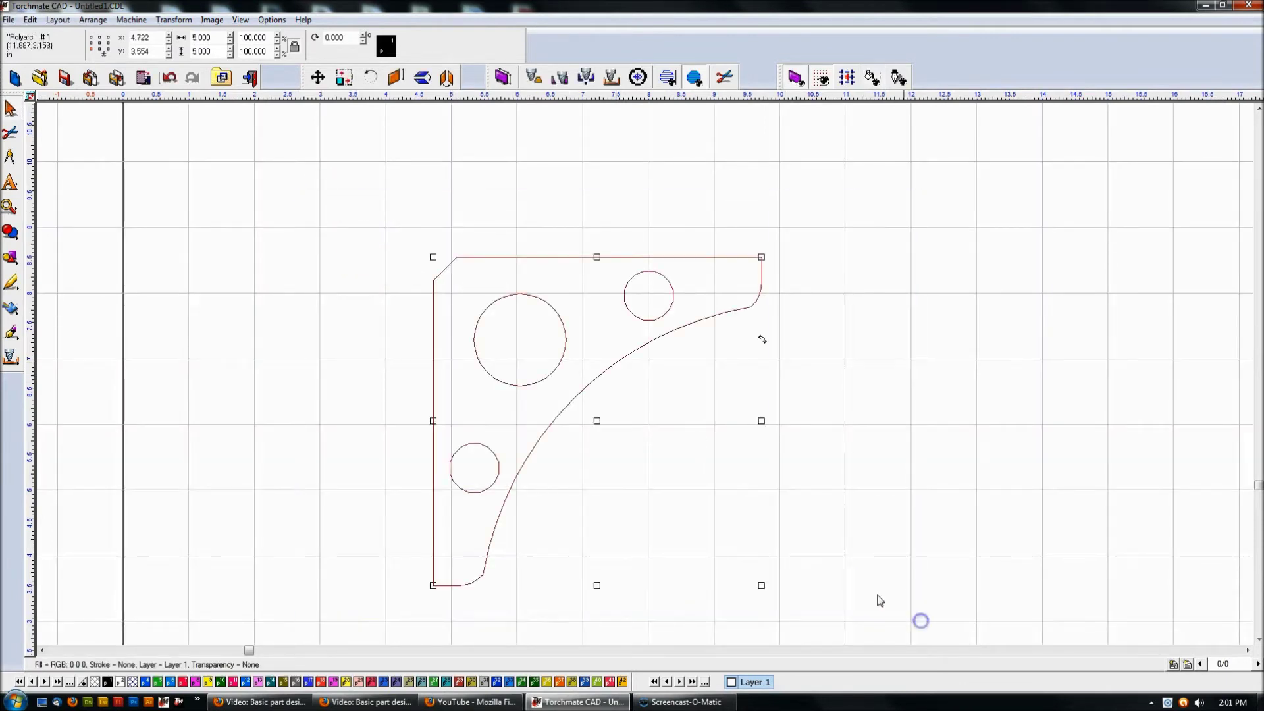
key(Delete)
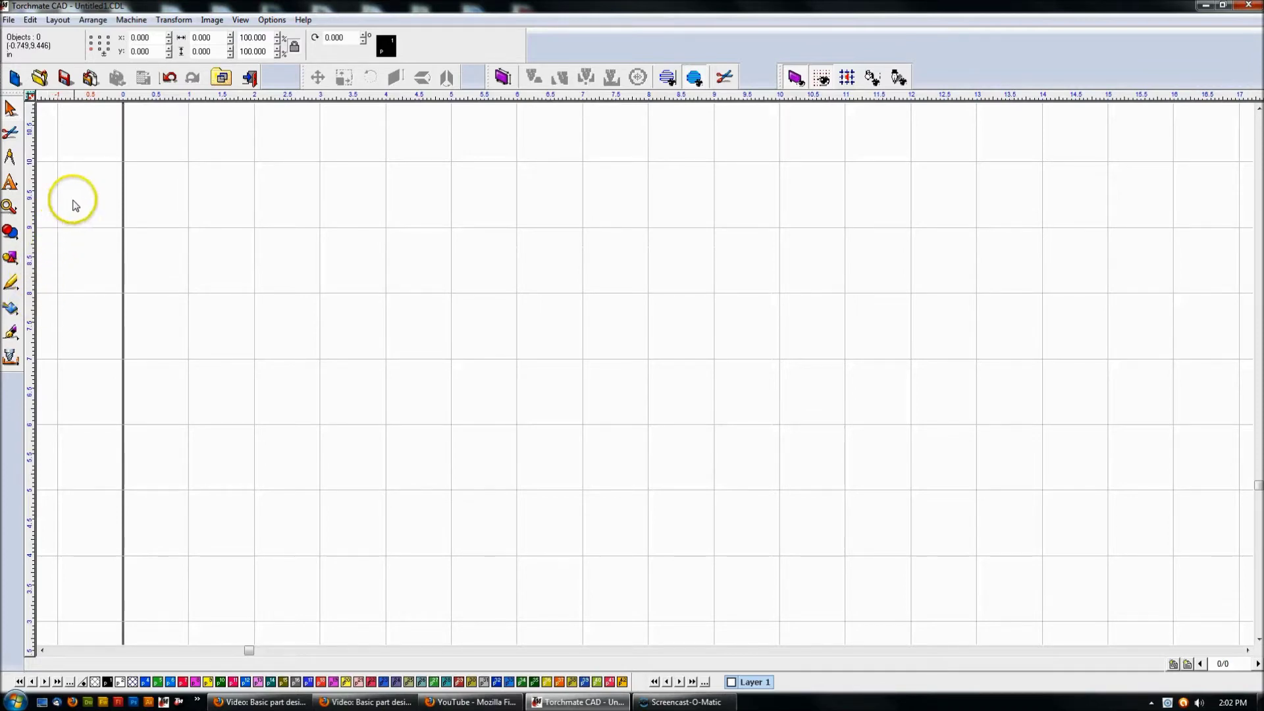
click(8, 240)
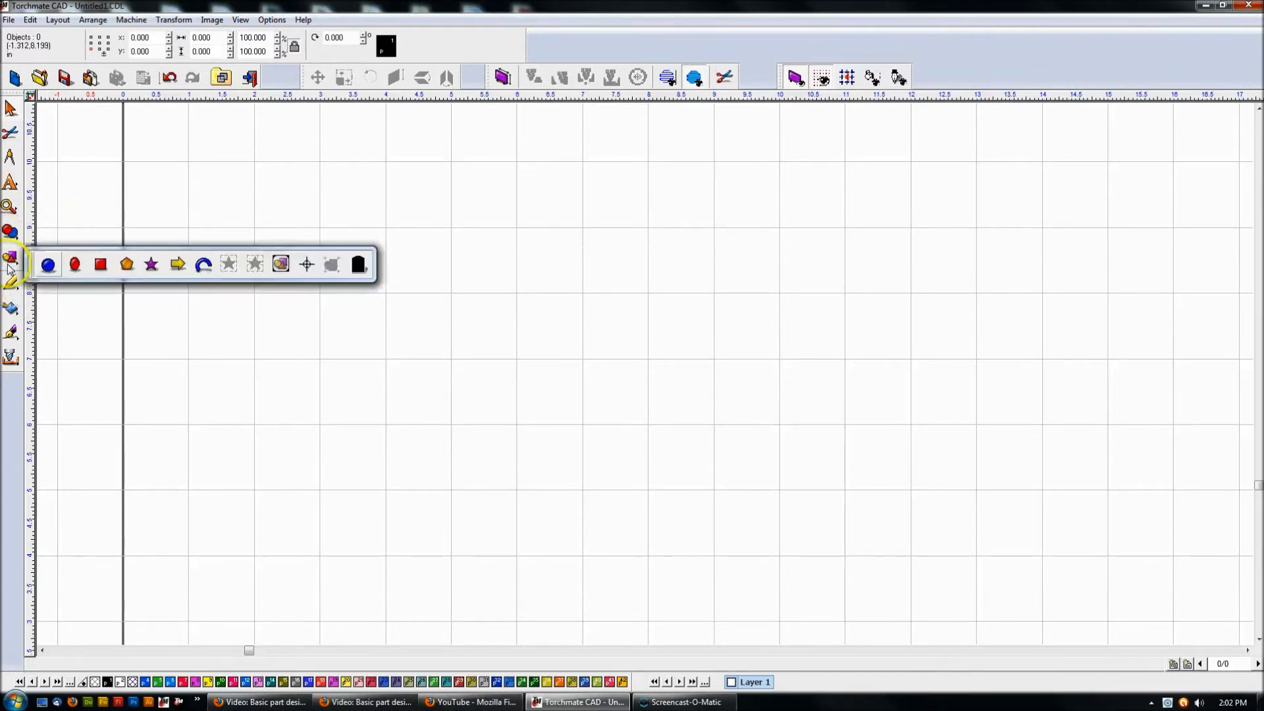
Draw a parametric rectangle with width and height of 5 inches
click(97, 262)
drag(328, 192, 658, 503)
double_click(118, 38)
text(5)
key(Tab)
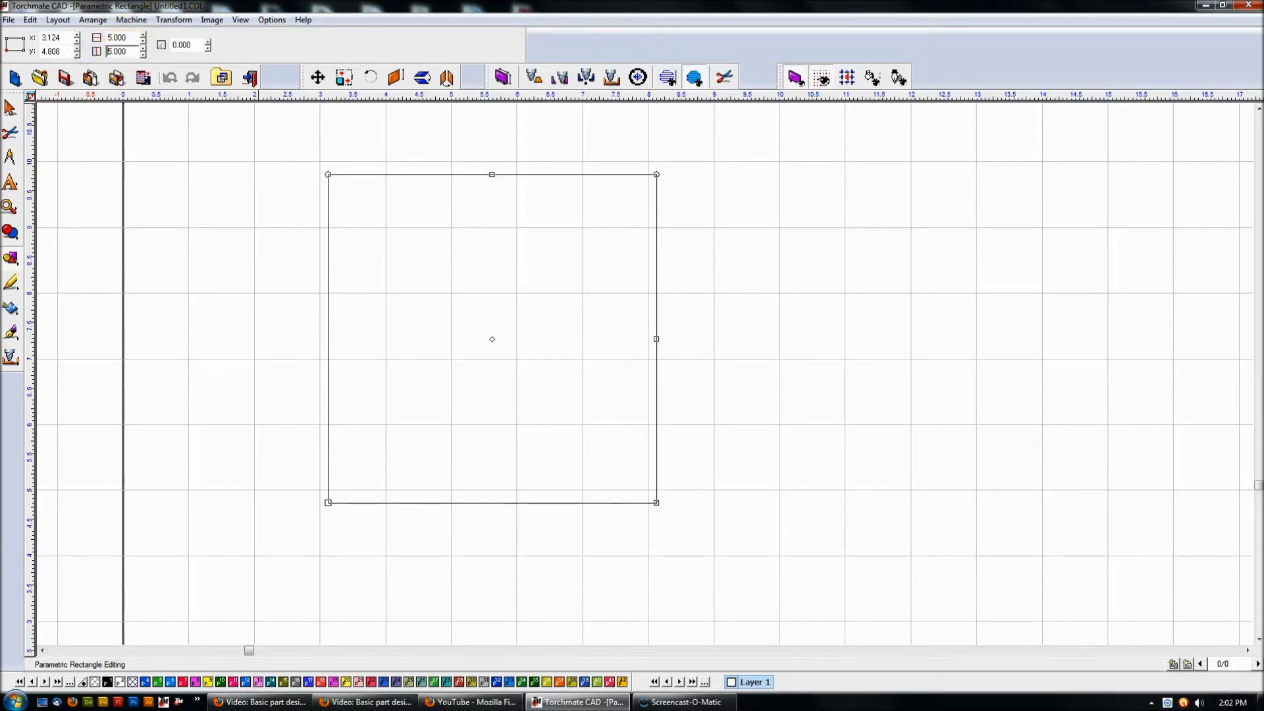
click(13, 110)
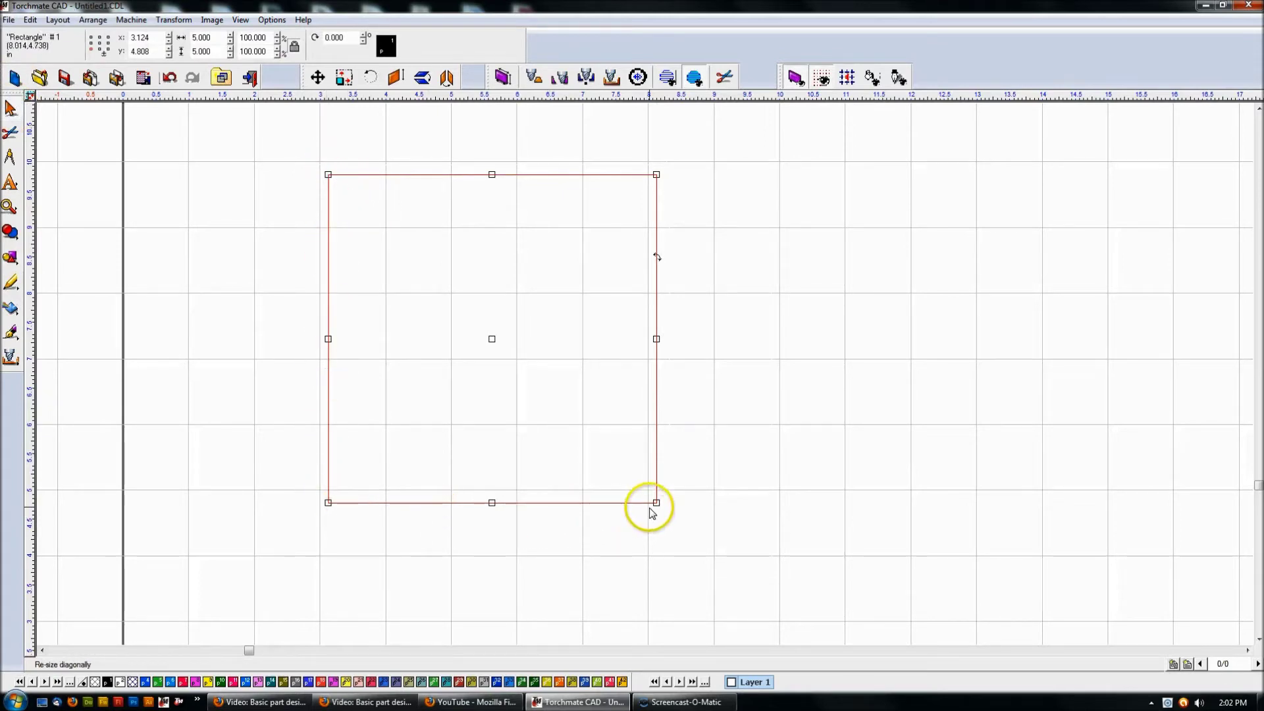
click(240, 265)
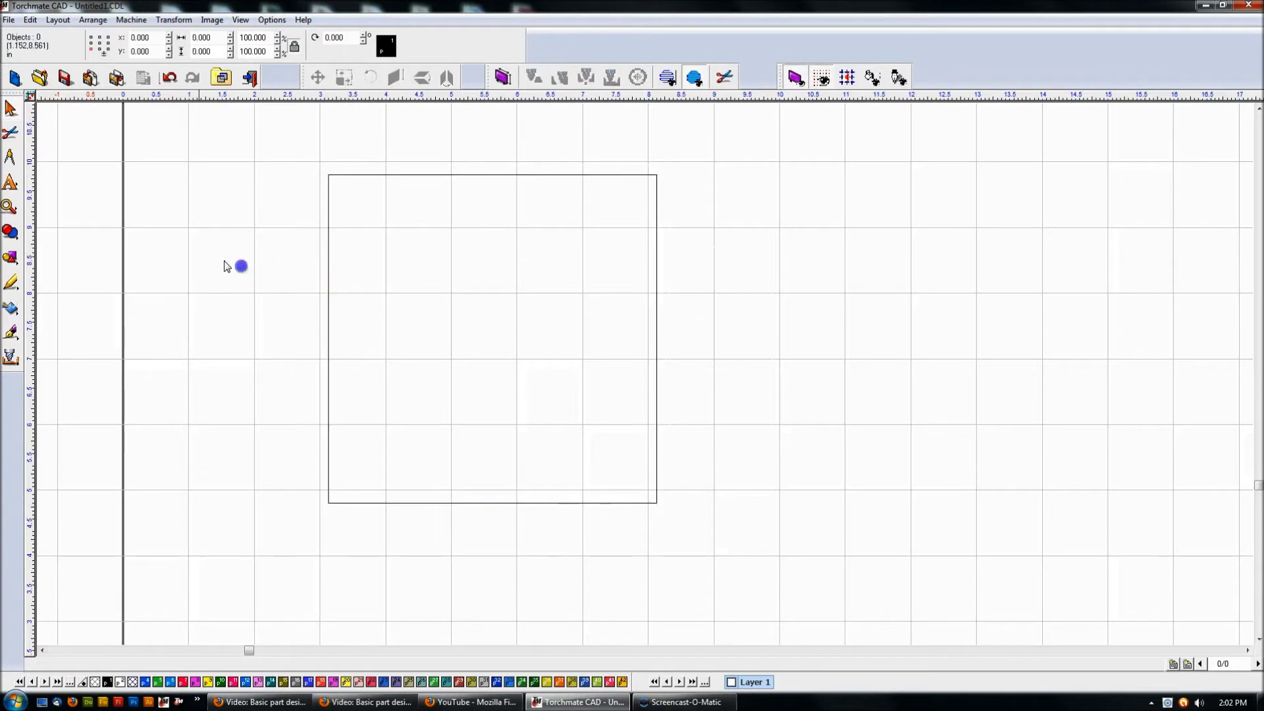
Draw a 2 × 2 square inside the 5-inch square
click(10, 257)
click(101, 265)
drag(346, 267, 459, 366)
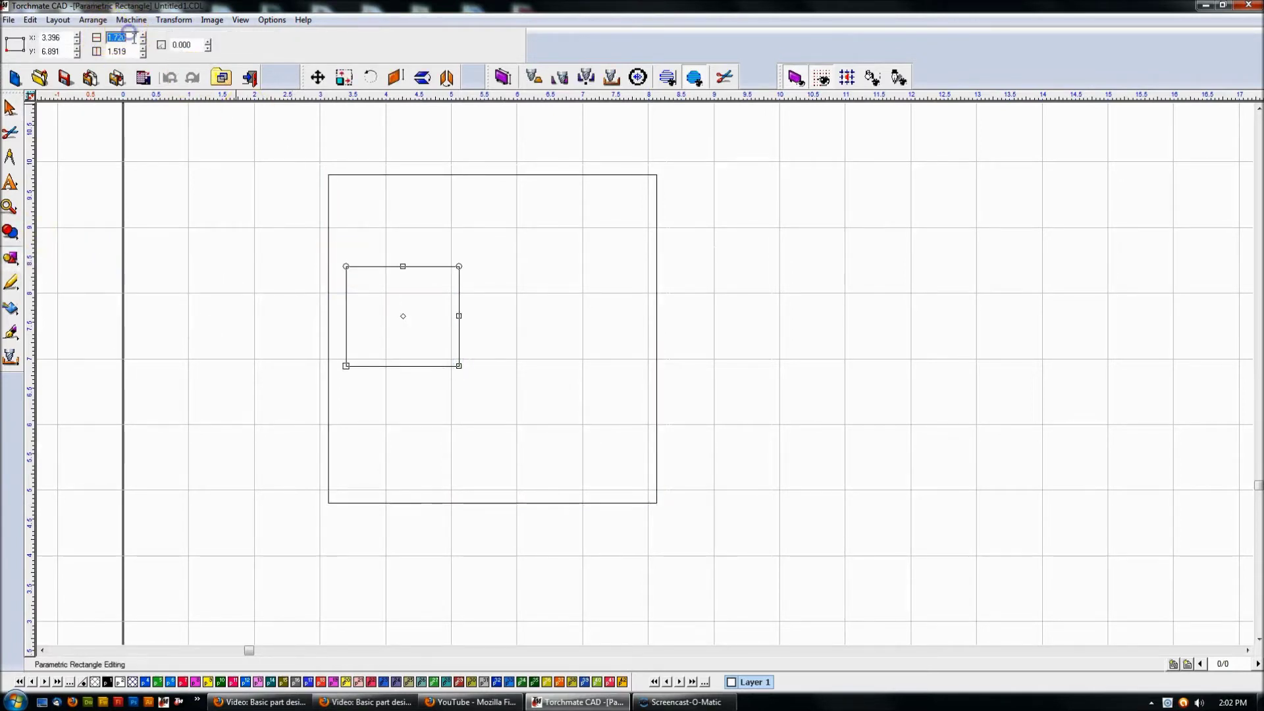
key(Tab)
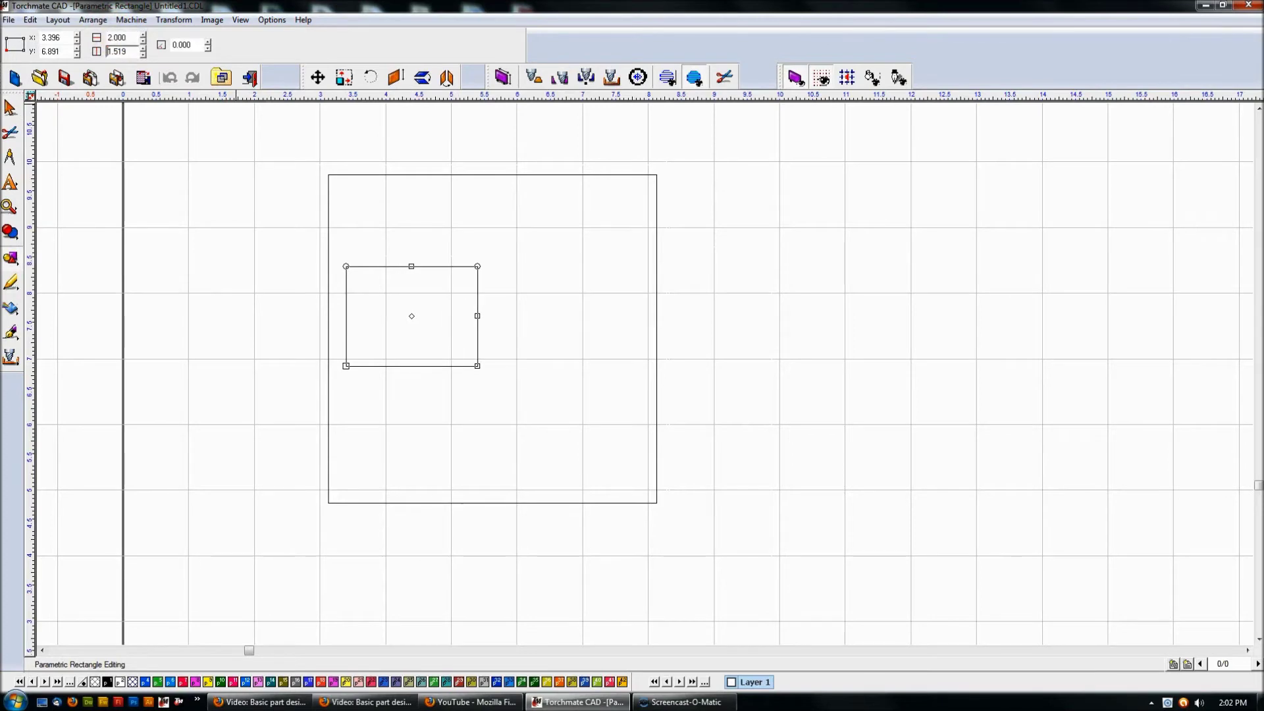
text(2)
key(Return)
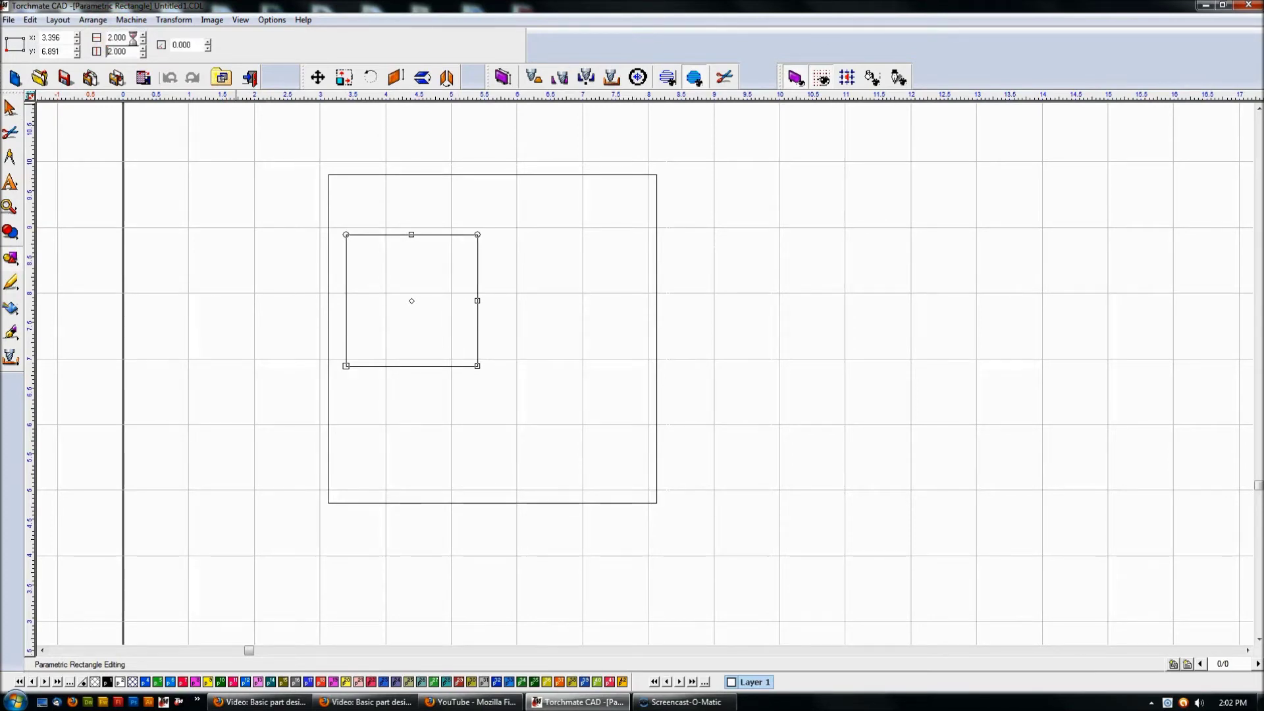
Snap the 2 × 2 square into the lower-left corner of the 5 × 5 square, then deselect
drag(413, 302, 395, 438)
click(823, 80)
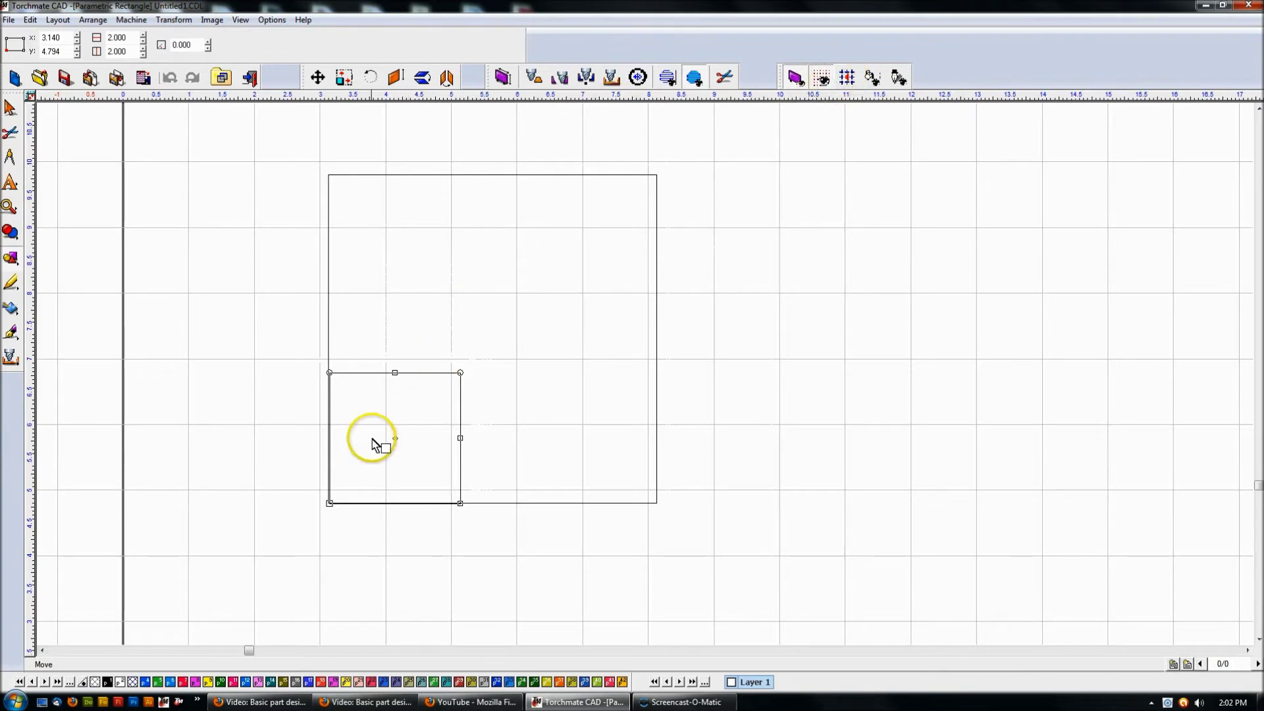
click(515, 419)
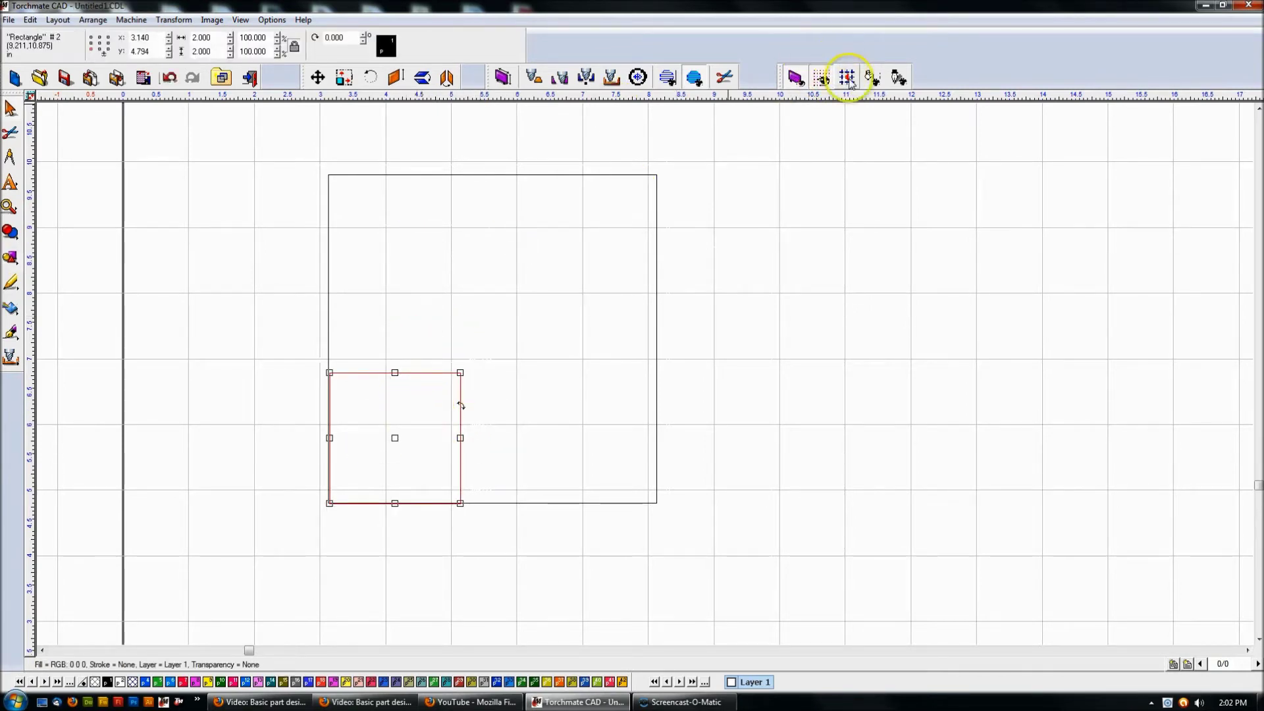
drag(393, 435, 385, 444)
click(469, 175)
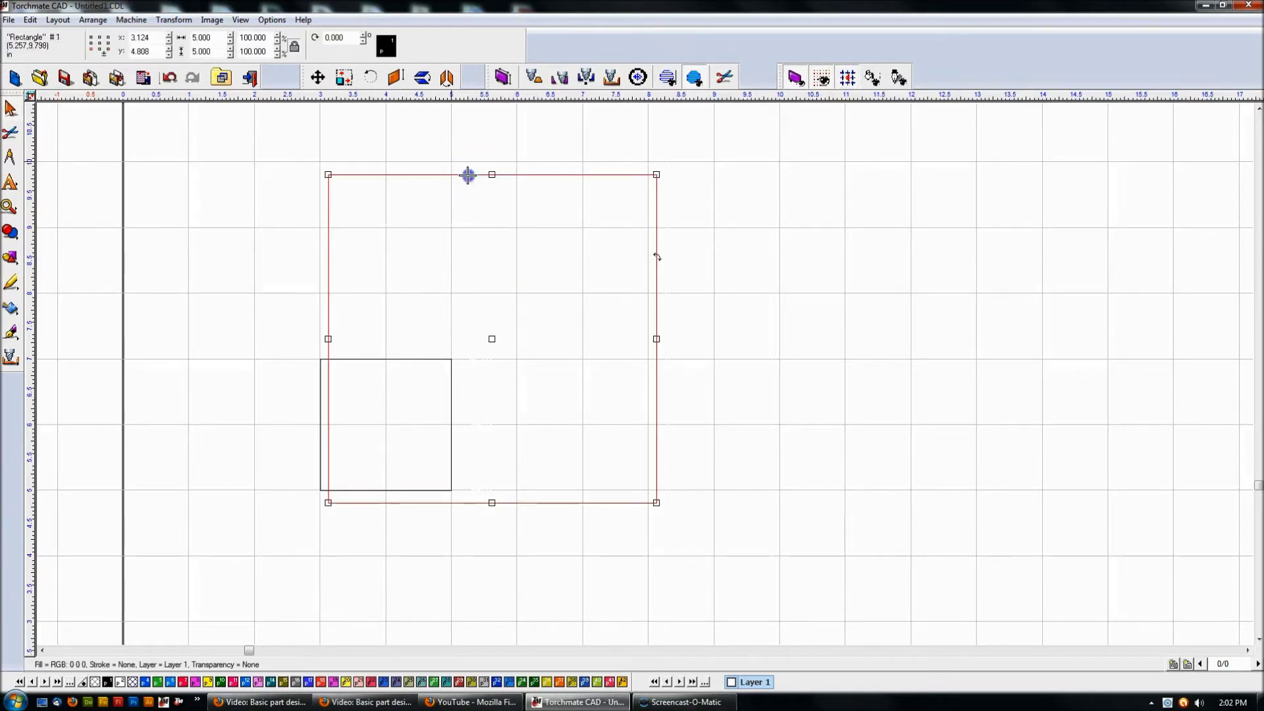
drag(495, 341, 479, 336)
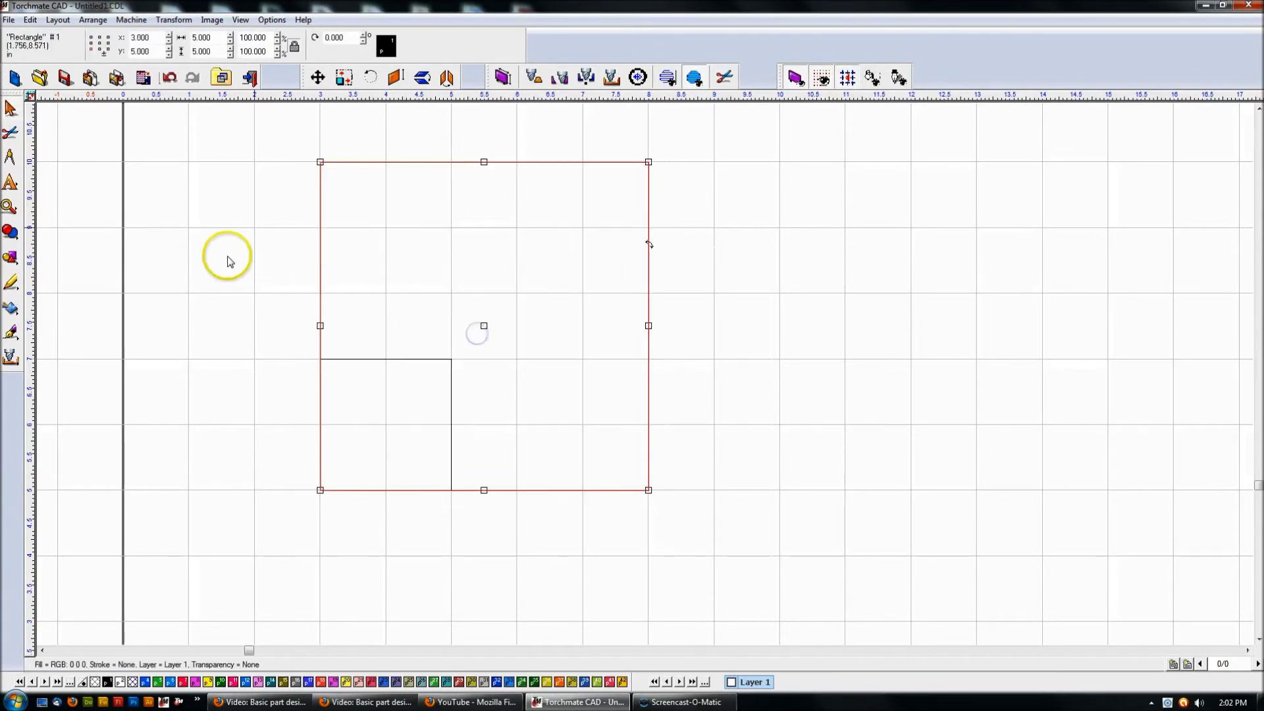
click(226, 257)
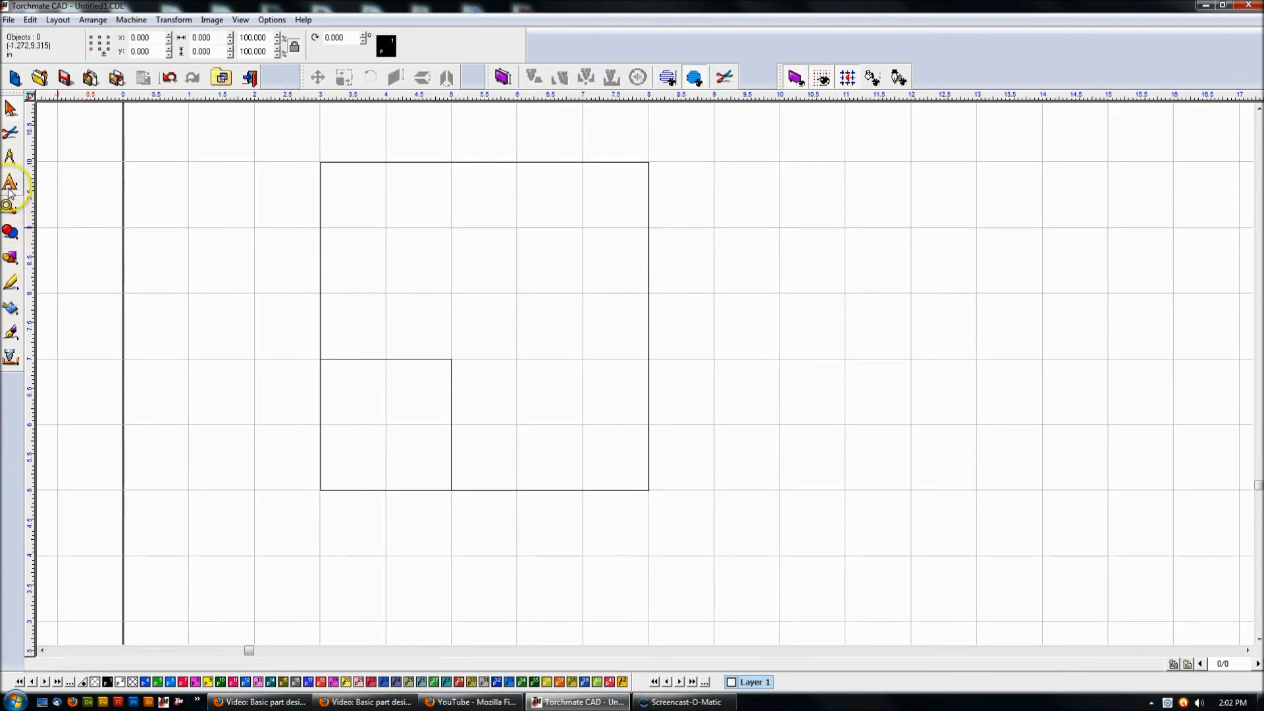
click(12, 256)
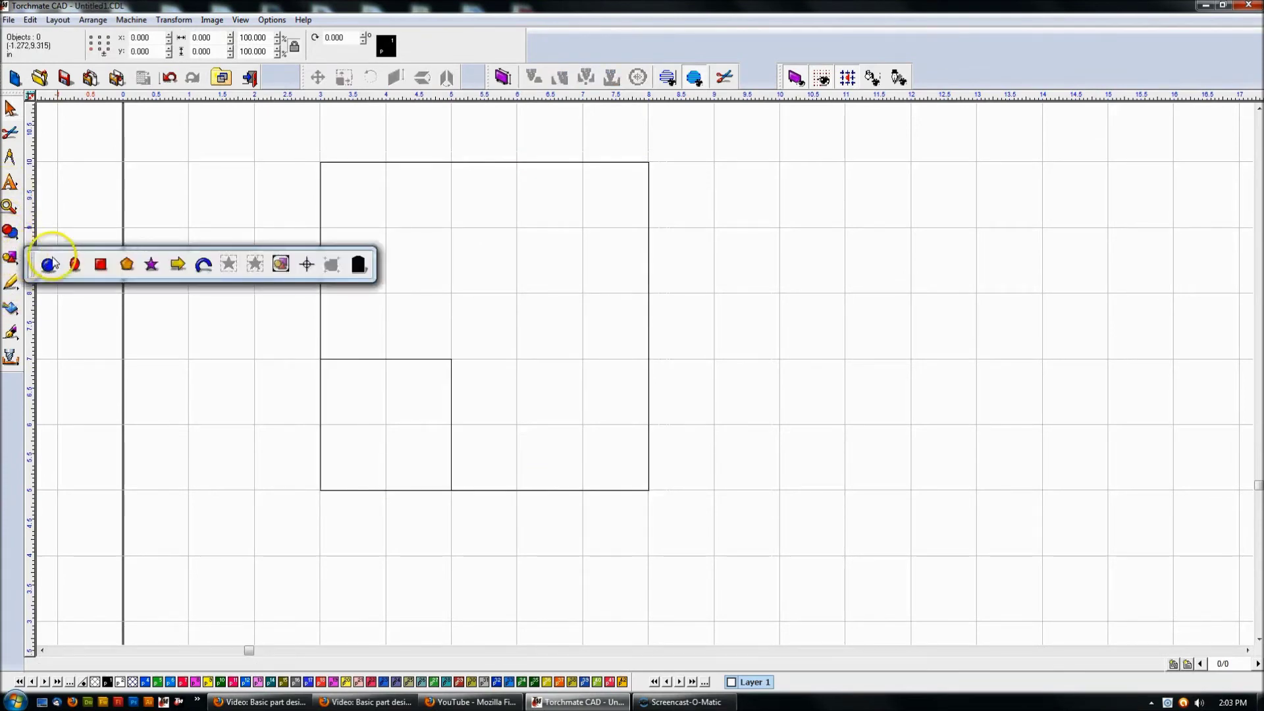
click(96, 262)
drag(459, 364, 775, 486)
click(814, 481)
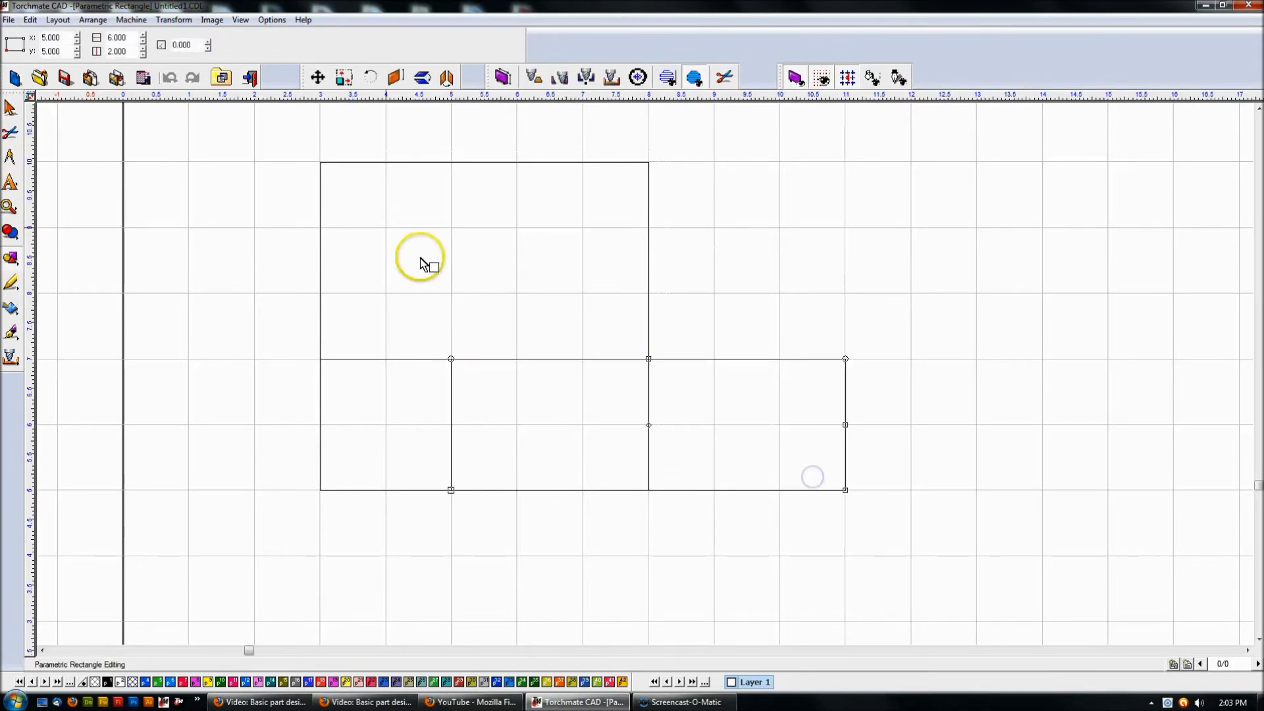
click(323, 123)
drag(390, 320, 446, 356)
click(10, 109)
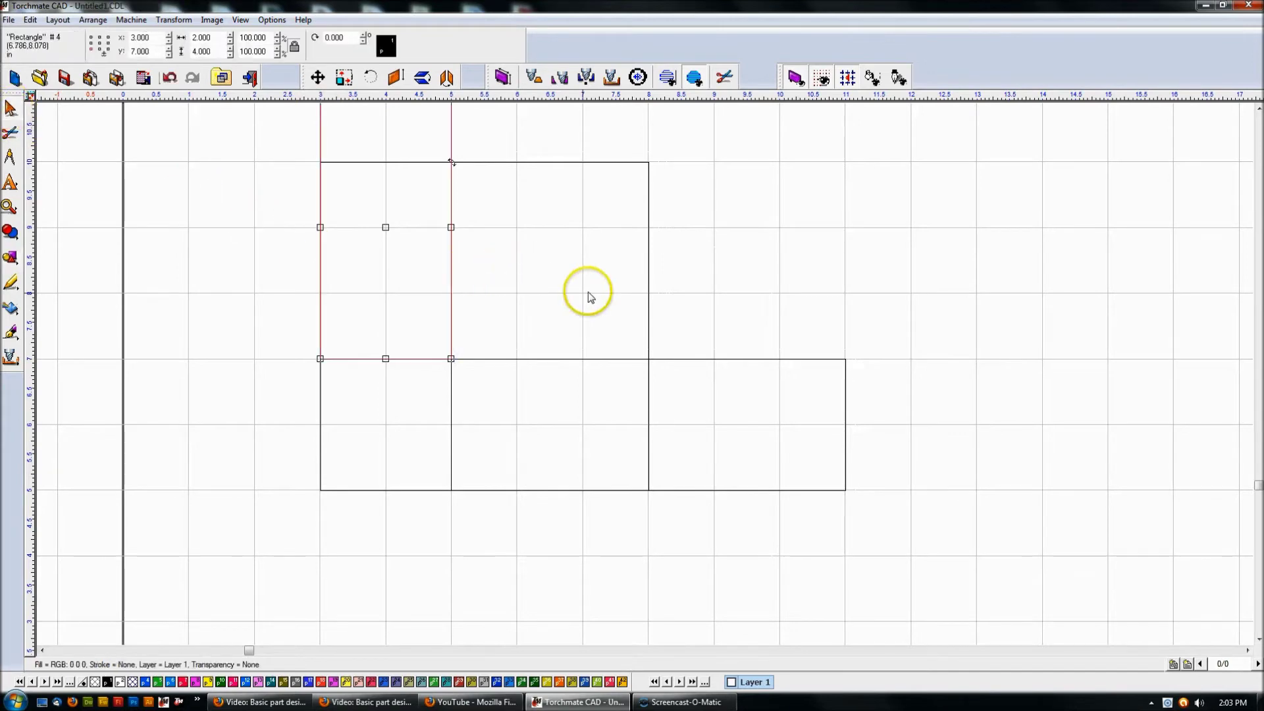
click(589, 283)
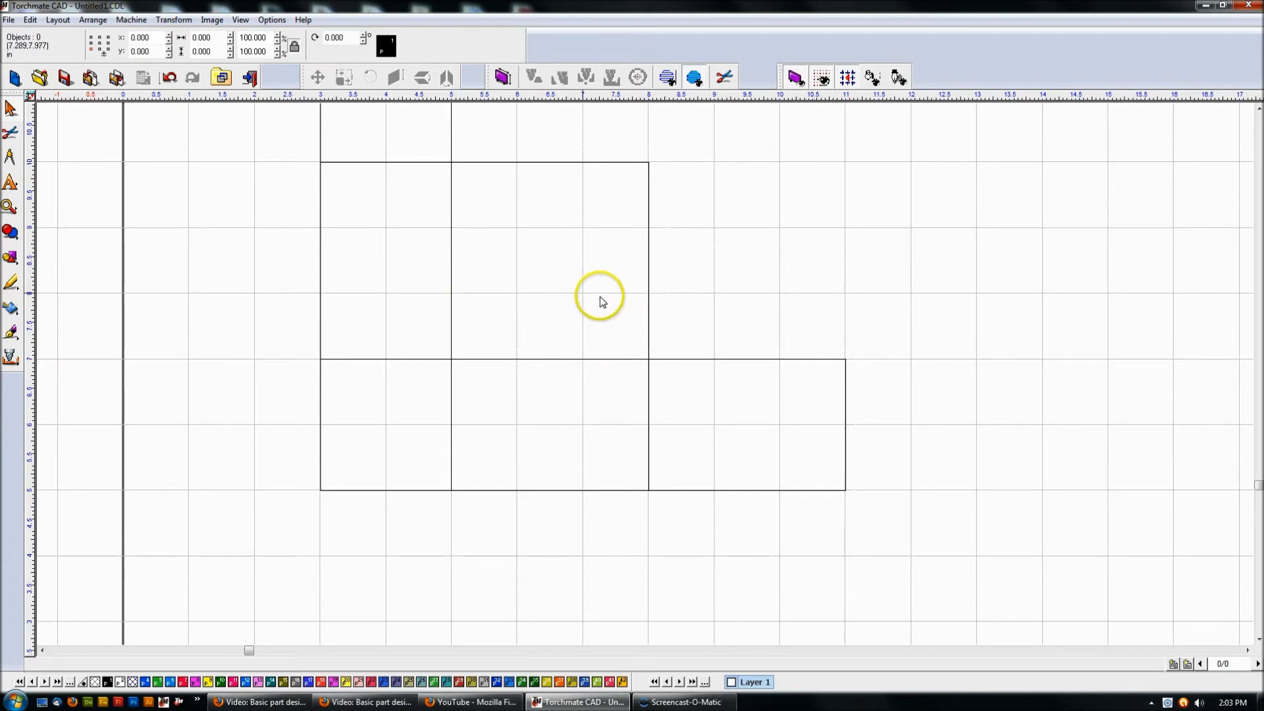
click(451, 148)
click(725, 359)
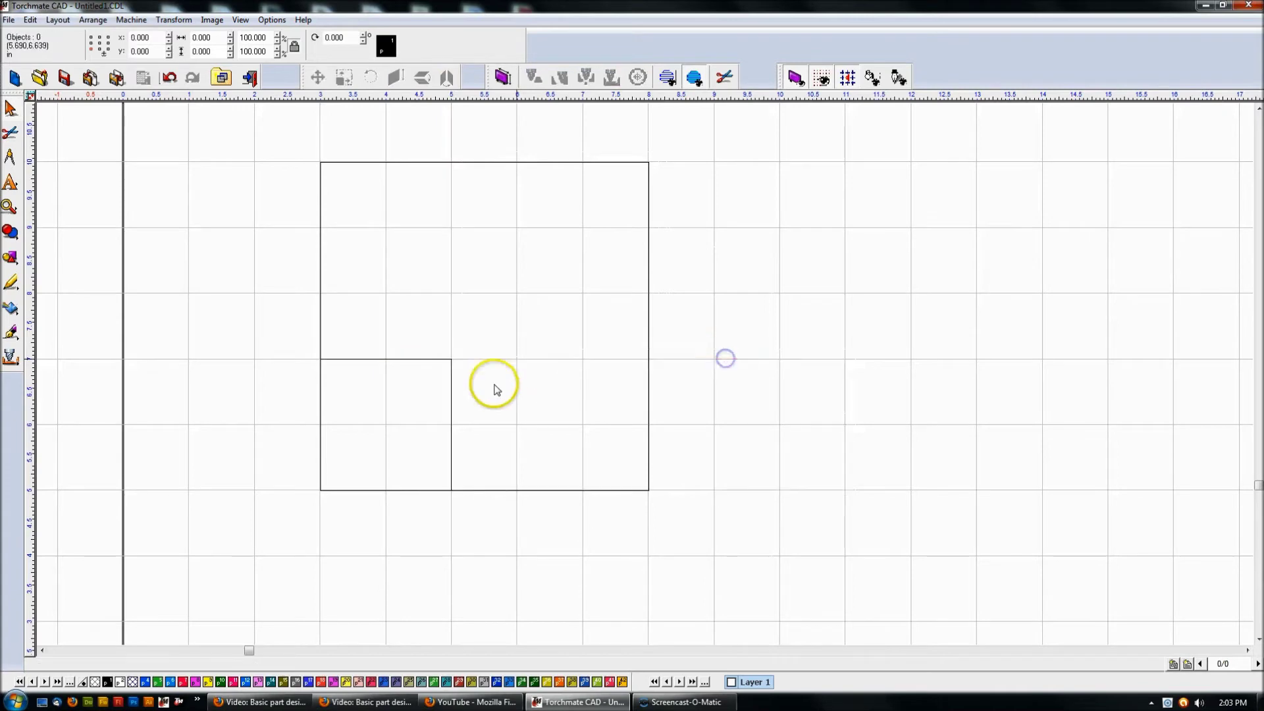
Delete the small corner square and move the 5-inch square to X 2.616, Y 4.351
click(451, 387)
key(Delete)
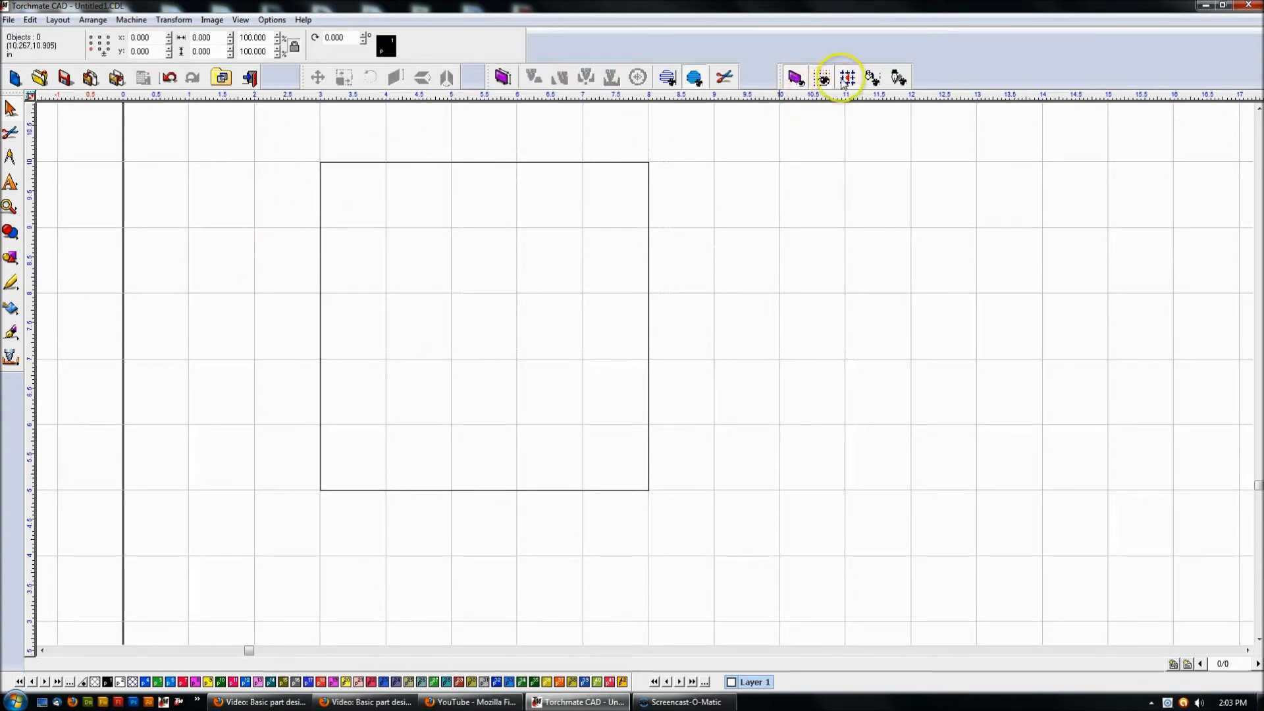
click(474, 161)
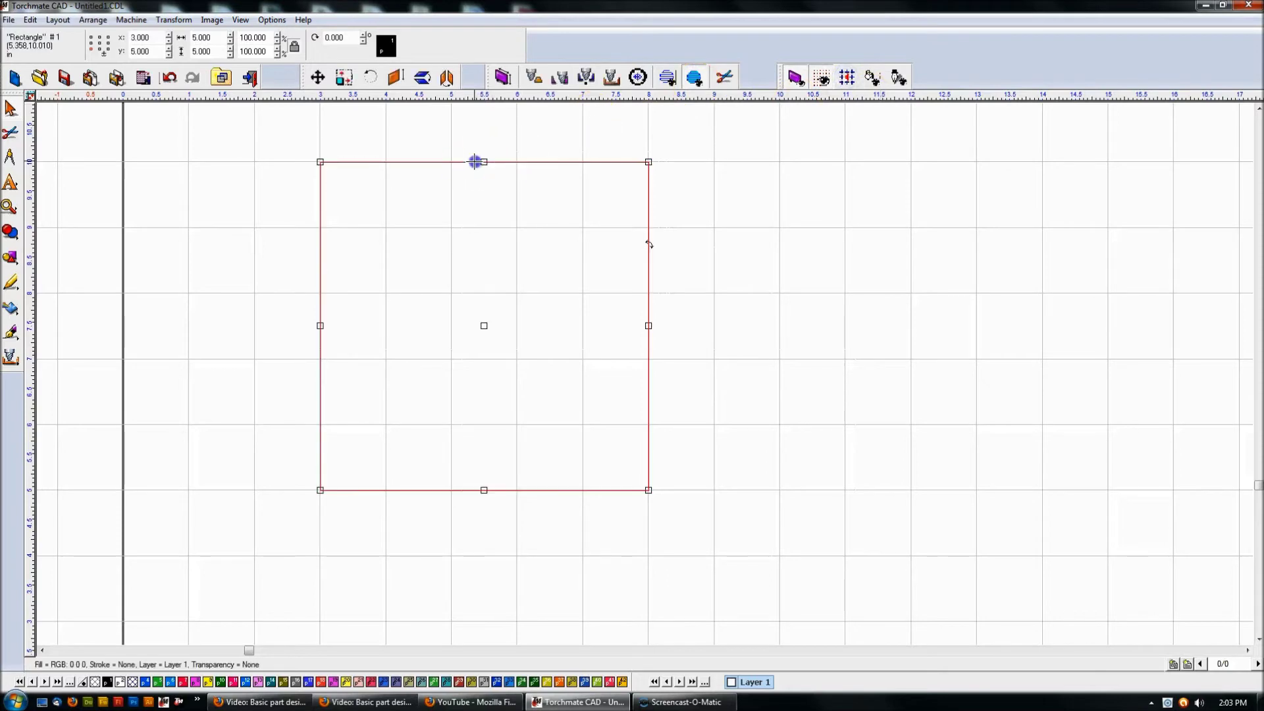
drag(485, 326, 459, 368)
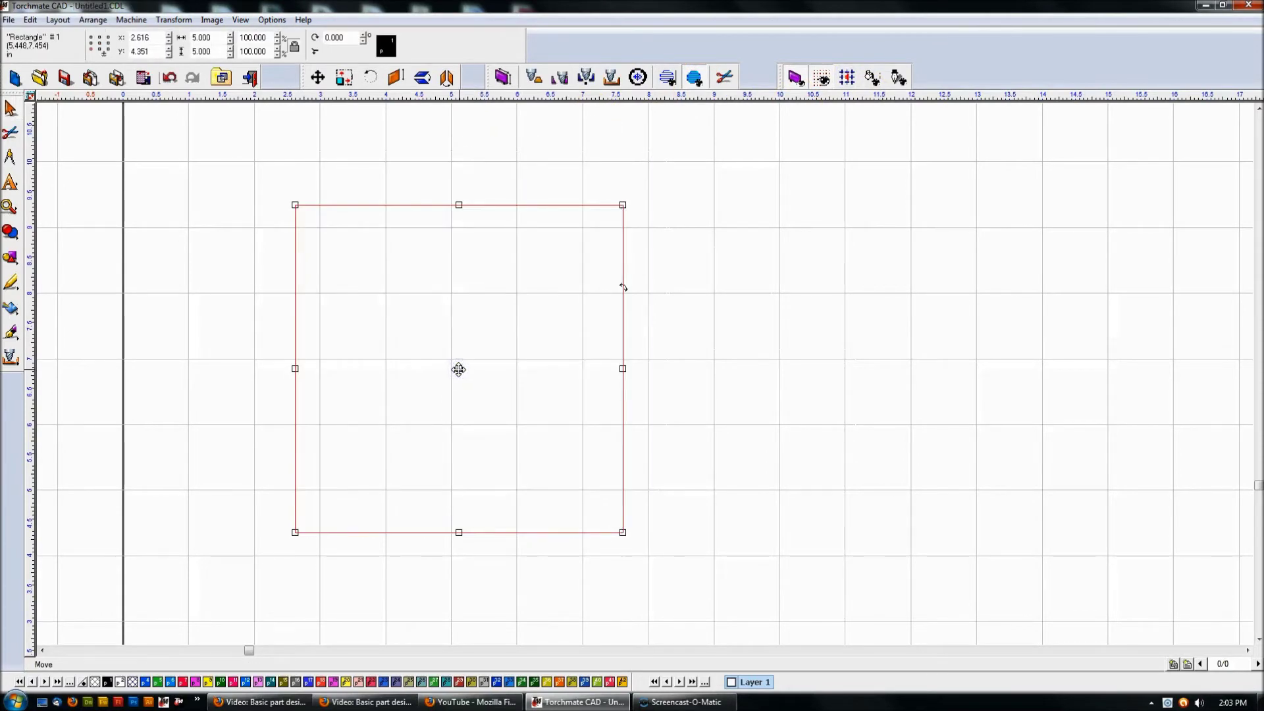
click(661, 211)
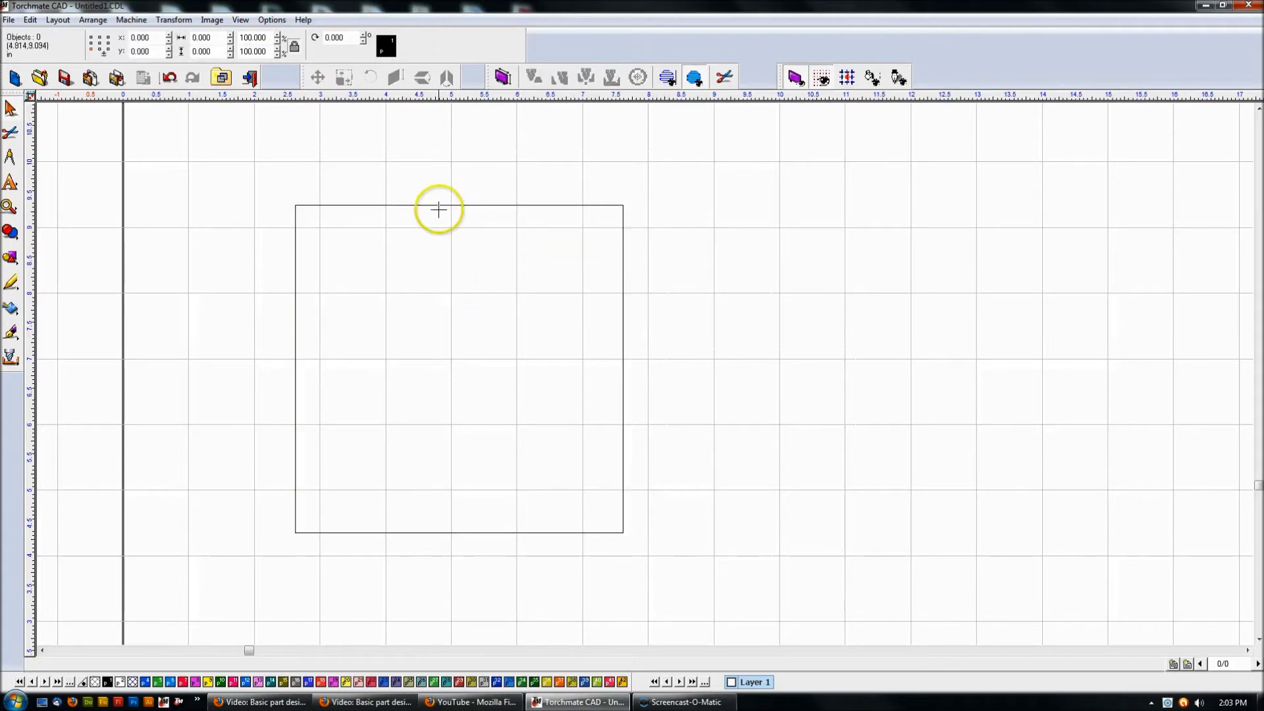
click(429, 206)
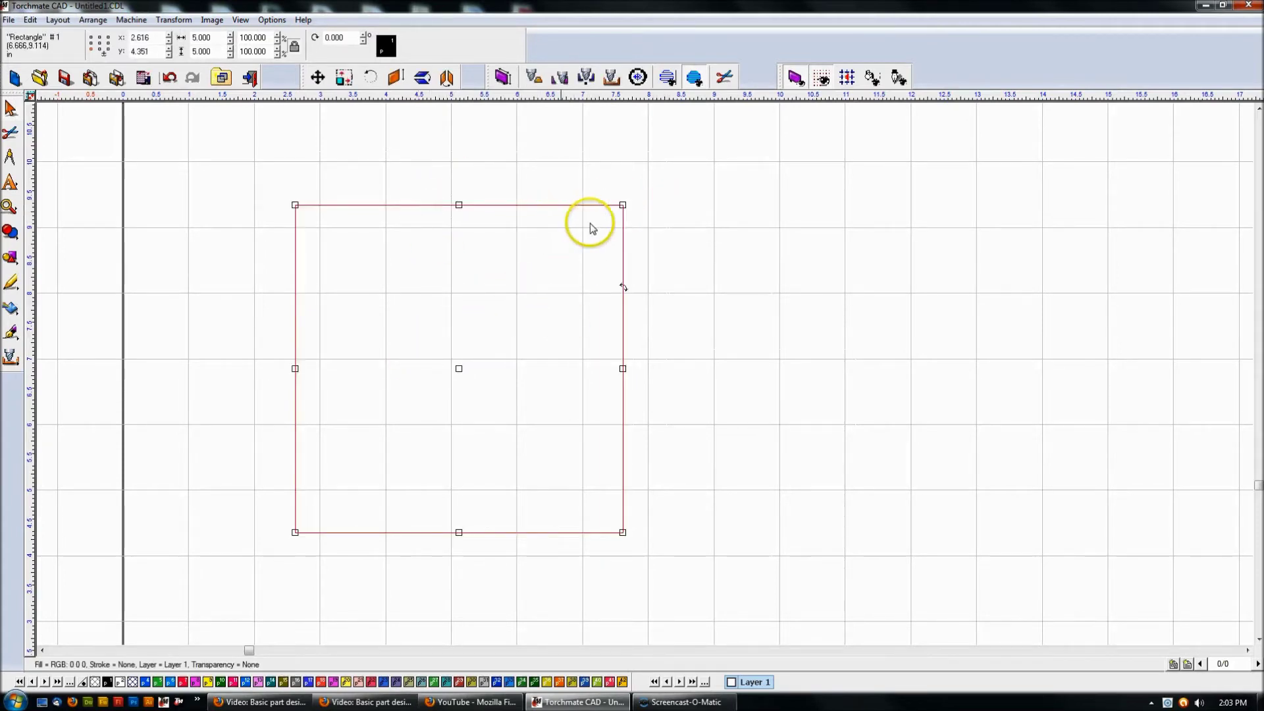
click(195, 179)
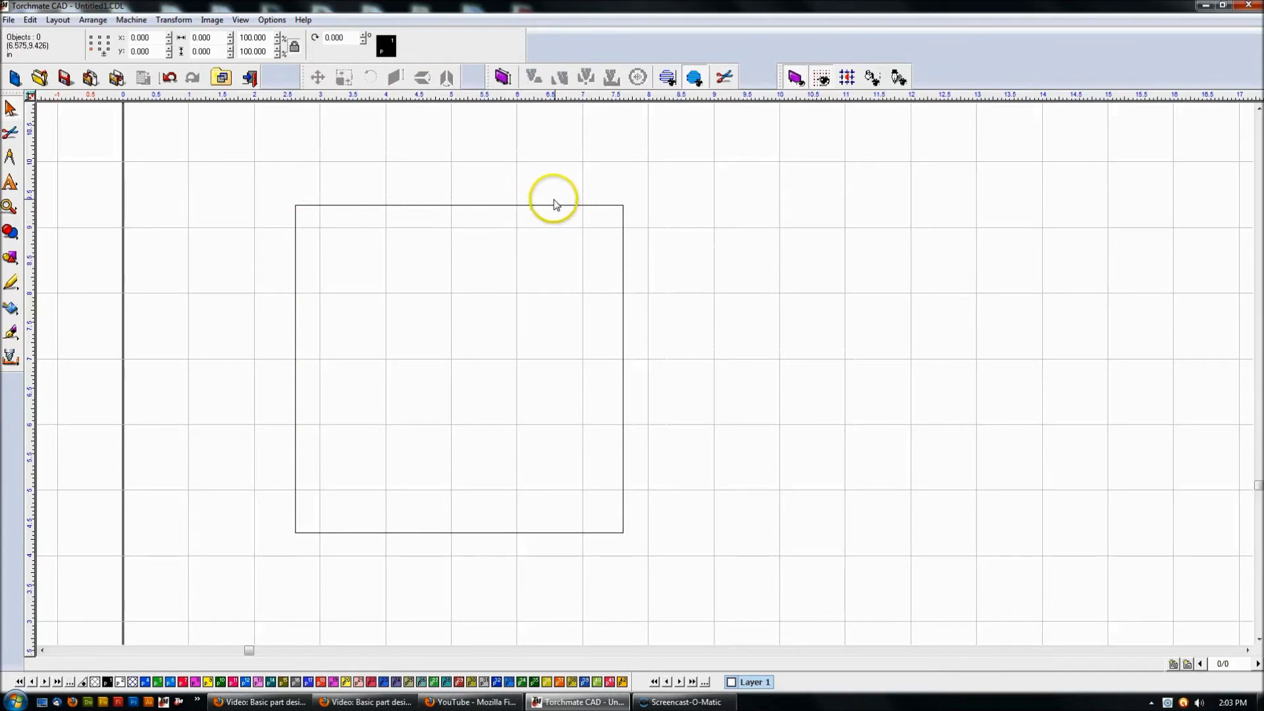
Draw a circle right of the square and size it to 0.250 diameter
click(13, 260)
click(51, 266)
drag(717, 261, 729, 271)
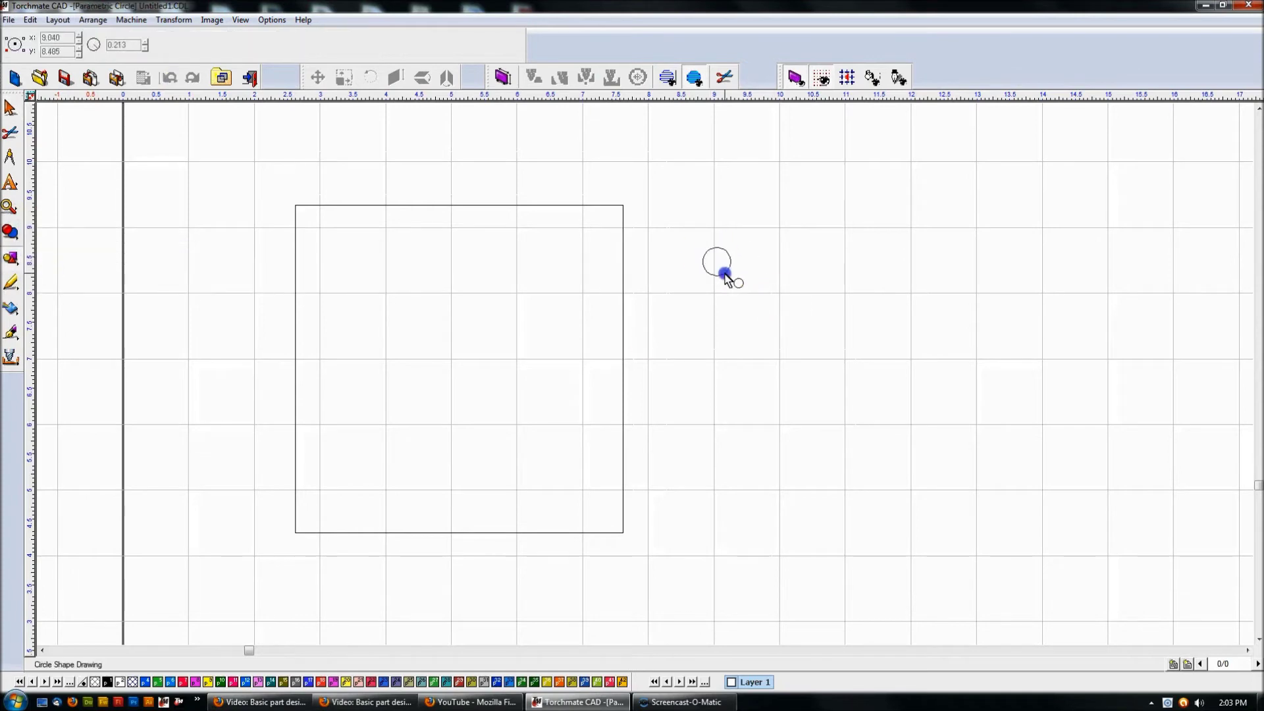
click(115, 46)
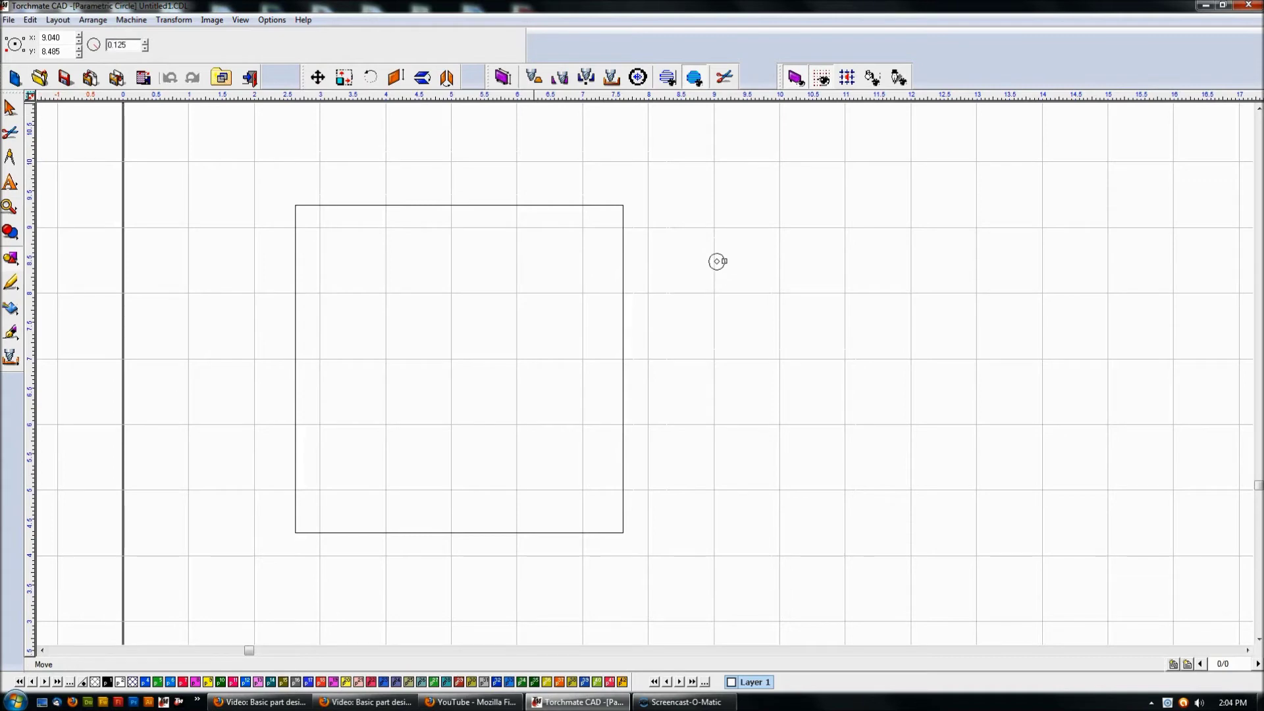
click(11, 109)
drag(671, 217, 804, 362)
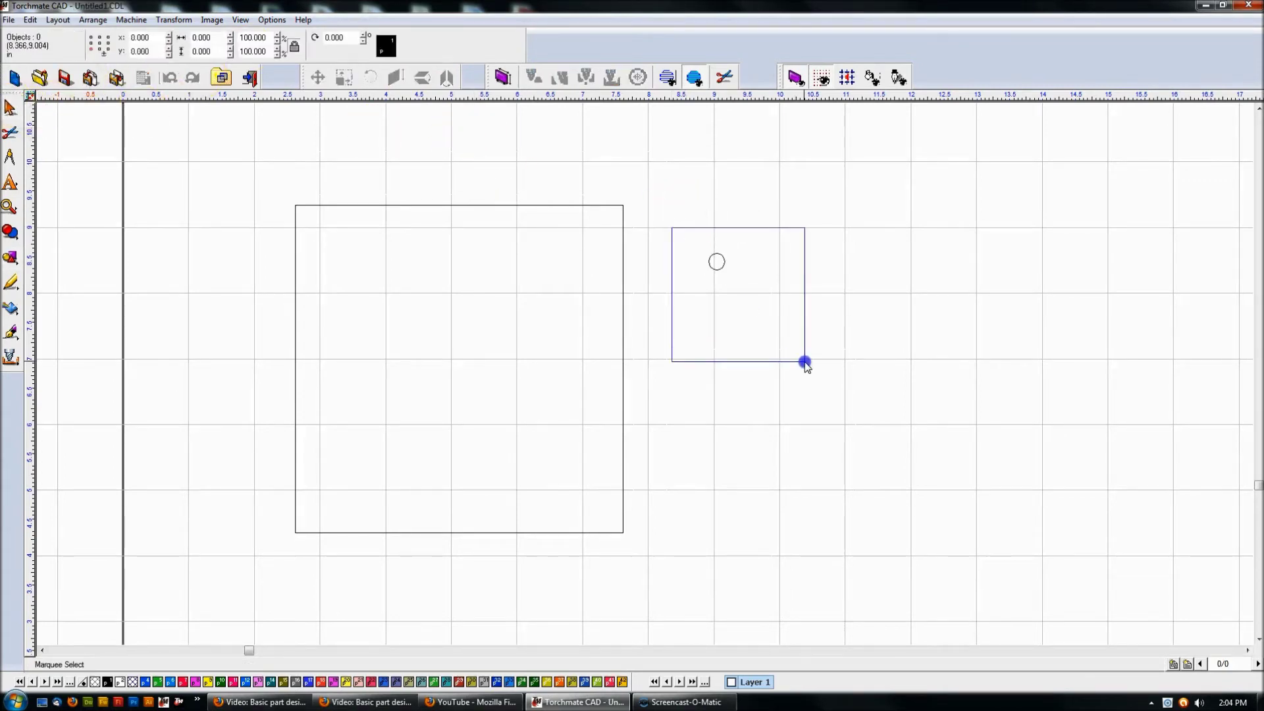
click(212, 40)
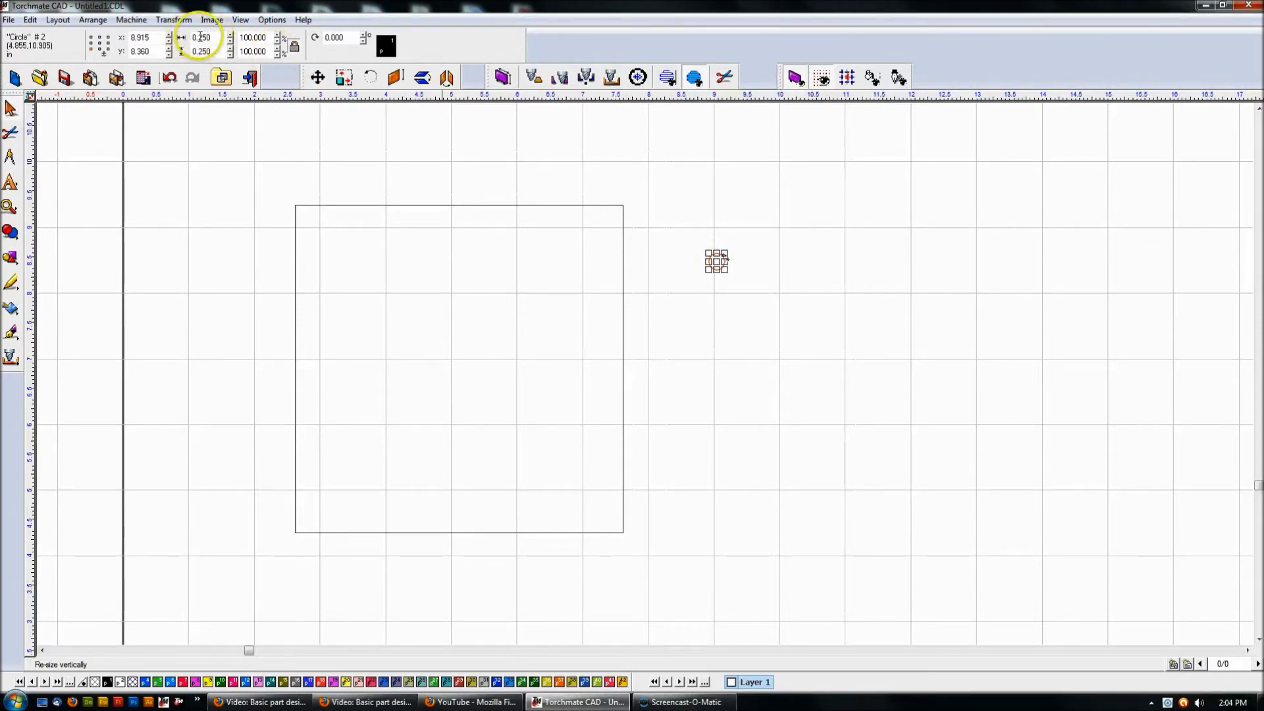
click(681, 205)
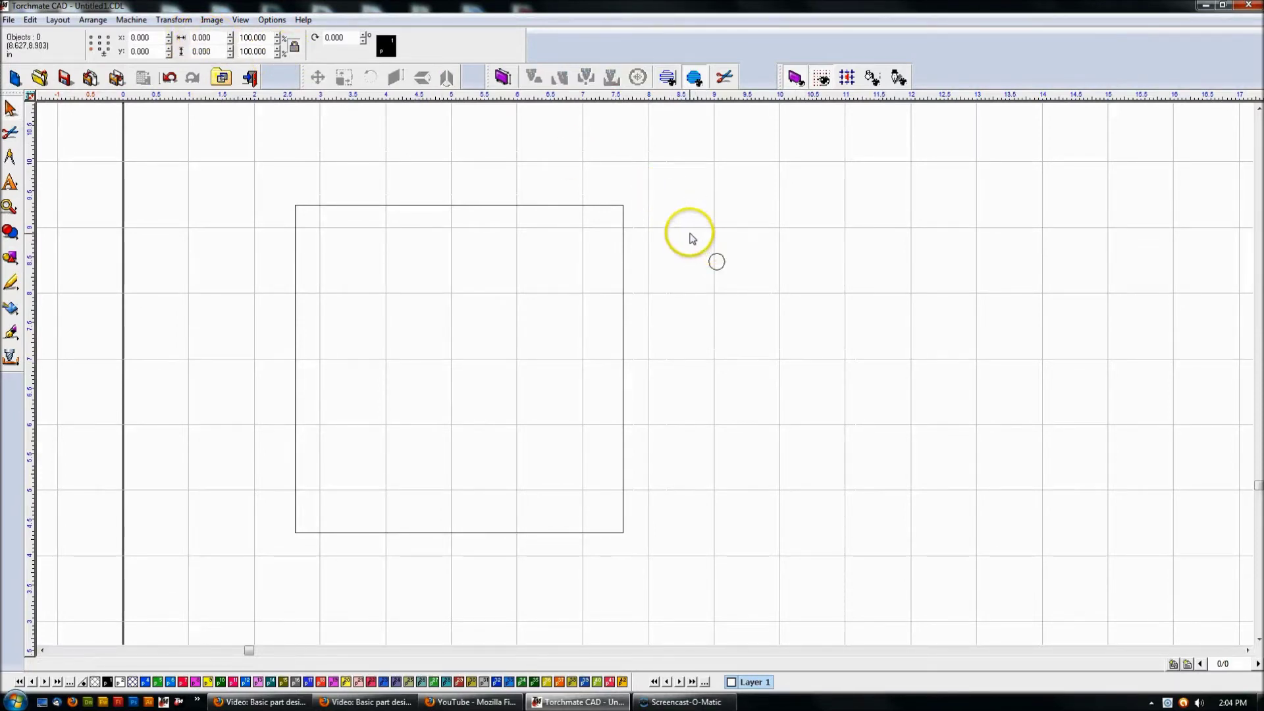
Copy the circle beside itself, then duplicate the pair below to form four circles
drag(680, 230, 788, 203)
click(814, 264)
drag(658, 211, 894, 324)
key(ctrl+r)
drag(831, 195, 773, 393)
click(856, 330)
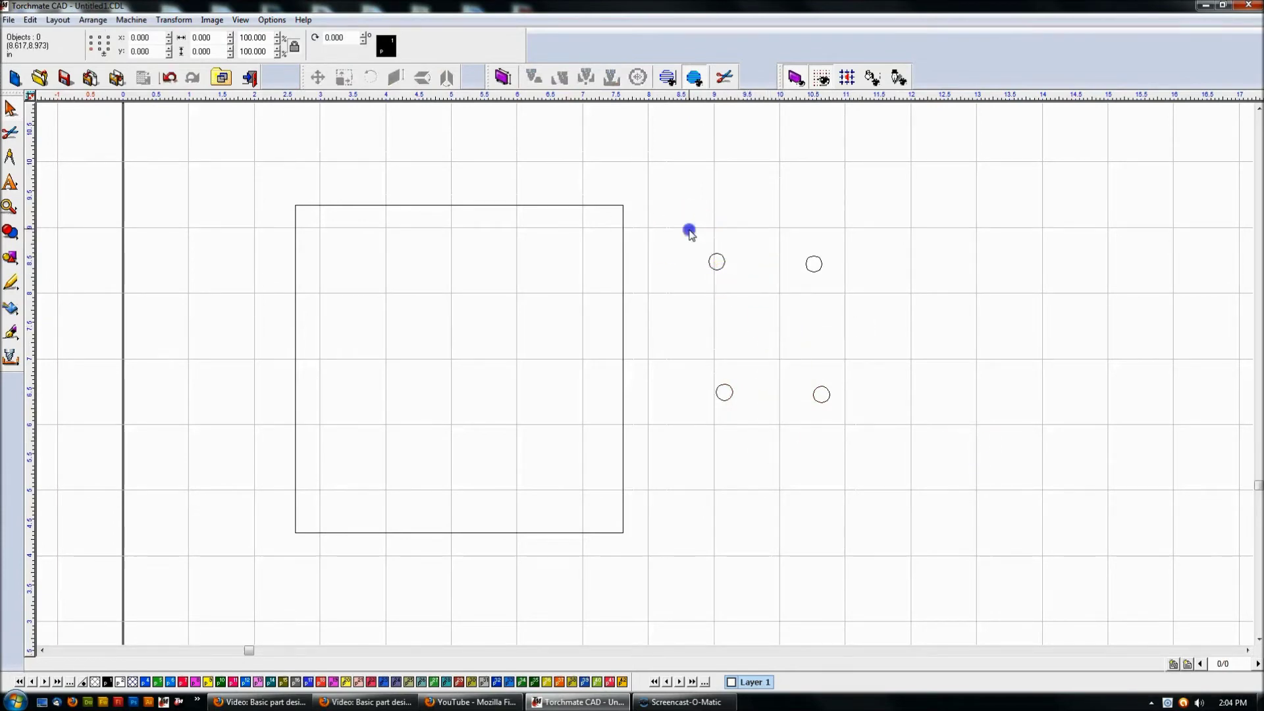
drag(692, 236, 735, 284)
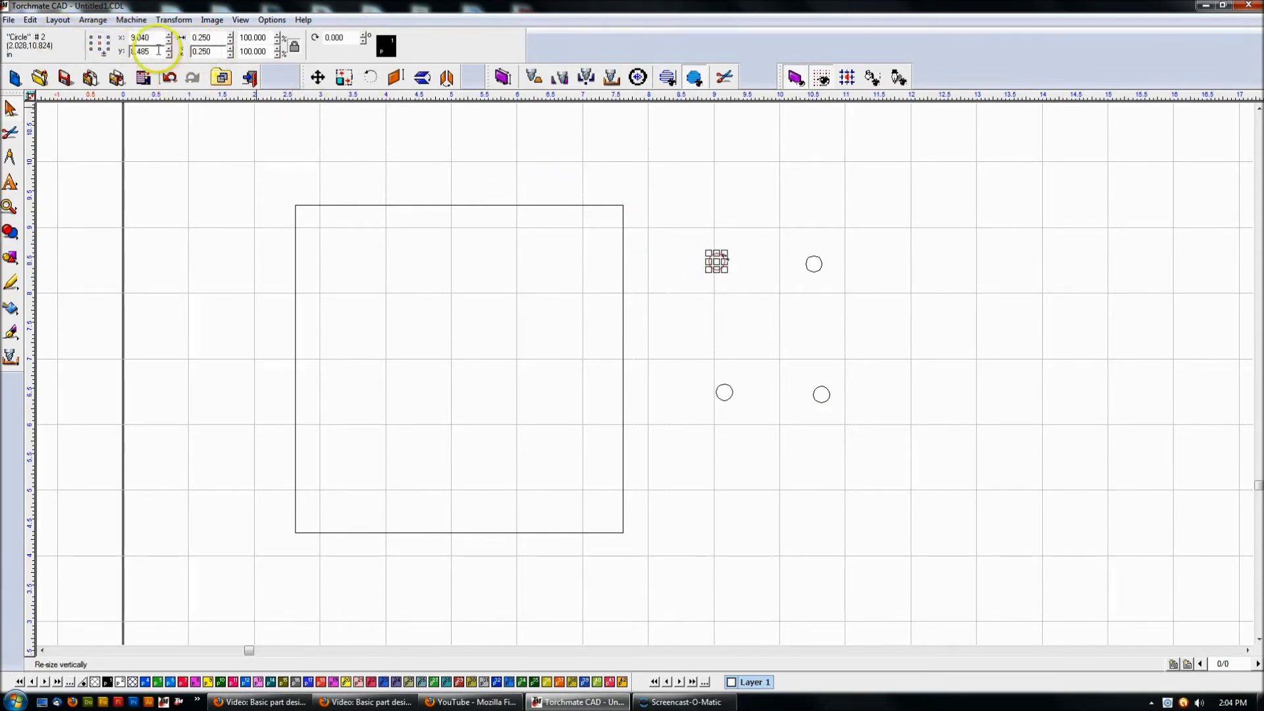
Move the top-right circle to X 10.540
click(725, 258)
click(761, 266)
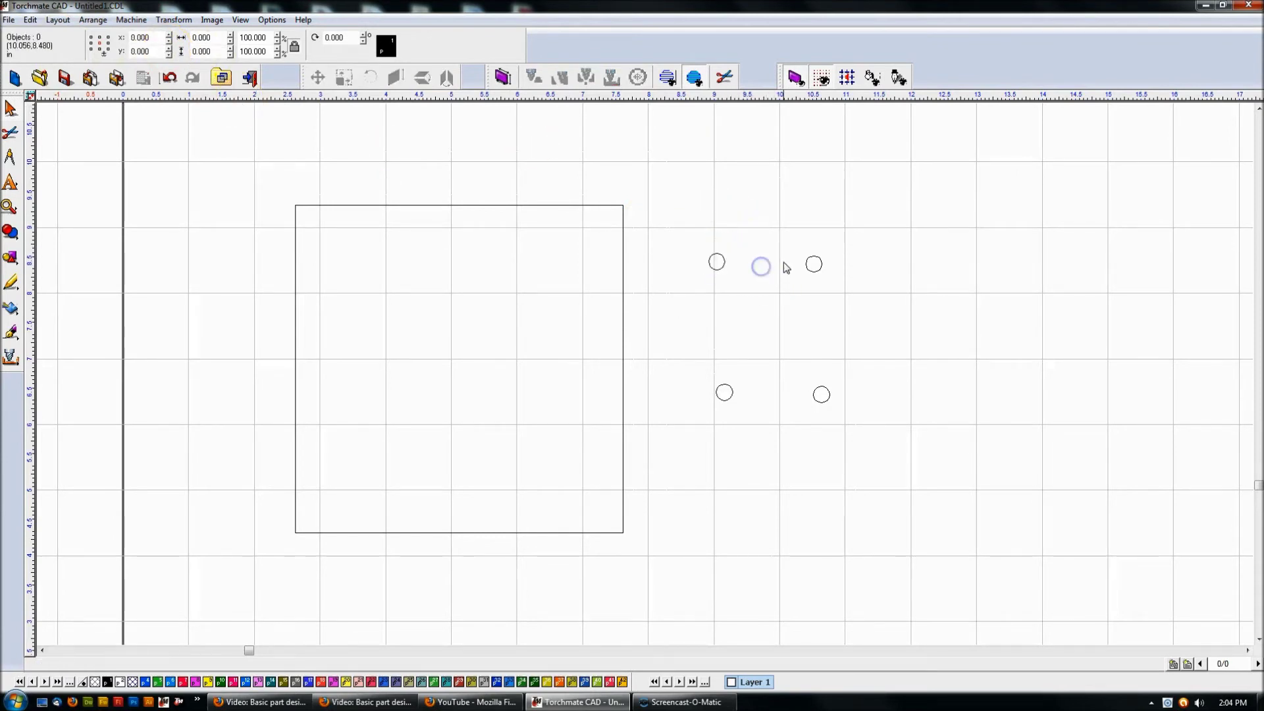
drag(850, 290, 850, 288)
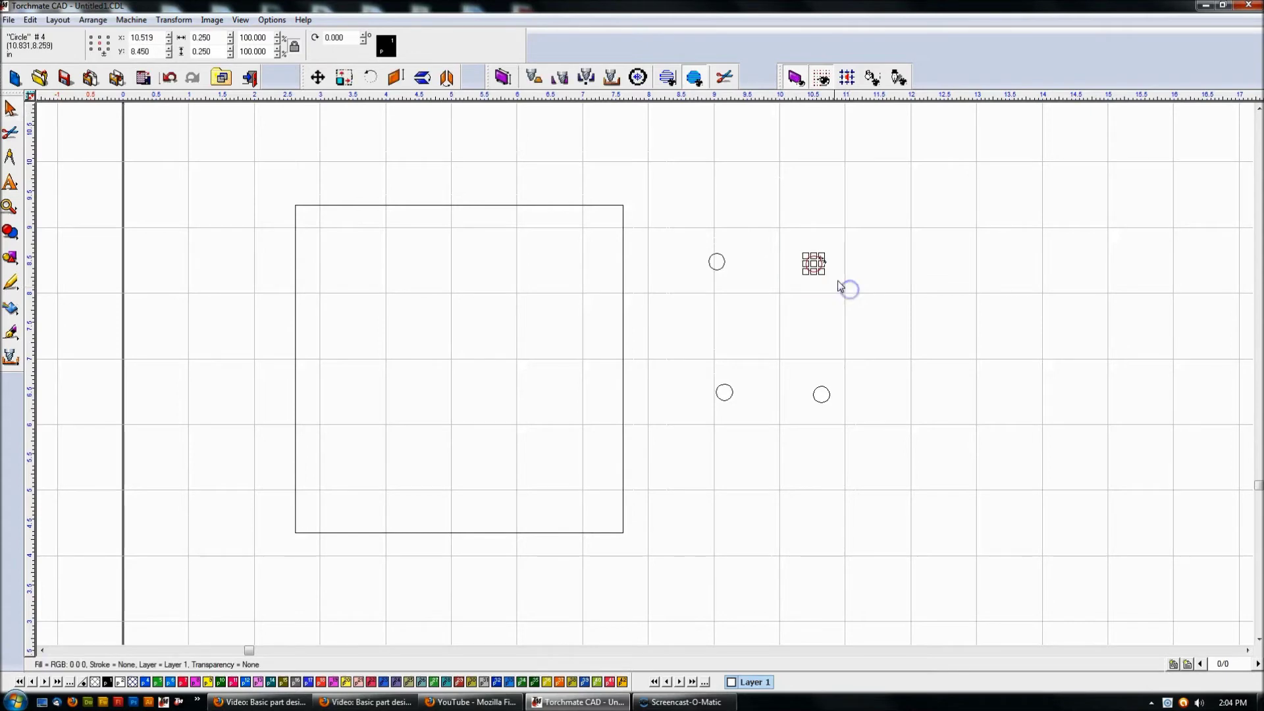
click(737, 264)
click(717, 262)
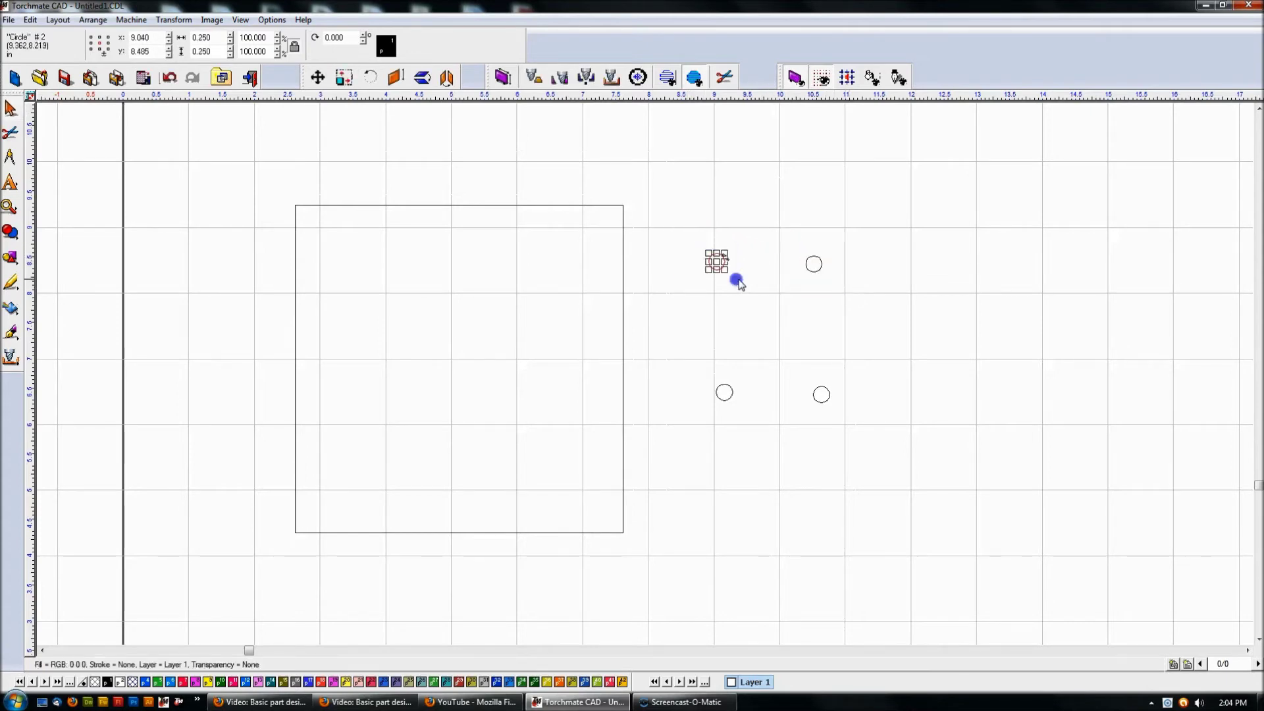
click(814, 264)
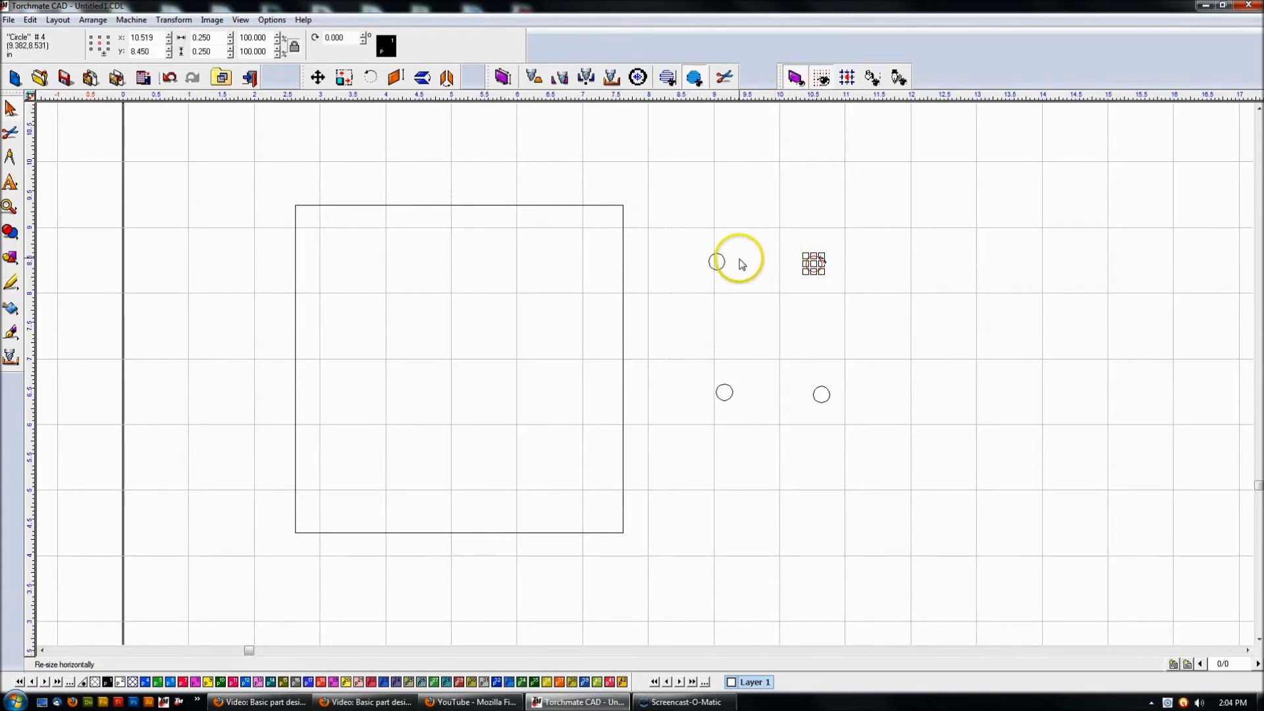
click(717, 262)
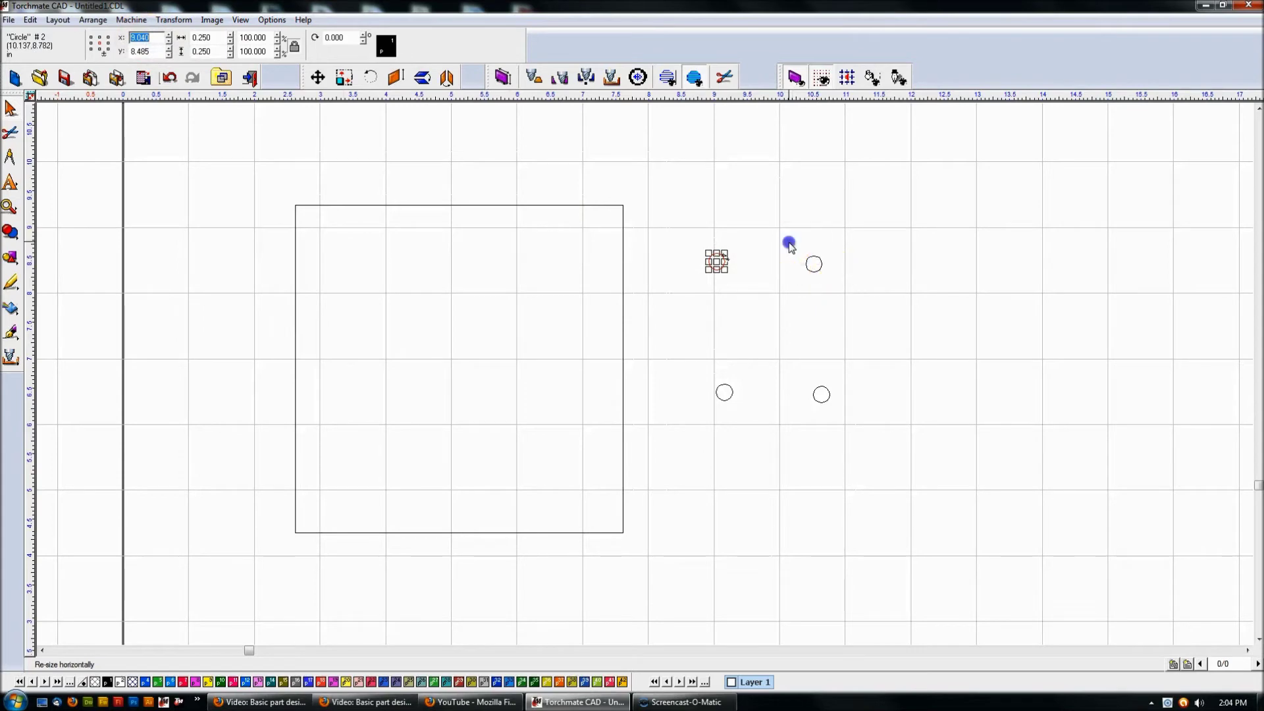
drag(790, 245, 855, 307)
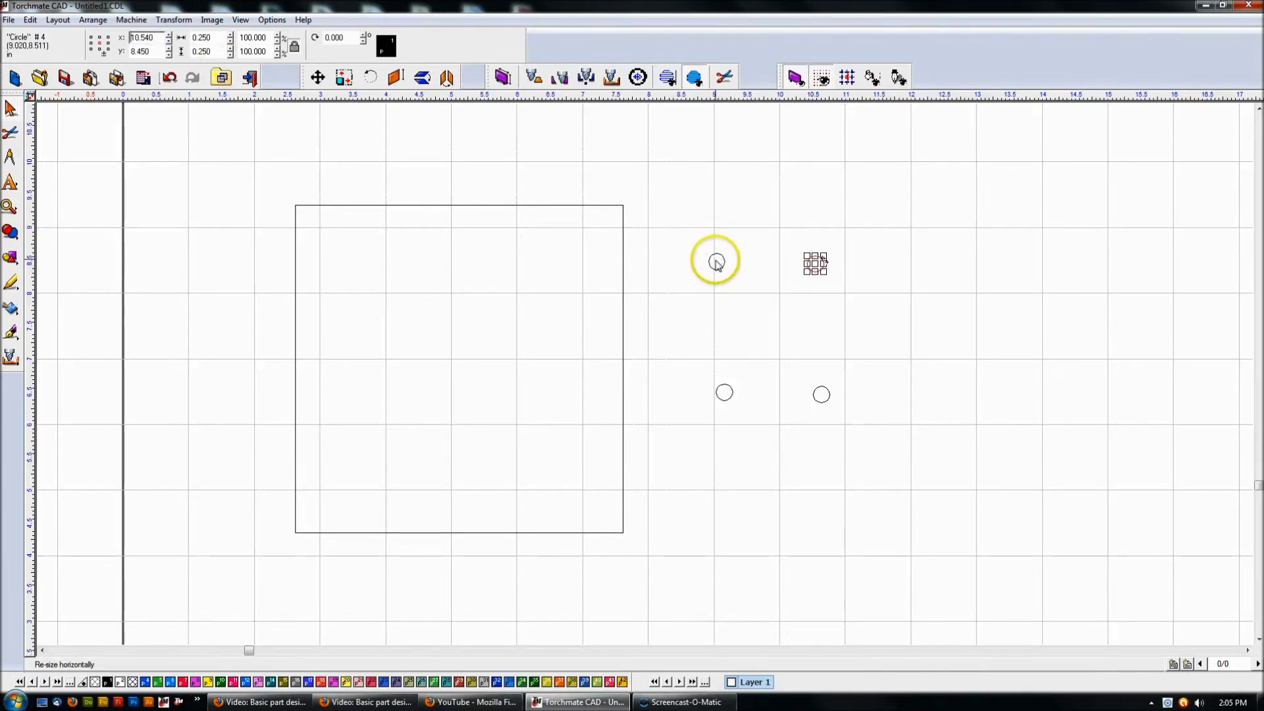
click(677, 207)
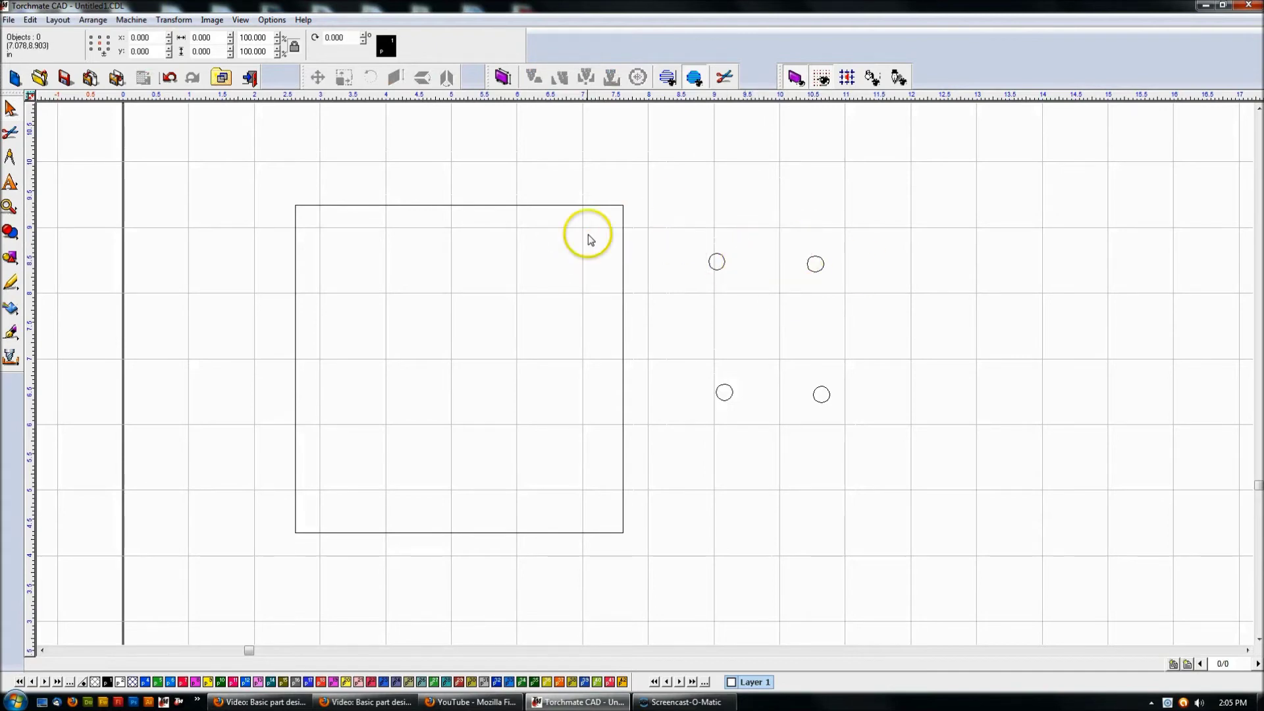
click(770, 237)
Select both top circles and bring up the Layout menu
drag(674, 229, 761, 297)
click(814, 262)
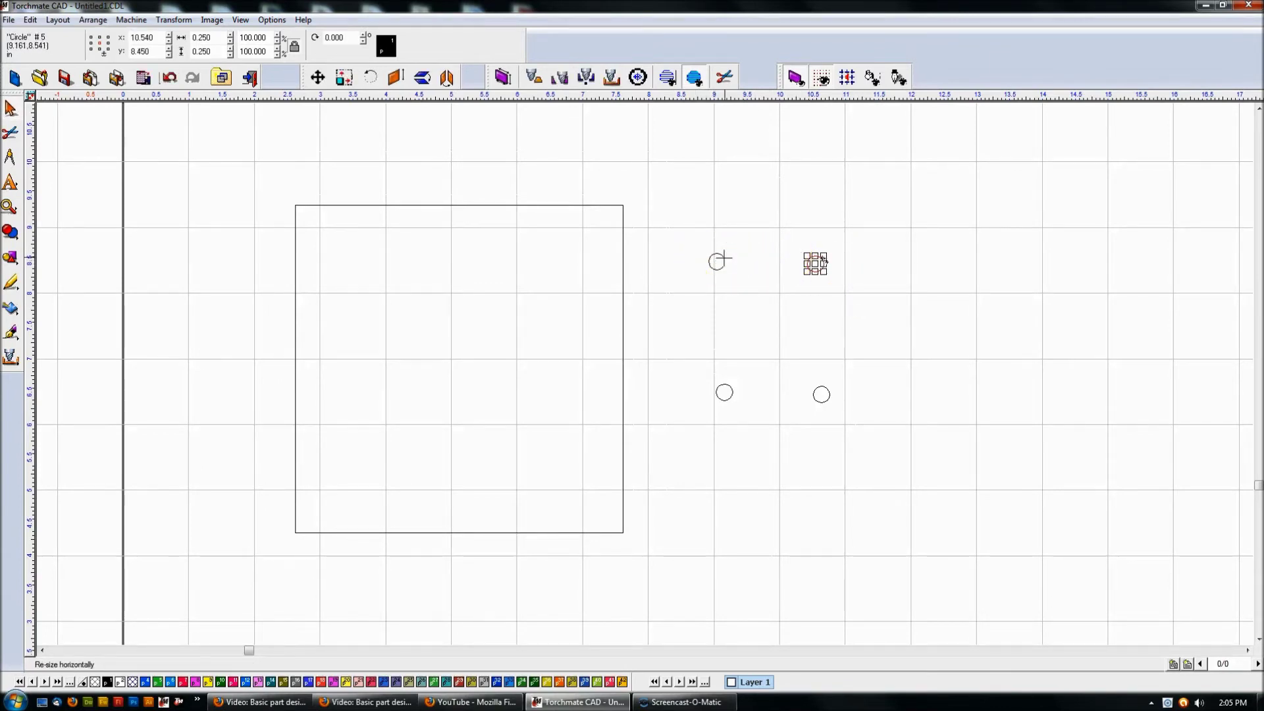
shift+click(718, 261)
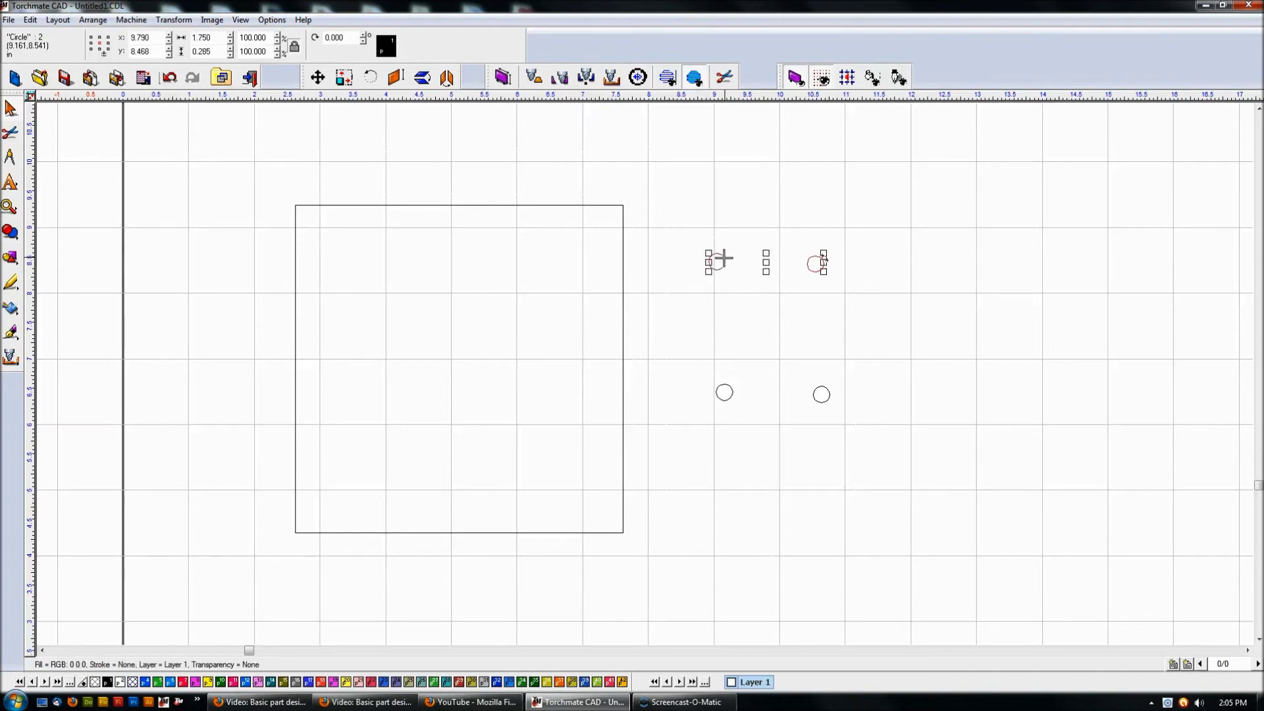
scroll(484, 218, up, 1)
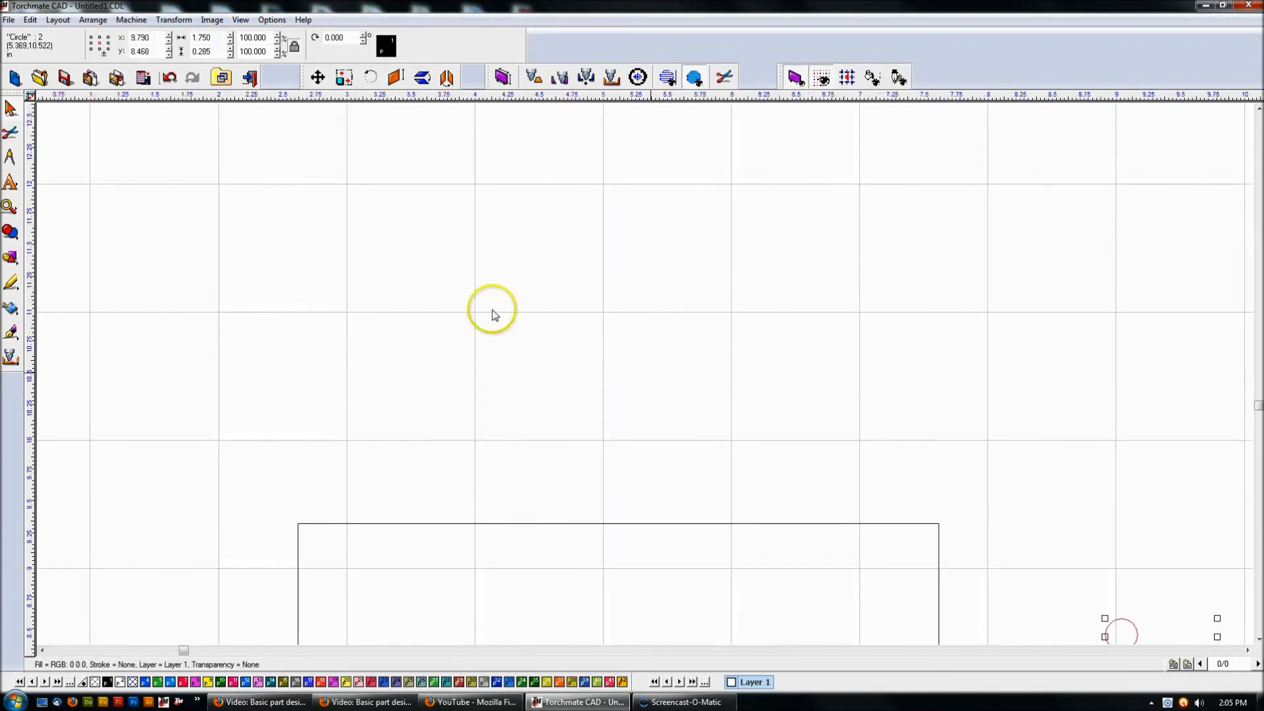
scroll(615, 339, down, 3)
scroll(779, 437, up, 2)
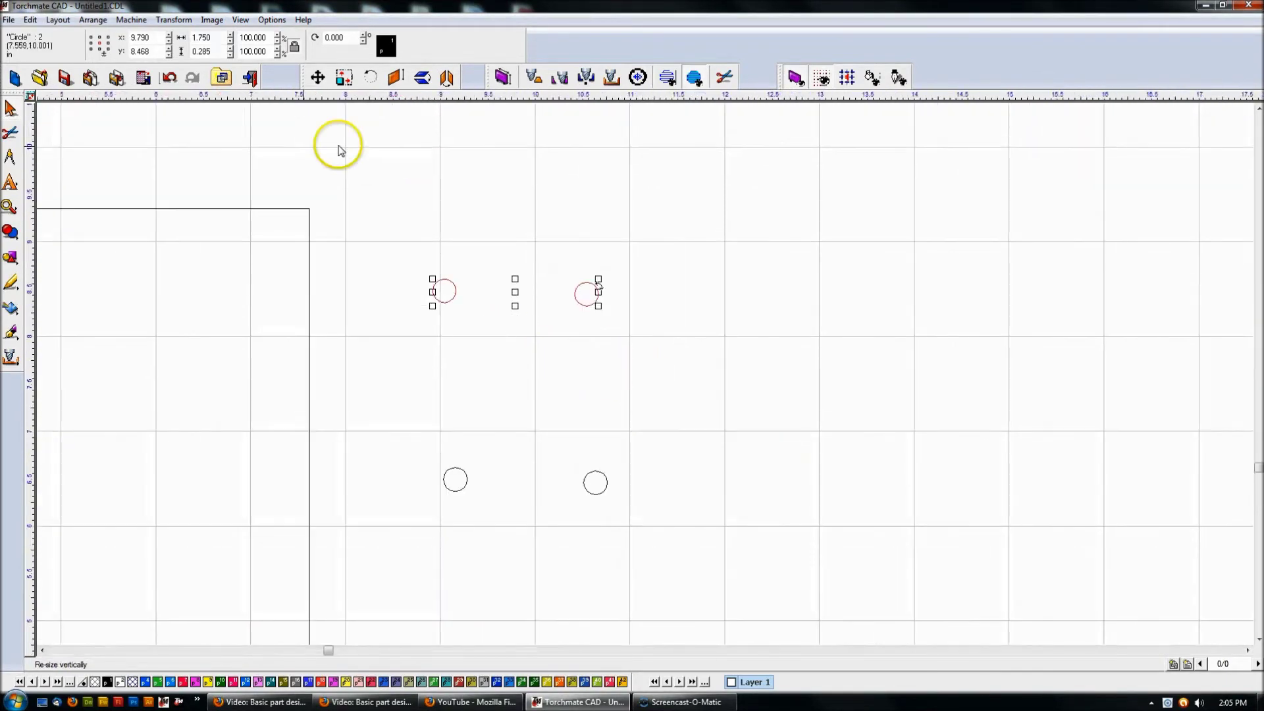
click(54, 19)
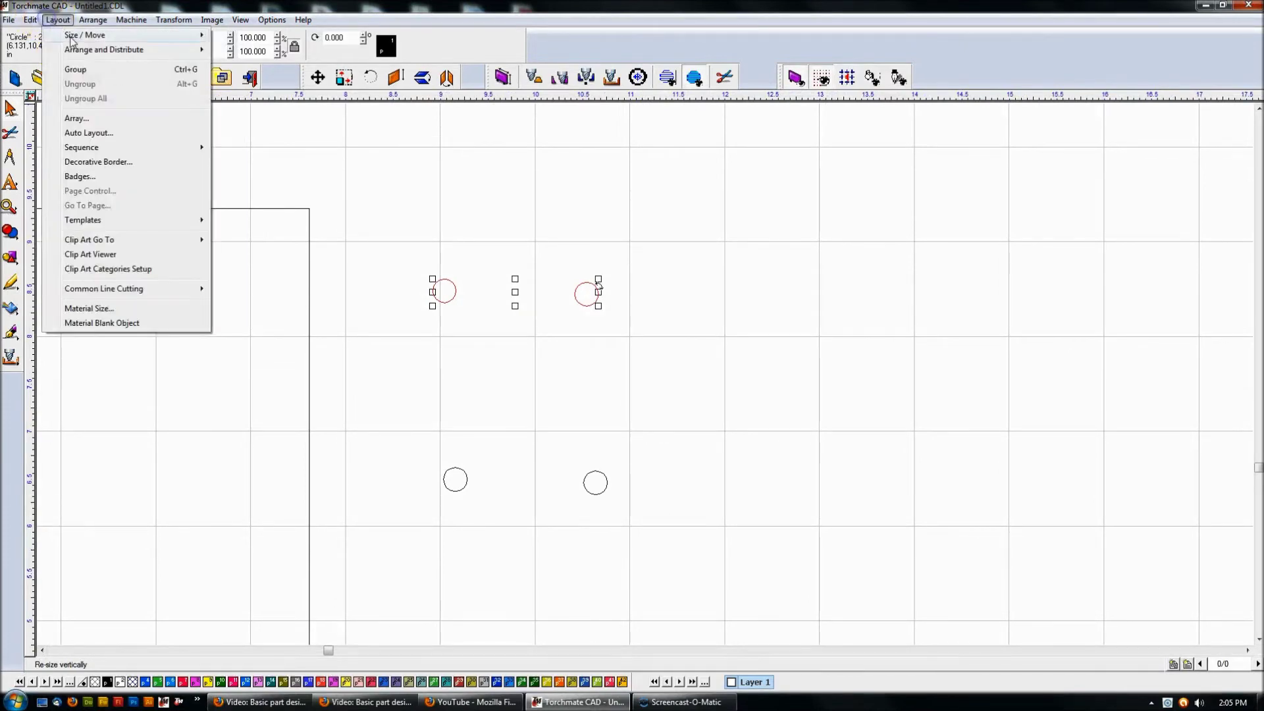
Center the two top circles vertically on each other with Alignment, then deselect
mouse_move(66, 48)
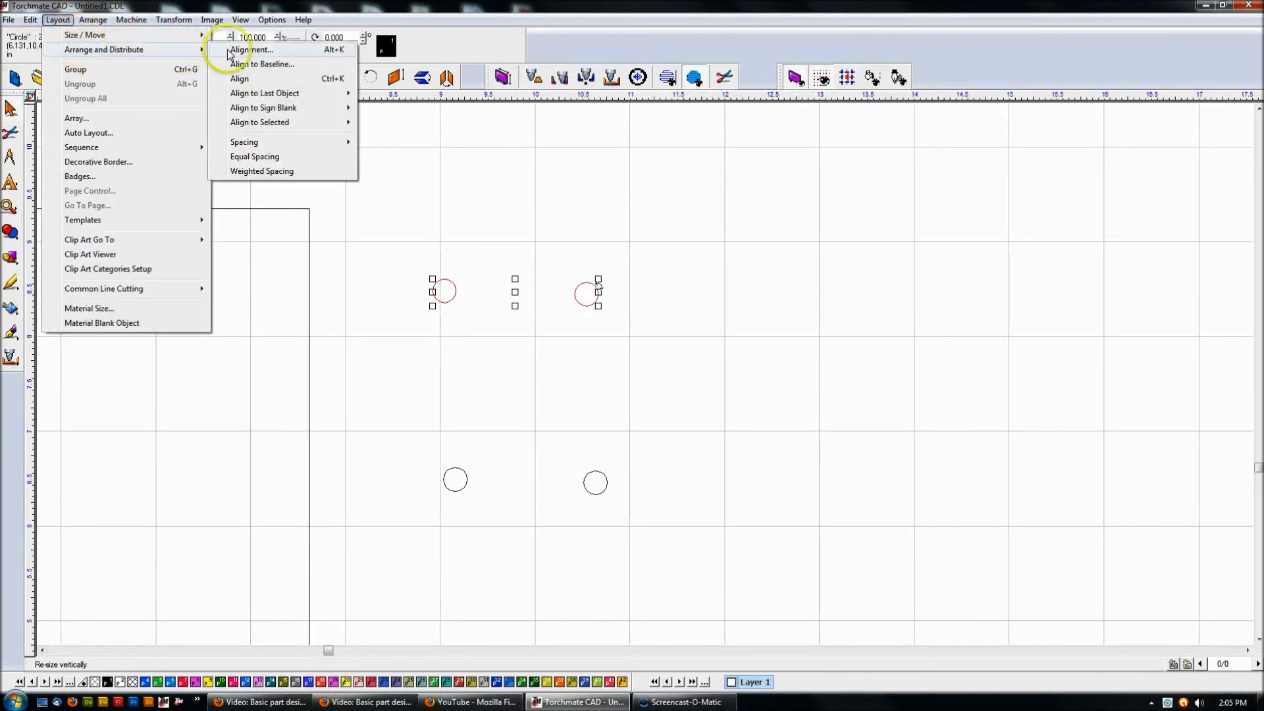
click(252, 50)
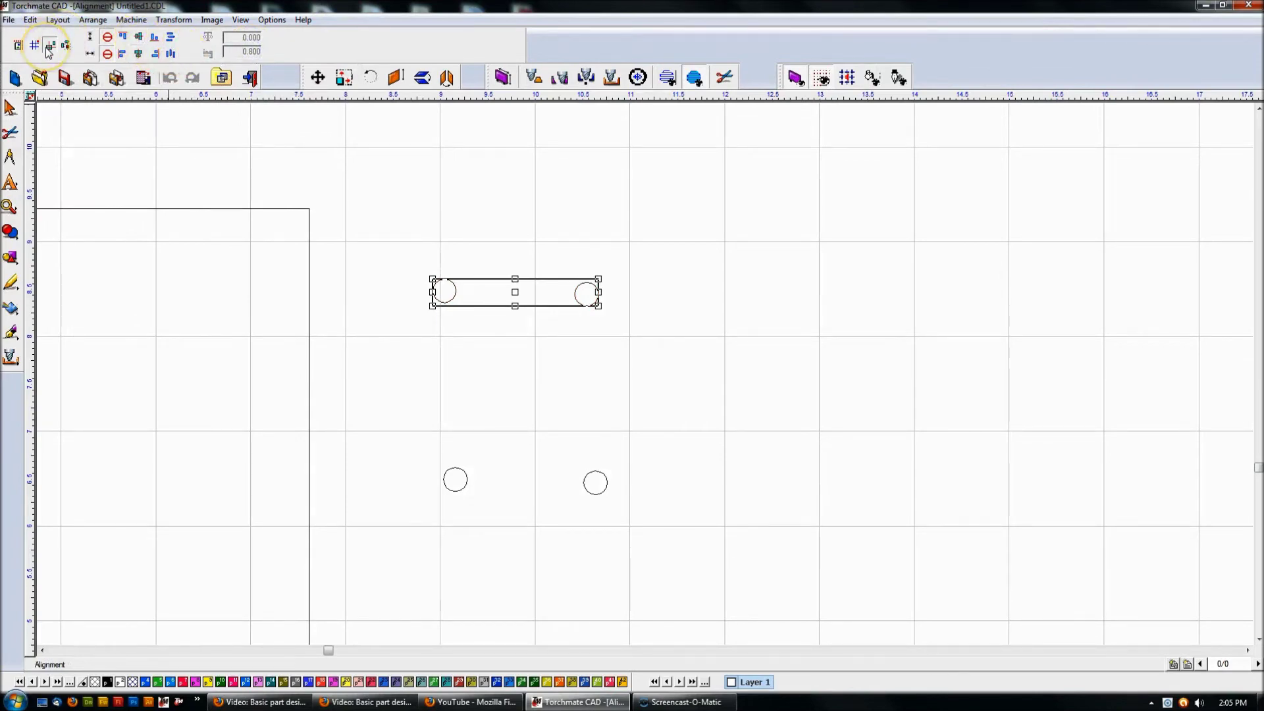
click(138, 38)
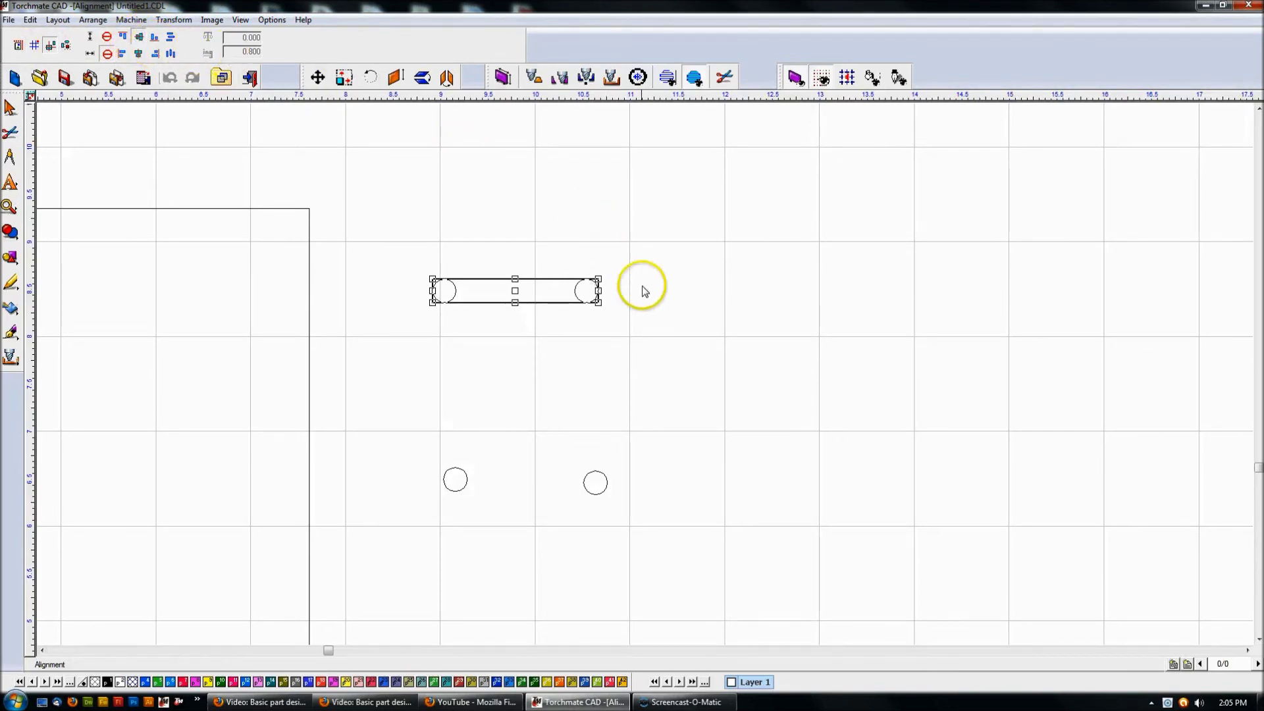
click(637, 312)
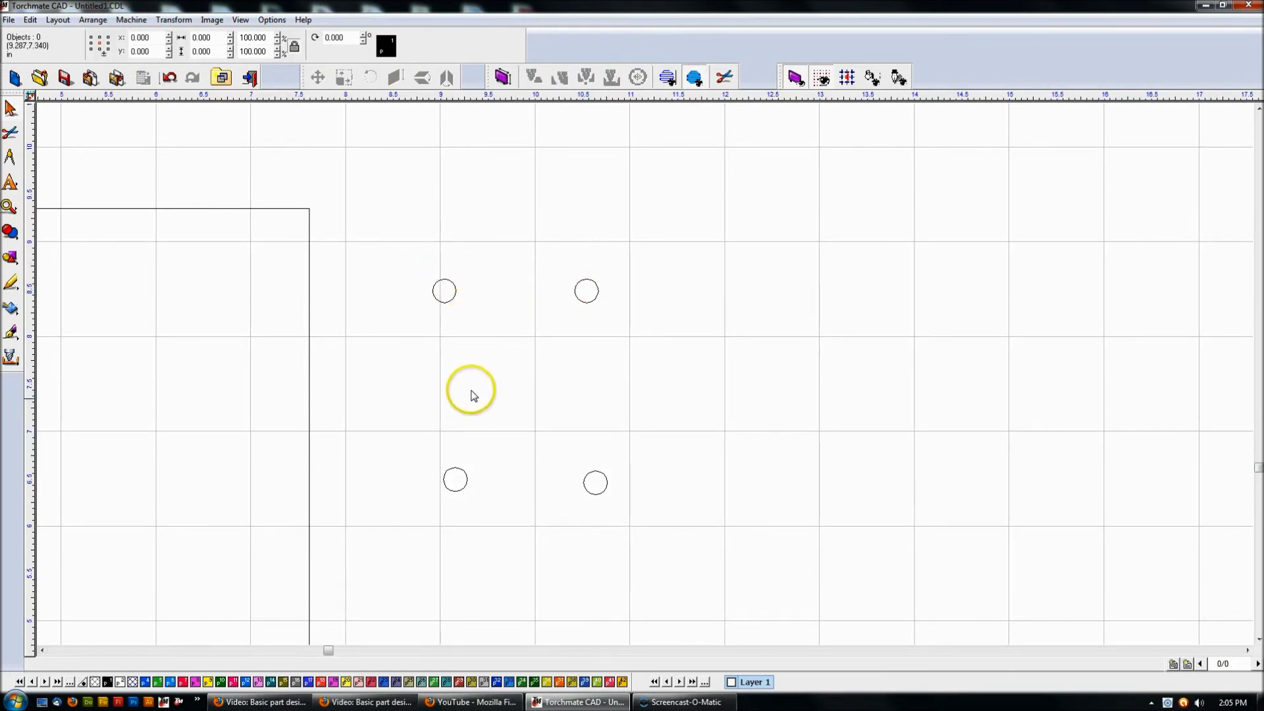
Align the two left circles into a single column
drag(415, 259, 507, 360)
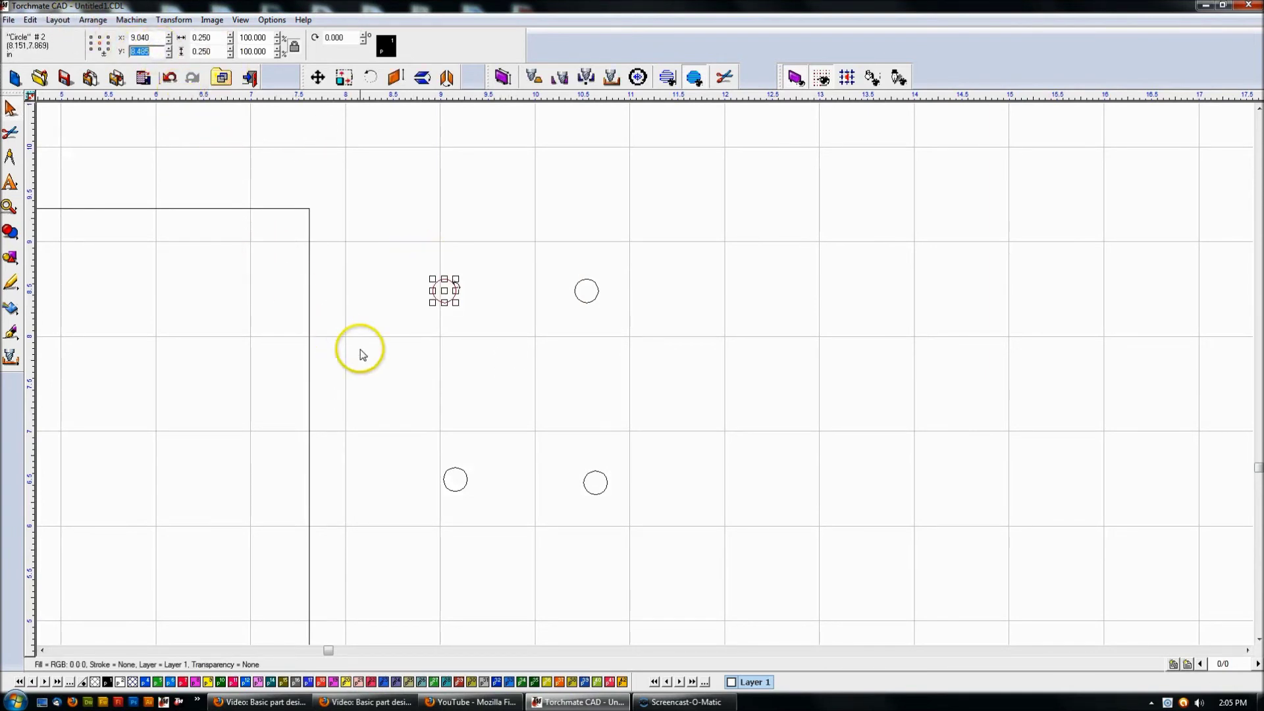
drag(399, 419, 529, 594)
click(157, 51)
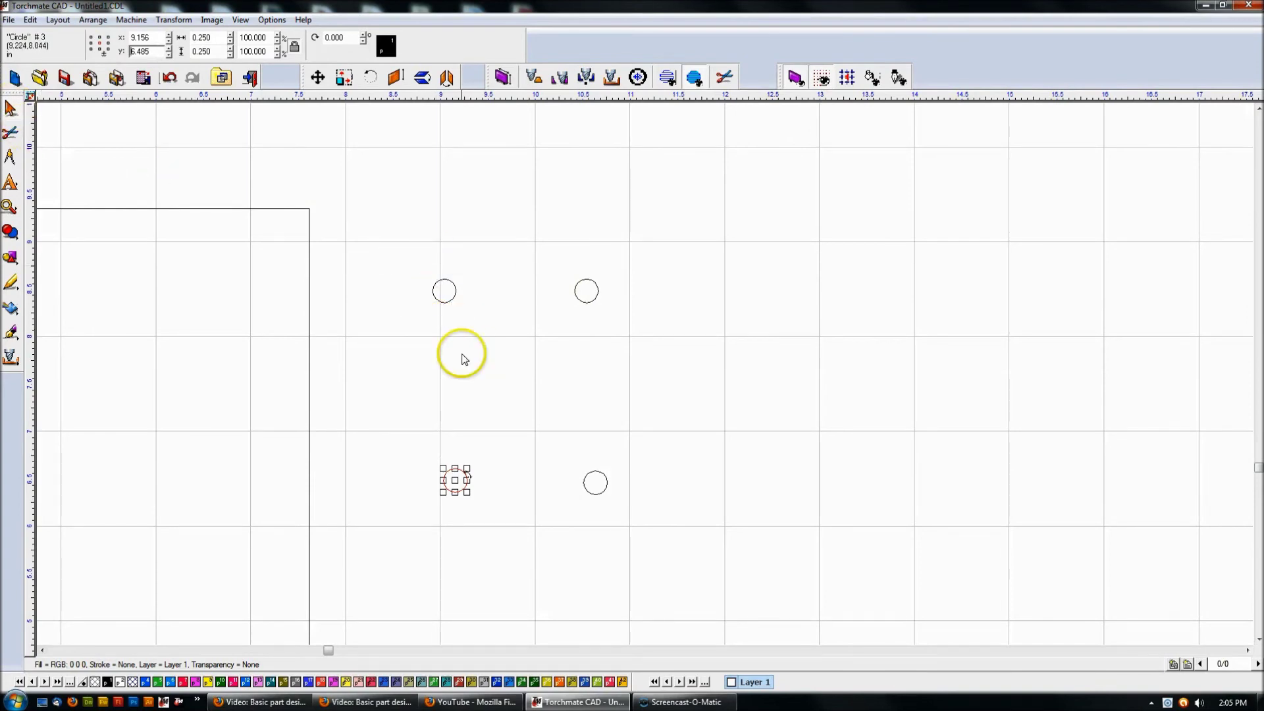
click(528, 482)
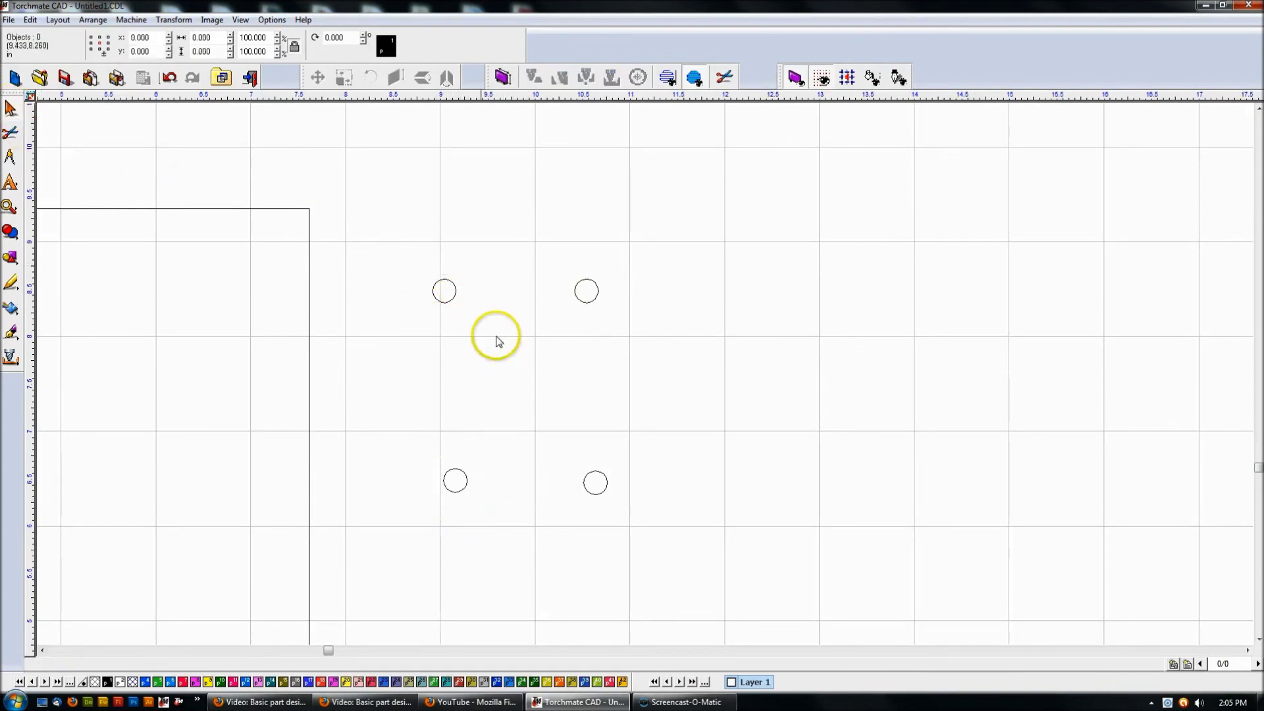
drag(413, 442, 522, 558)
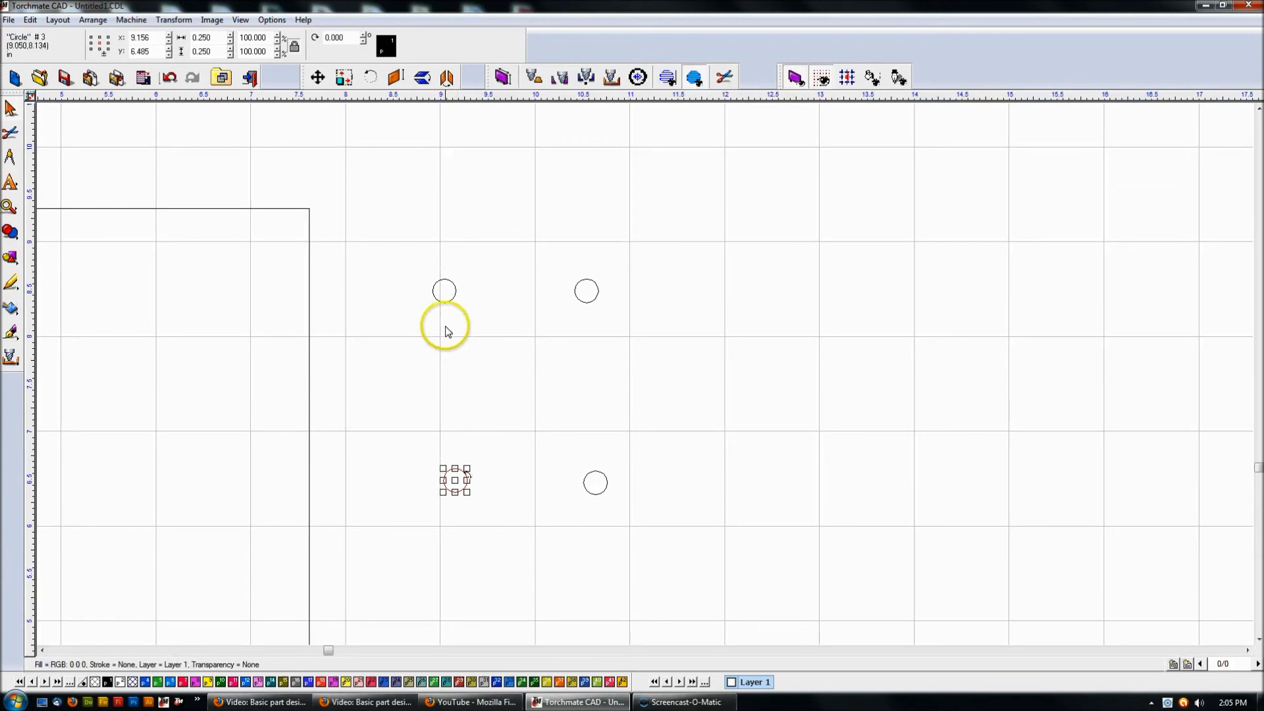
shift+click(442, 302)
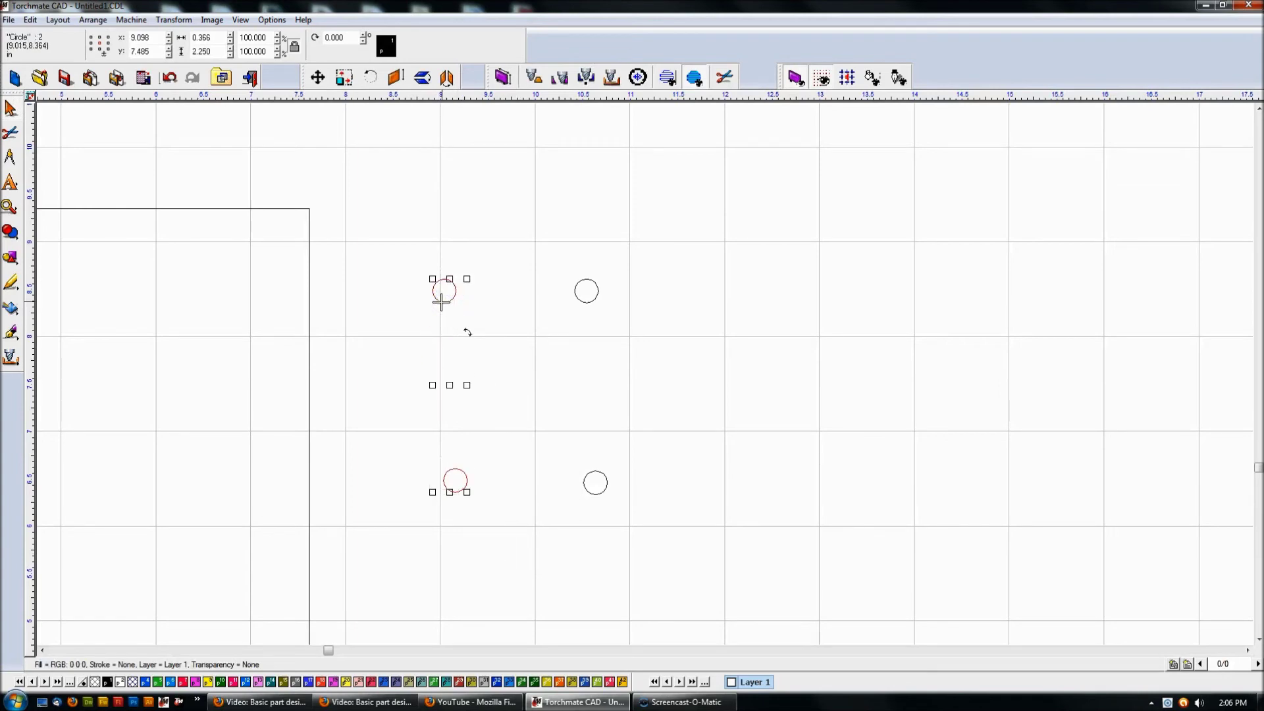
key(ctrl+shift+a)
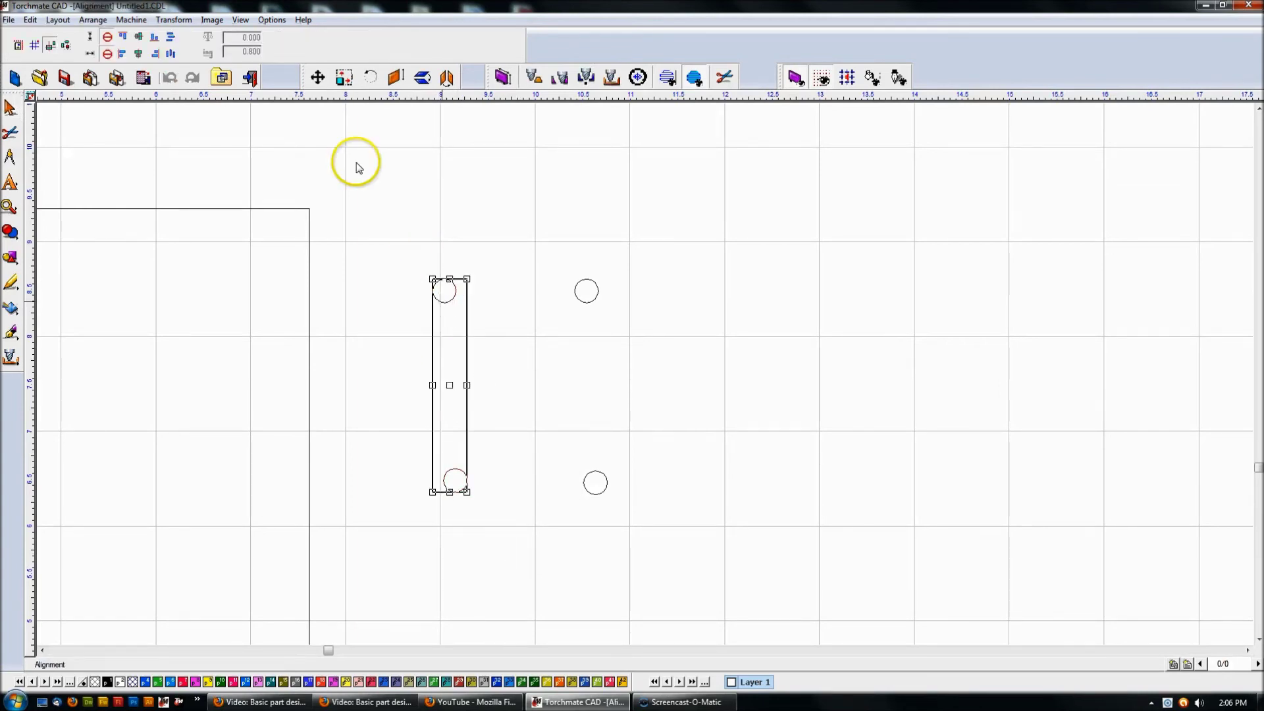
click(139, 54)
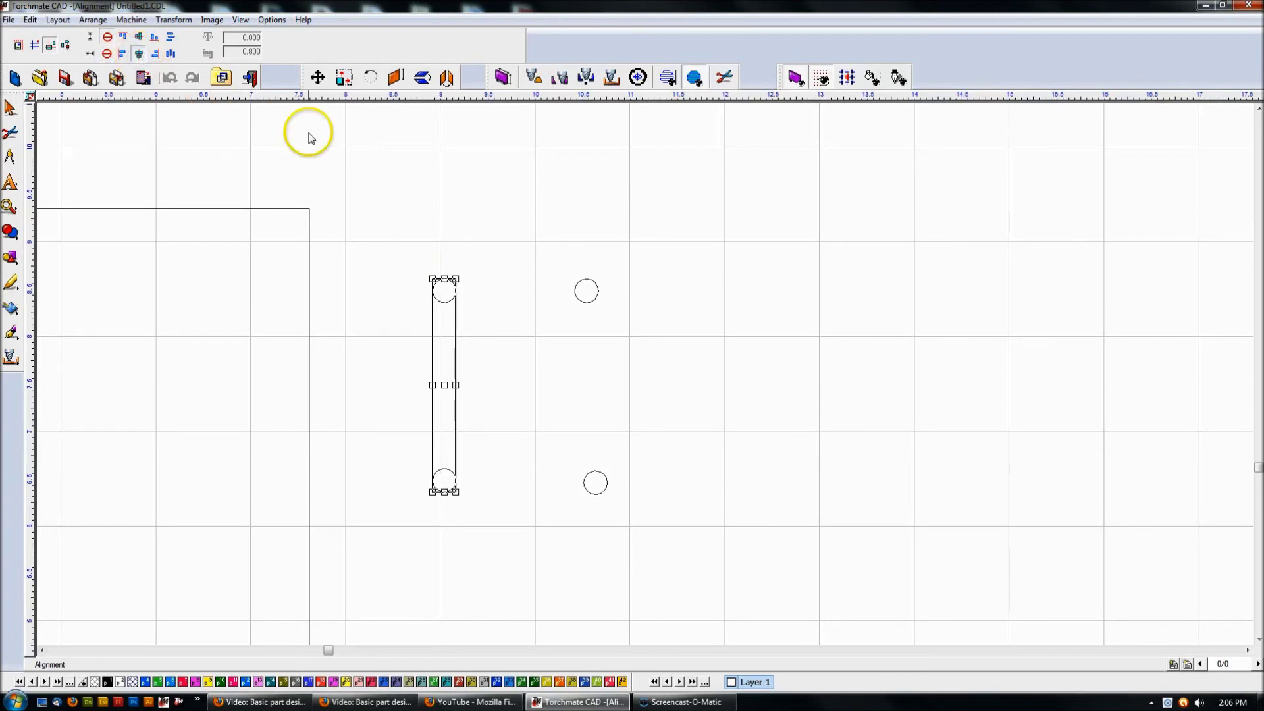
click(466, 301)
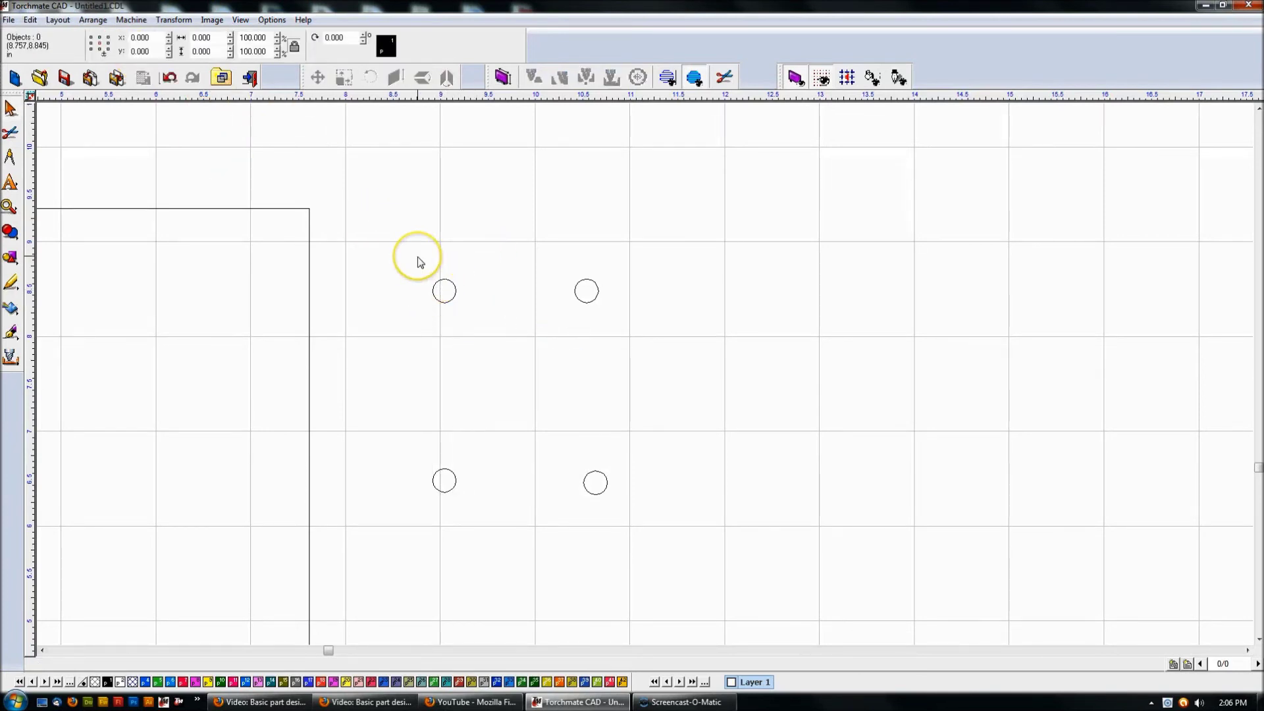
Align the two bottom circles to the same height
key(ctrl+a)
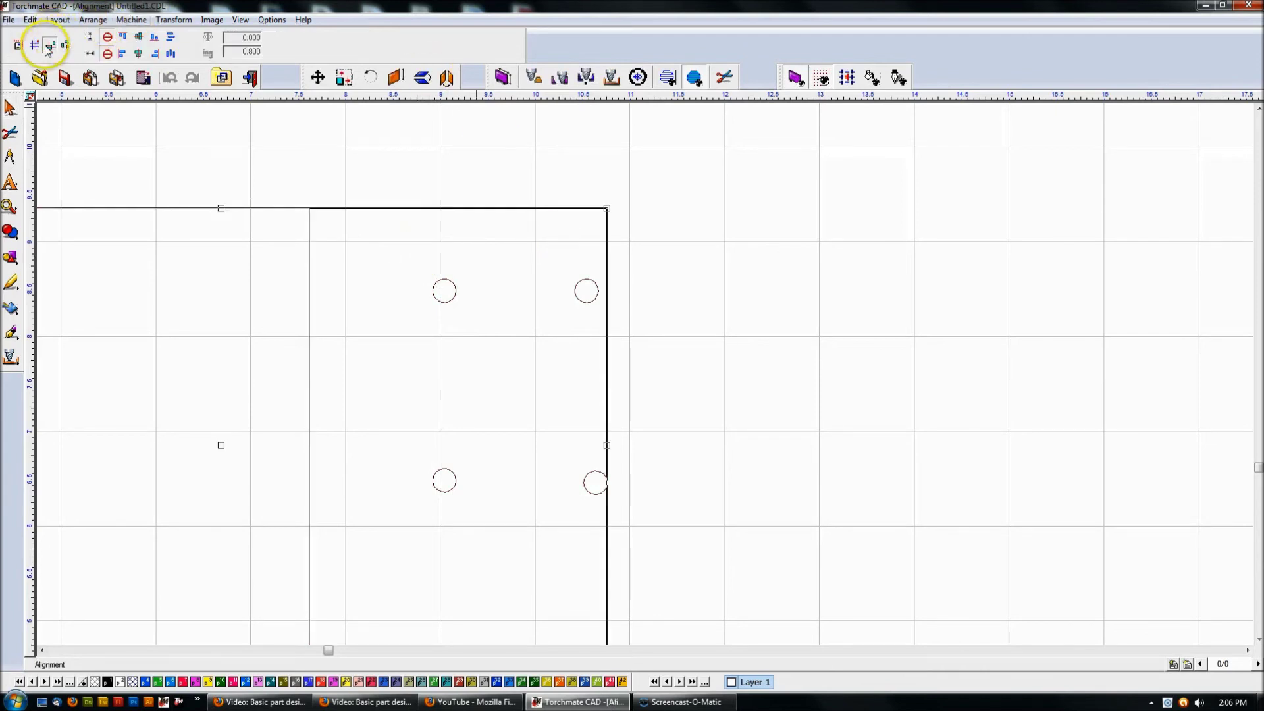
click(658, 191)
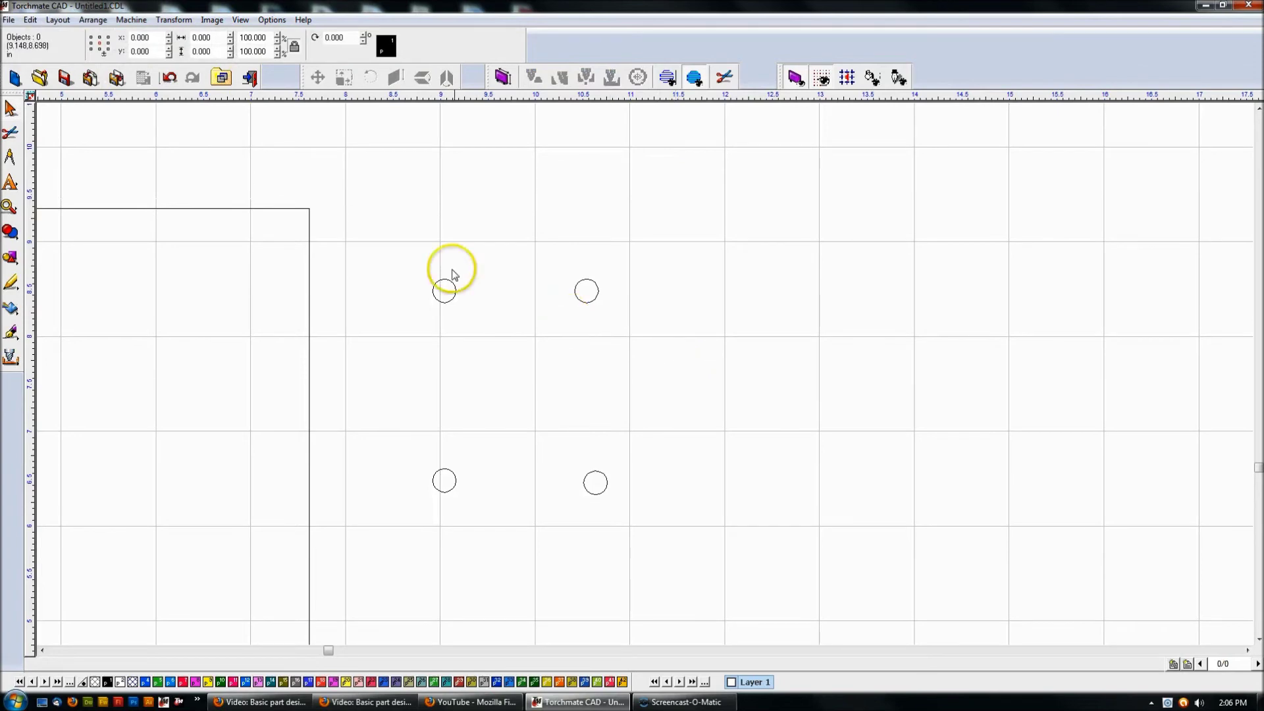
drag(409, 224, 501, 535)
drag(508, 232, 630, 308)
click(525, 282)
drag(508, 412, 604, 524)
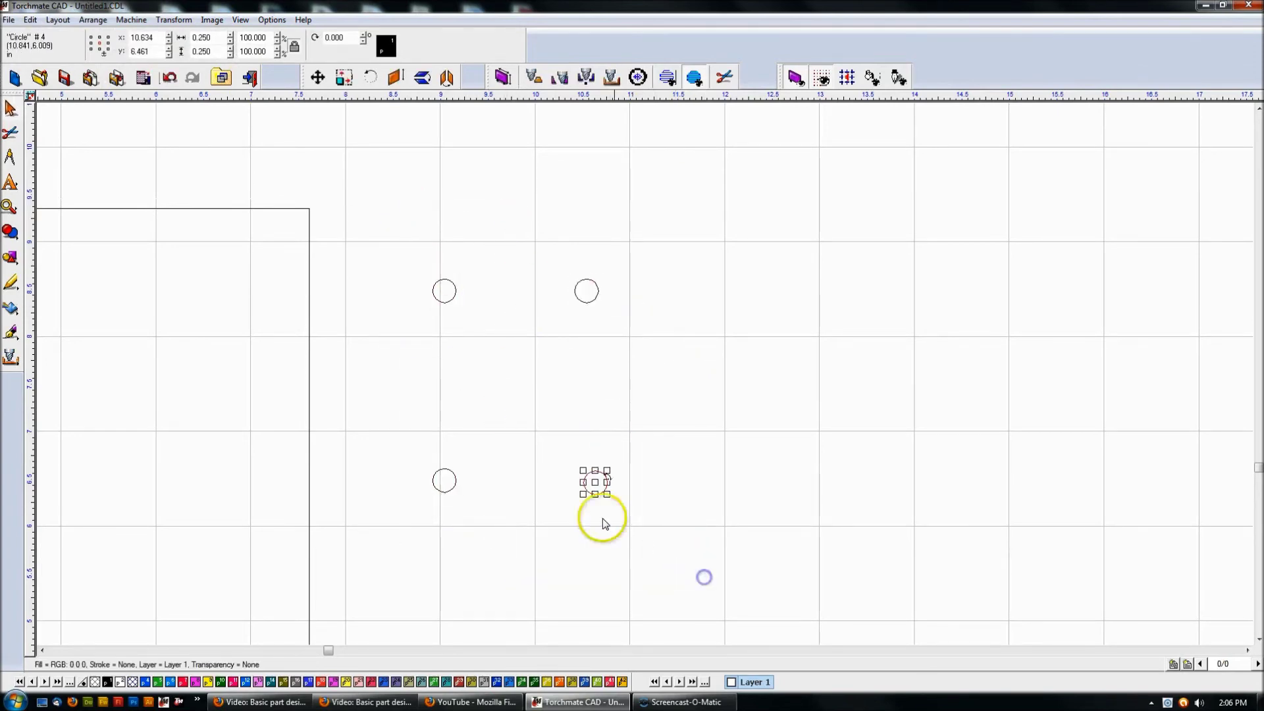
shift+click(450, 486)
key(ctrl+a)
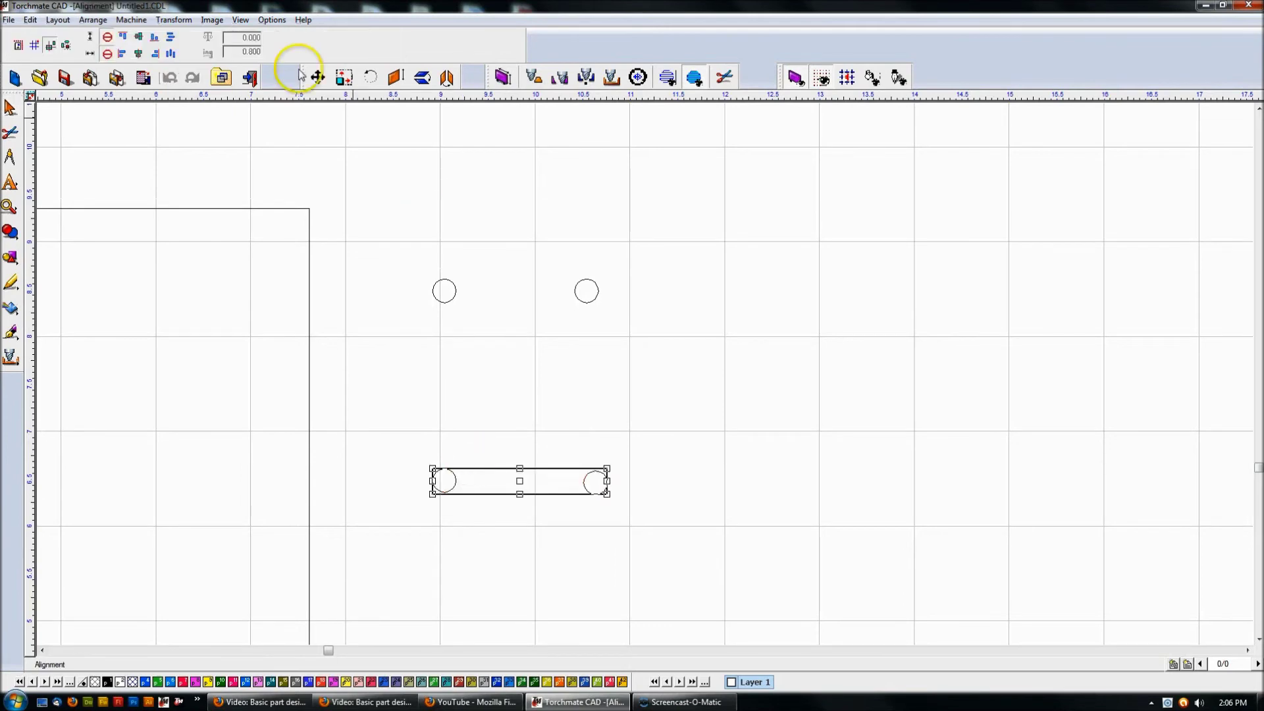
click(600, 337)
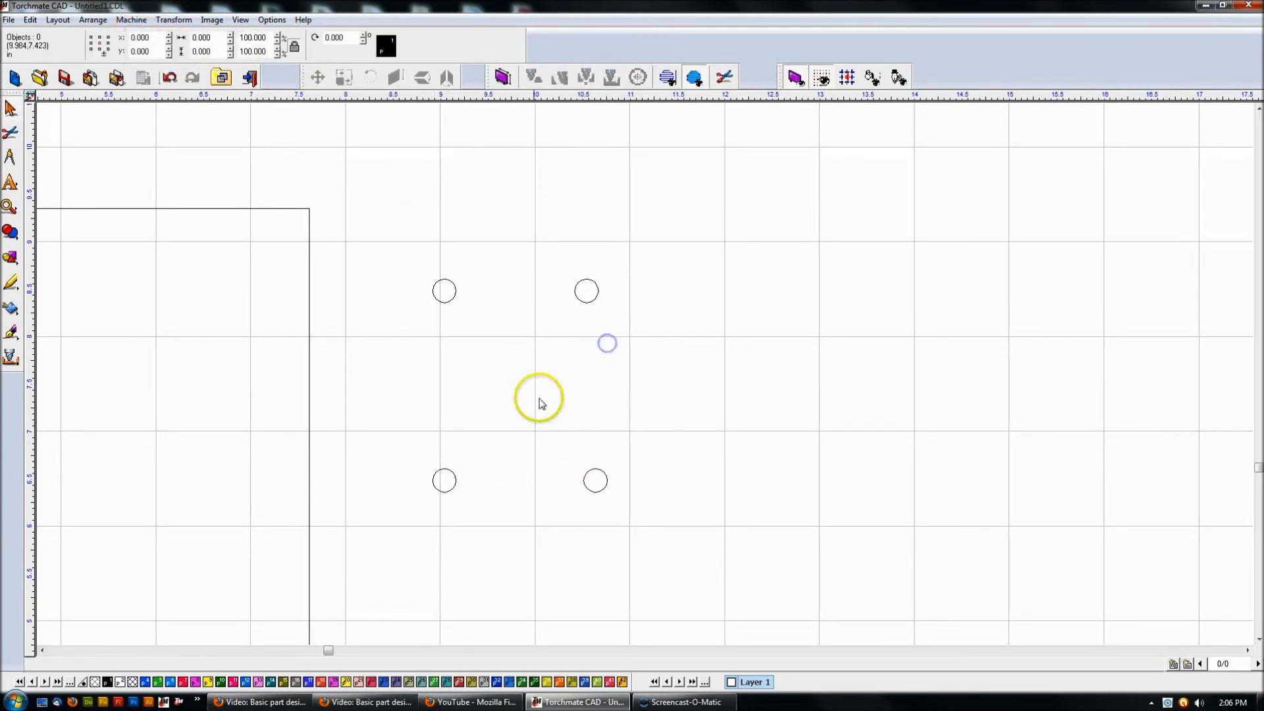
Align the two right circles into a single column and clear the selection
shift+click(586, 303)
key(a)
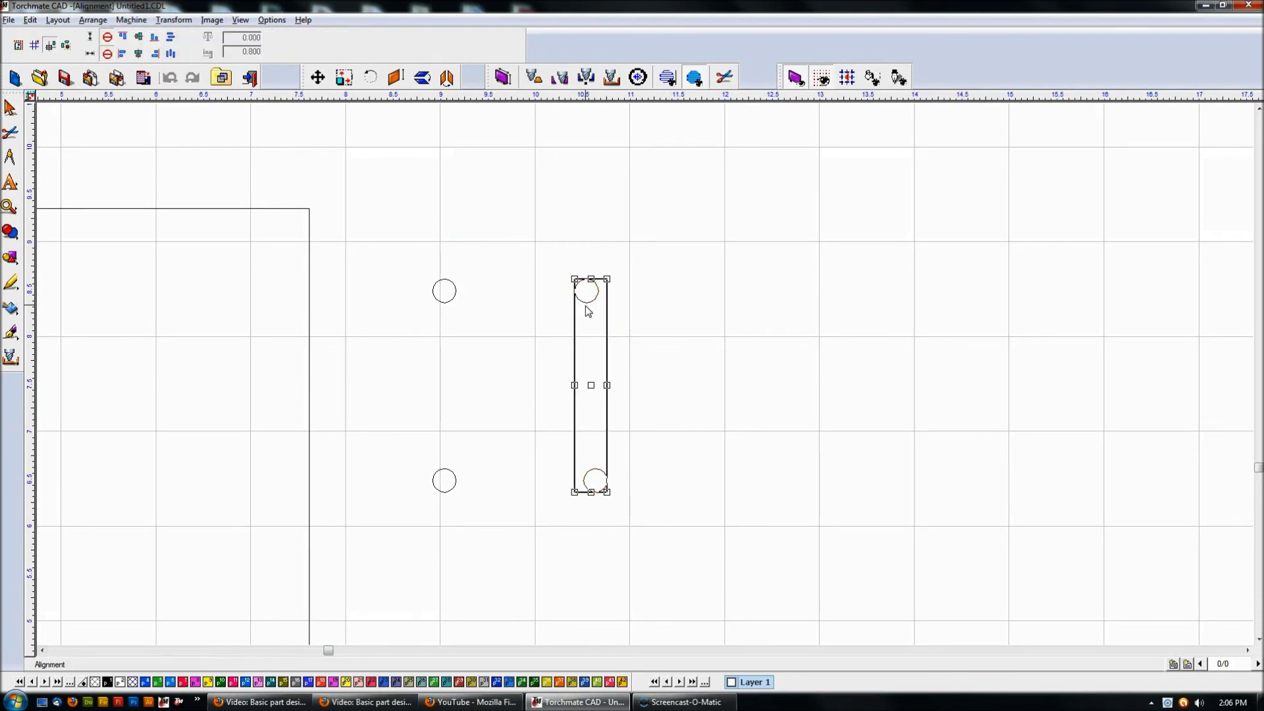
click(138, 54)
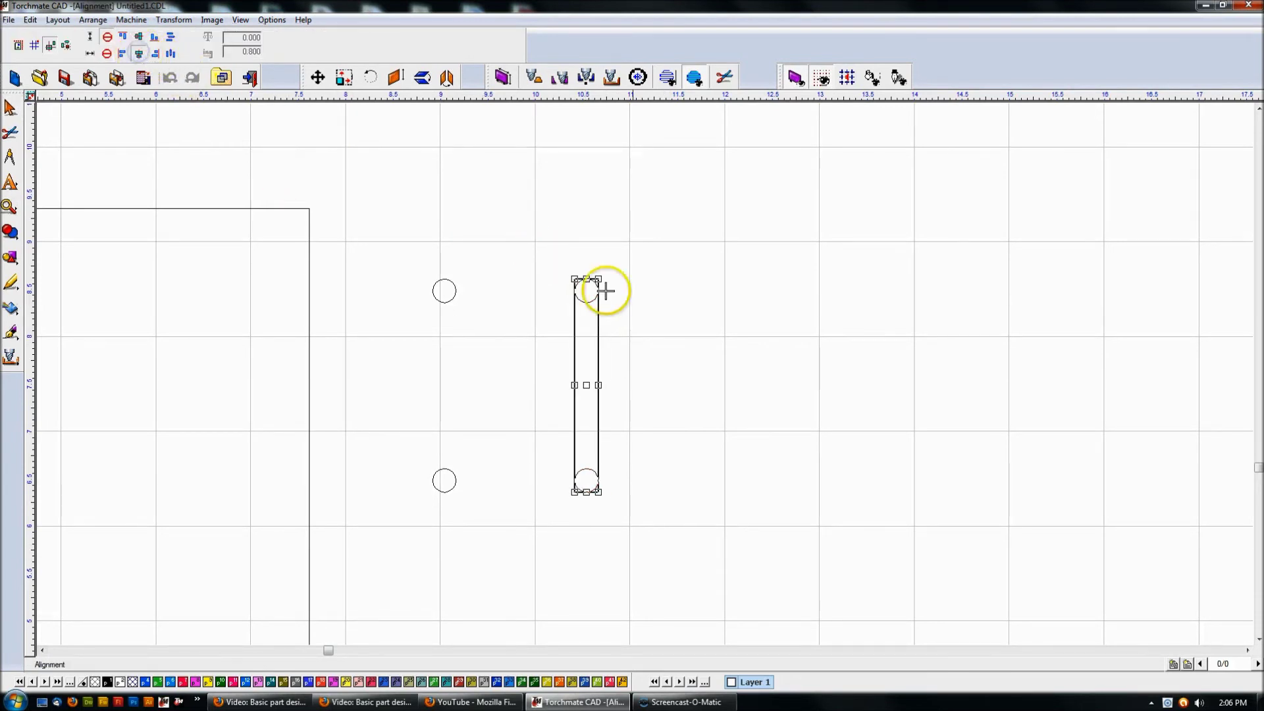
click(654, 306)
scroll(662, 314, down, 3)
scroll(644, 375, up, 2)
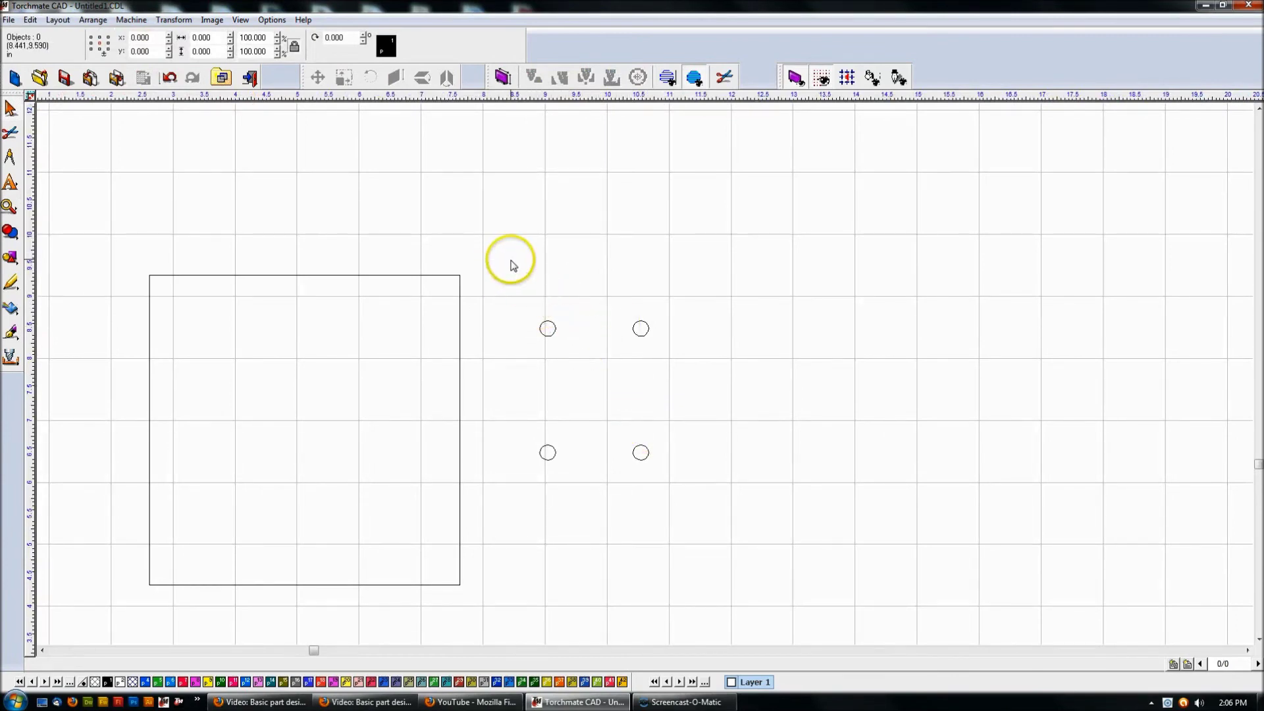
Group the four circles with Layout > Group
drag(504, 281, 714, 556)
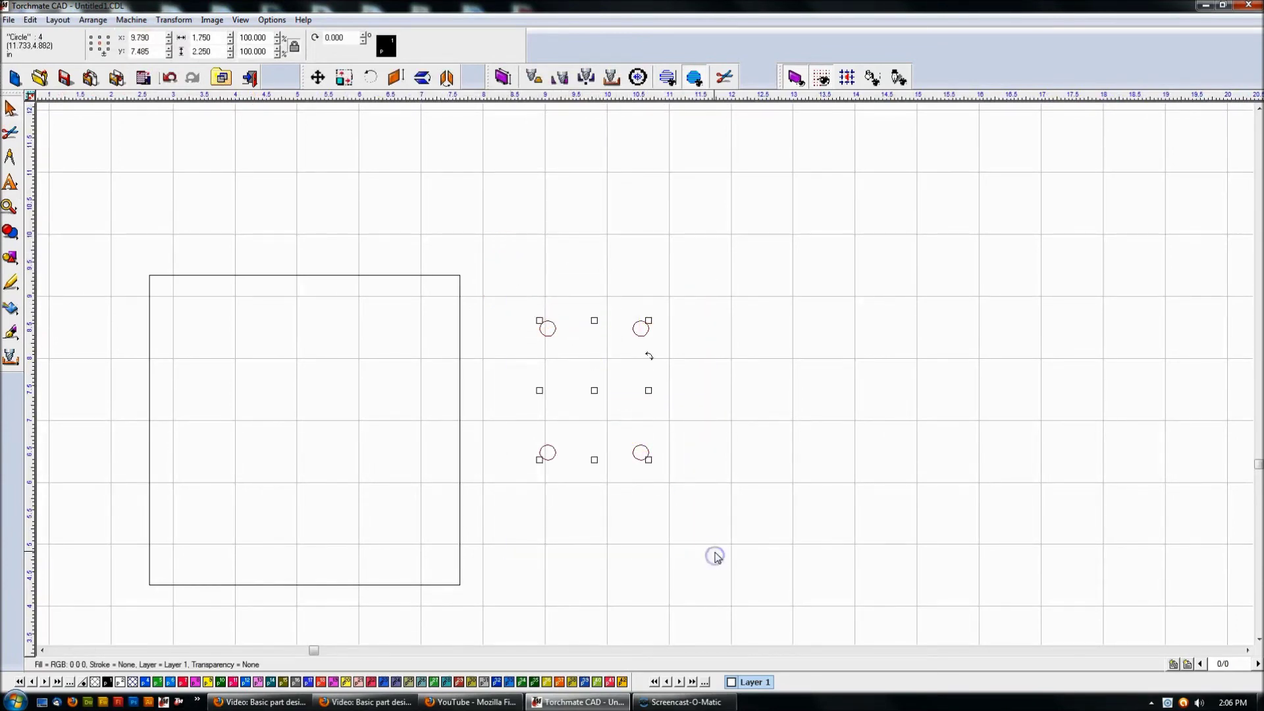
click(57, 20)
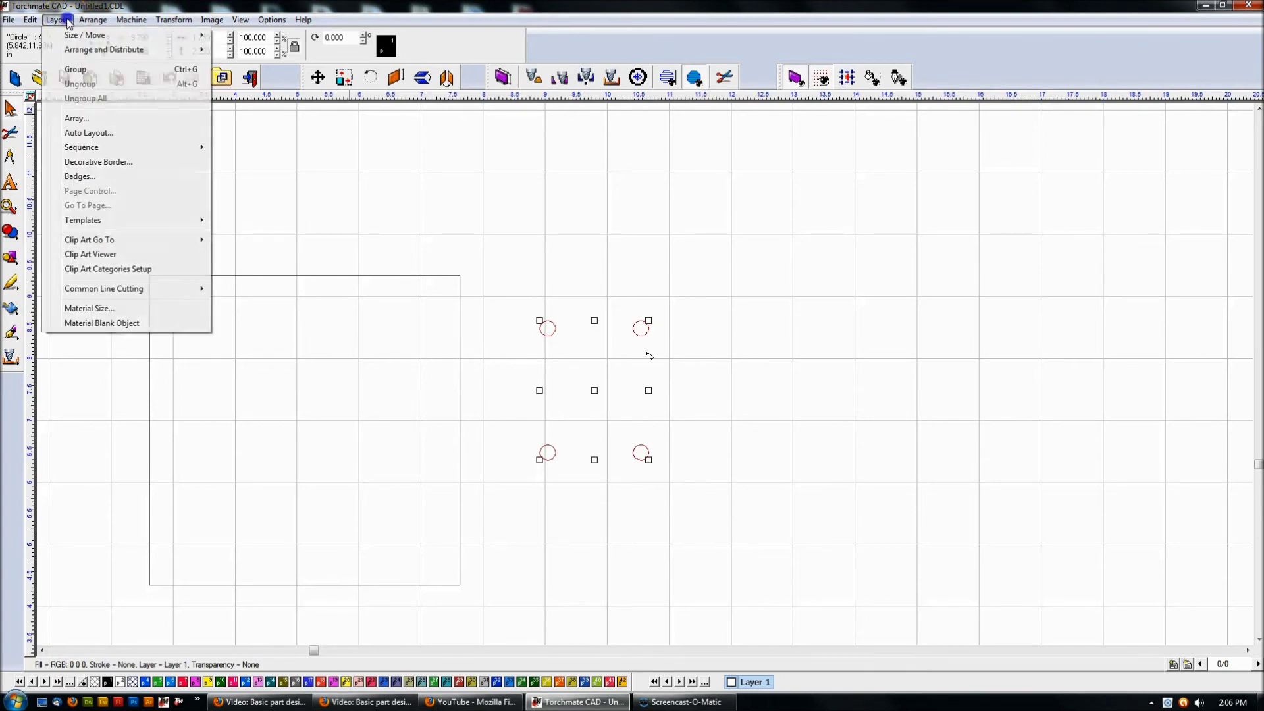
click(65, 71)
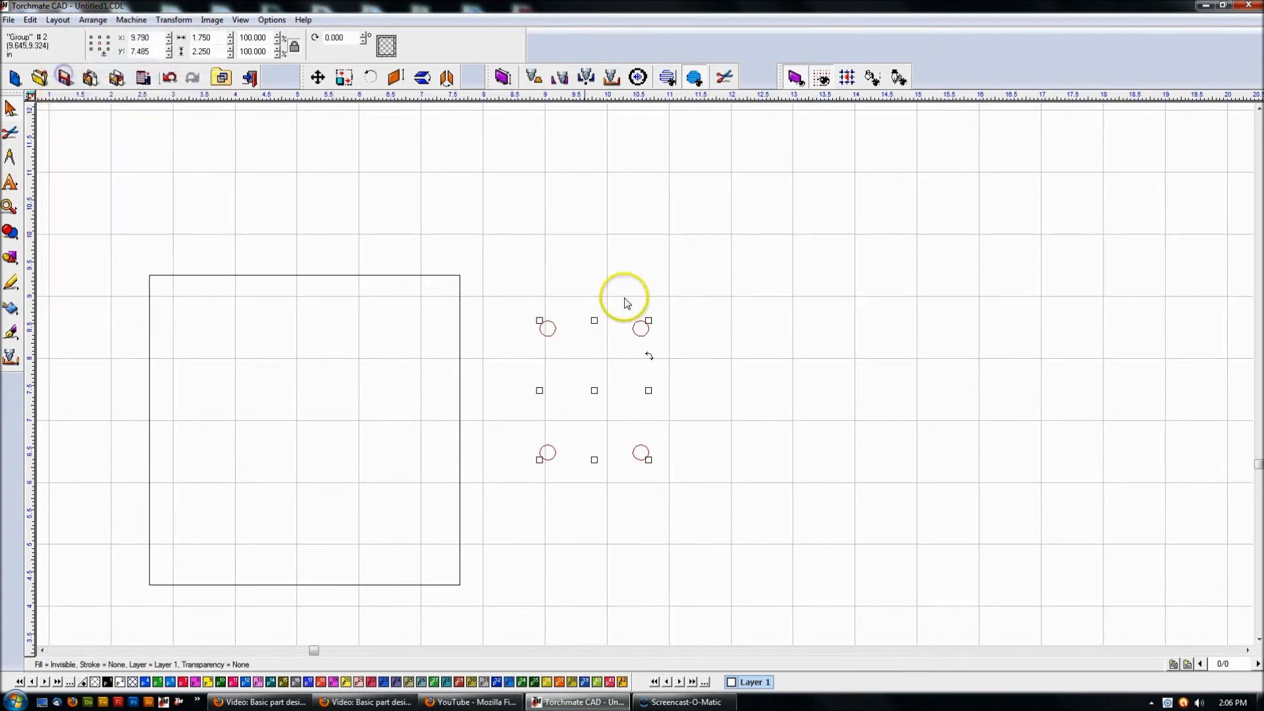
click(727, 367)
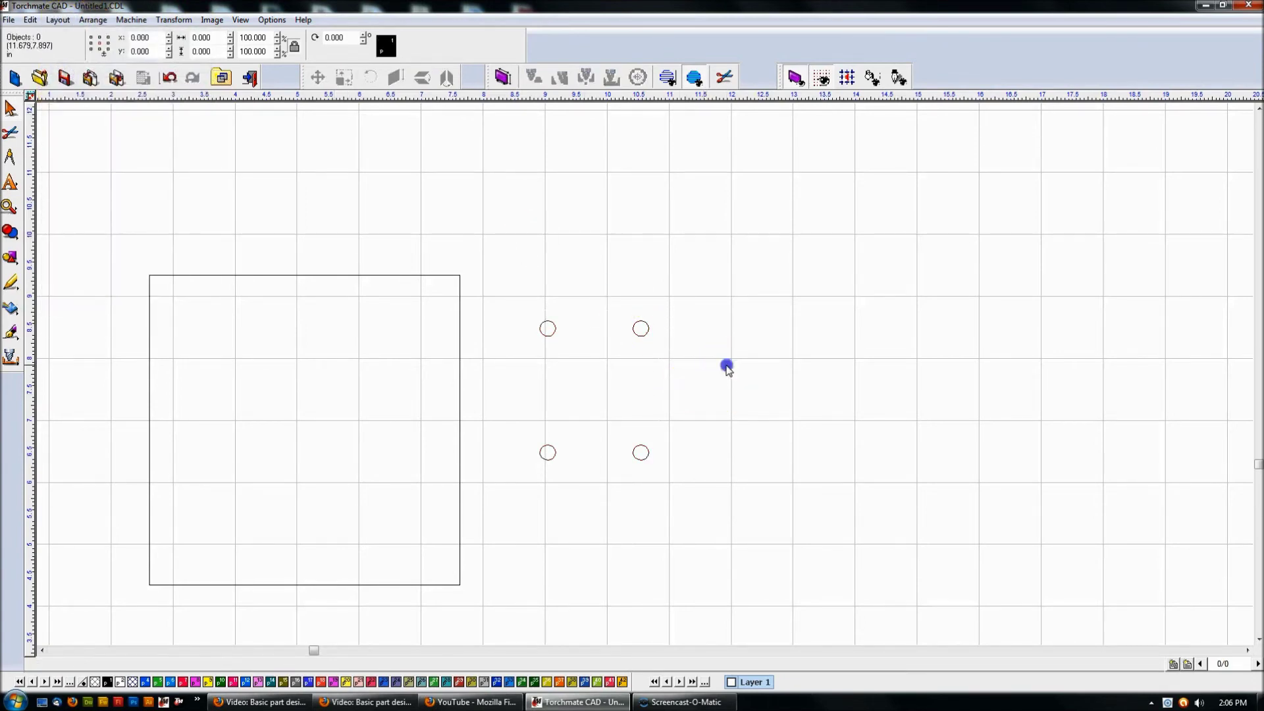
click(552, 331)
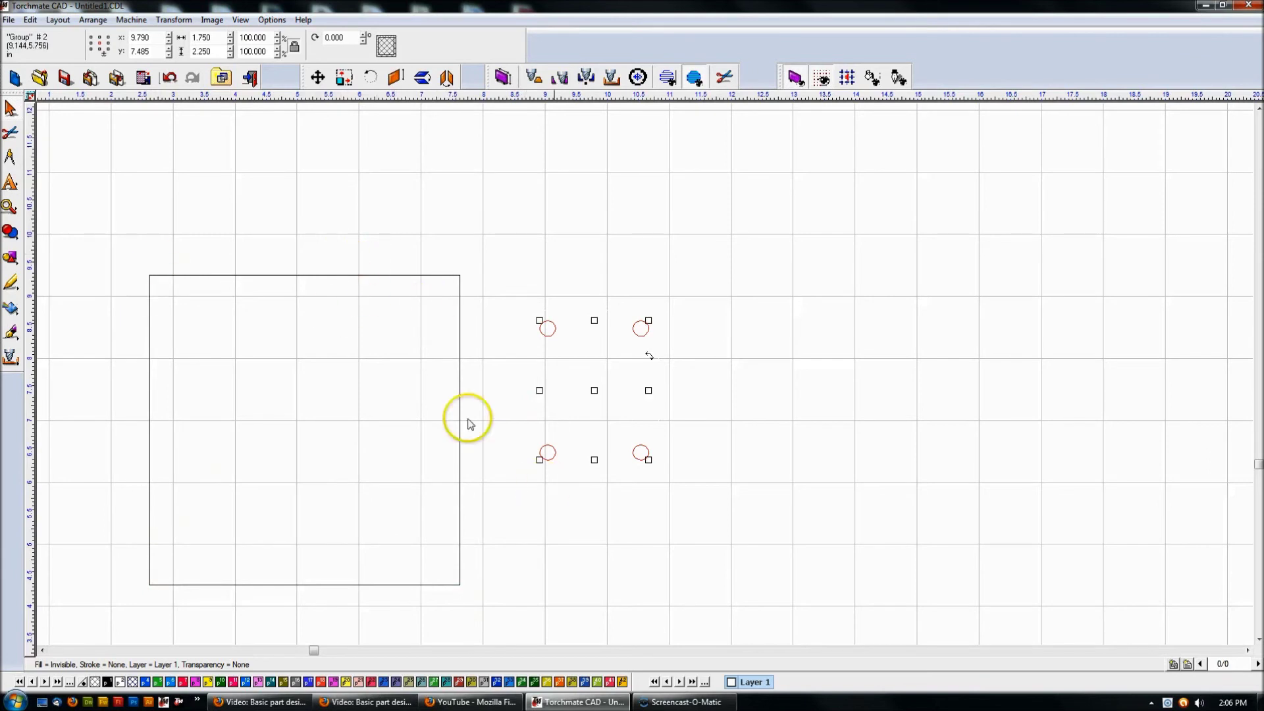
Rotate the circle group by 45°
click(457, 275)
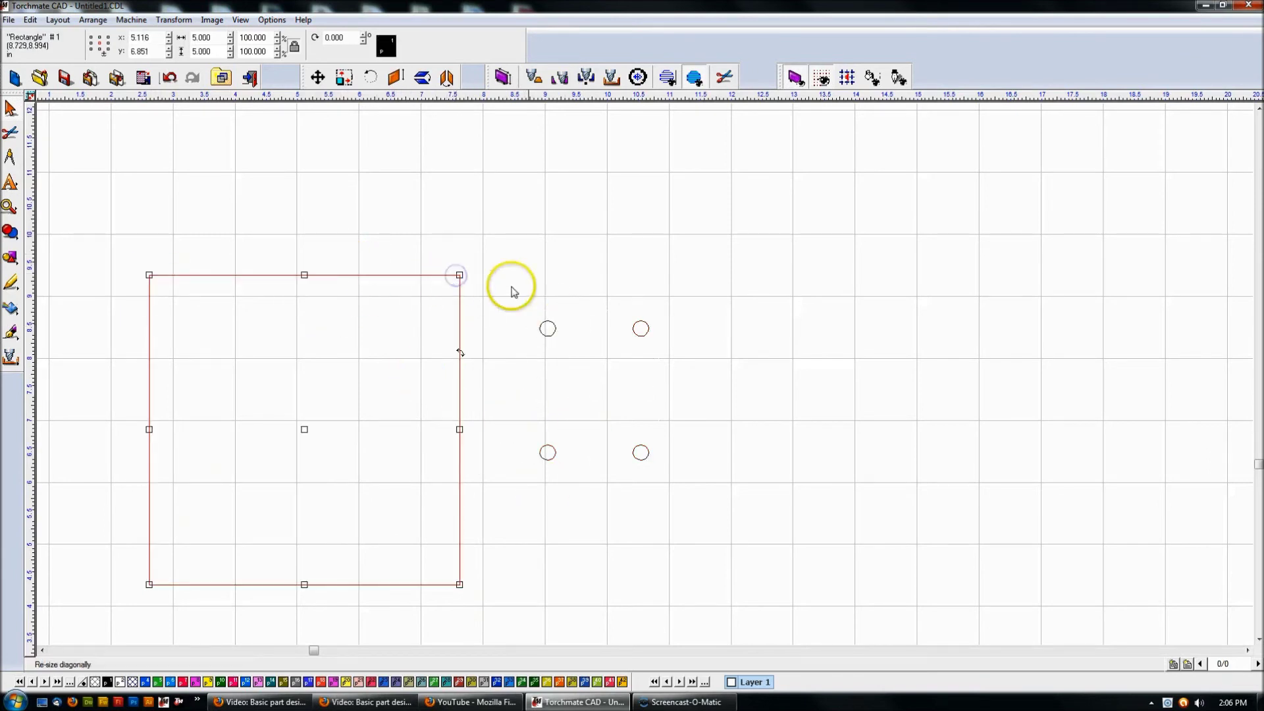
drag(500, 280, 784, 581)
click(351, 42)
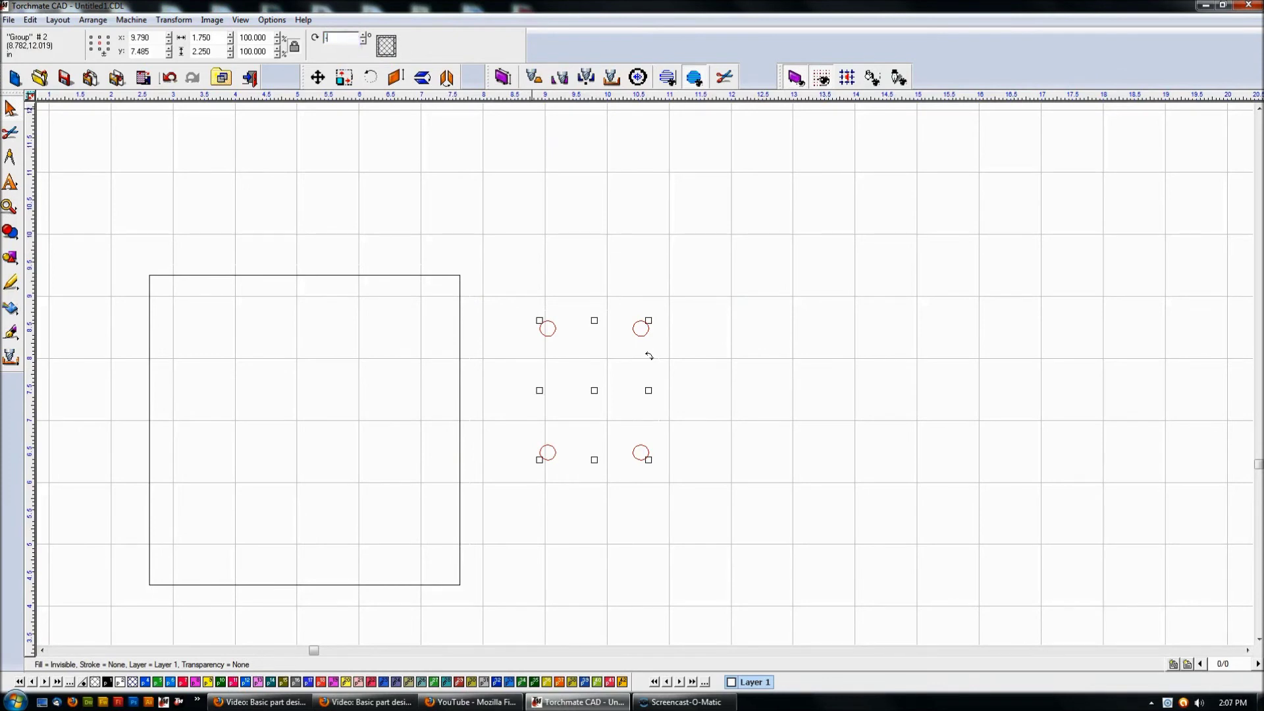
text(45)
key(Return)
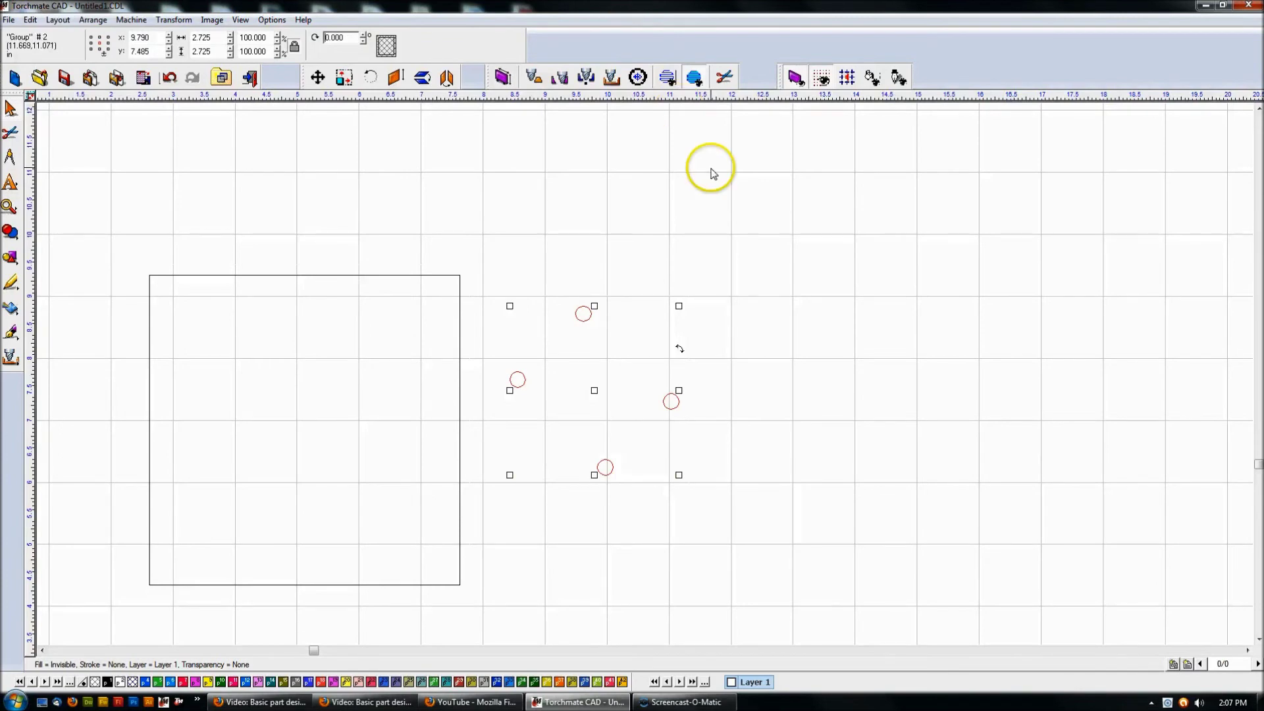
Move the rotated circle group inside the square plate and center it horizontally on the plate
click(714, 330)
click(577, 312)
drag(593, 387, 372, 372)
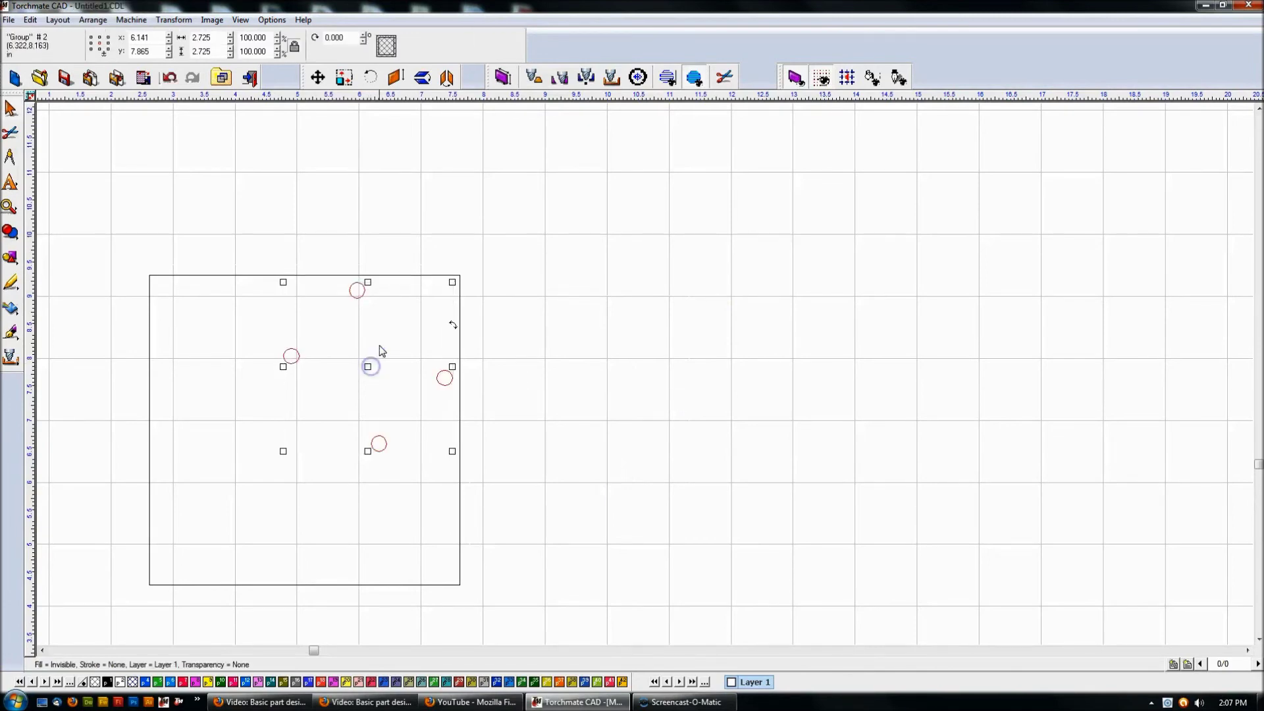
shift+click(262, 275)
click(262, 276)
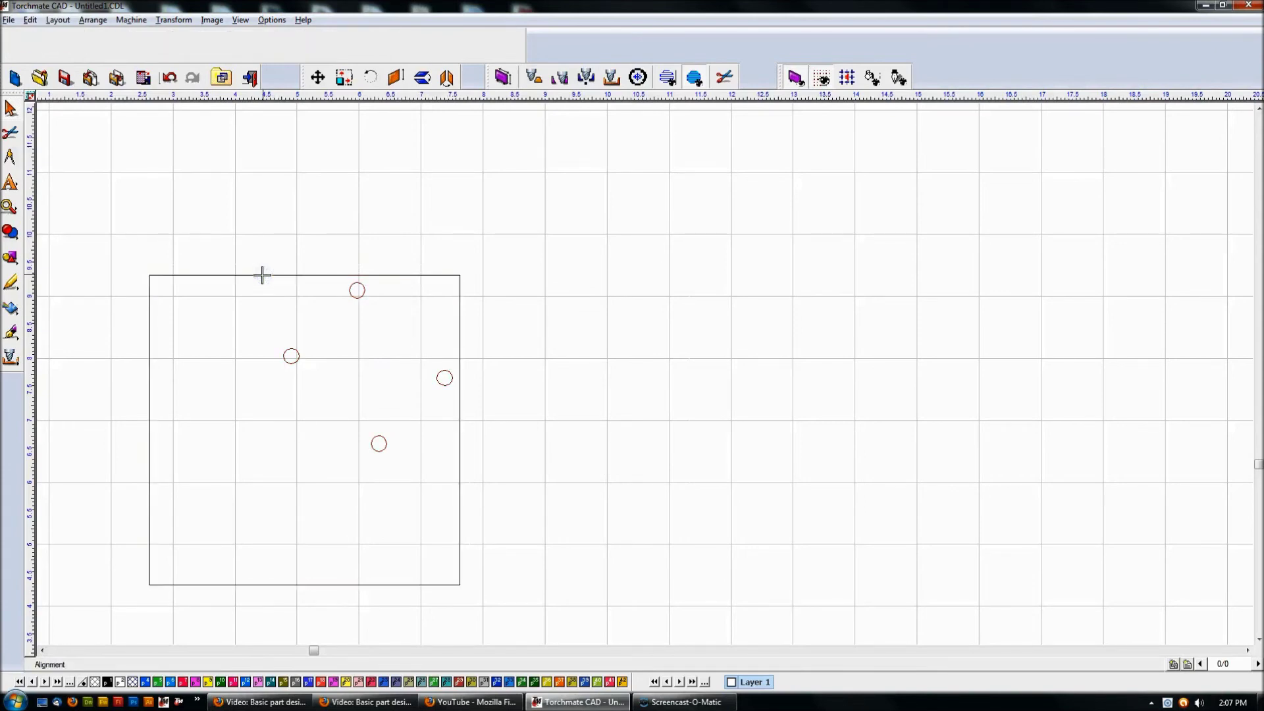
click(261, 275)
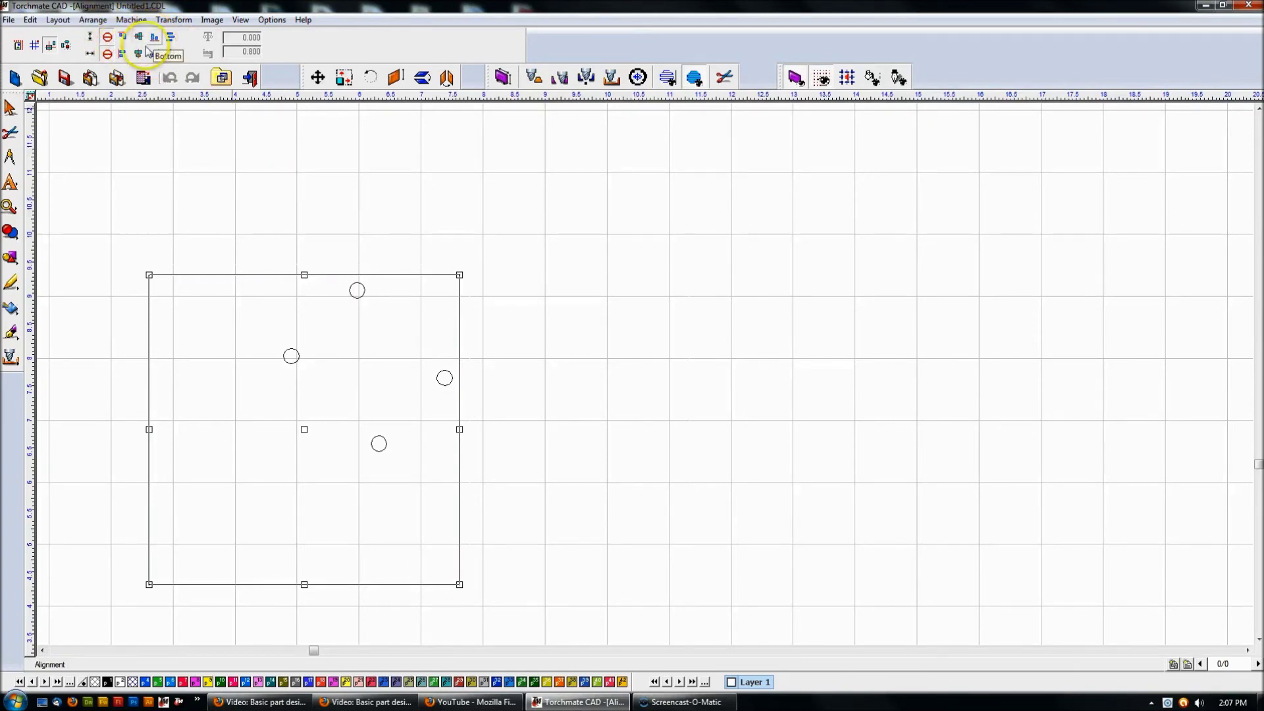
click(138, 37)
Center the circle group vertically on the plate and exit the alignment tools
click(124, 37)
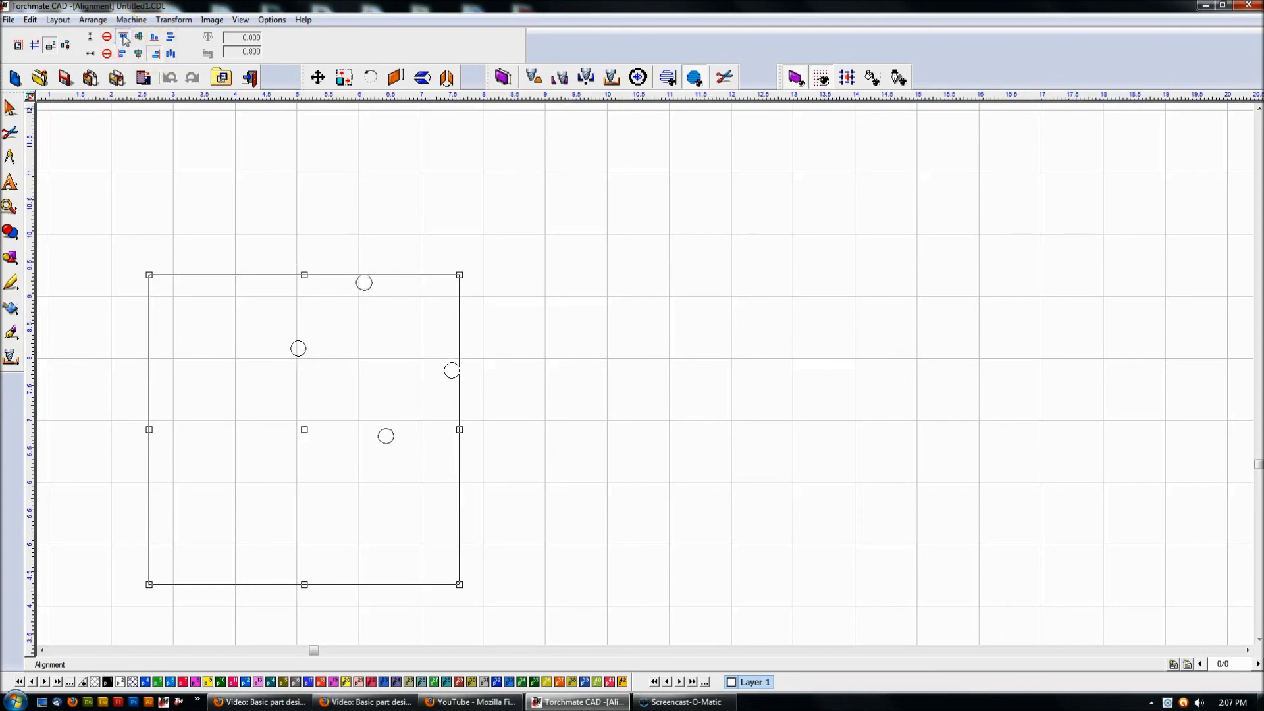
click(10, 107)
click(436, 237)
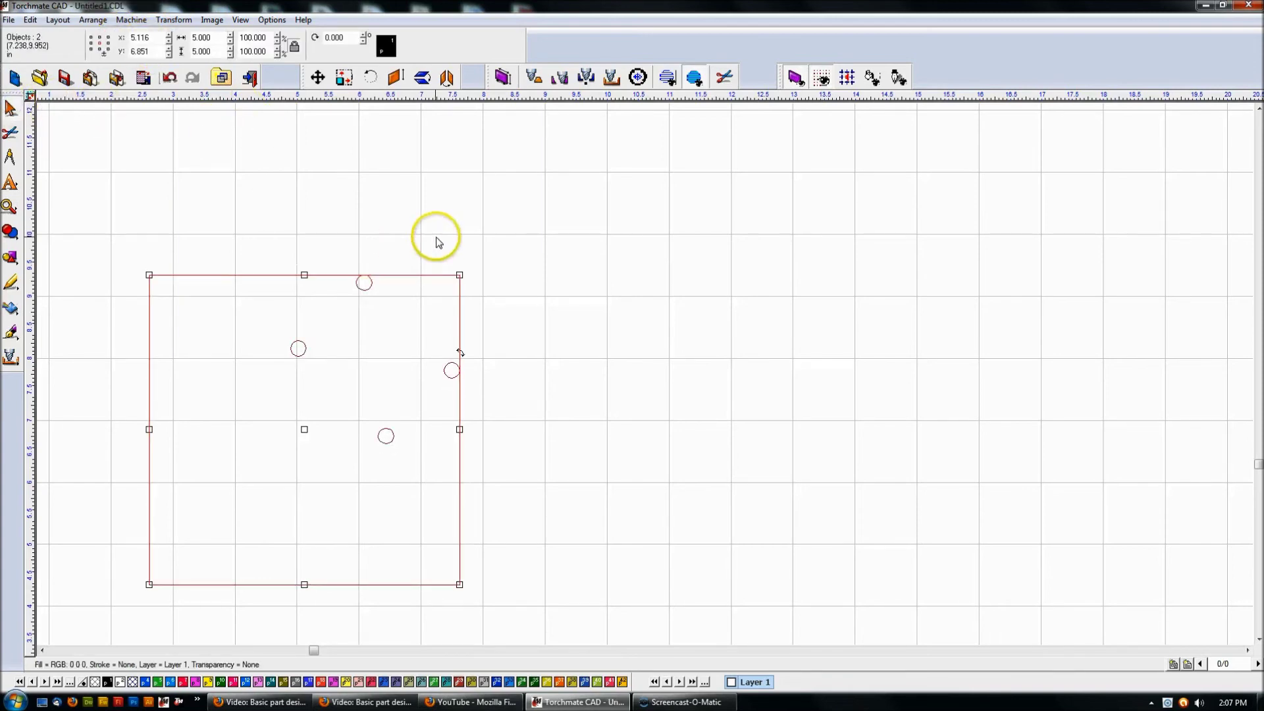
click(436, 243)
click(373, 283)
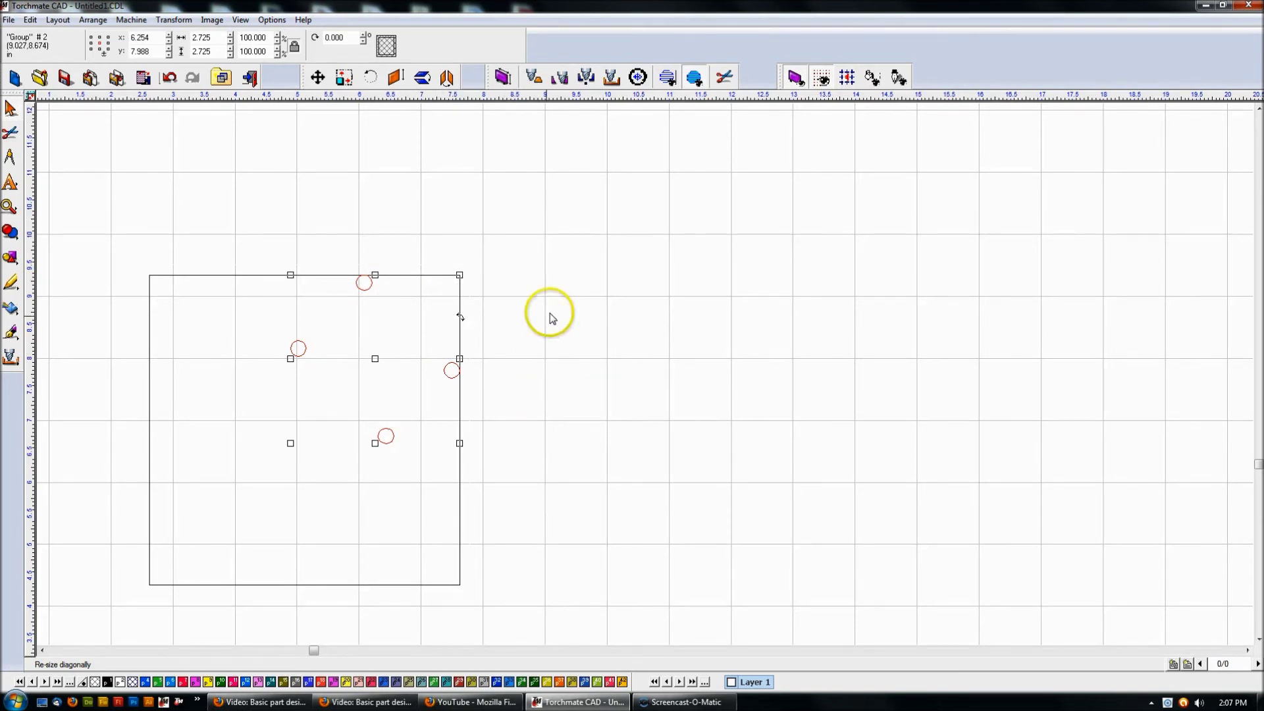
click(514, 273)
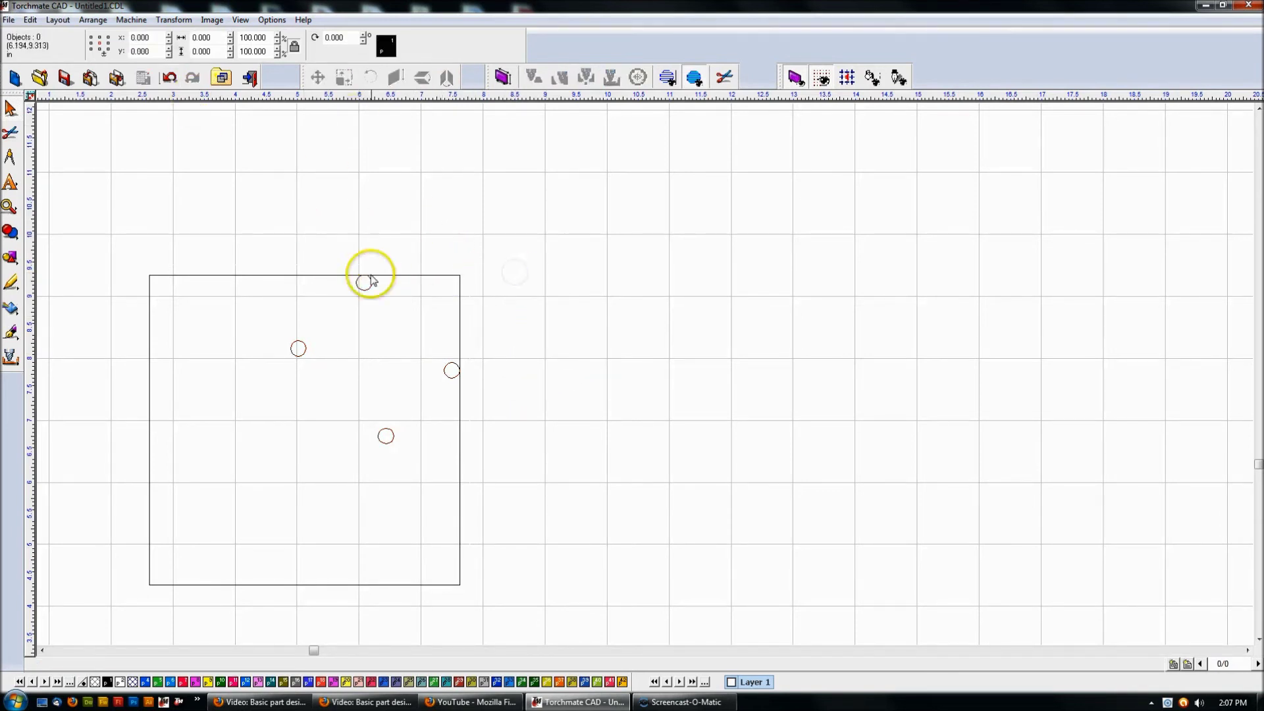
Offset the hole-circle group by -3/8 in X and -3/8 in Y, ending at Y 7.613
drag(250, 232, 568, 584)
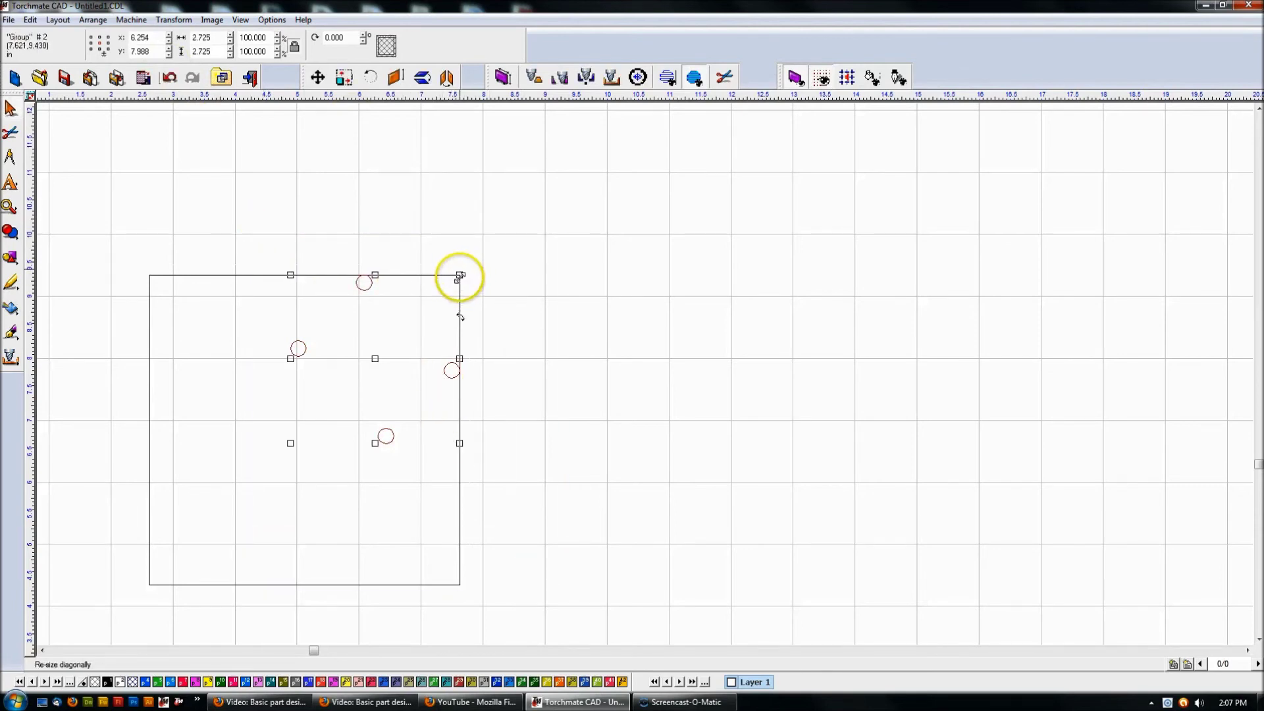
click(502, 293)
click(458, 291)
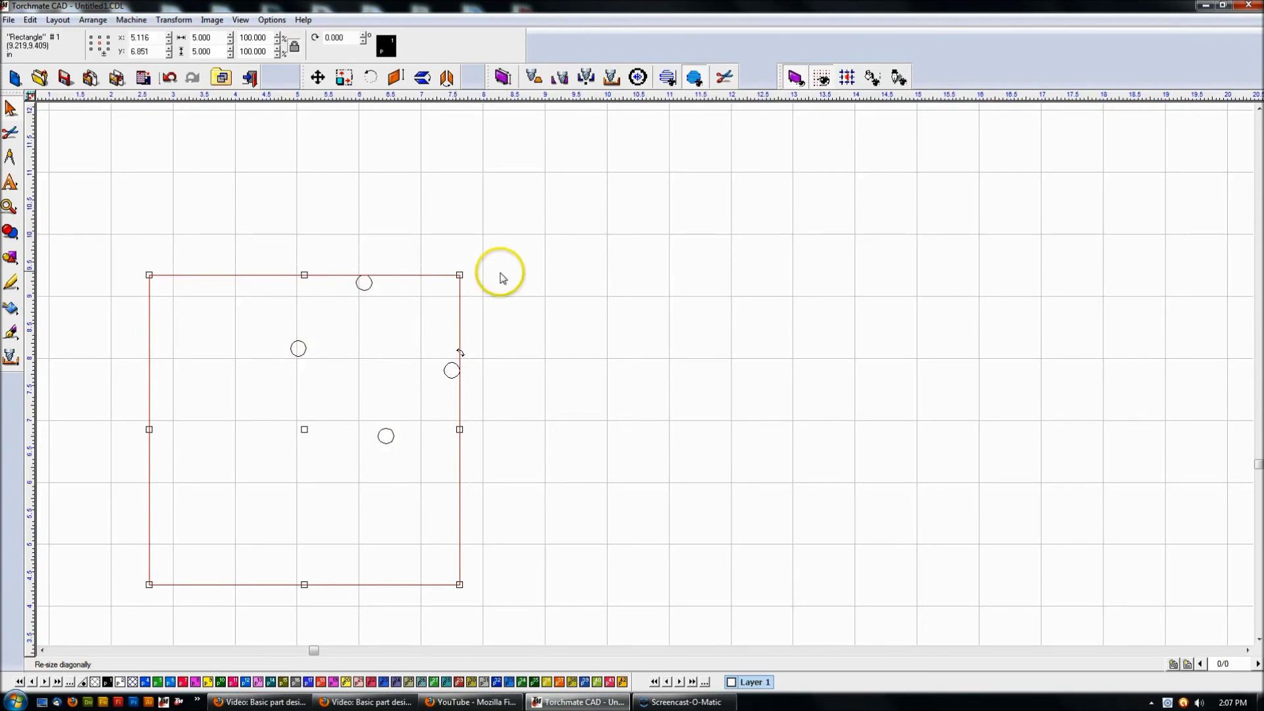
click(584, 266)
drag(260, 211, 469, 484)
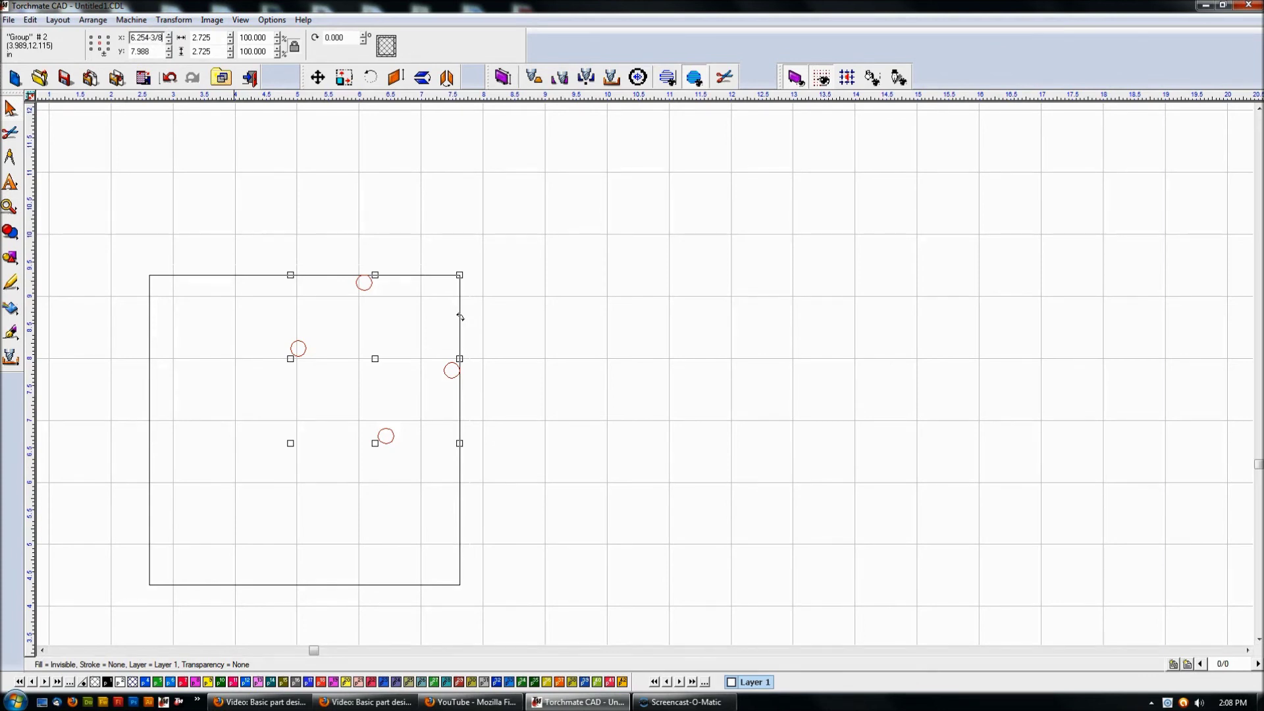
key(Return)
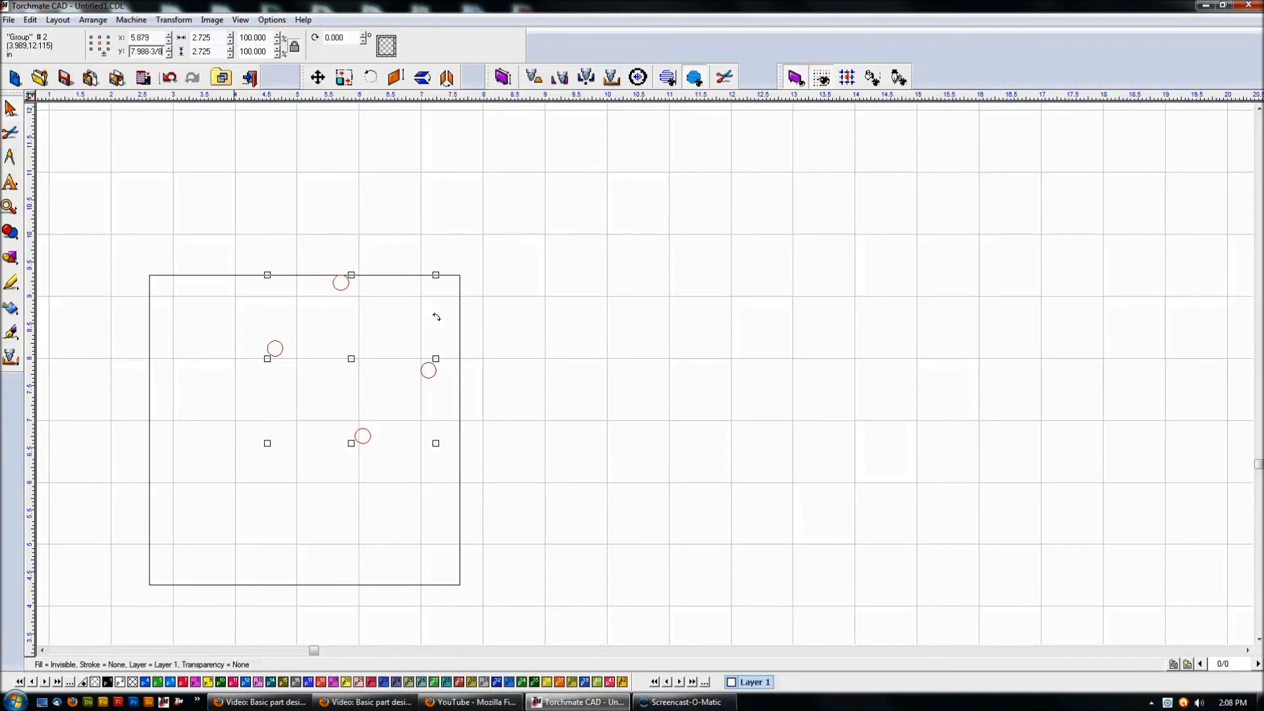
key(Return)
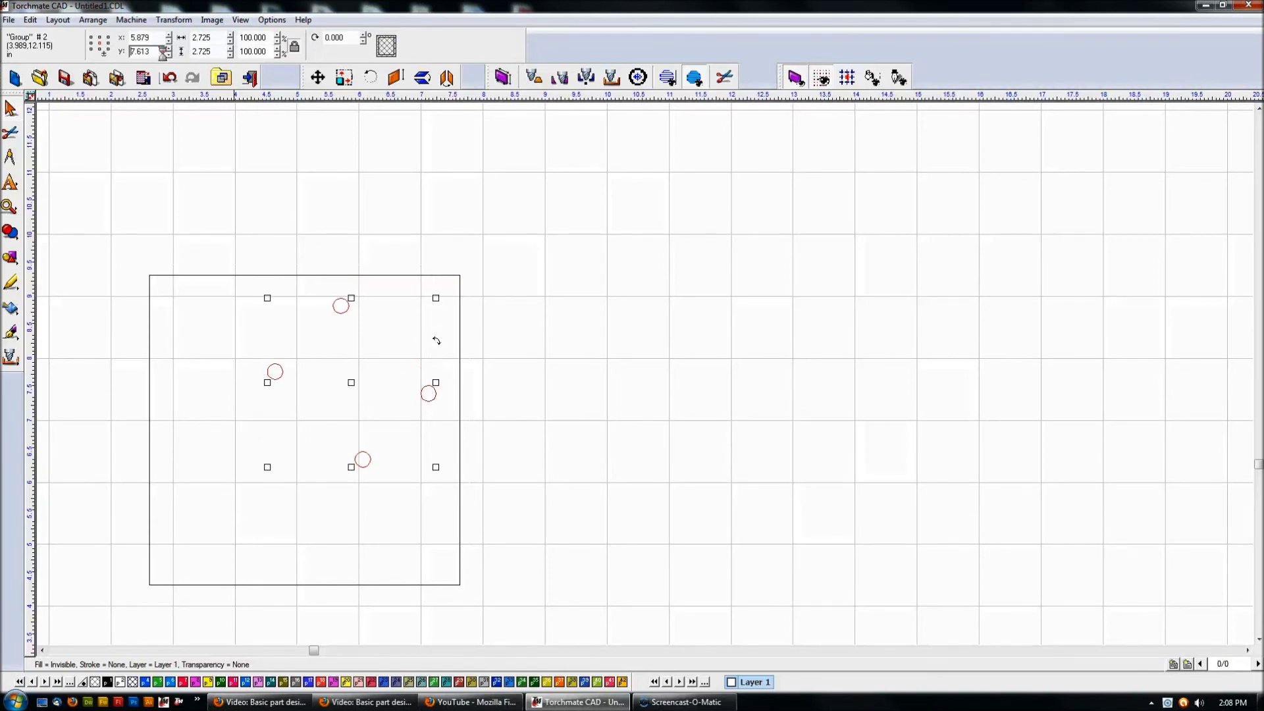
click(556, 285)
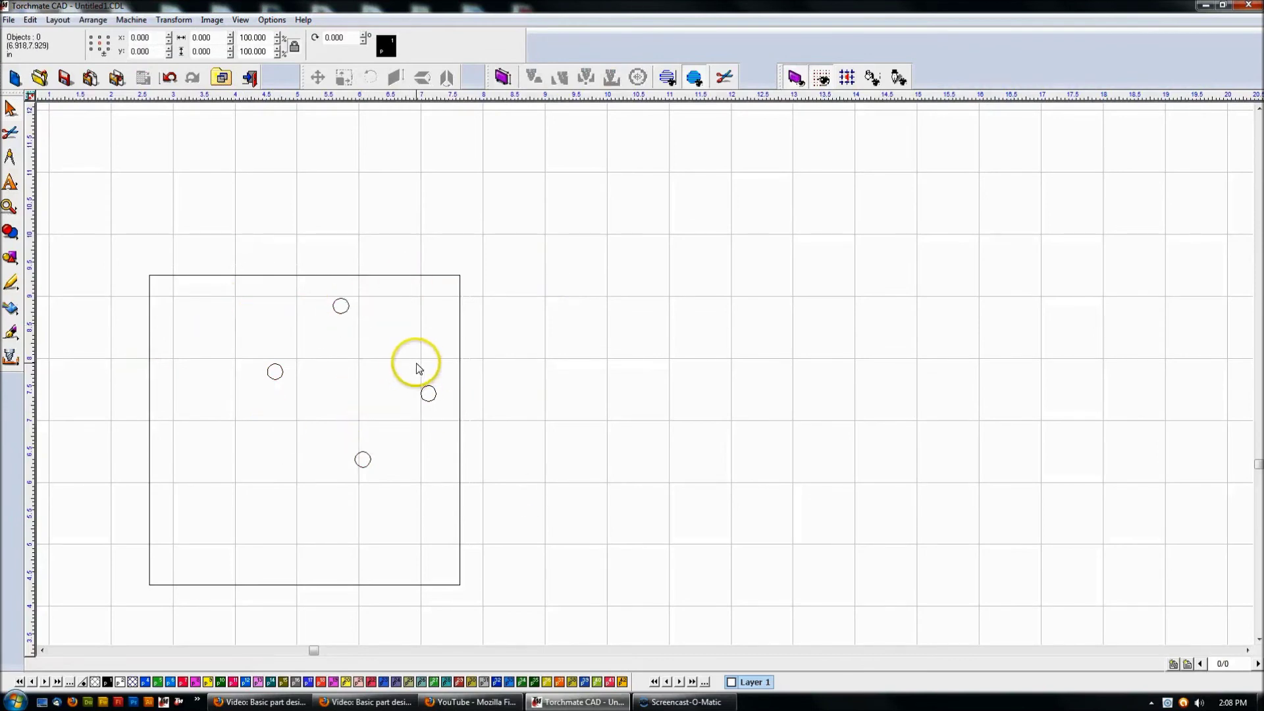
Marquee-select the square and all four circles and combine them into one shape
click(435, 276)
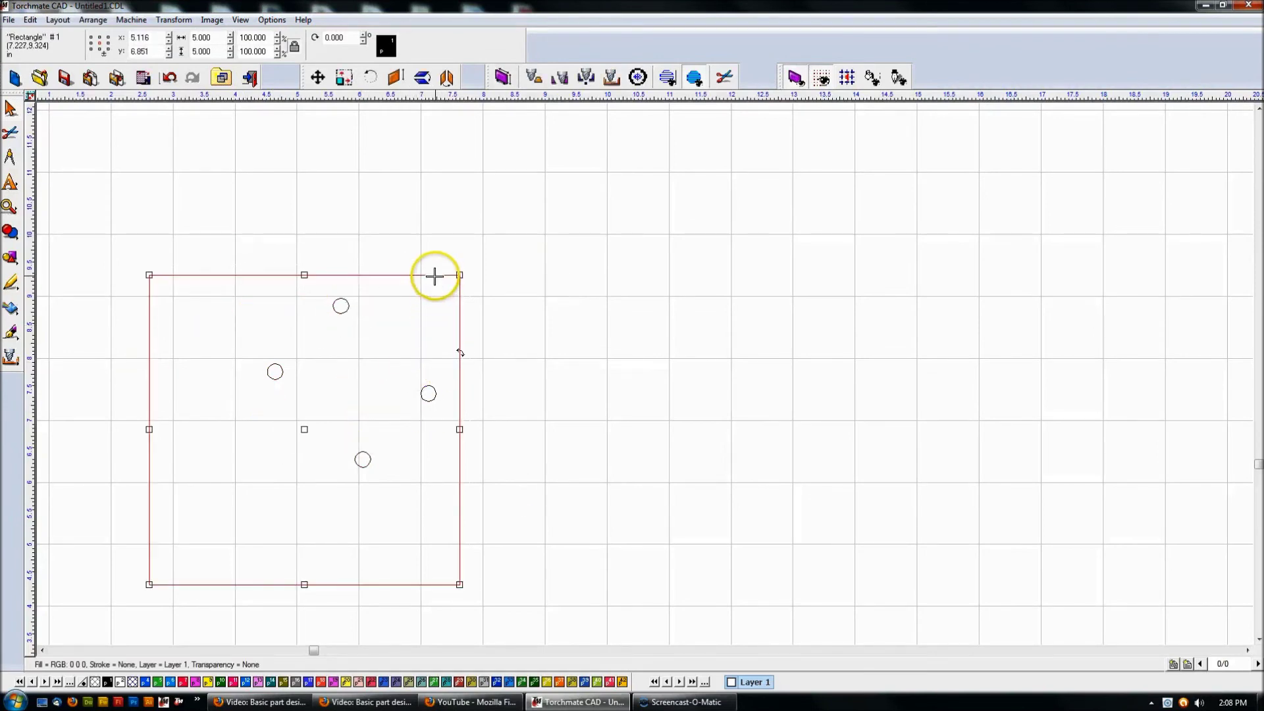
click(488, 298)
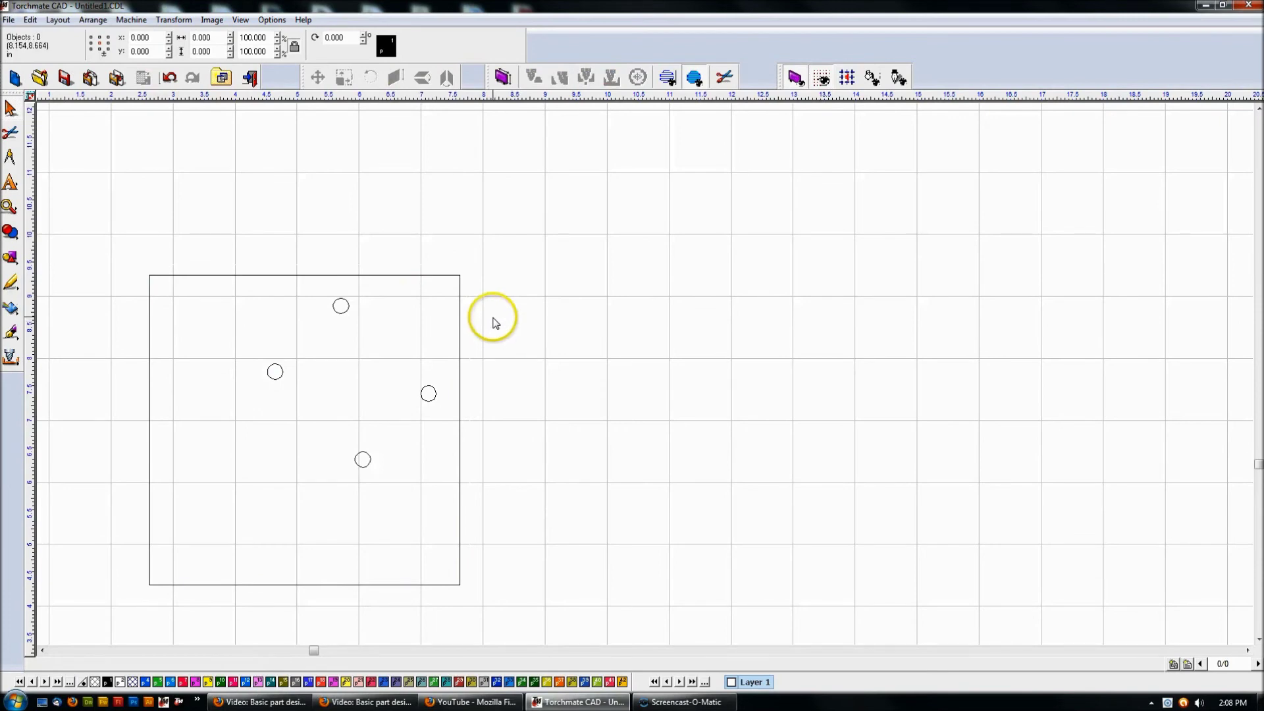
drag(92, 208, 656, 639)
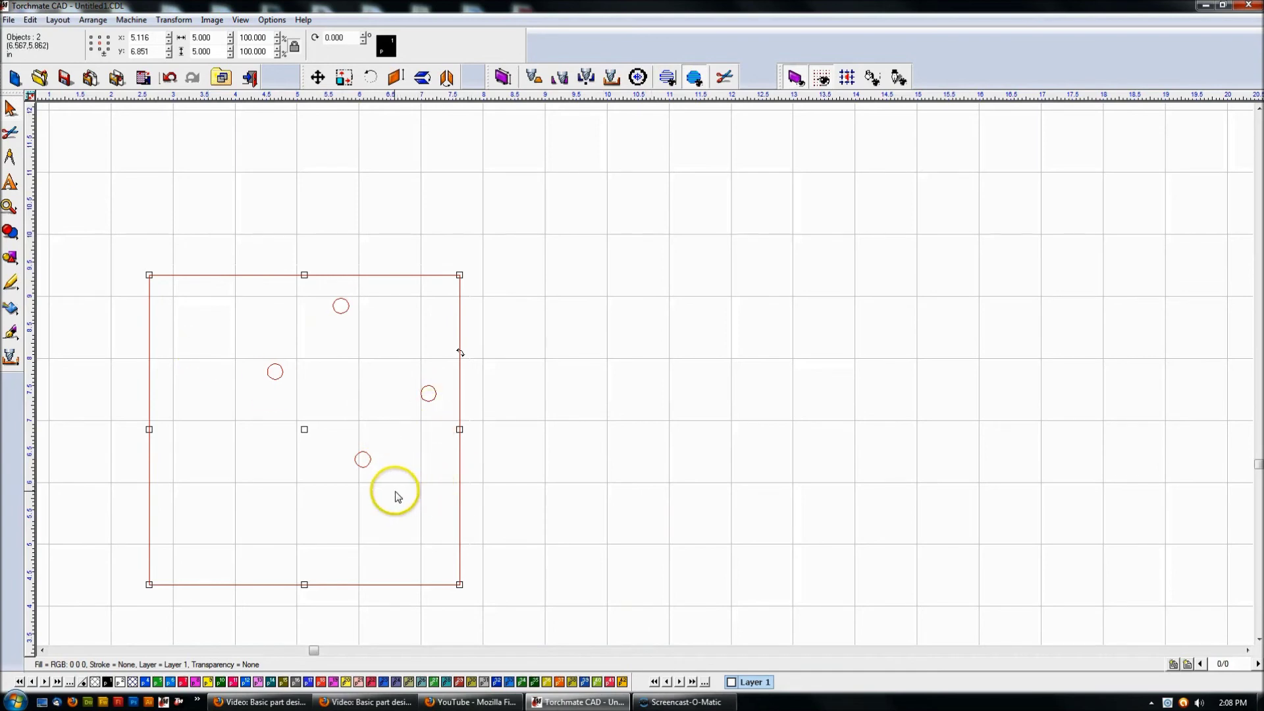
click(10, 232)
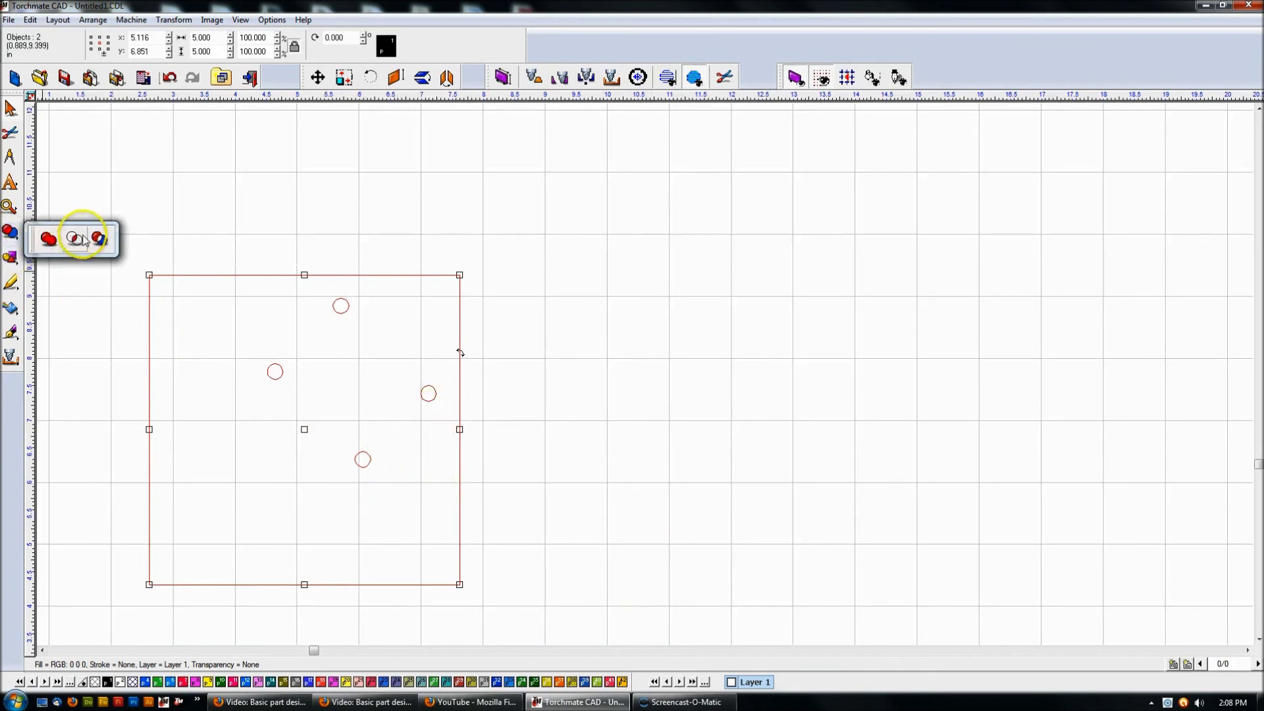
click(99, 238)
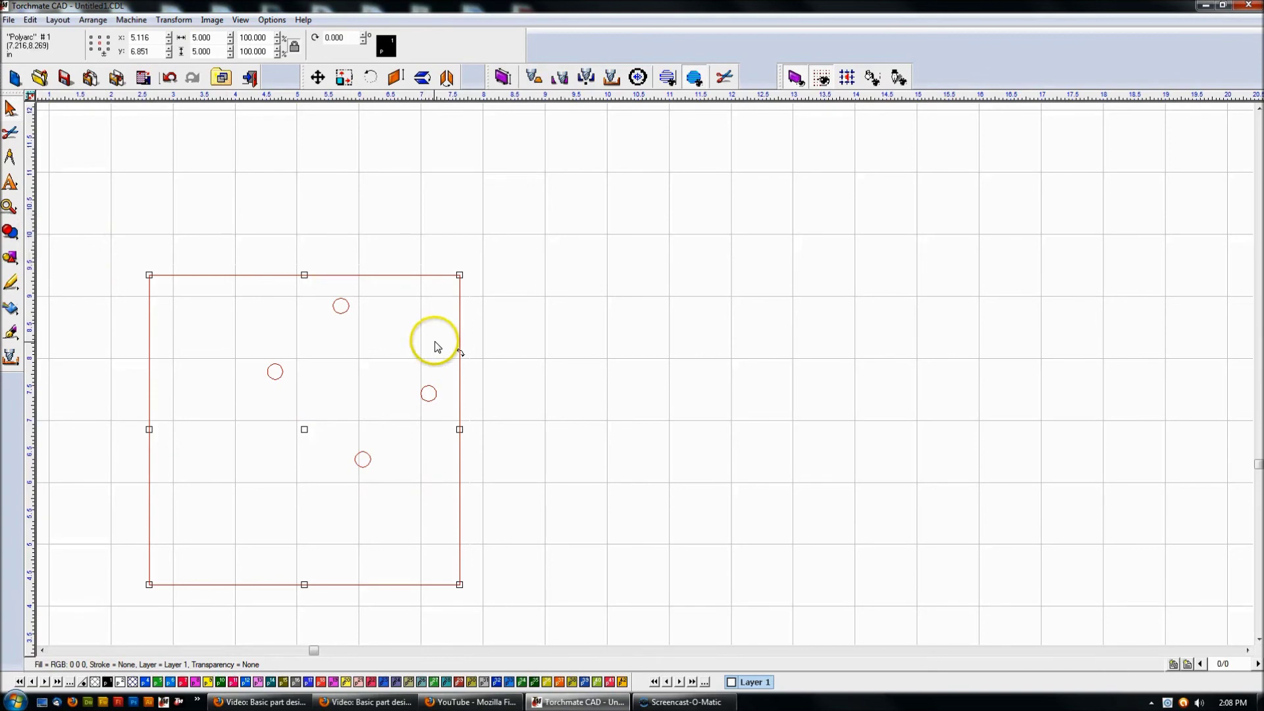
Check the holes cut through, then apply a Node Edit pass on the combined plate
click(457, 347)
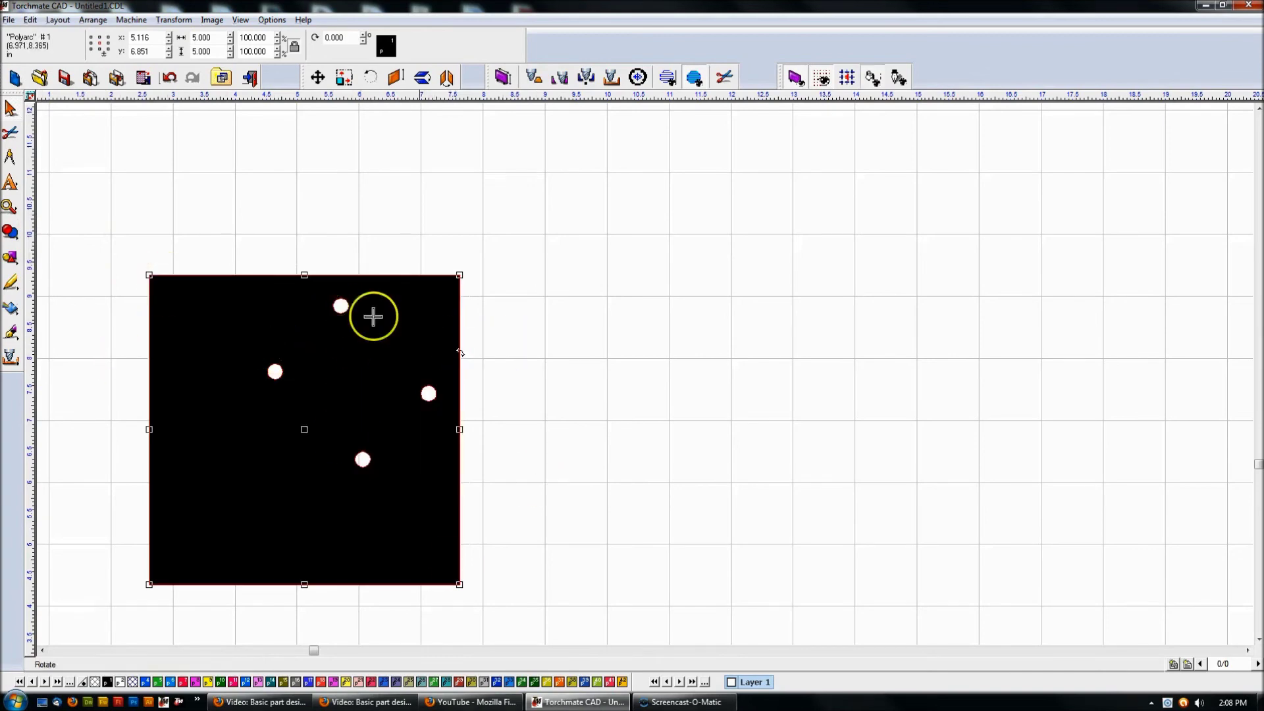
click(475, 310)
double_click(460, 308)
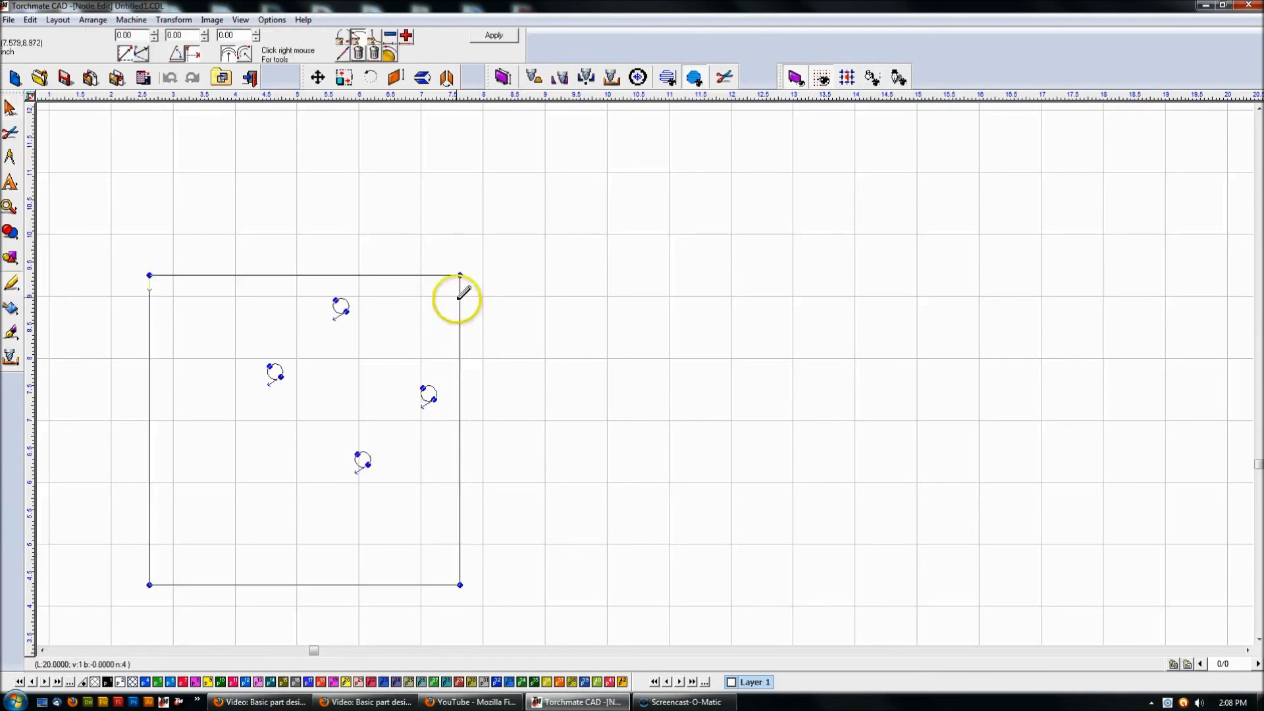
click(484, 38)
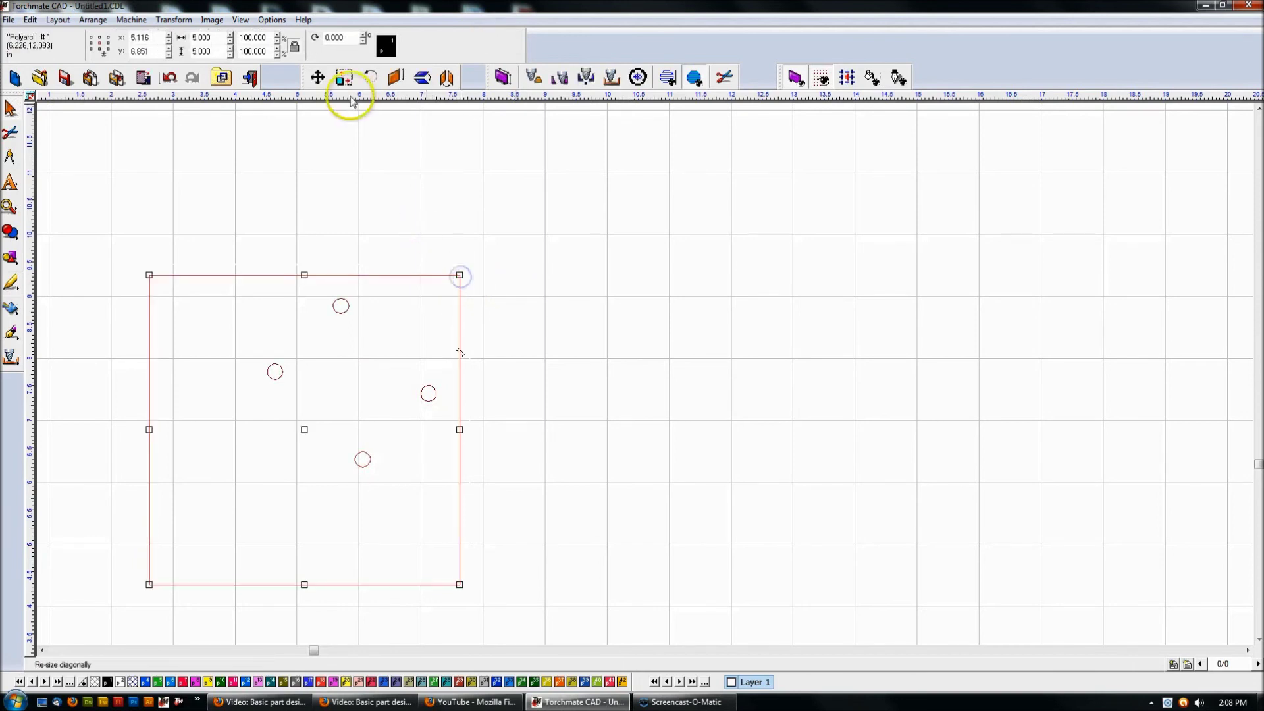
click(174, 20)
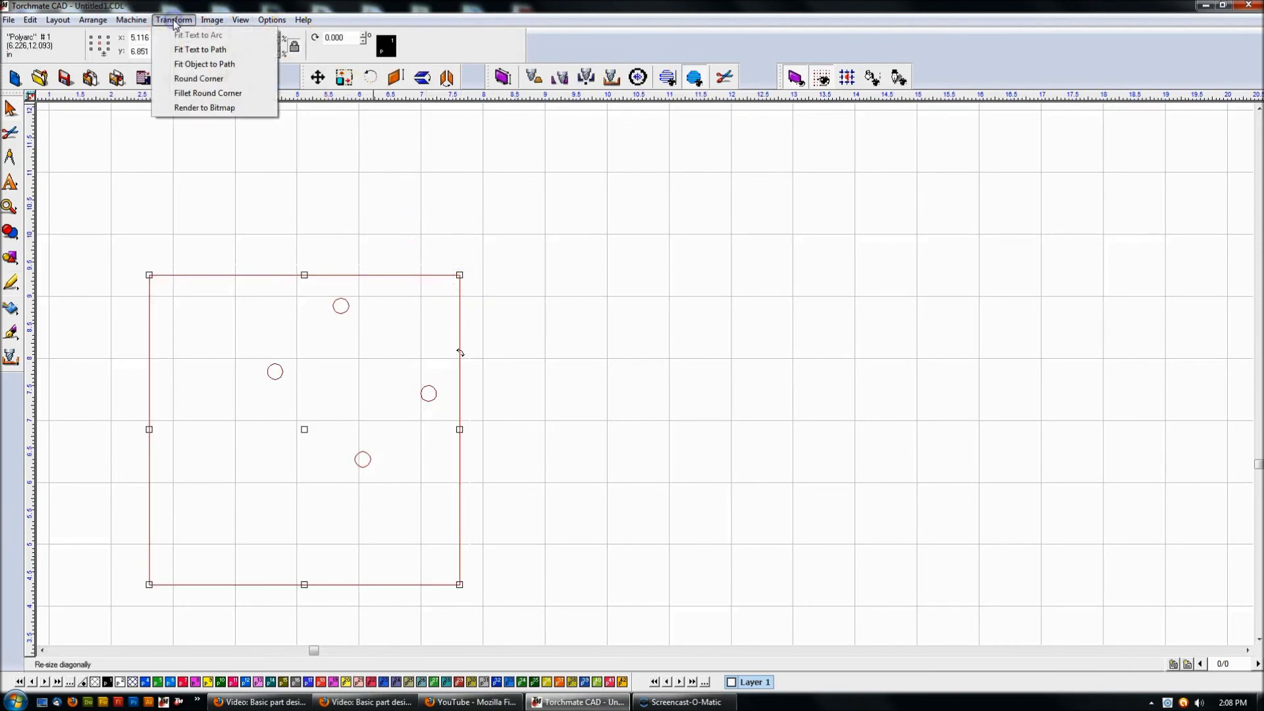
Miter the plate's top-right corner with a 1.750 chamfer
click(185, 93)
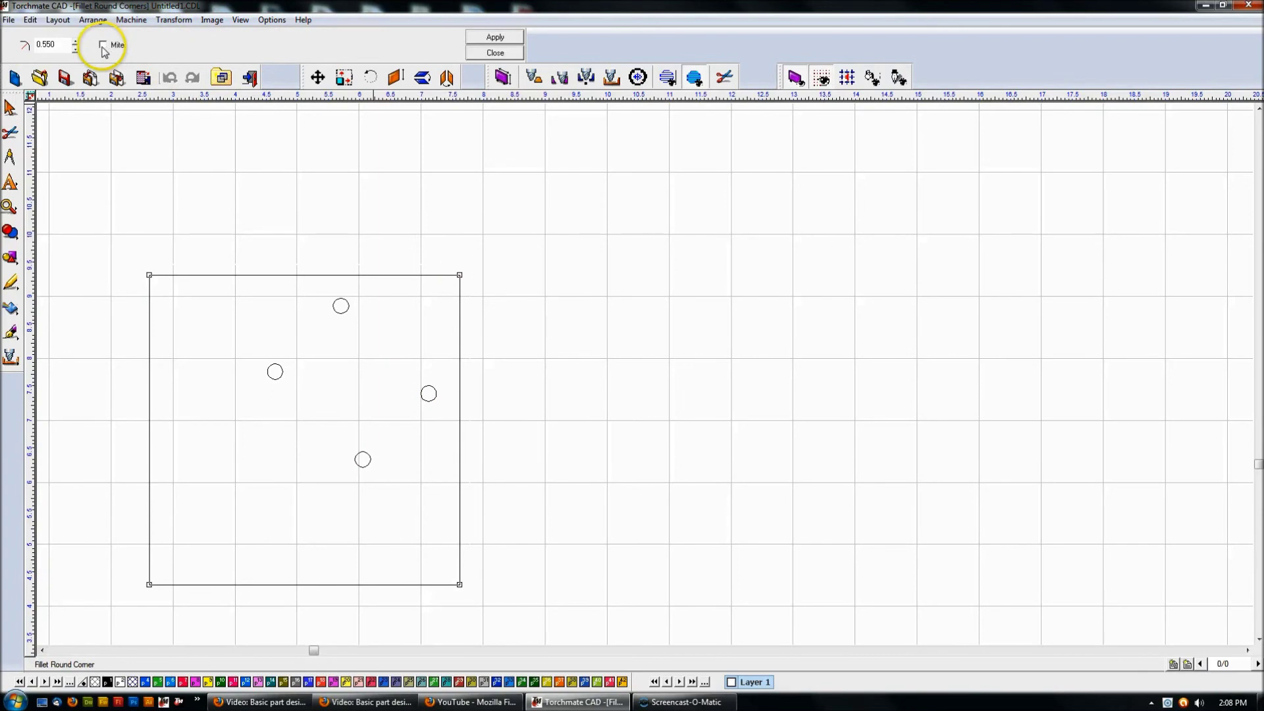
click(103, 45)
click(467, 267)
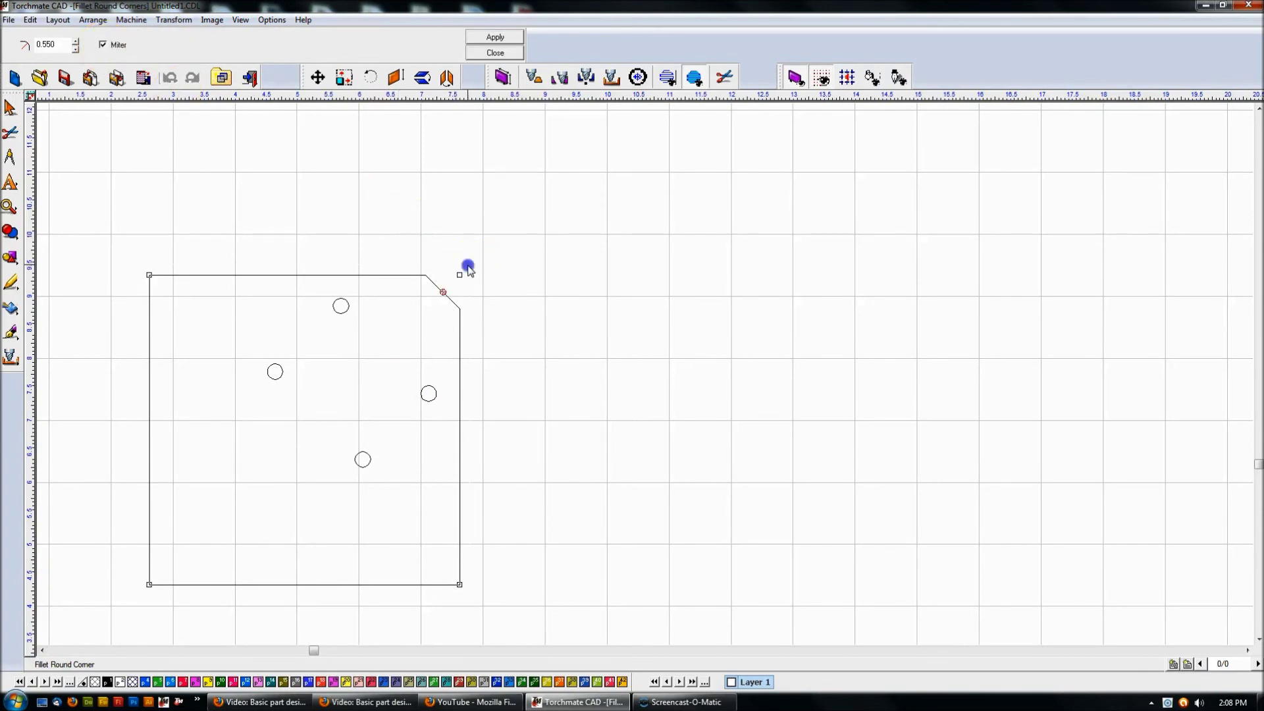
click(76, 42)
click(76, 41)
click(76, 41)
click(76, 41)
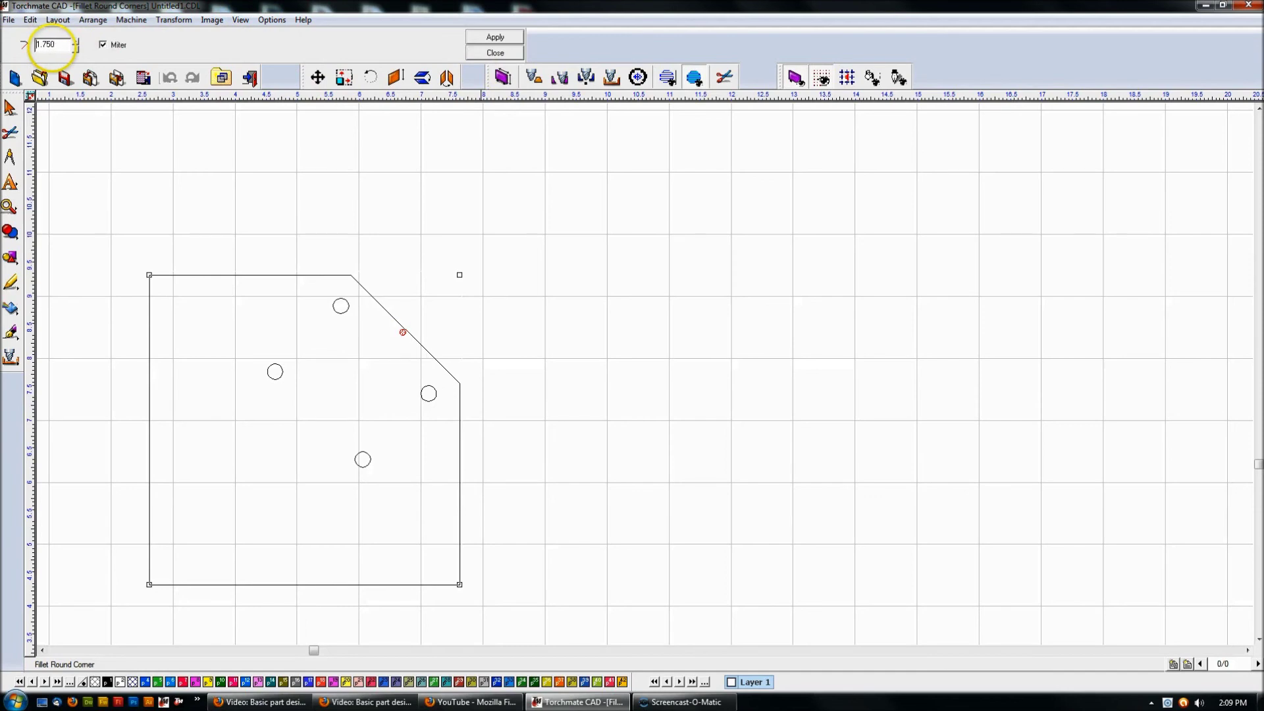
click(496, 53)
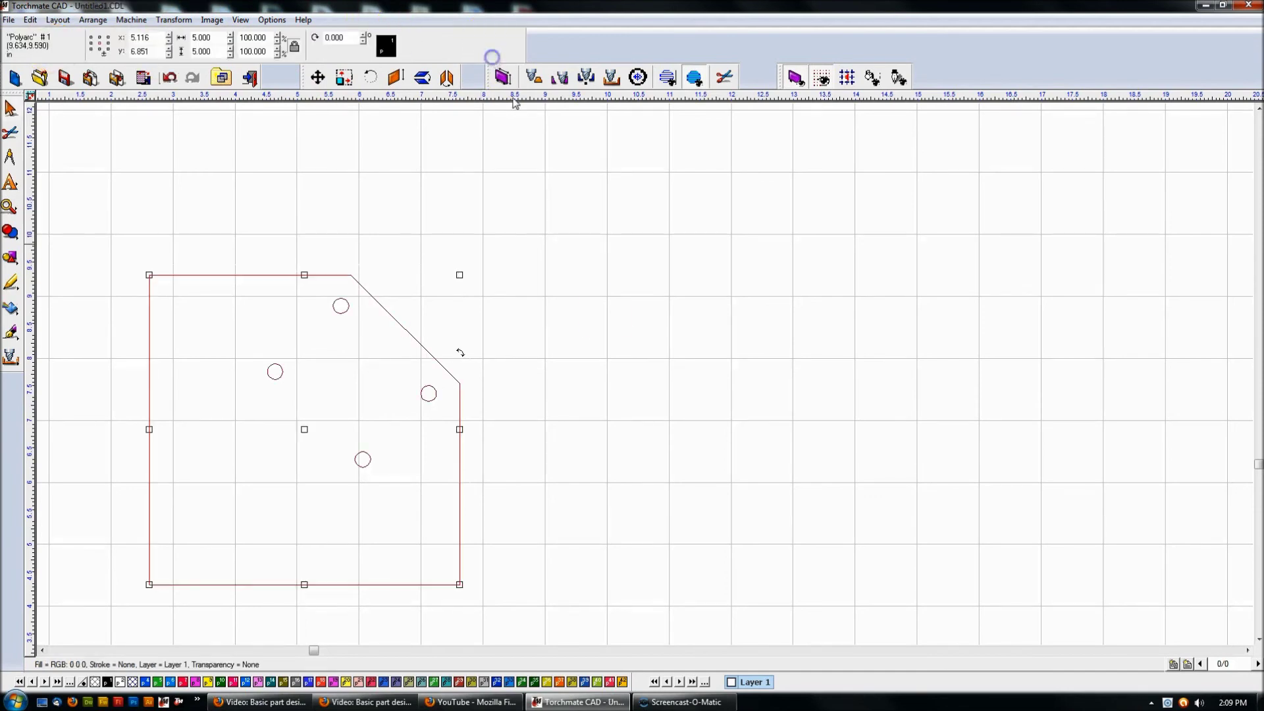
click(569, 342)
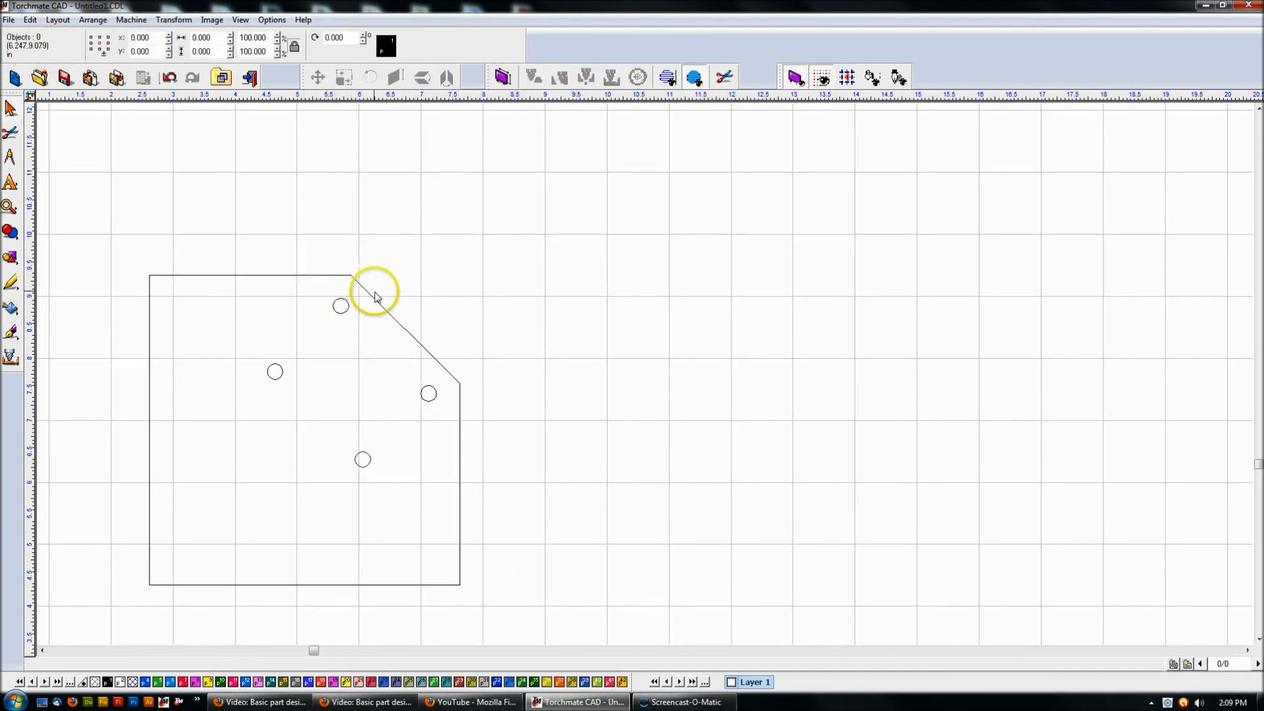
click(439, 362)
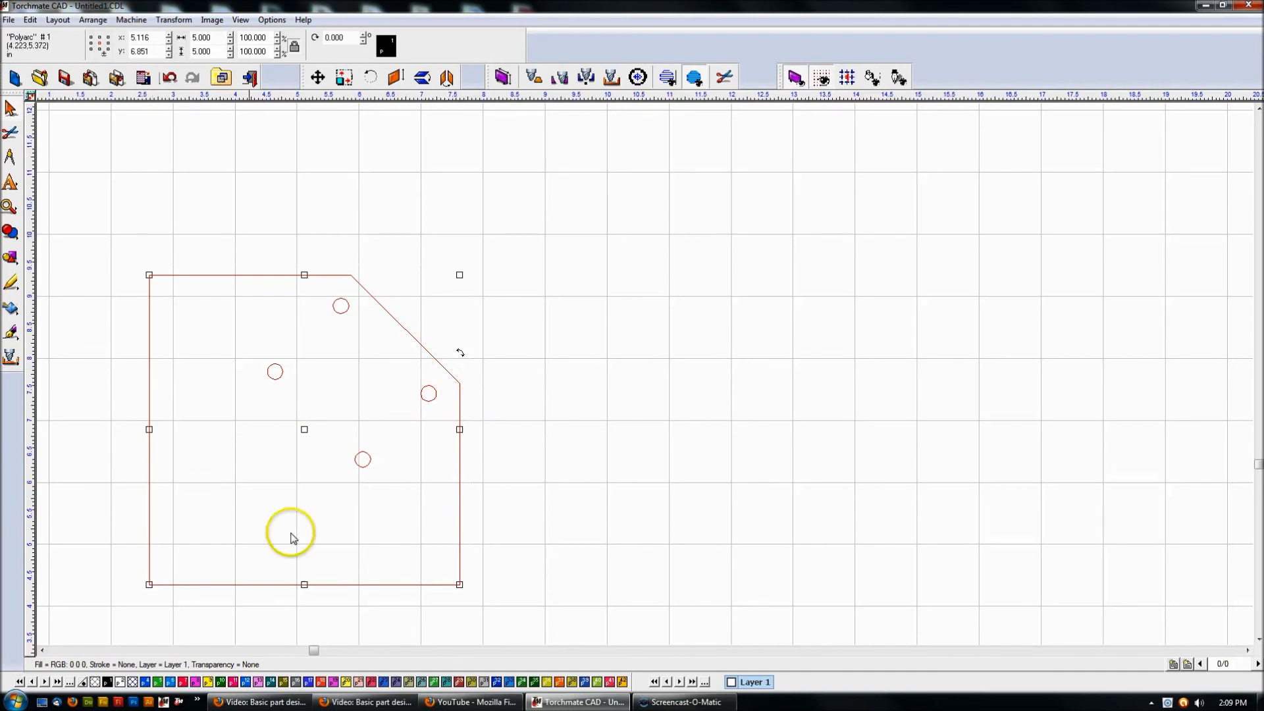
click(520, 302)
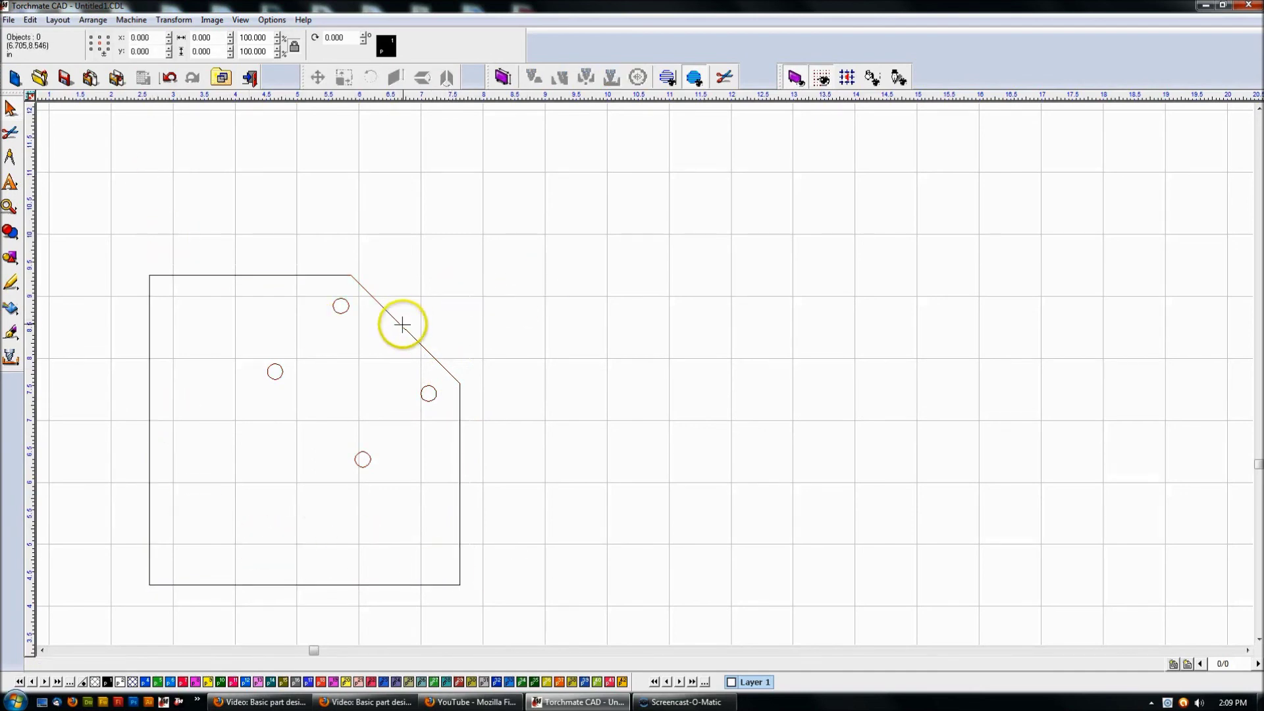
double_click(409, 322)
click(459, 394)
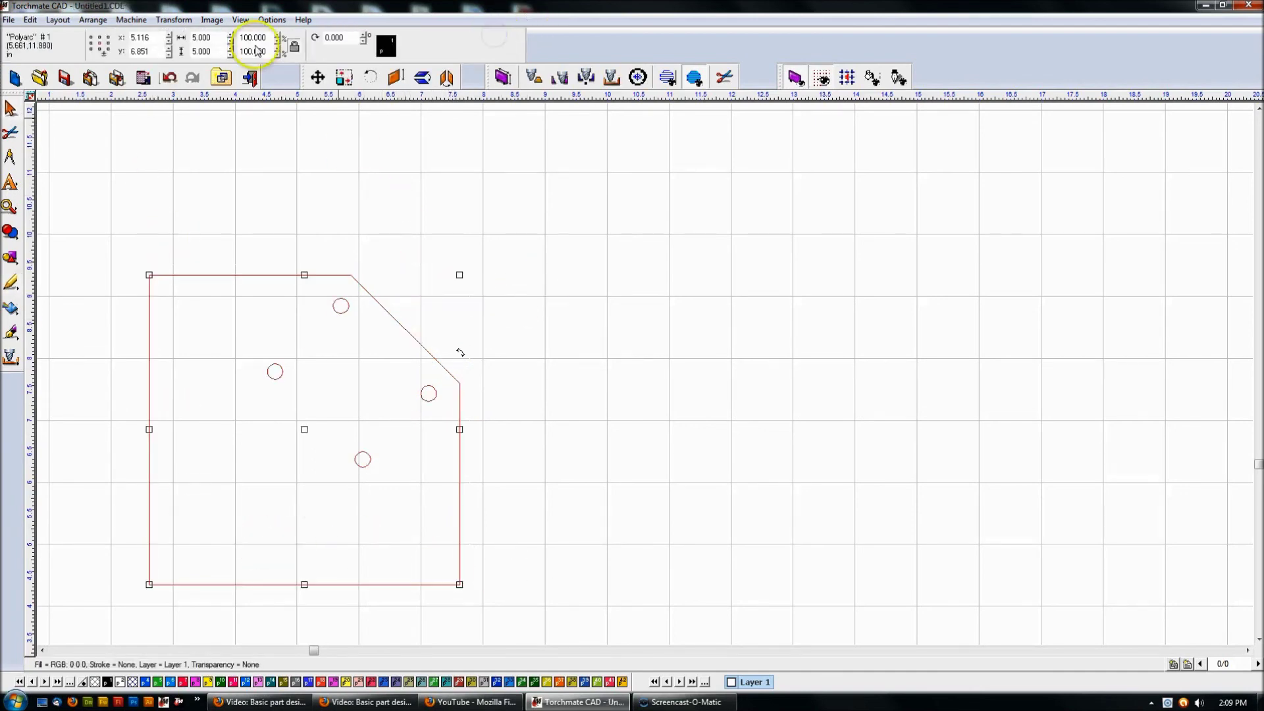
Round both ends of the chamfer with 0.750 fillets
click(174, 20)
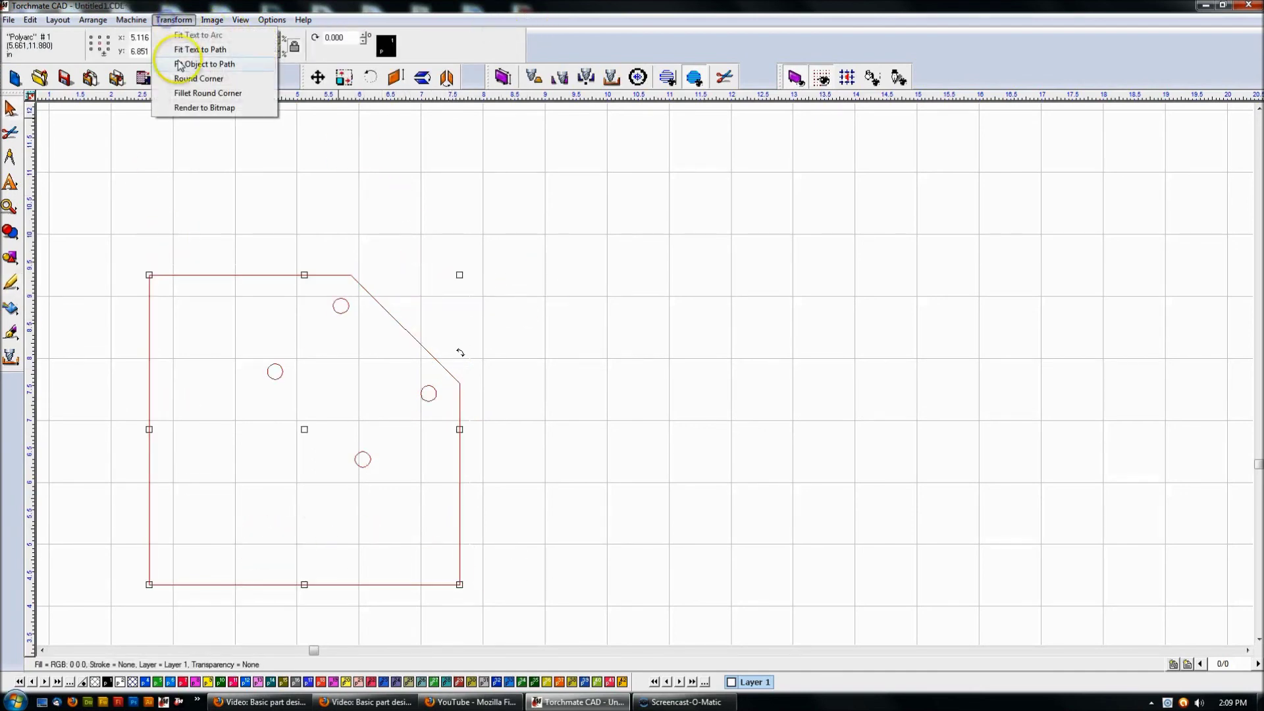
click(207, 93)
click(105, 46)
click(76, 50)
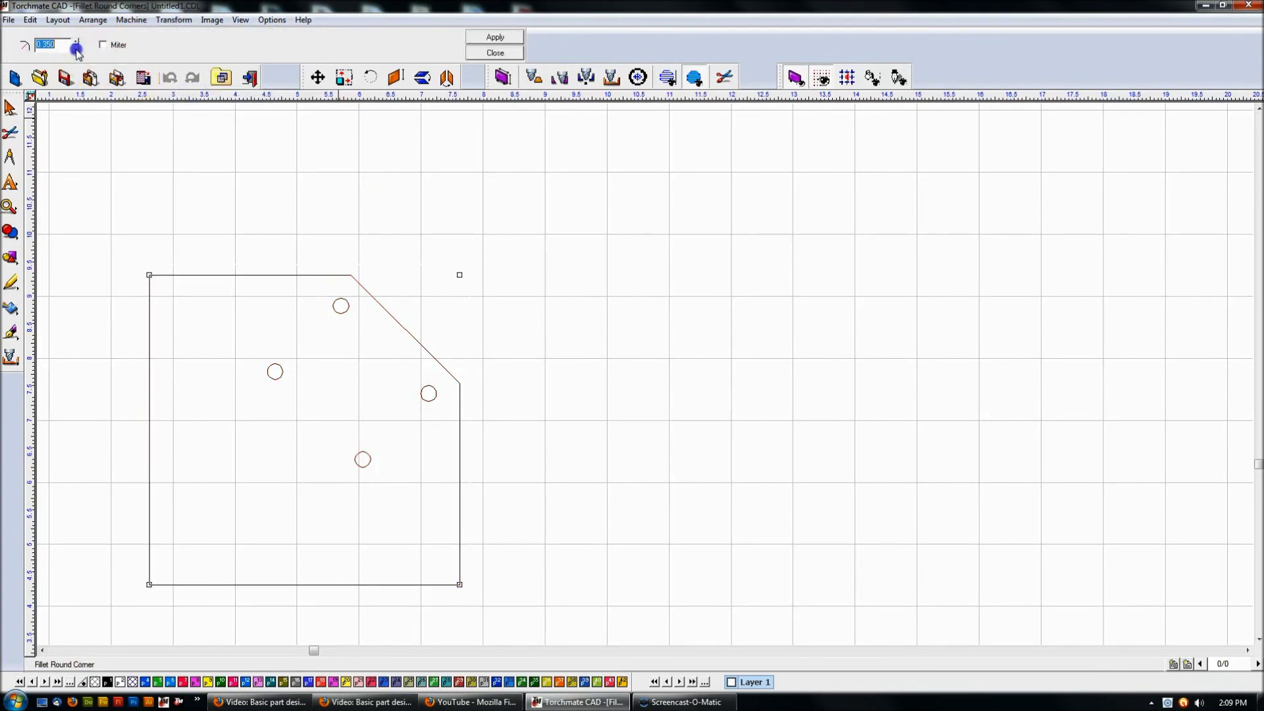
click(352, 260)
click(77, 43)
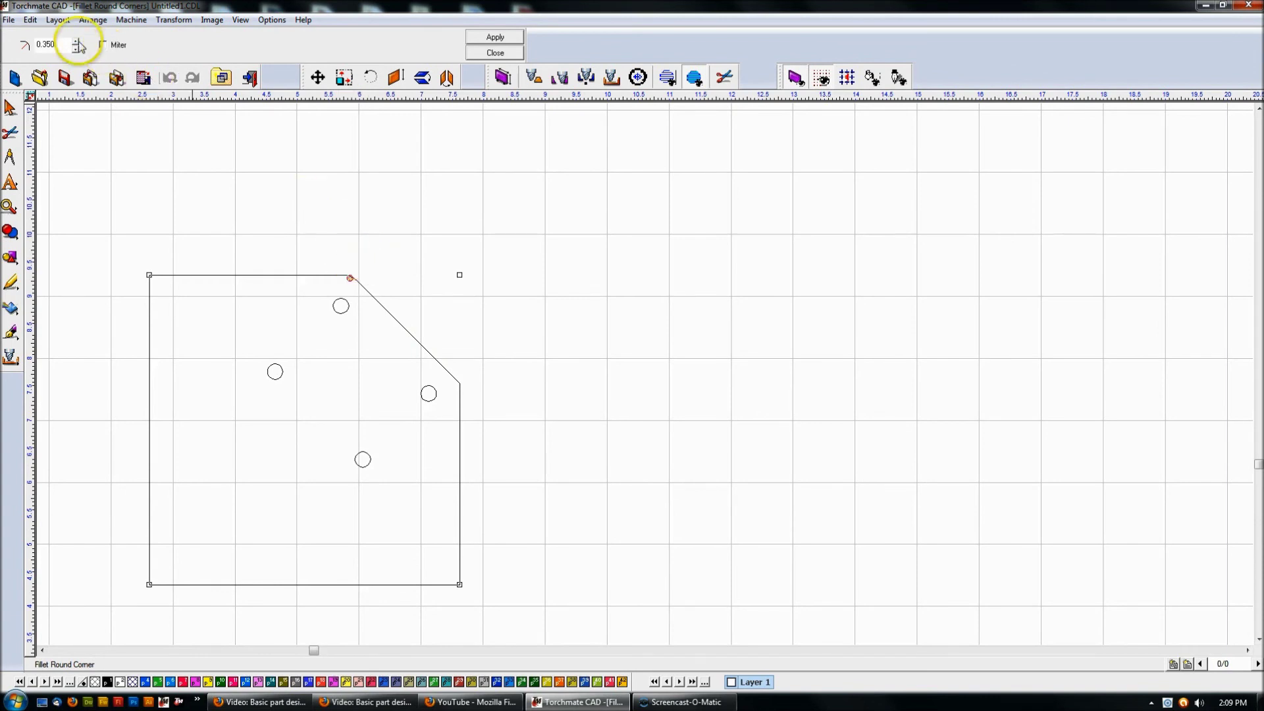
click(79, 45)
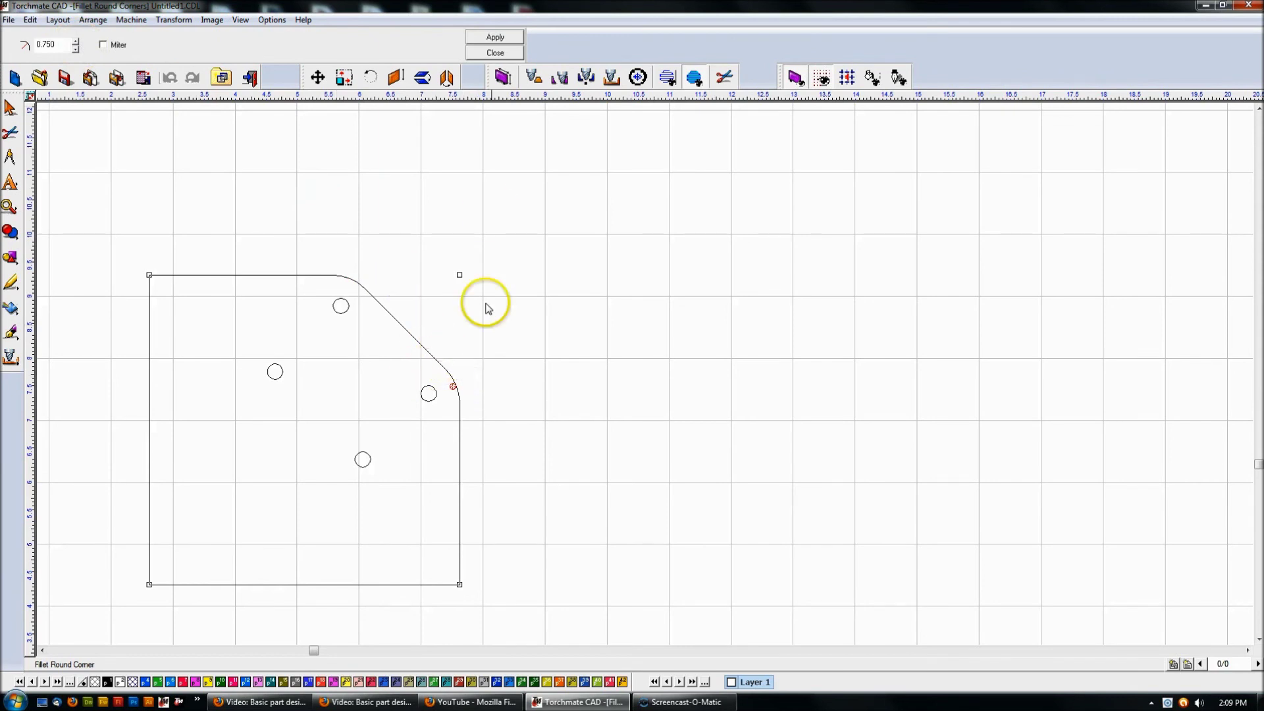
click(502, 40)
click(539, 312)
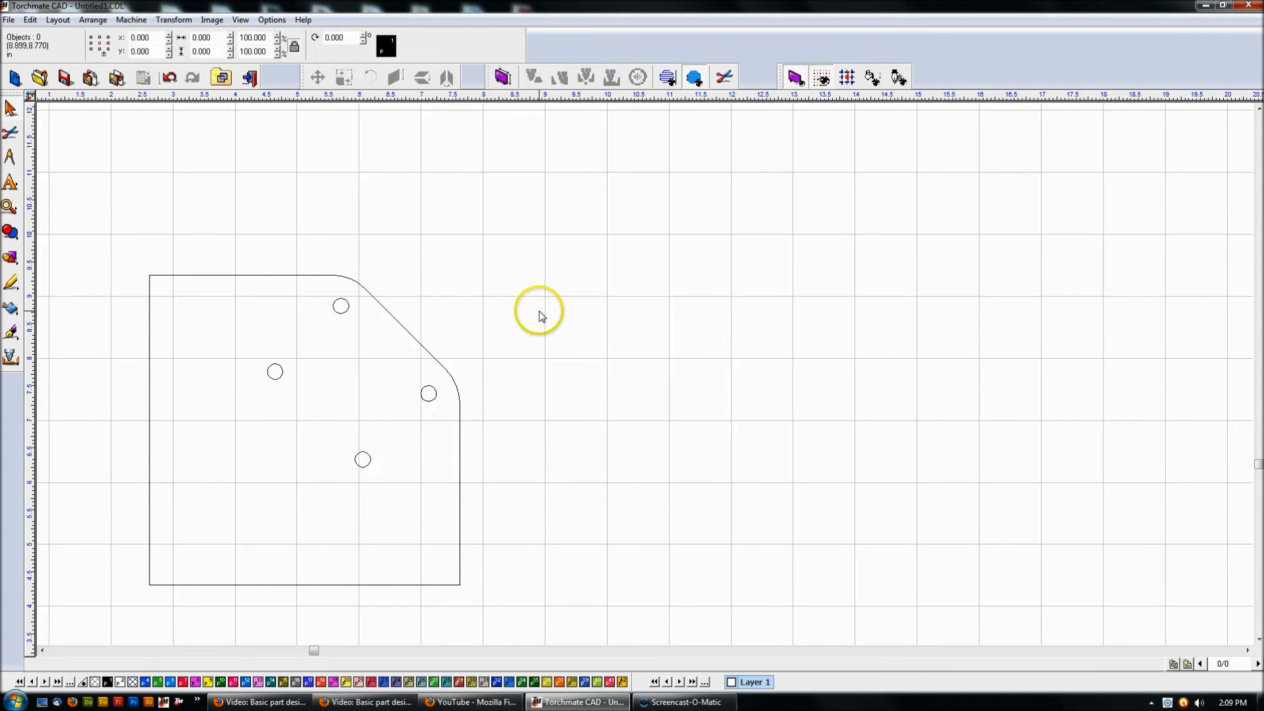
Show the four-hole plate as a plain outline and return to the Select tool
key(F9)
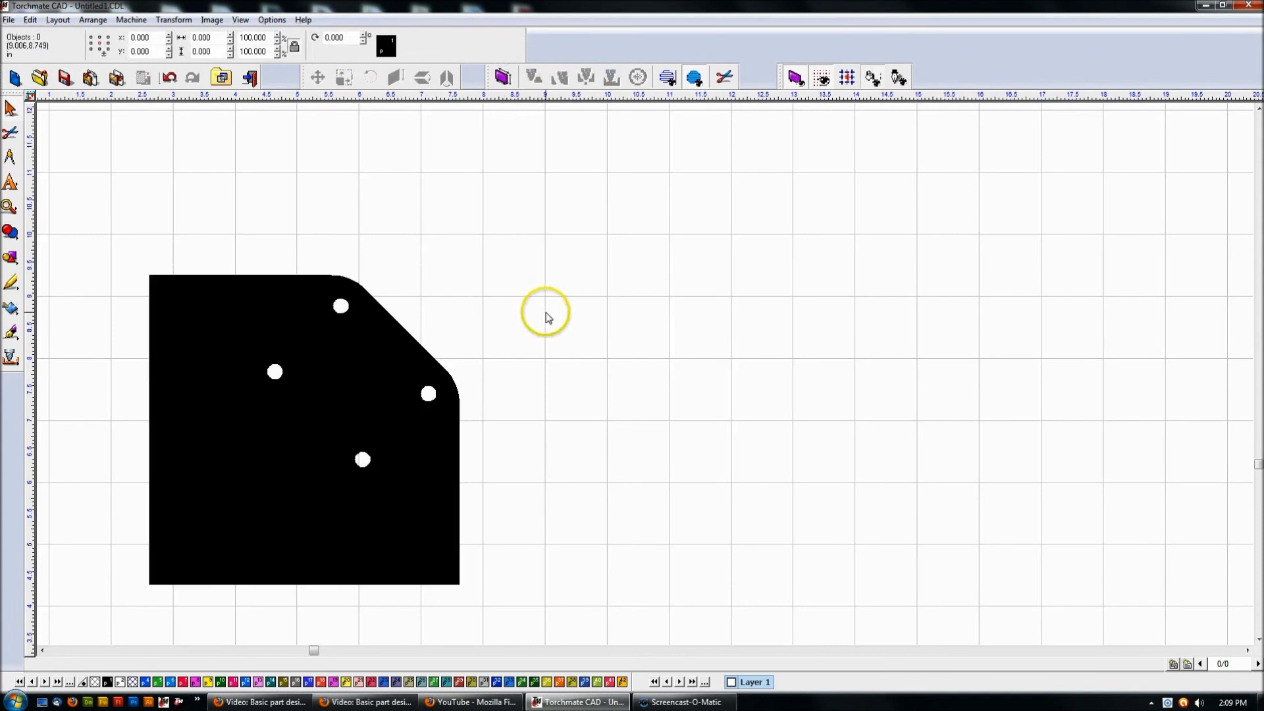
click(241, 20)
click(240, 20)
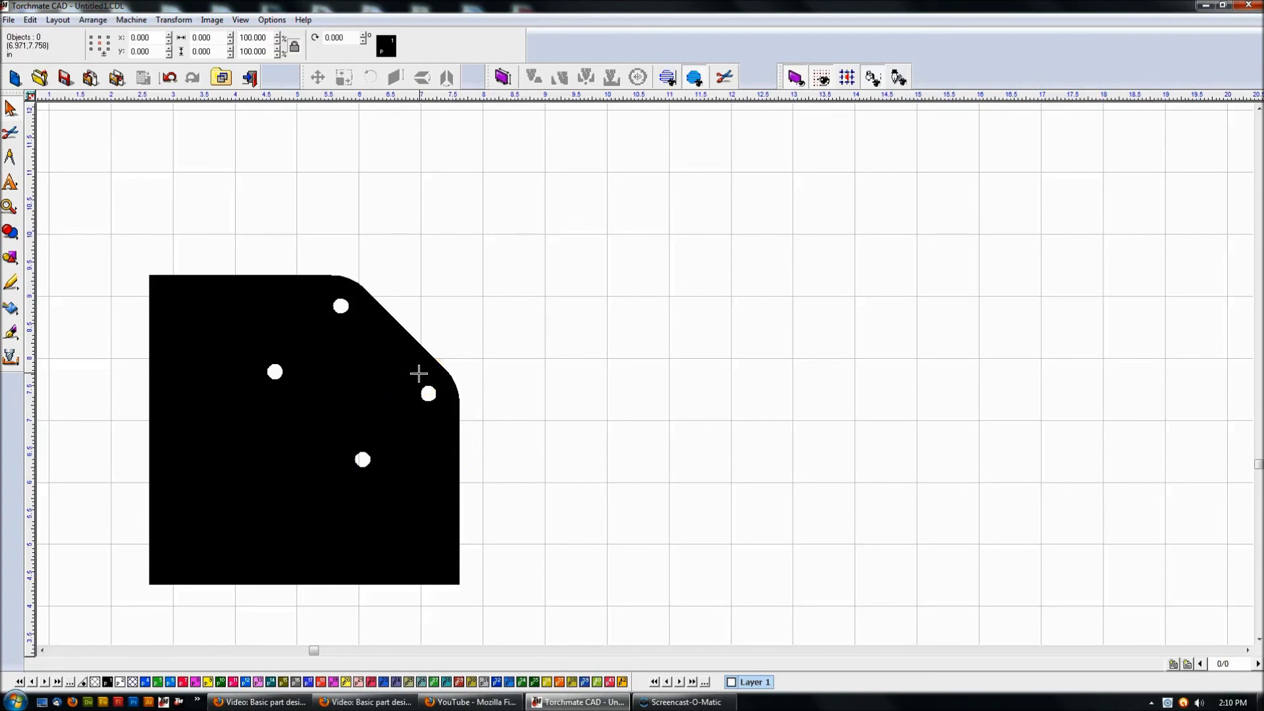
click(11, 109)
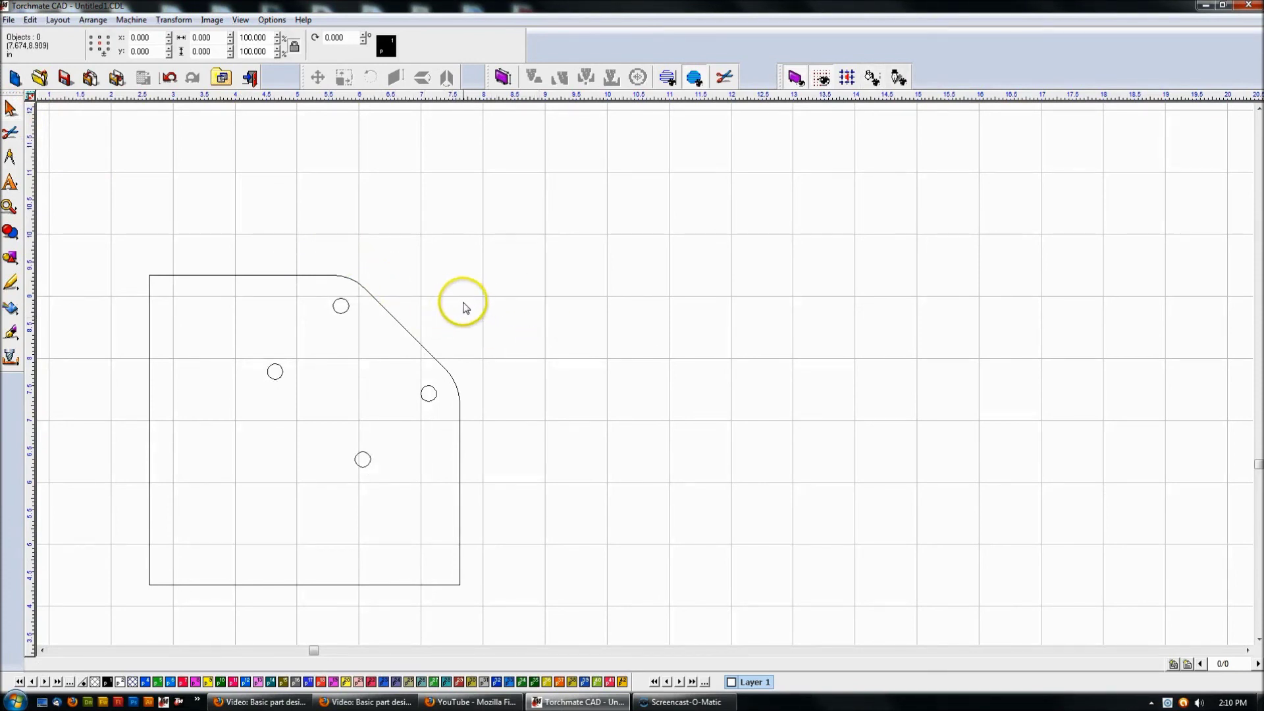
Draw a rectangle right of the plate and delete the extra wide one
click(9, 258)
click(92, 263)
click(588, 216)
drag(588, 216, 663, 364)
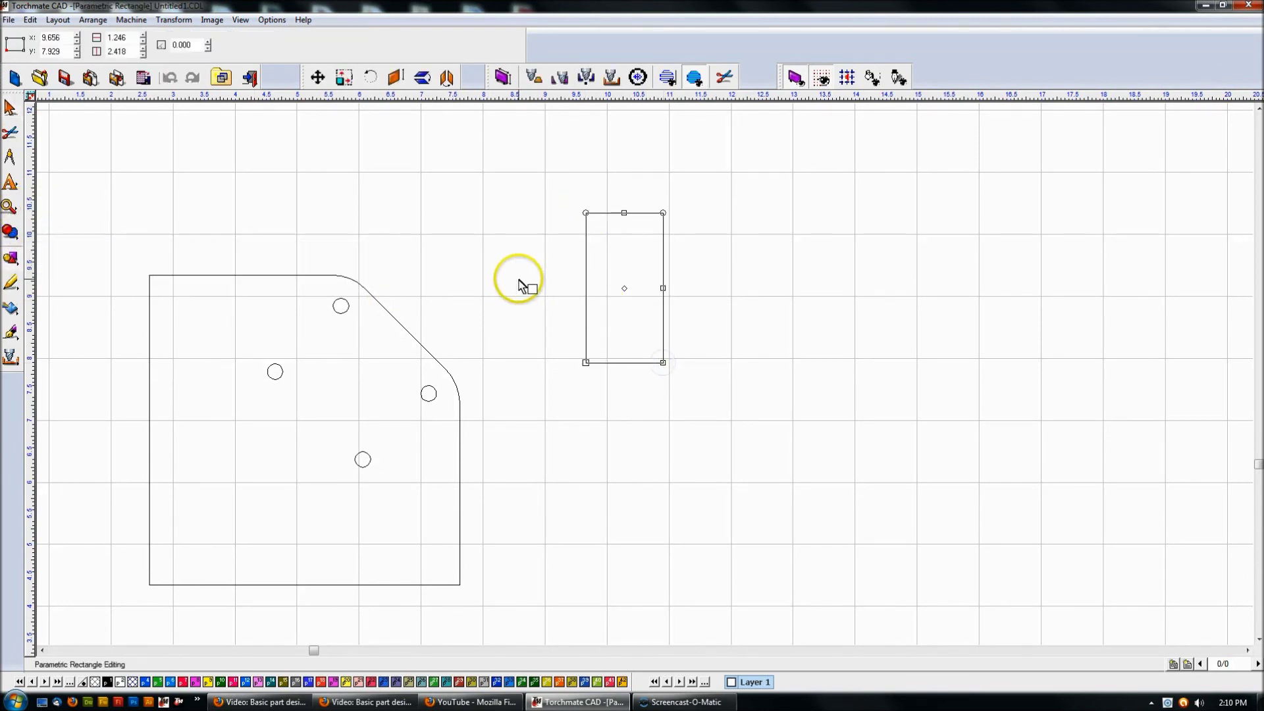
drag(492, 249, 754, 314)
click(10, 107)
click(403, 207)
click(545, 248)
key(Delete)
click(609, 213)
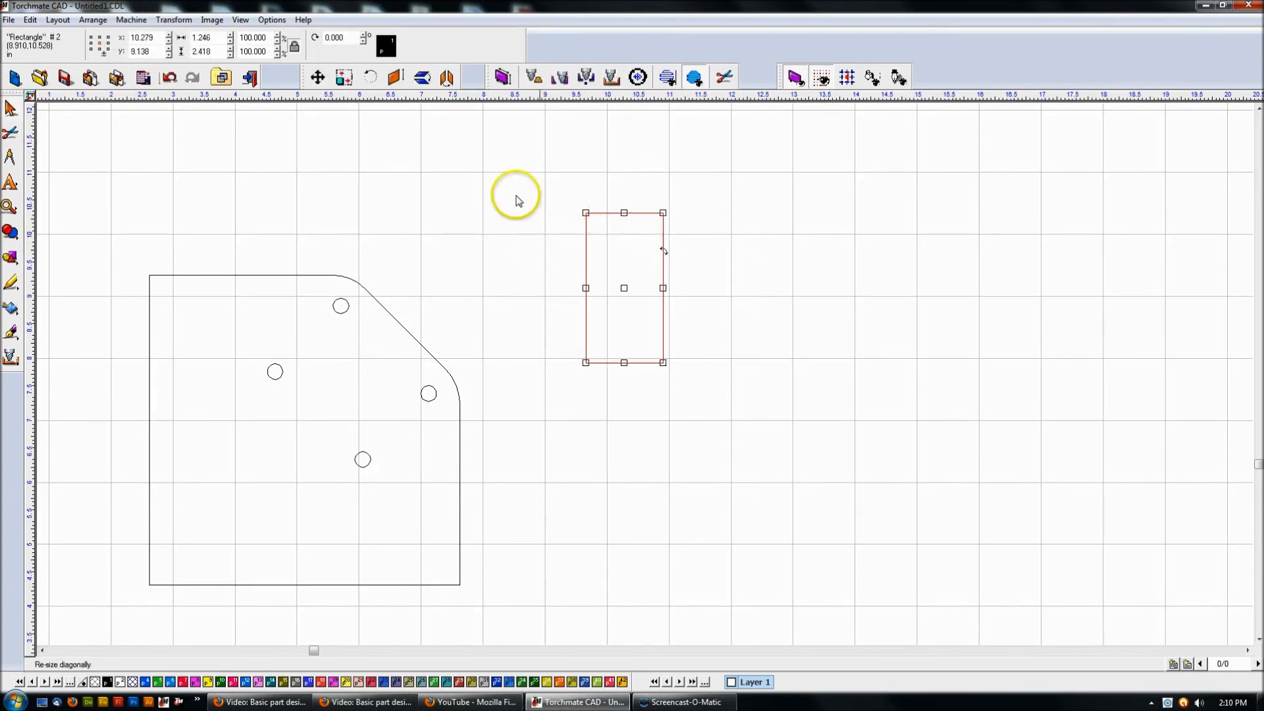
Widen the rectangle to 3.994 by 2.418 inches and bring up Round Corner
click(172, 22)
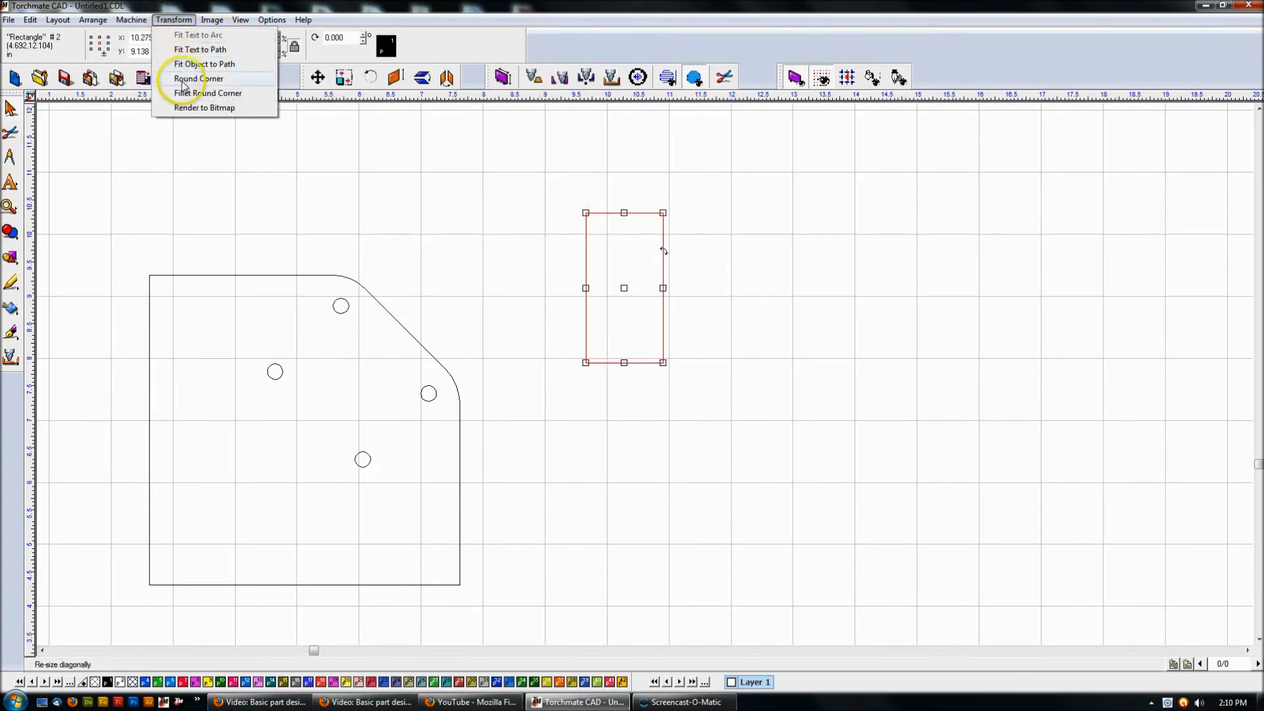
click(172, 20)
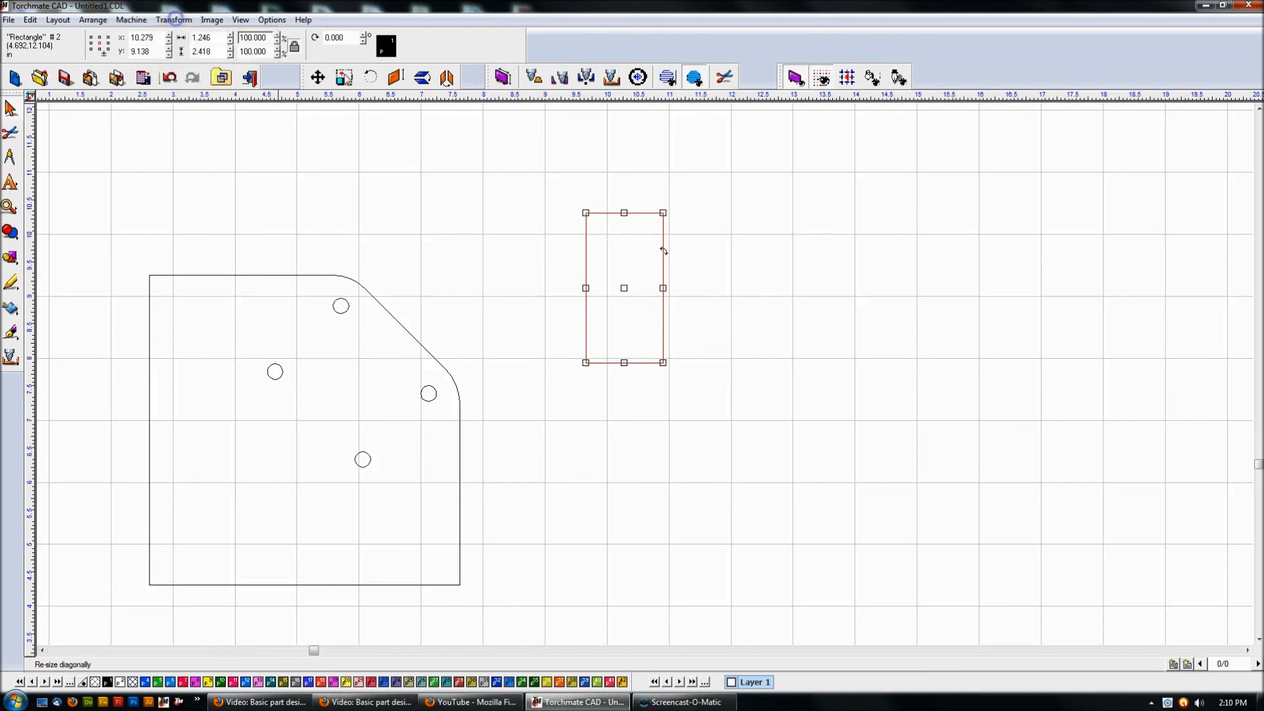
click(683, 270)
click(664, 283)
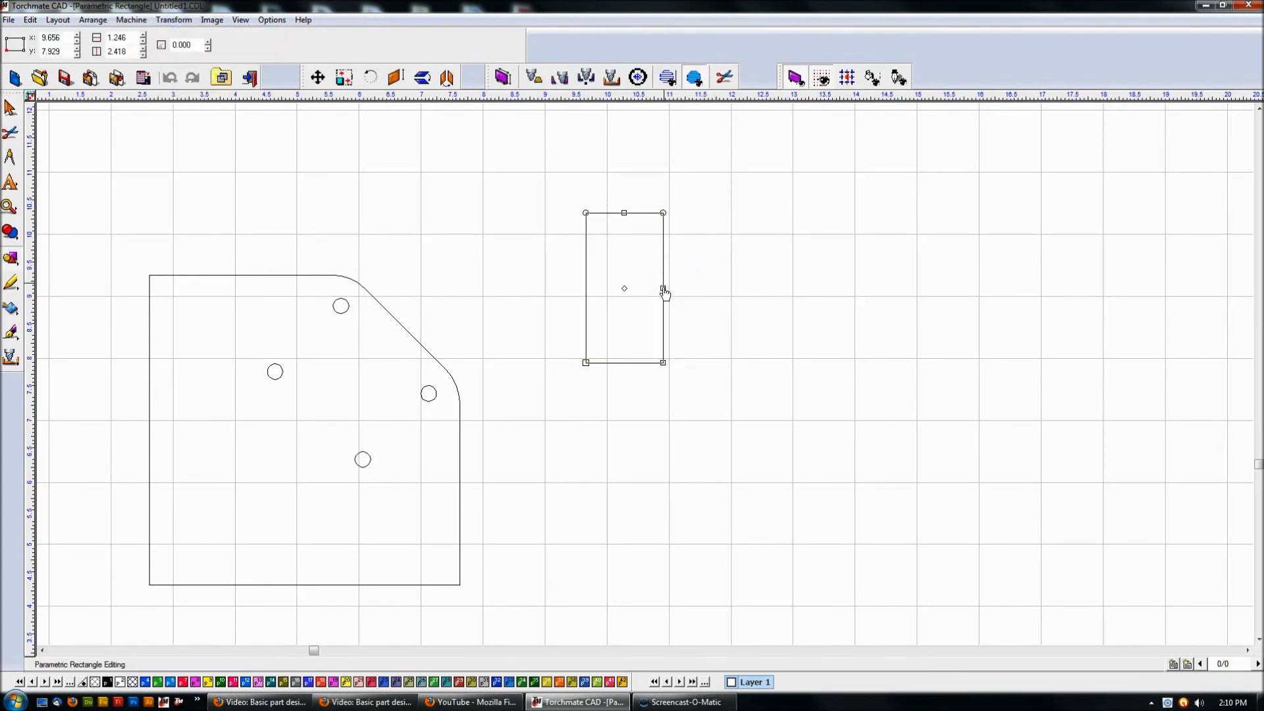
click(664, 293)
drag(662, 288, 833, 288)
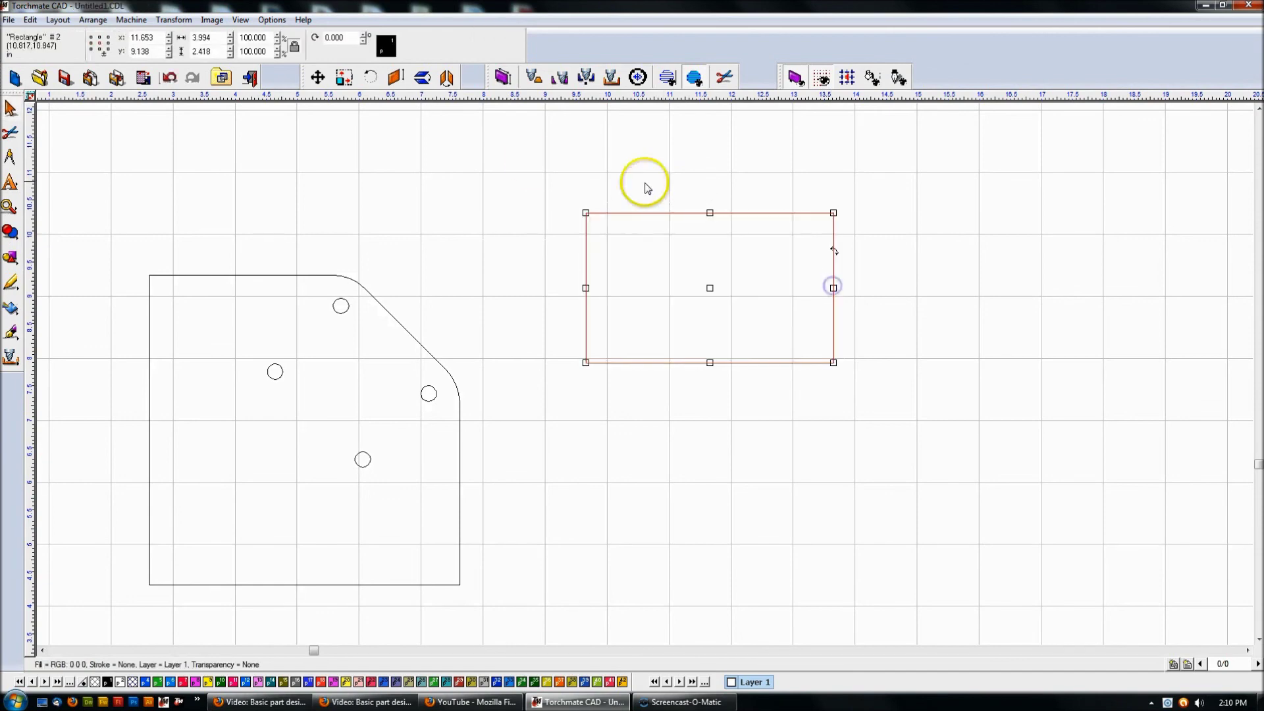
click(172, 19)
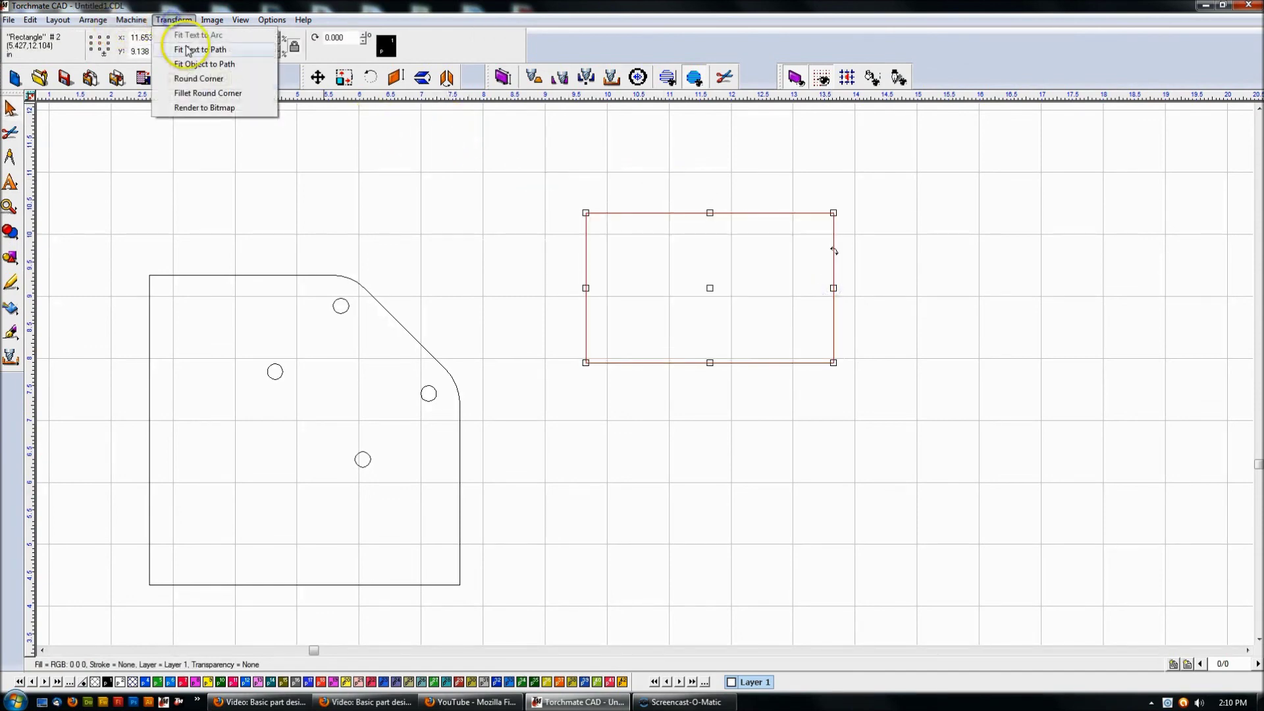
click(203, 79)
Try inside/outside rounding and radii 1.000 then 0.600, closing without applying
click(30, 47)
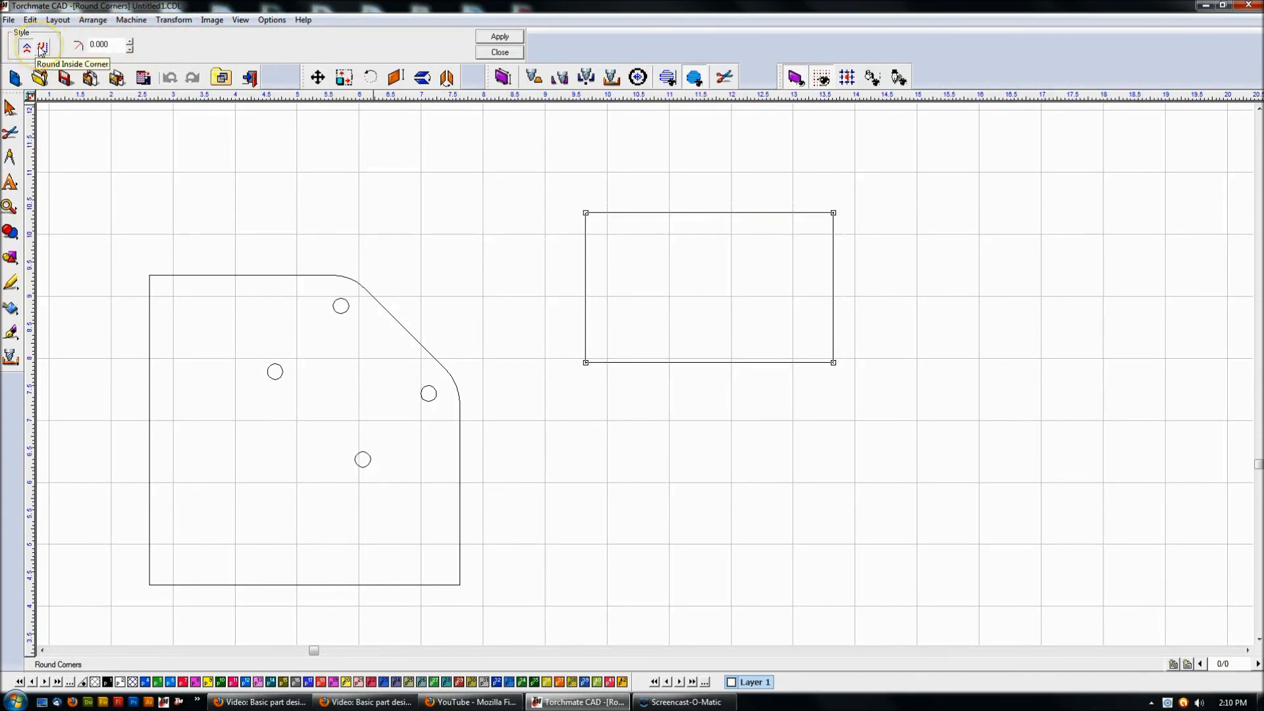
click(41, 48)
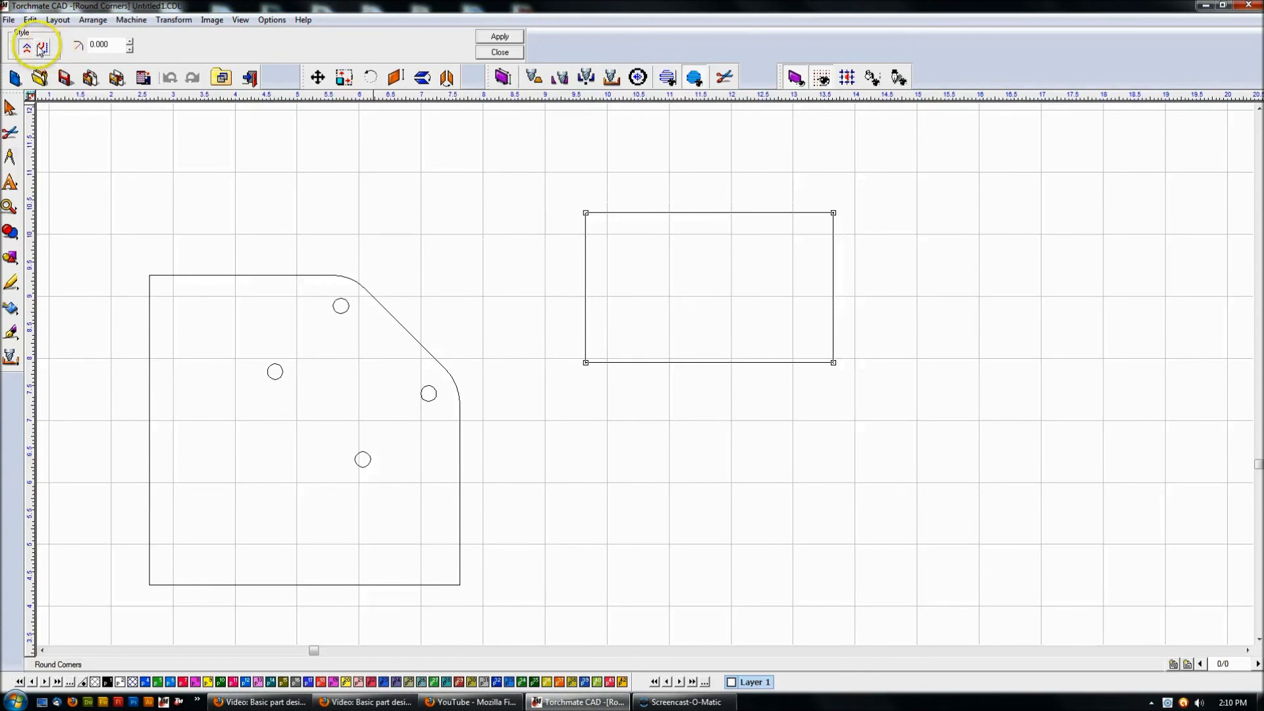
click(27, 48)
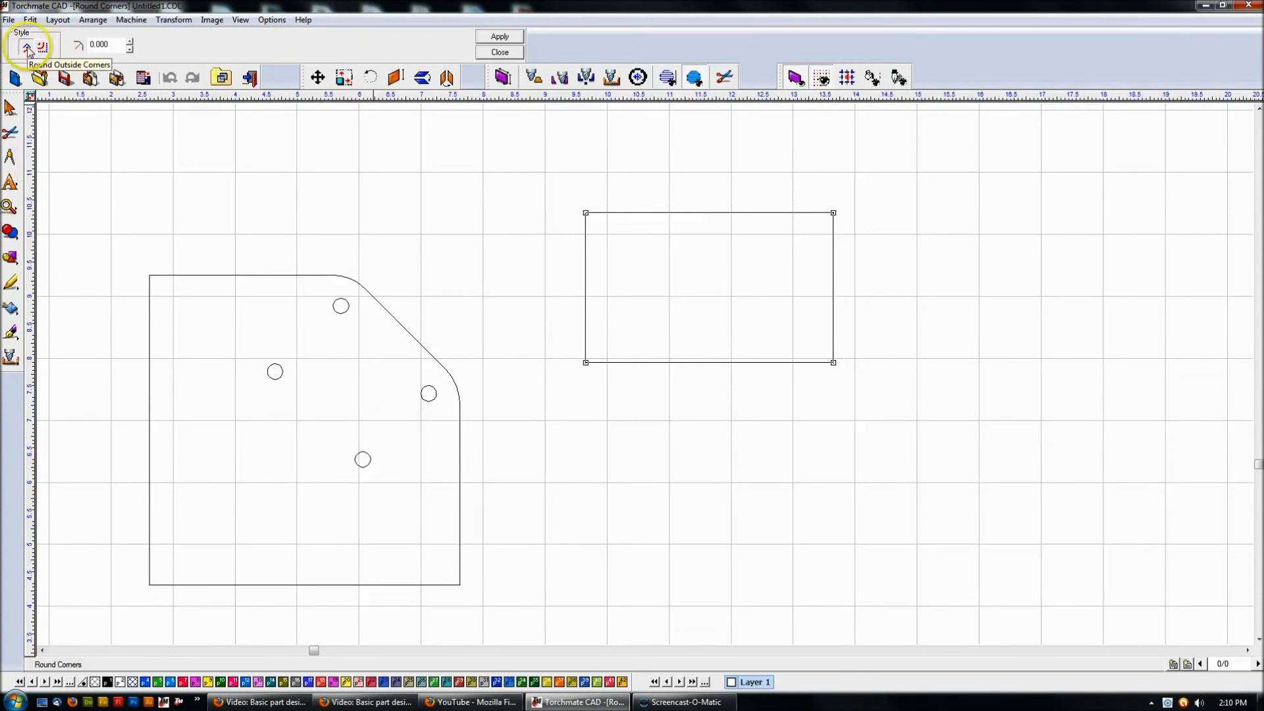
click(130, 44)
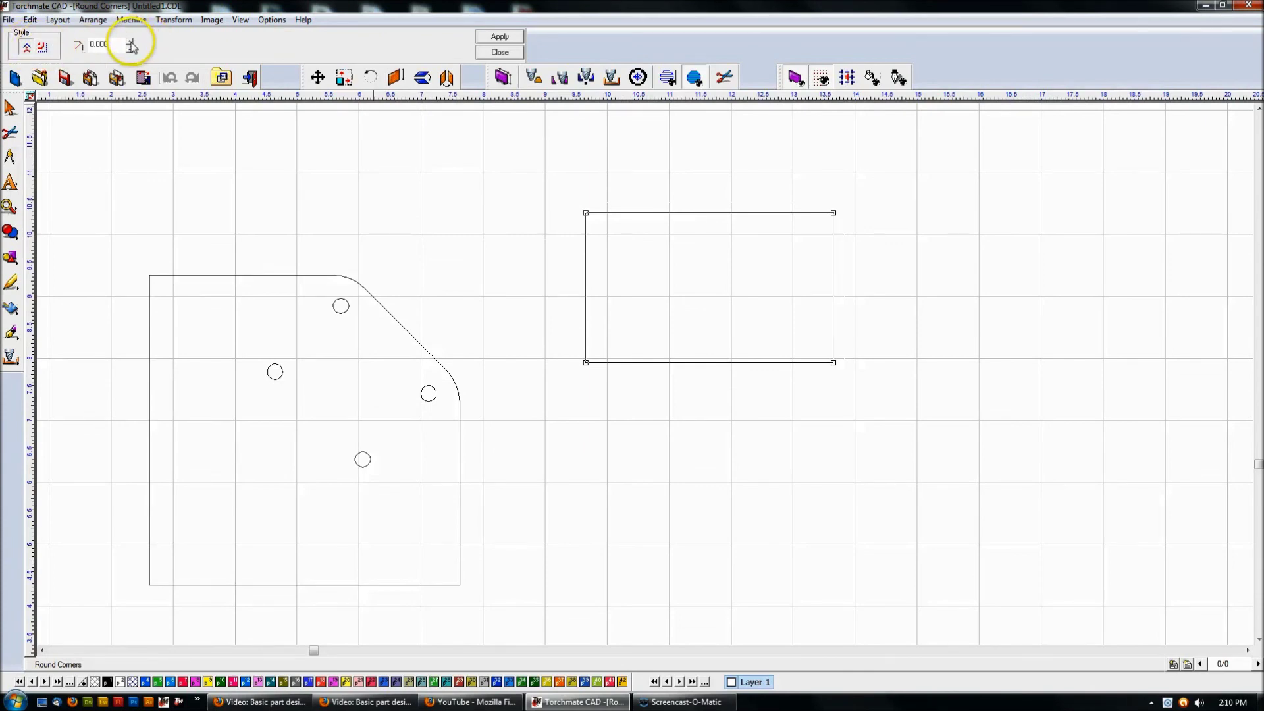
click(131, 42)
click(131, 42)
click(131, 41)
click(131, 50)
click(131, 50)
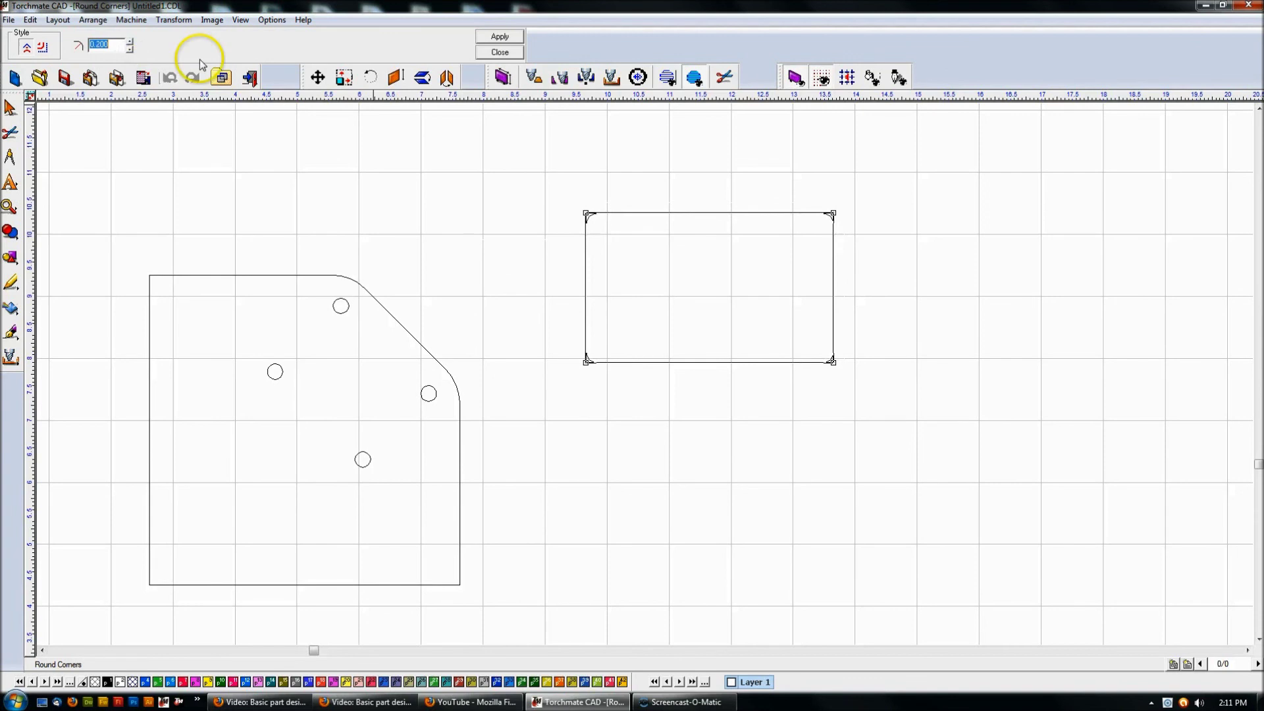
click(499, 52)
click(173, 19)
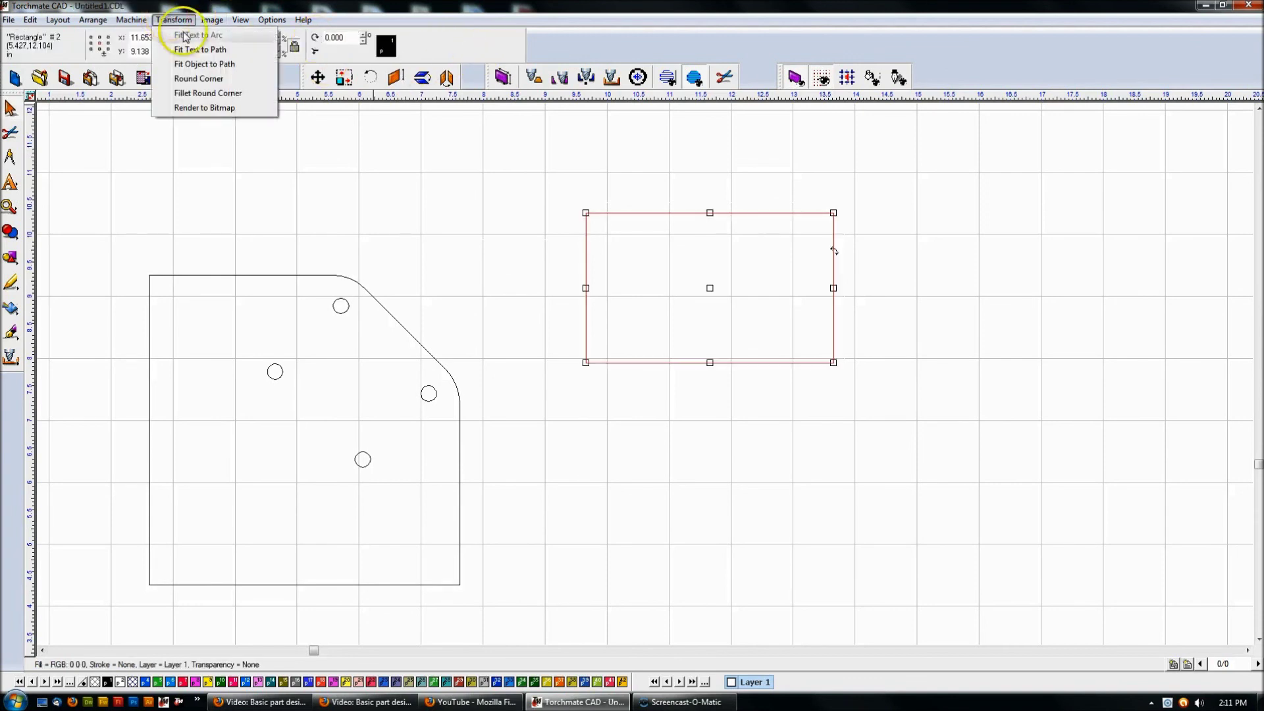
Fillet the rectangle's top-left corner small and the bottom-left, raising the size to 1.150
click(205, 93)
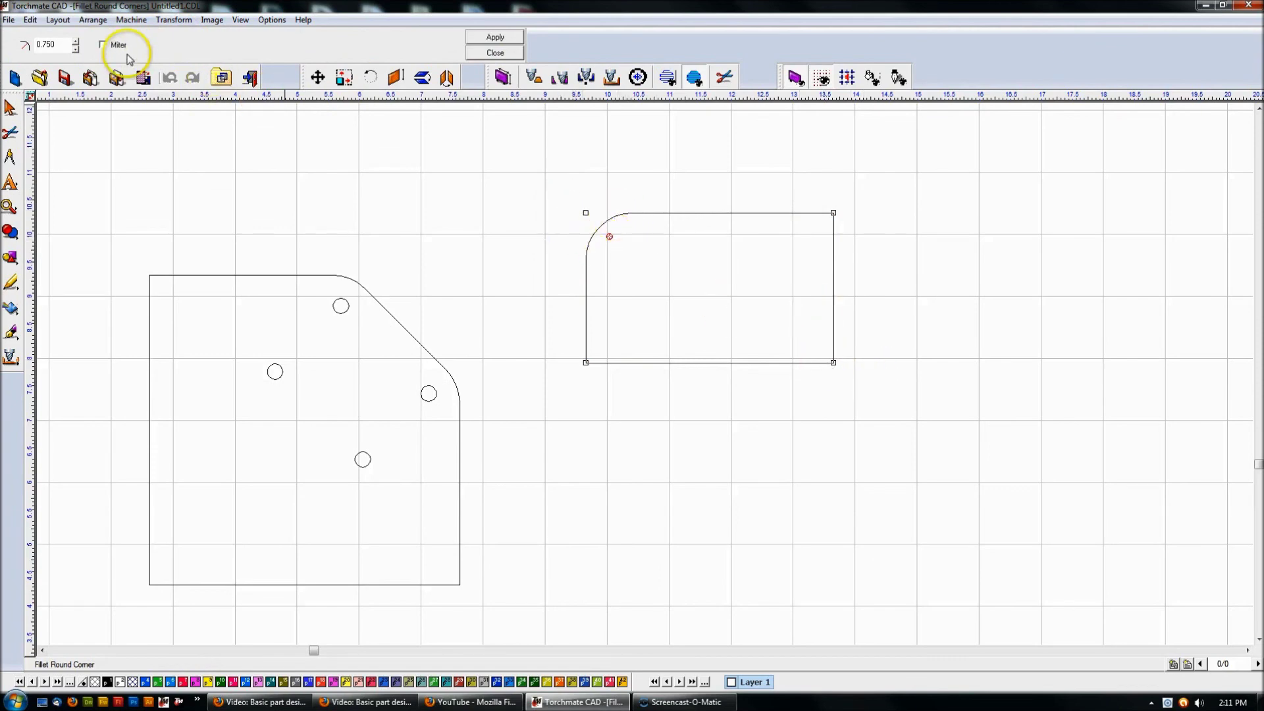
click(104, 45)
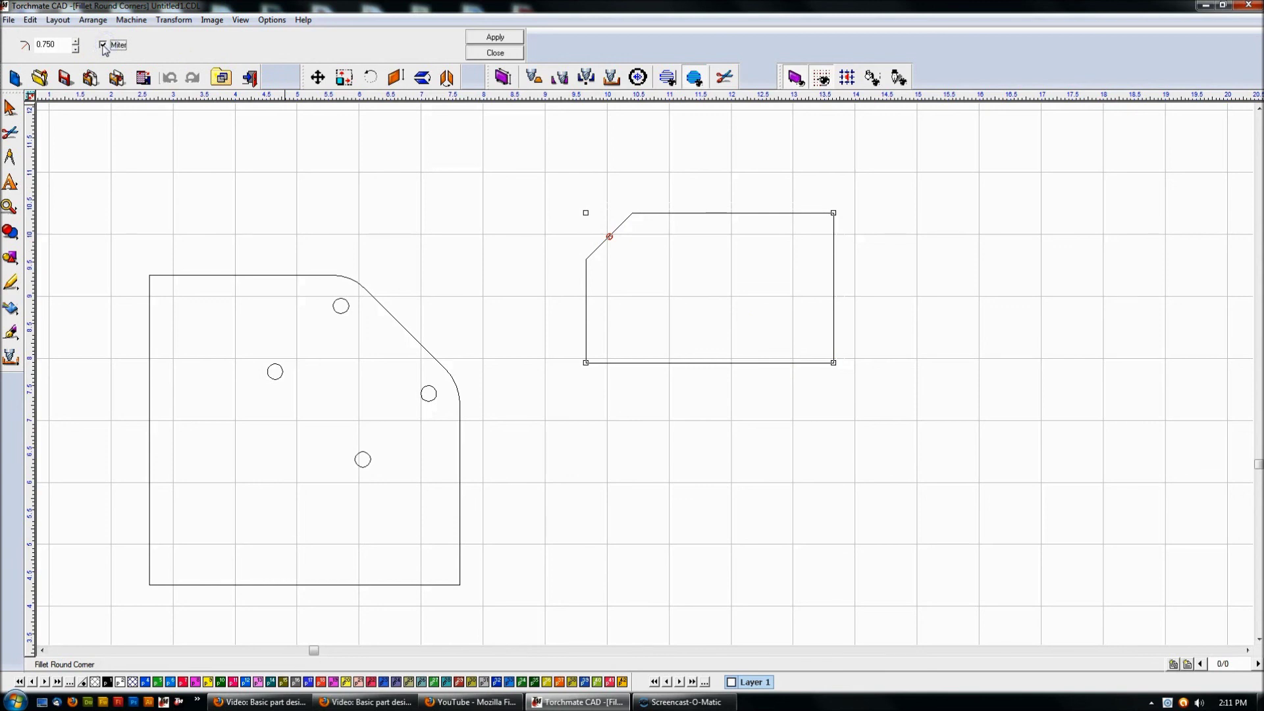
click(76, 48)
click(76, 48)
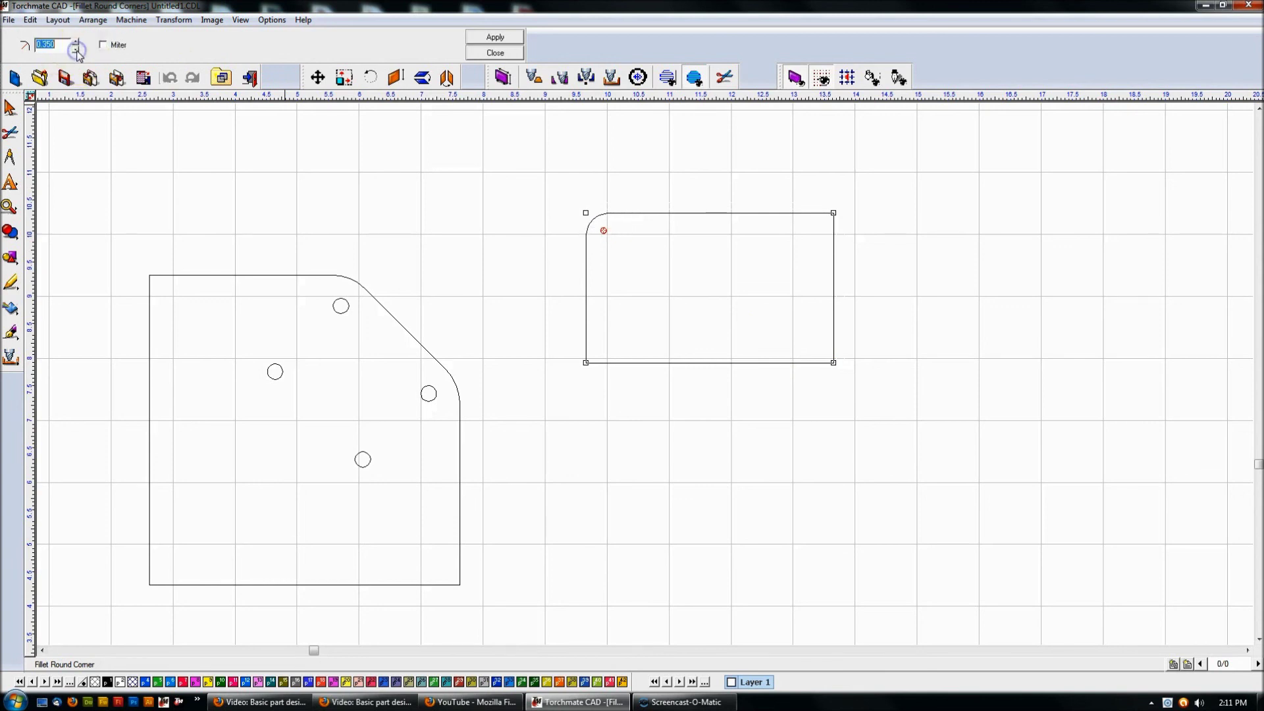
click(510, 38)
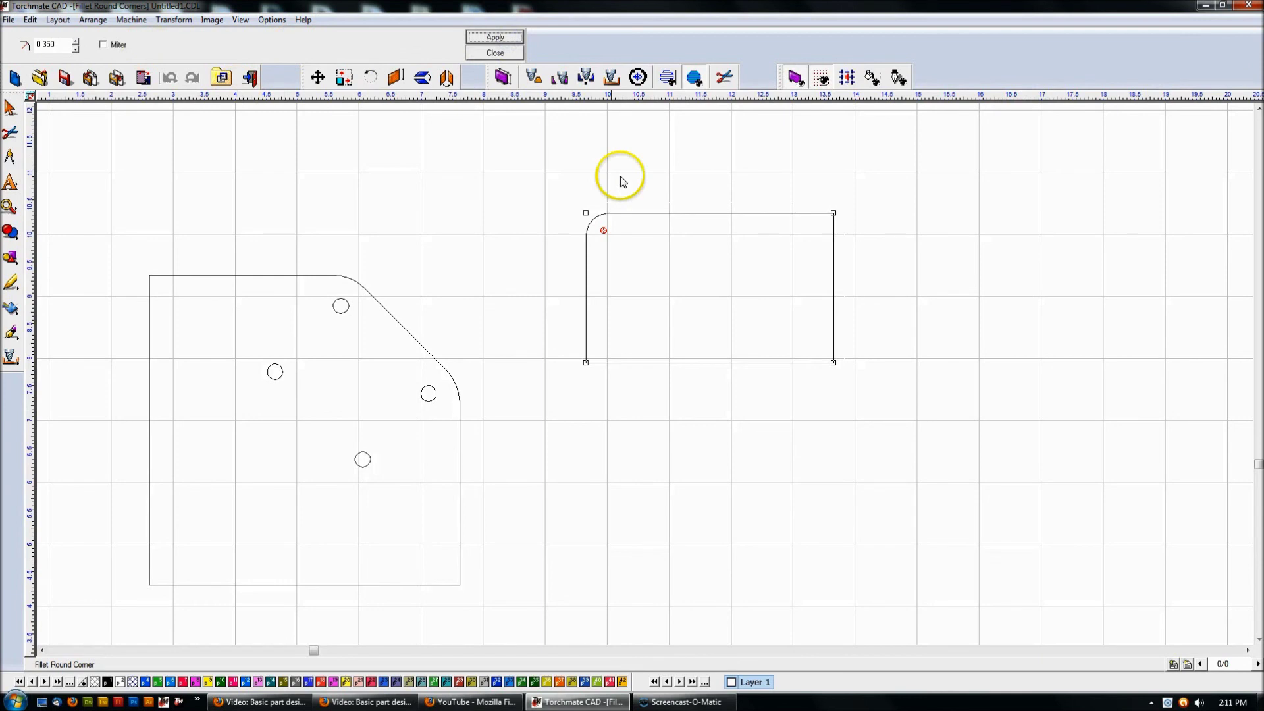
click(577, 356)
click(75, 41)
click(75, 41)
click(75, 41)
click(75, 41)
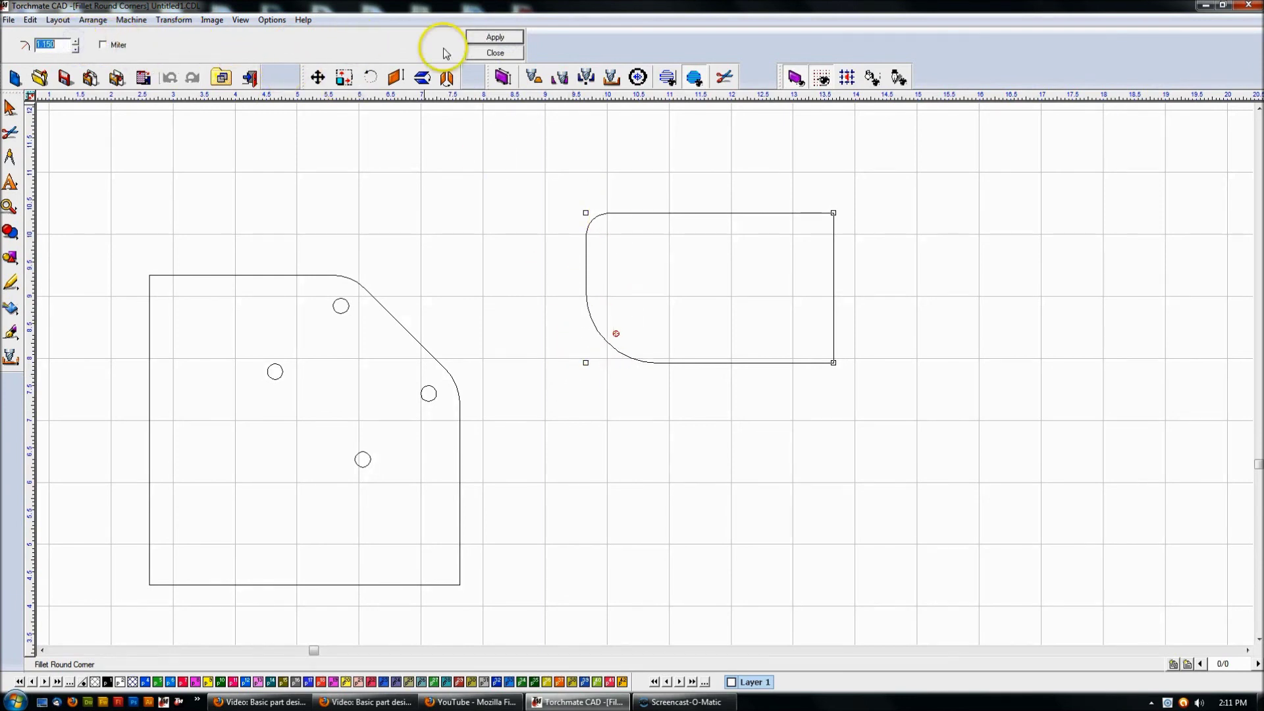
click(496, 37)
Round the bottom-right corner at 1.150 and miter the top-right corner at 0.550
click(846, 373)
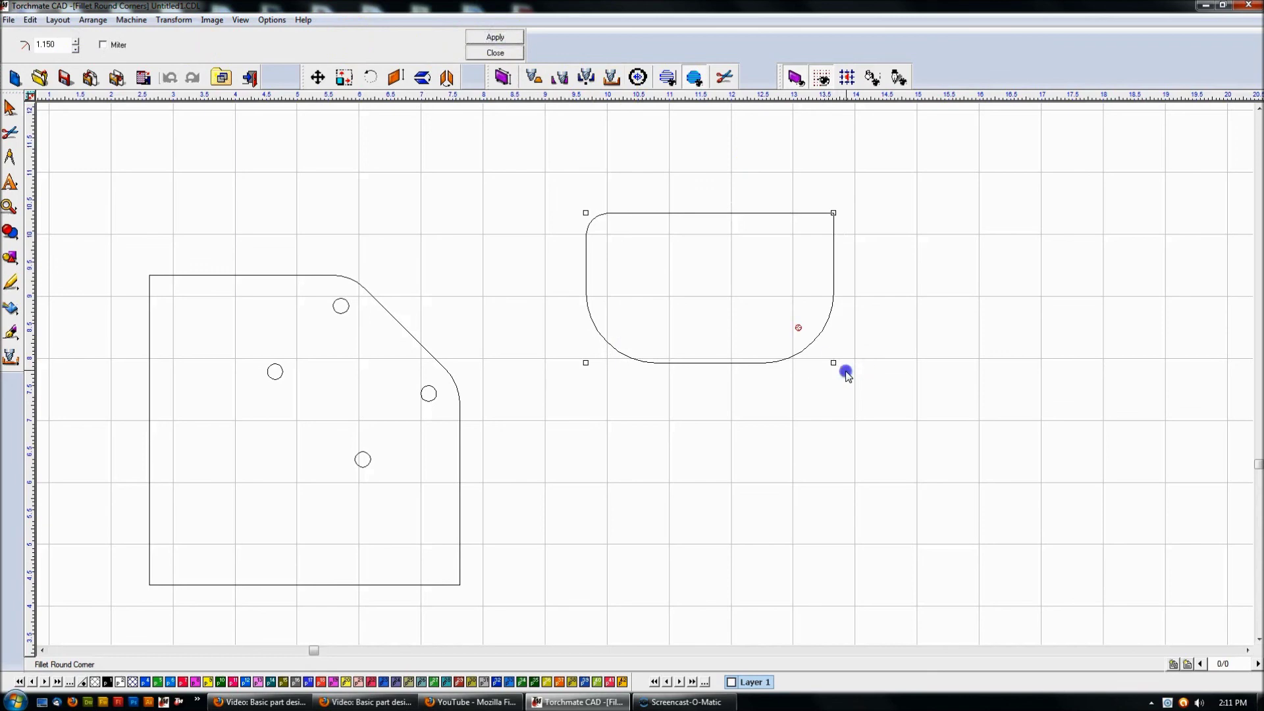
click(500, 36)
click(846, 207)
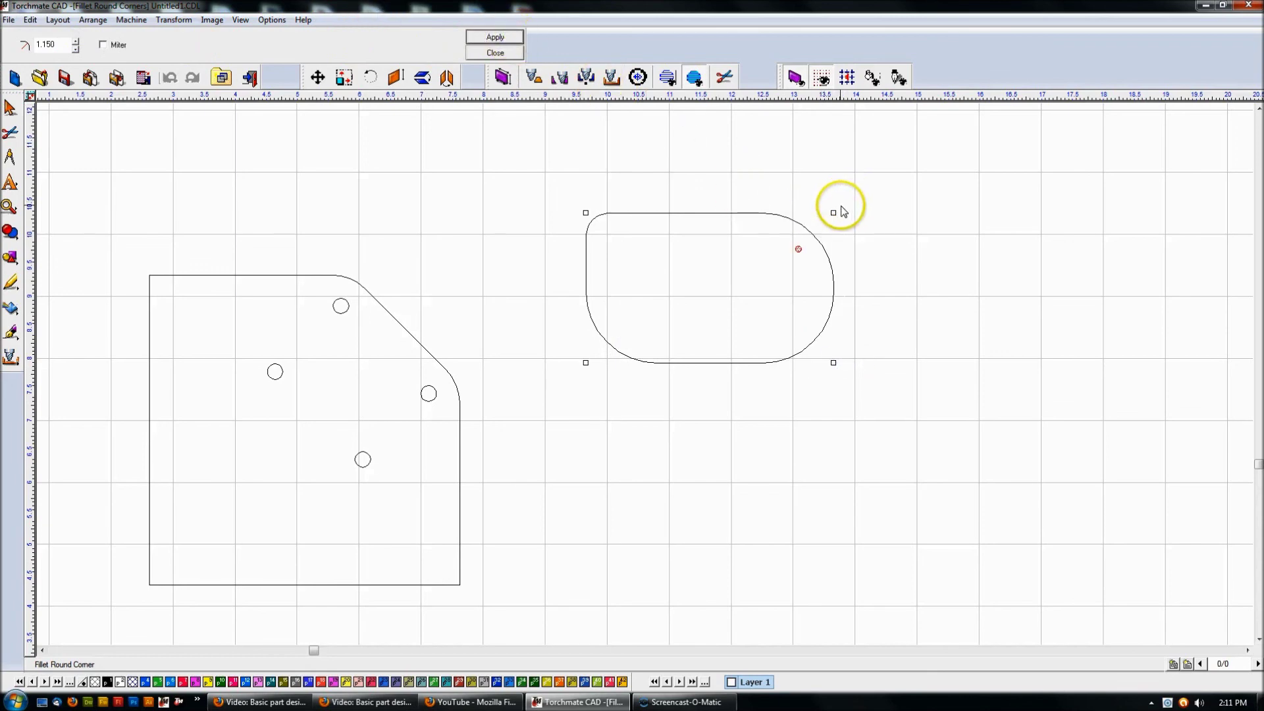
click(114, 44)
click(75, 48)
click(75, 48)
click(75, 48)
click(75, 48)
click(75, 48)
click(75, 48)
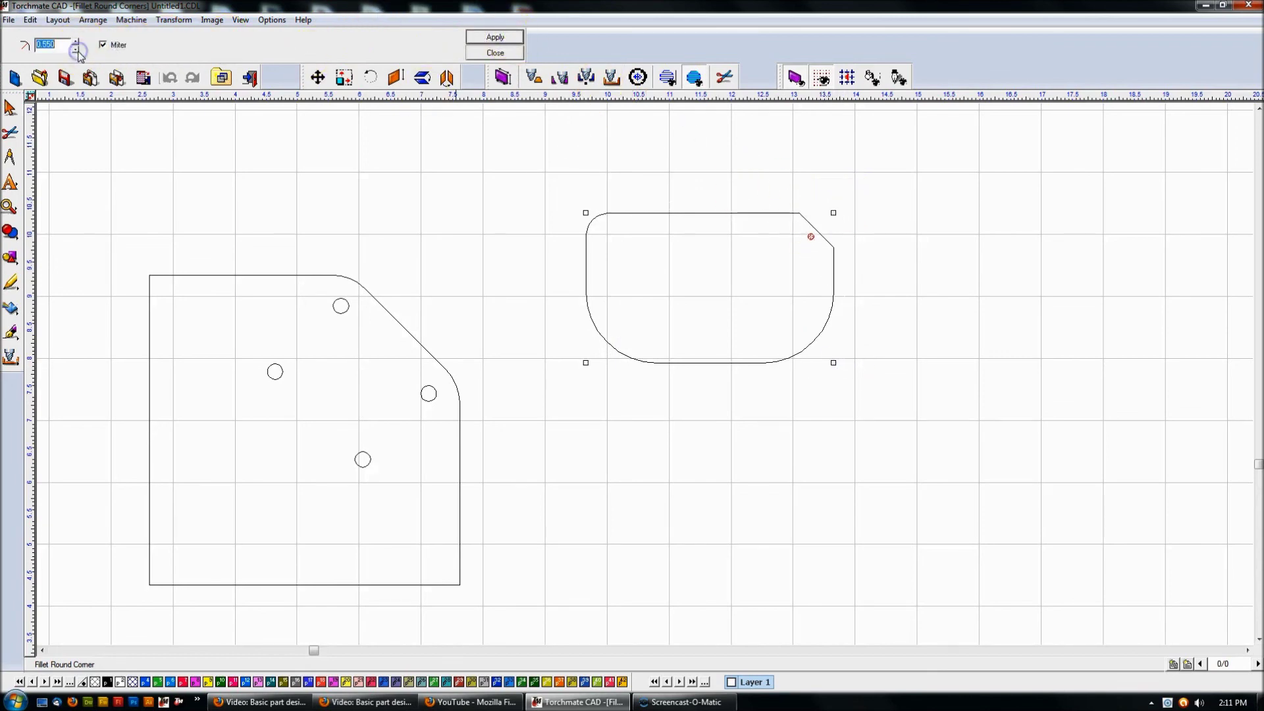
click(495, 53)
click(870, 333)
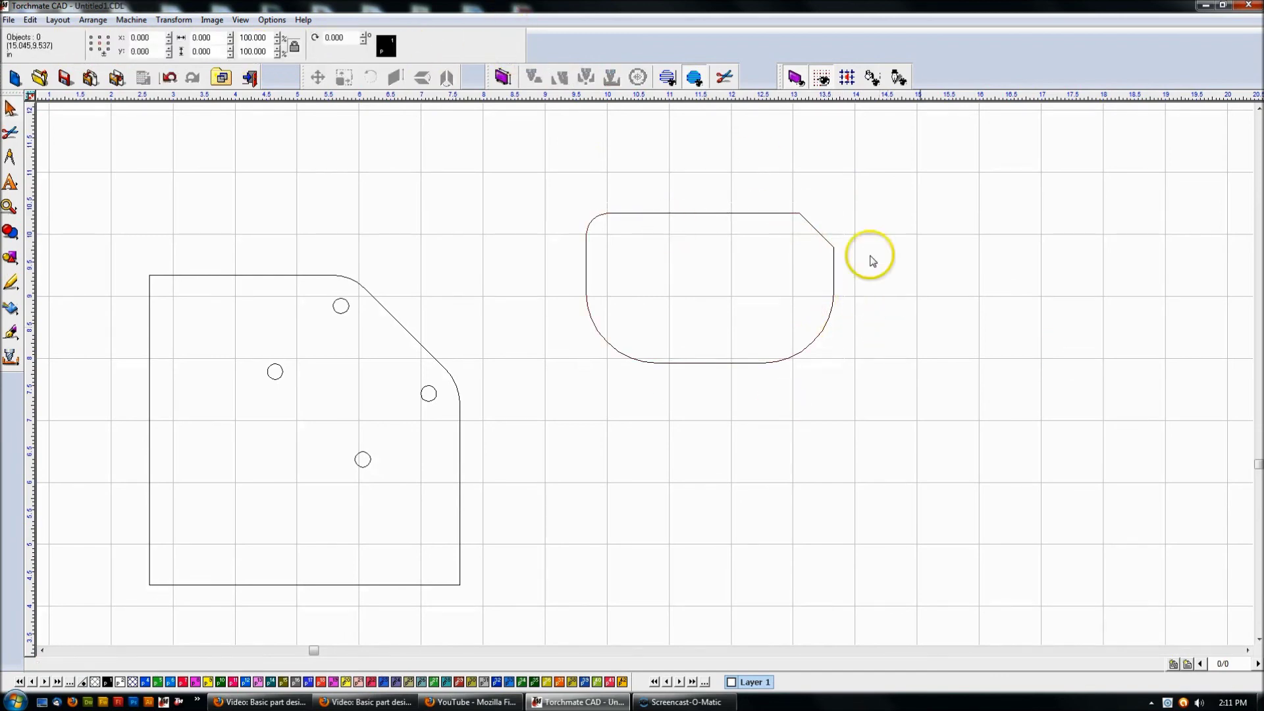
Select and deselect the finished shapes, then bring Screencast-O-Matic to the front
drag(511, 193, 963, 469)
drag(493, 166, 998, 400)
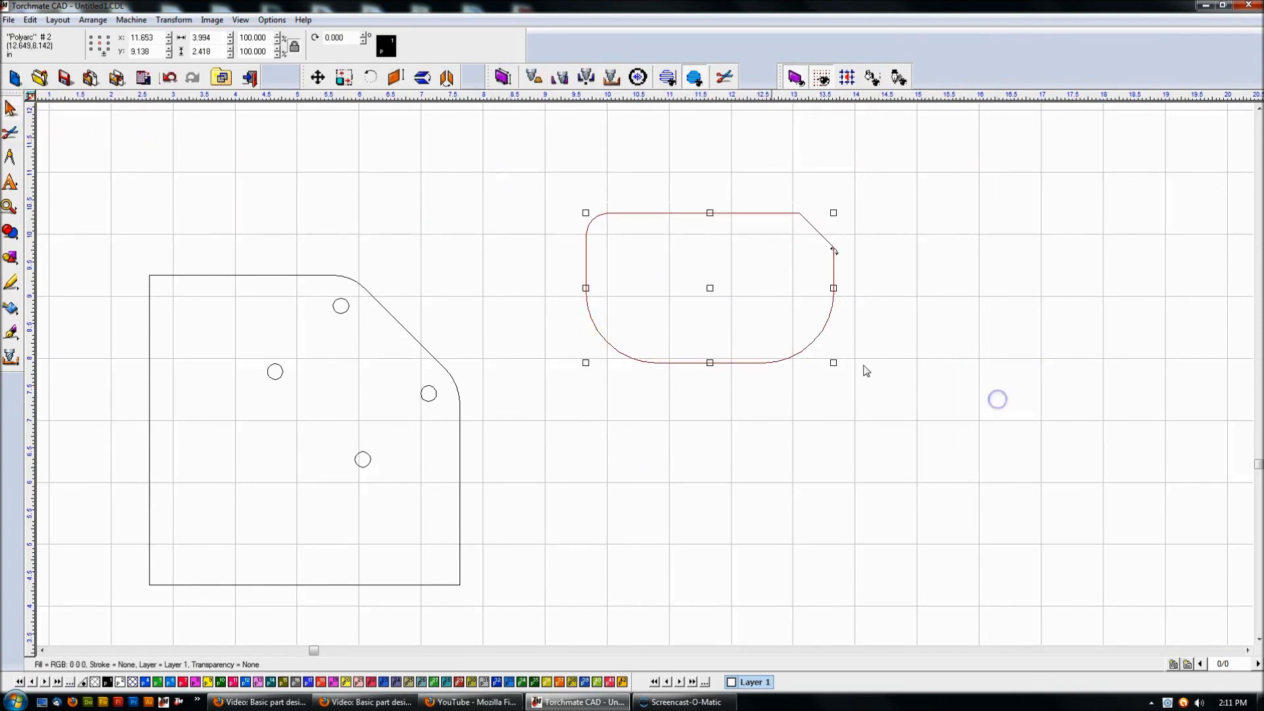
click(510, 306)
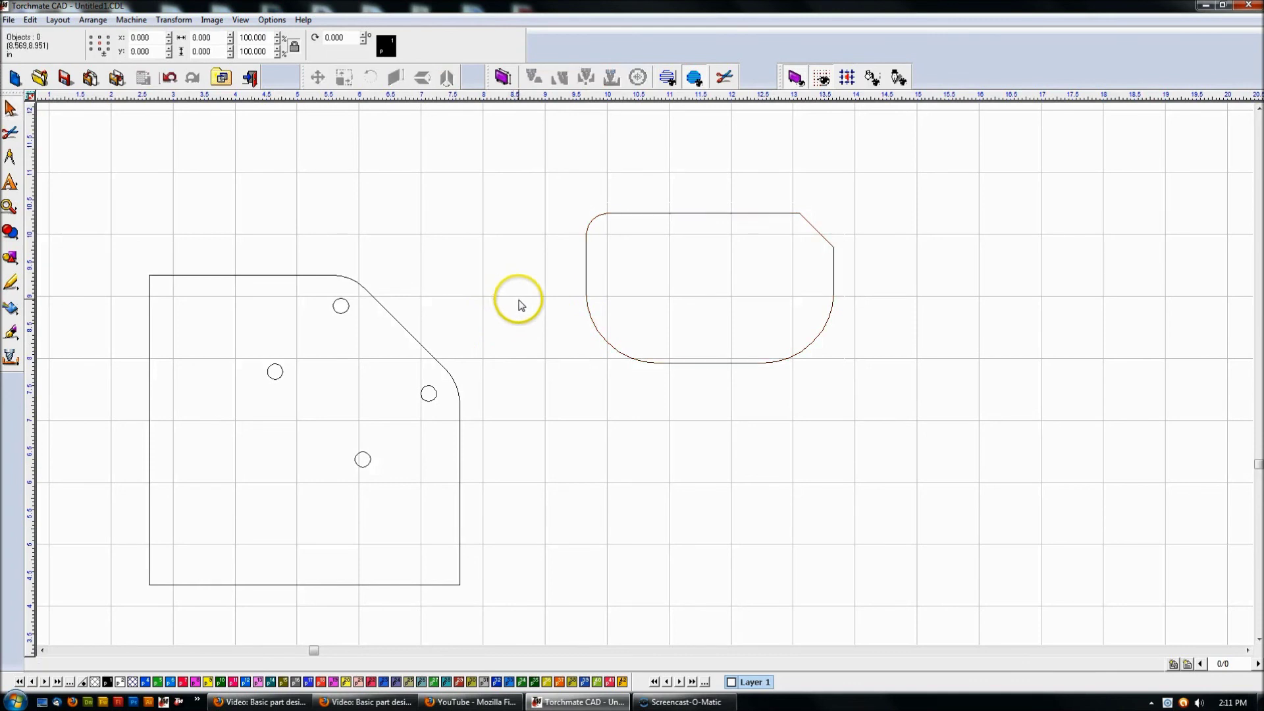
drag(502, 164, 922, 448)
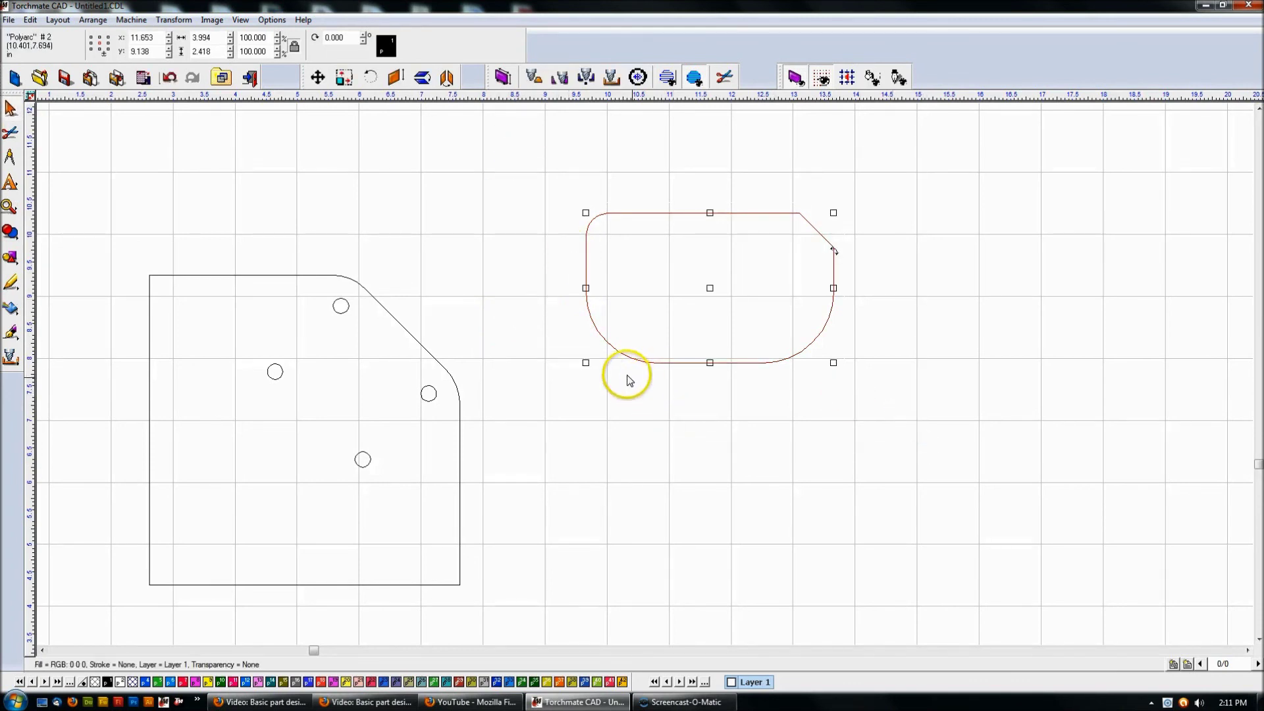
click(592, 373)
click(654, 213)
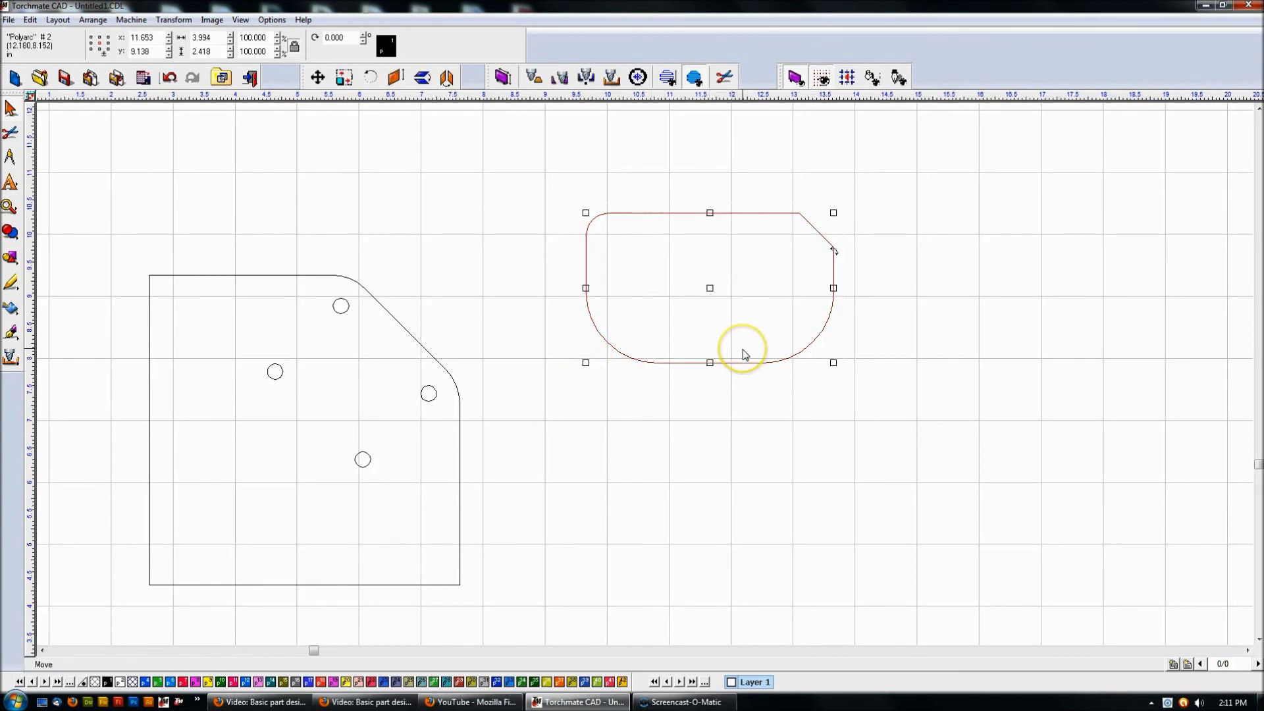
drag(743, 362, 717, 634)
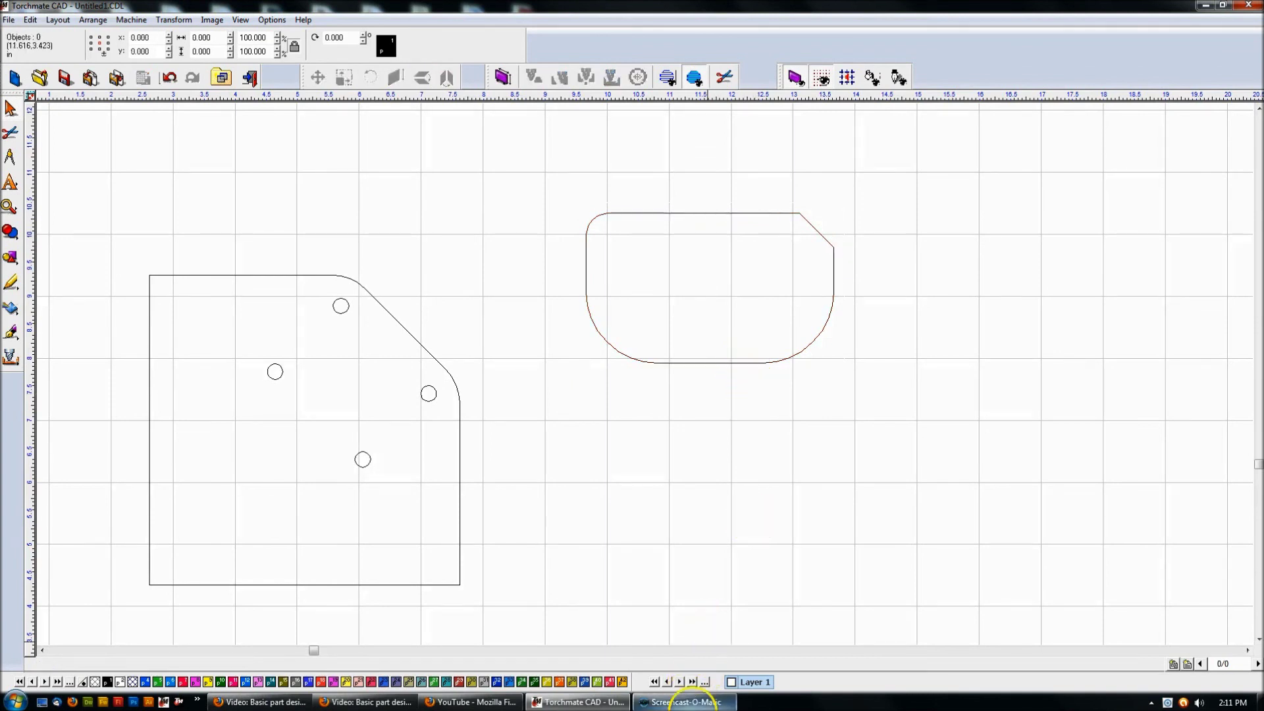
click(685, 702)
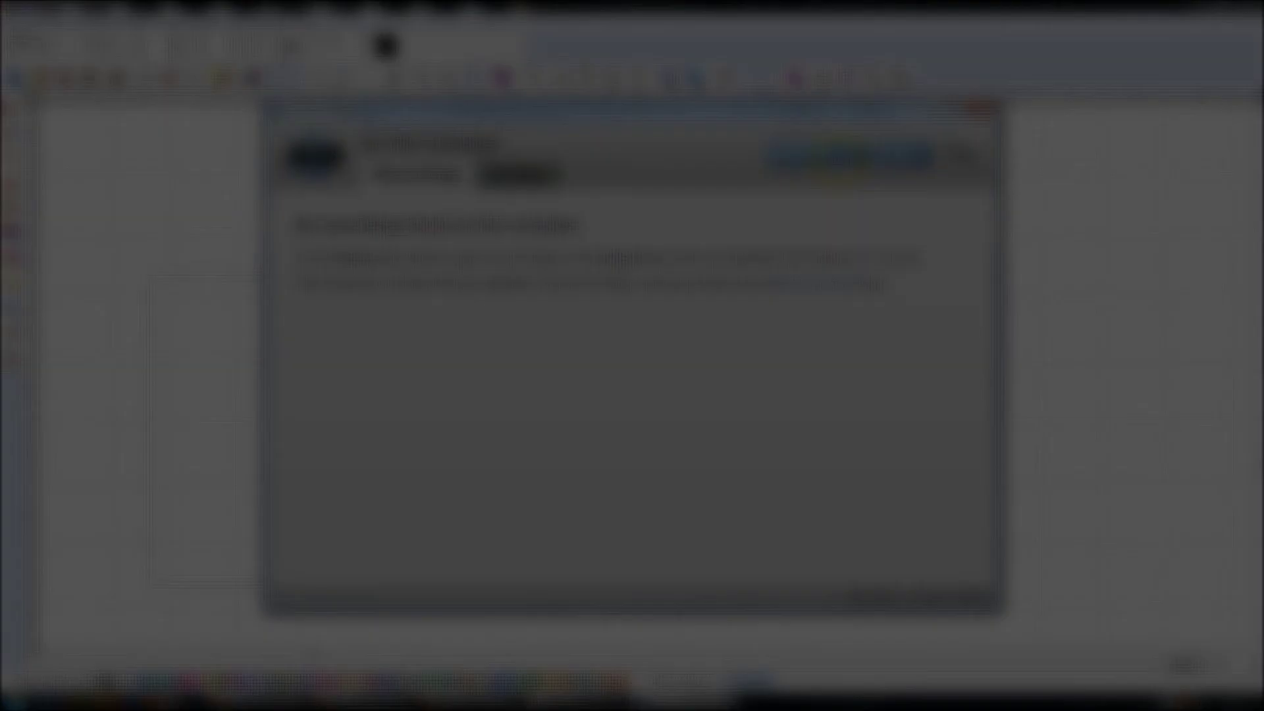